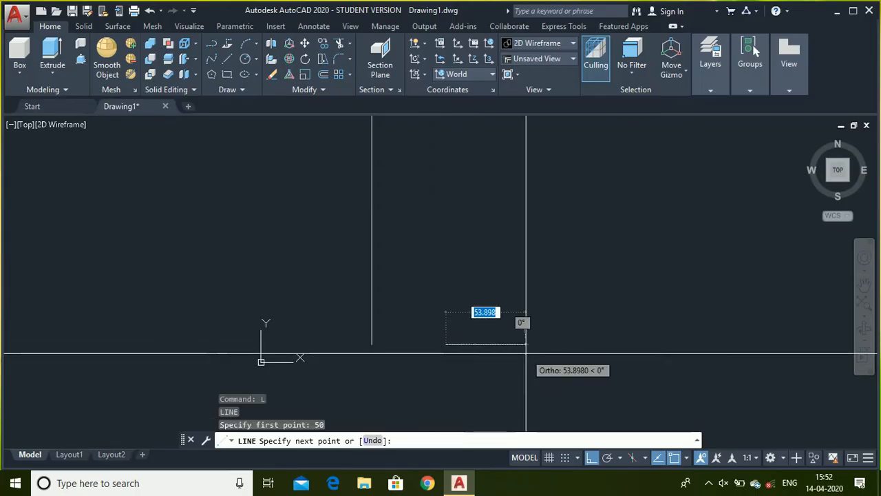
Draw the three-sided lower flange outline with line segments of 20 to the right, 20 up and 20 back to the left.
{"action": "type", "text": "20"}
{"action": "key", "text": "Return"}
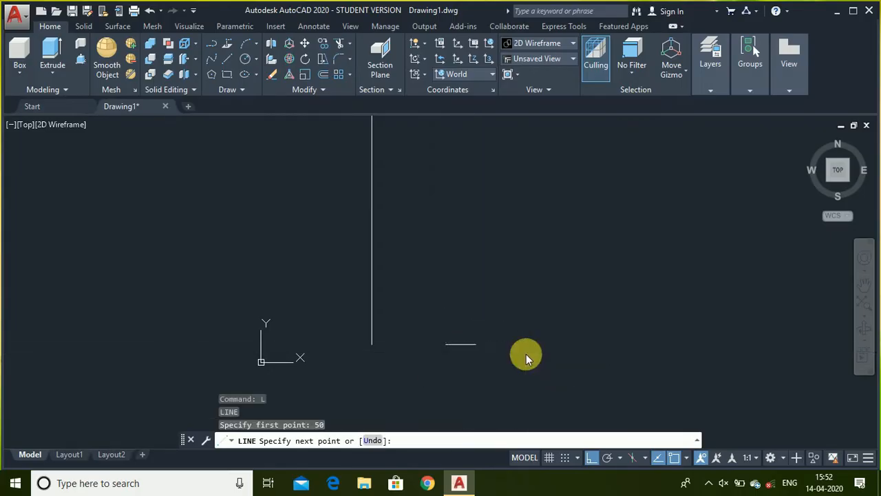
{"action": "type", "text": "20"}
{"action": "key", "text": "Return"}
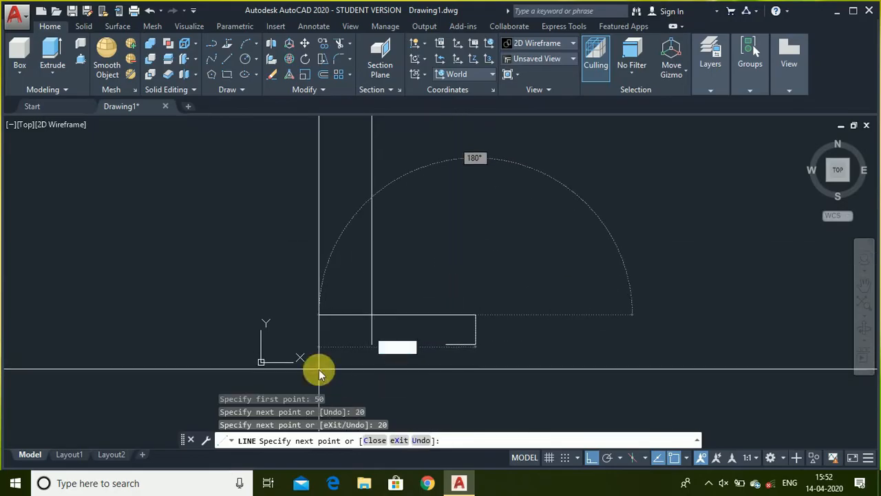
{"action": "type", "text": "20"}
{"action": "key", "text": "Return"}
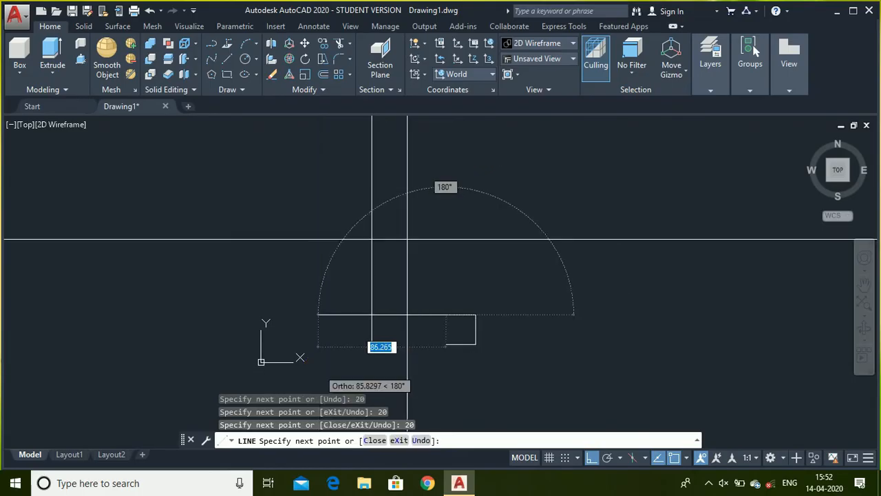
{"action": "scroll", "coordinate": [449, 187], "scroll_direction": "down", "scroll_amount": 3}
{"action": "scroll", "coordinate": [452, 186], "scroll_direction": "up", "scroll_amount": 3}
{"action": "scroll", "coordinate": [472, 187], "scroll_direction": "down", "scroll_amount": 3}
{"action": "scroll", "coordinate": [452, 186], "scroll_direction": "up", "scroll_amount": 4}
{"action": "key", "text": "Escape"}
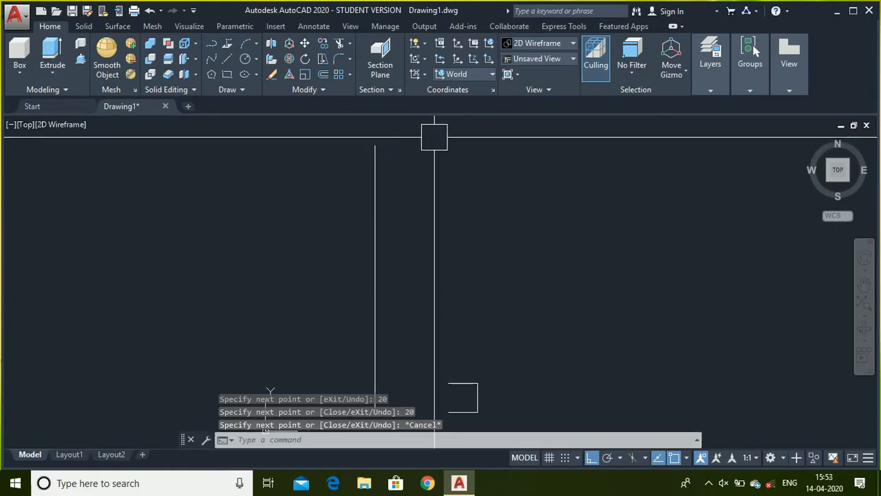
From the upper end of the vertical axis line, draw connected segments of 25 and 10 to the right and 40 down.
{"action": "type", "text": "l"}
{"action": "key", "text": "Return"}
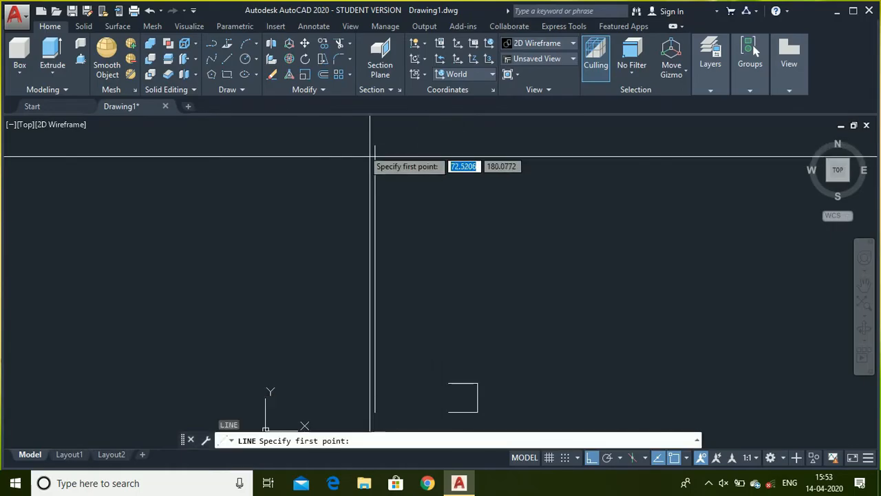
{"action": "left_click", "coordinate": [374, 146]}
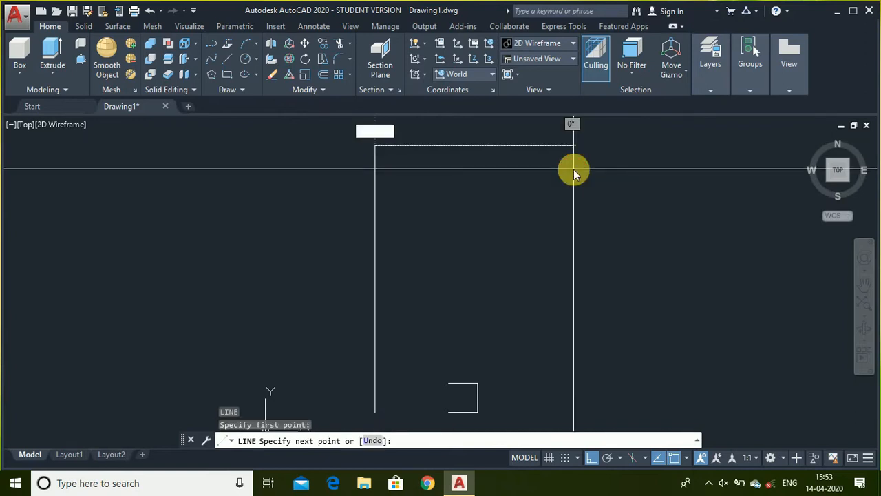
{"action": "type", "text": "25"}
{"action": "key", "text": "Return"}
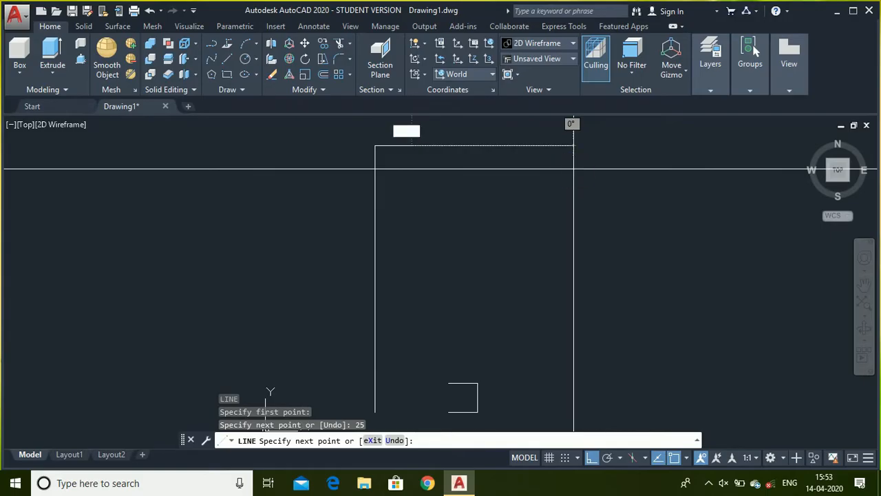
{"action": "type", "text": "10"}
{"action": "key", "text": "Return"}
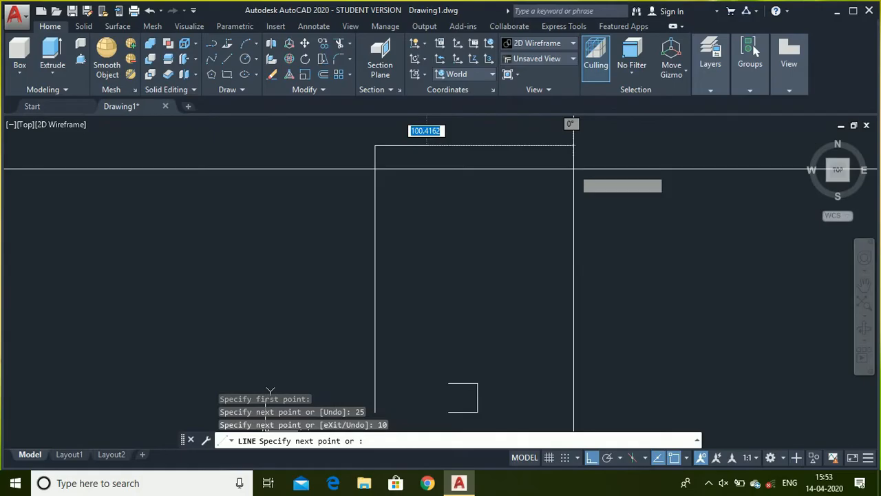
{"action": "left_click", "coordinate": [489, 279]}
{"action": "type", "text": "40"}
{"action": "key", "text": "Return"}
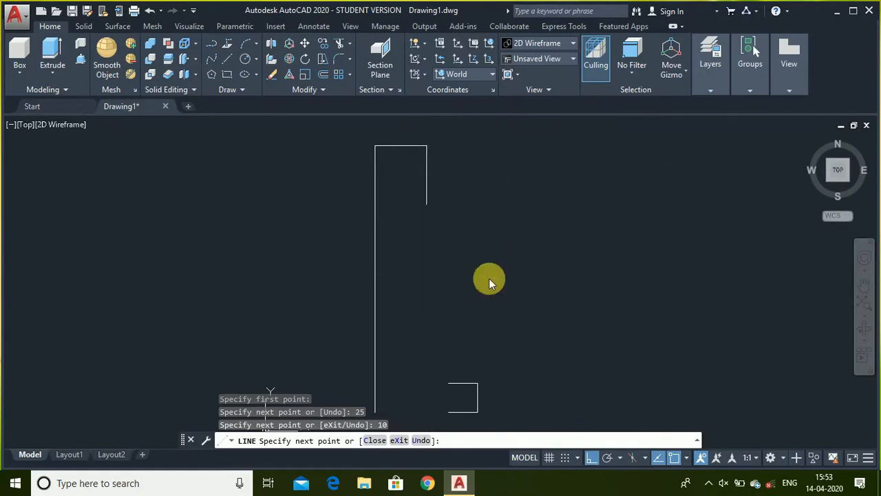
Continue the outline 2 to the left and 2 down, ending with a sloped line to the flange's upper inner corner.
{"action": "left_click", "coordinate": [303, 235]}
{"action": "type", "text": "2"}
{"action": "key", "text": "Return"}
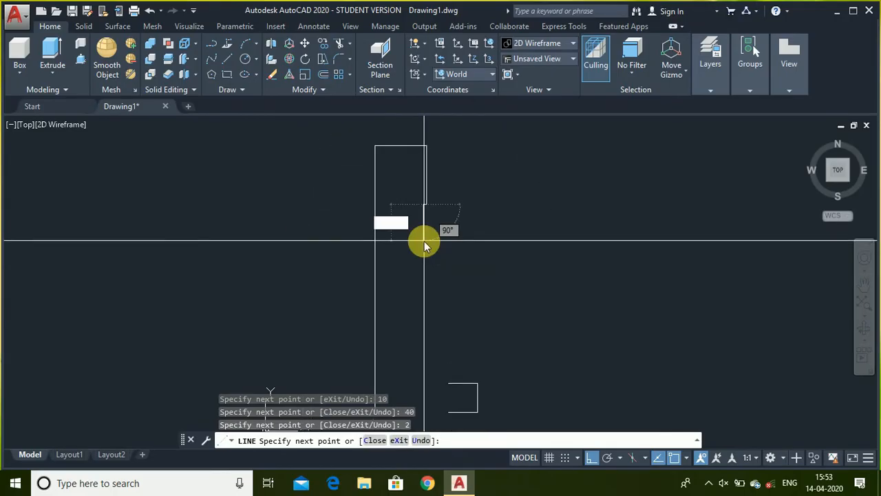
{"action": "type", "text": "2"}
{"action": "key", "text": "Return"}
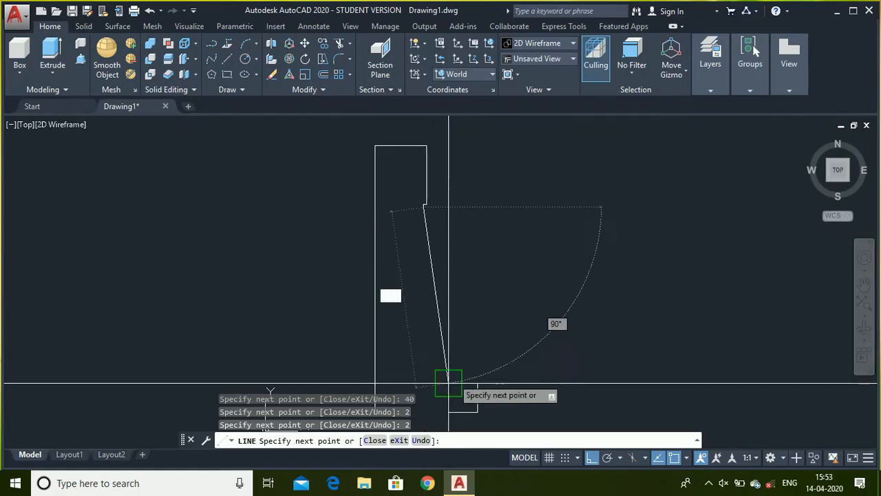
{"action": "left_click", "coordinate": [449, 382]}
{"action": "key", "text": "Escape"}
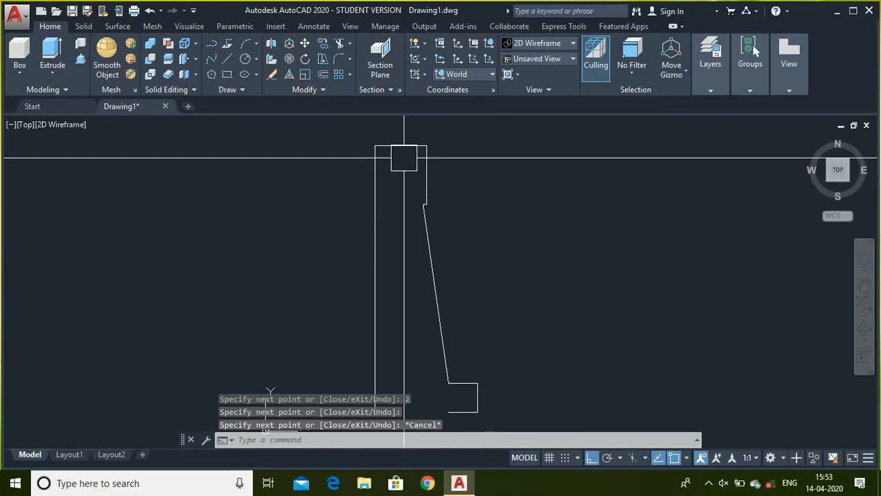
Erase the 25-long horizontal segment next to the axis line.
{"action": "scroll", "coordinate": [385, 146], "scroll_direction": "up", "scroll_amount": 4}
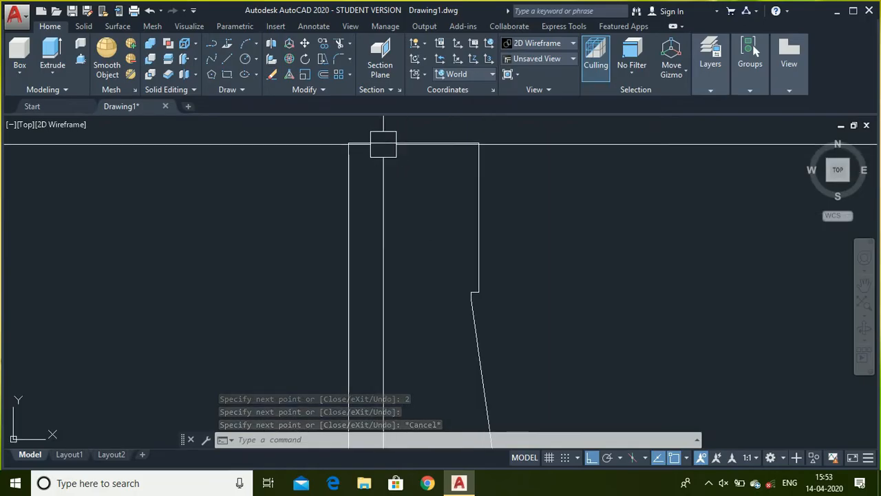
{"action": "left_click", "coordinate": [384, 145]}
{"action": "key", "text": "Delete"}
{"action": "scroll", "coordinate": [439, 207], "scroll_direction": "down", "scroll_amount": 4}
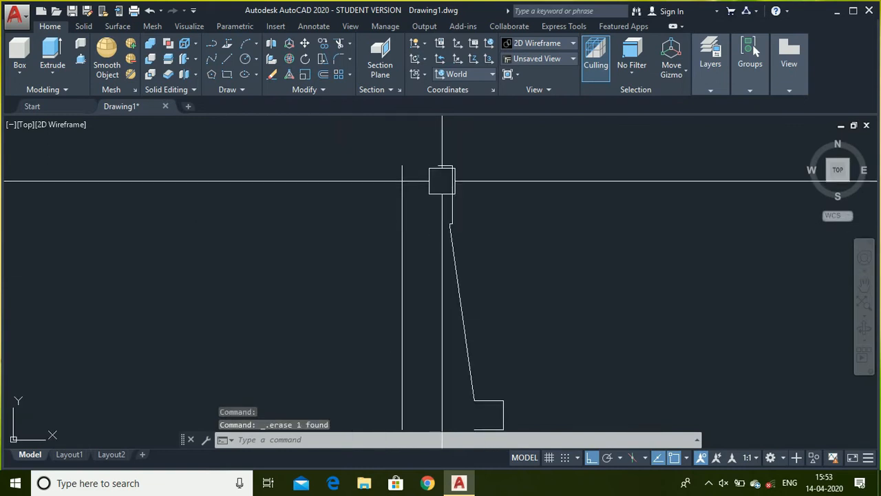
Draw the vertical inner wall line down from the open end of the 10-long upper edge, past the small 2-unit step.
{"action": "type", "text": "l"}
{"action": "key", "text": "Return"}
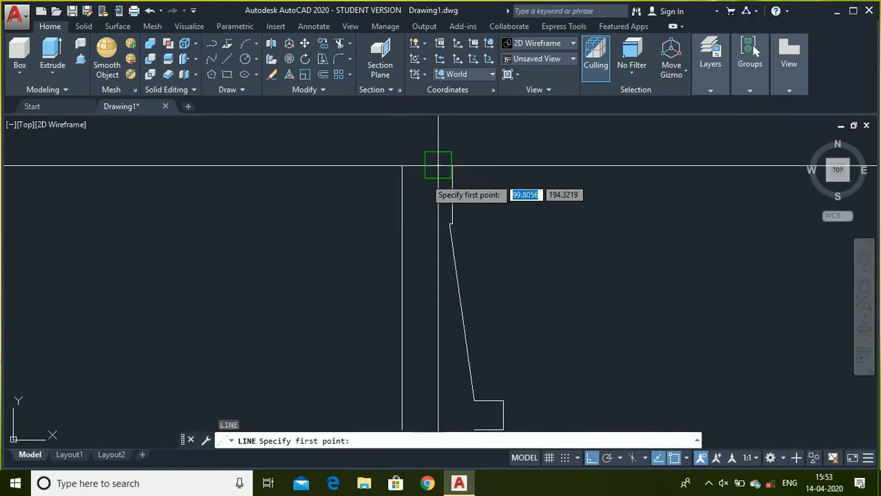
{"action": "left_click", "coordinate": [431, 175]}
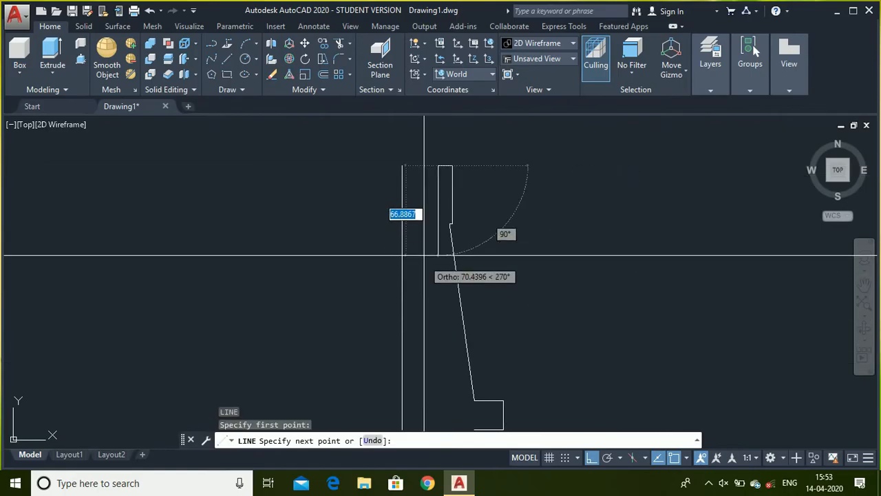
{"action": "key", "text": "Escape"}
{"action": "scroll", "coordinate": [448, 238], "scroll_direction": "down", "scroll_amount": 2}
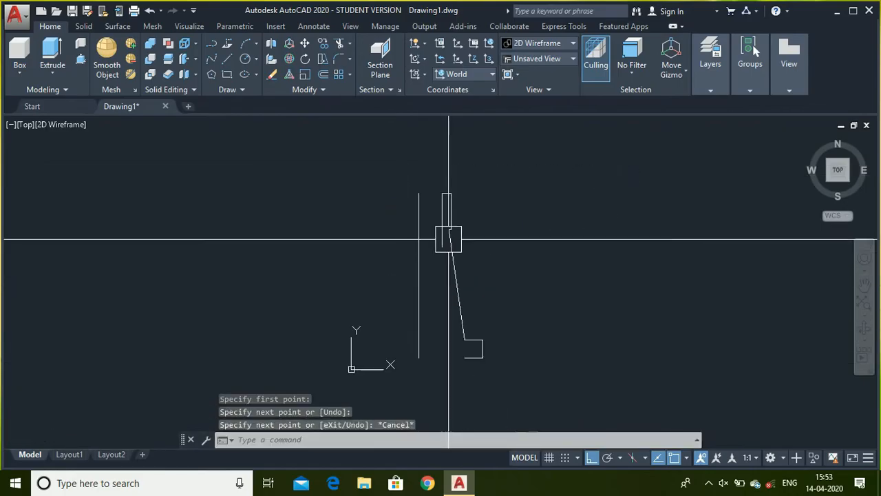
From the open end of the flange's lower edge, draw a line 3 up and a horizontal line left past the axis line.
{"action": "scroll", "coordinate": [482, 356], "scroll_direction": "up", "scroll_amount": 2}
{"action": "right_click", "coordinate": [456, 370]}
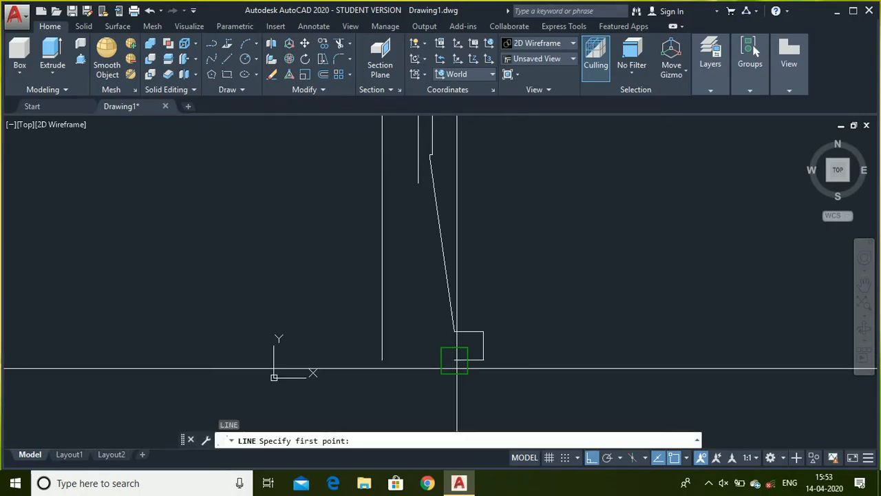
{"action": "left_click", "coordinate": [457, 371]}
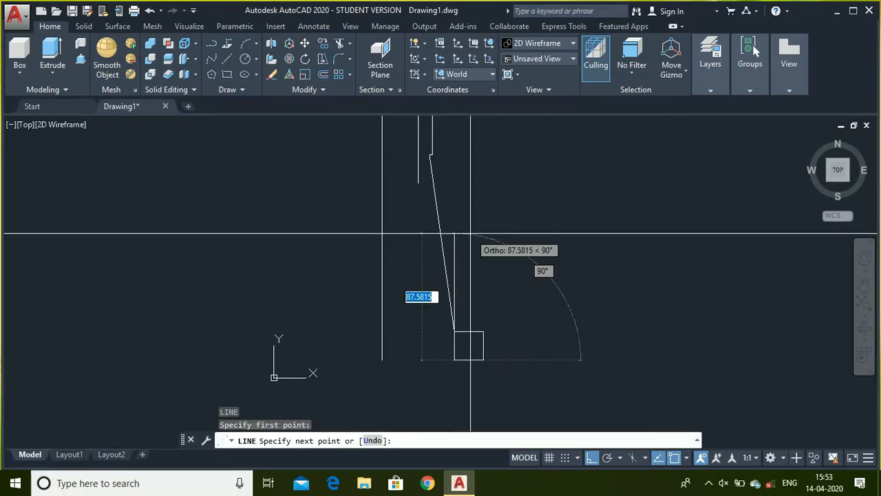
{"action": "type", "text": "3"}
{"action": "key", "text": "Return"}
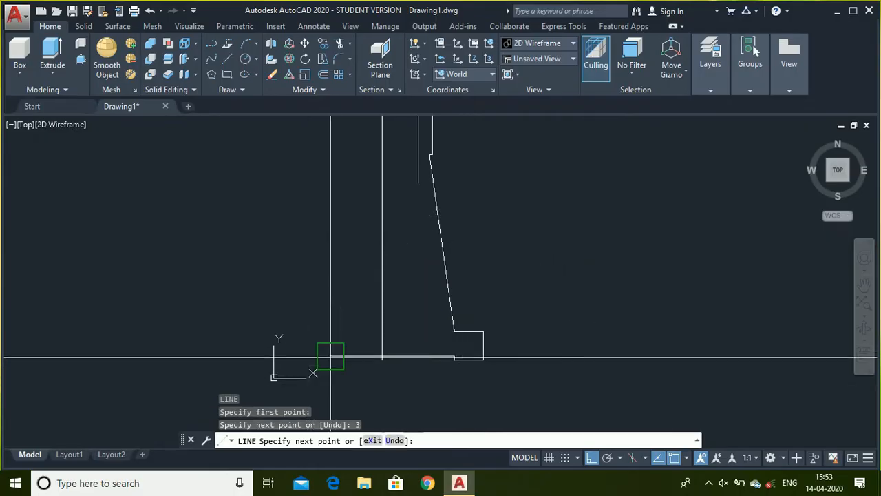
{"action": "left_click", "coordinate": [330, 356]}
{"action": "key", "text": "Escape"}
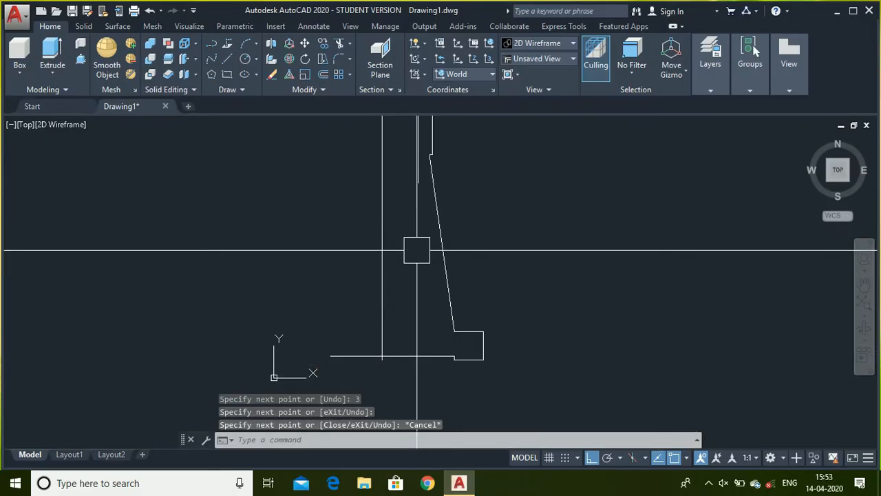
{"action": "type", "text": "l"}
{"action": "key", "text": "Return"}
{"action": "key", "text": "Escape"}
Offset the sloped outer line by 10 towards the axis.
{"action": "type", "text": "o"}
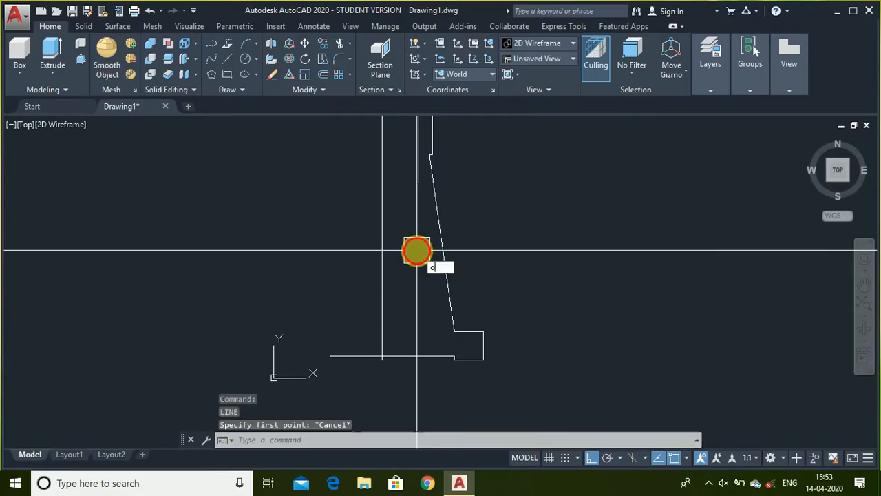
{"action": "type", "text": "ffset"}
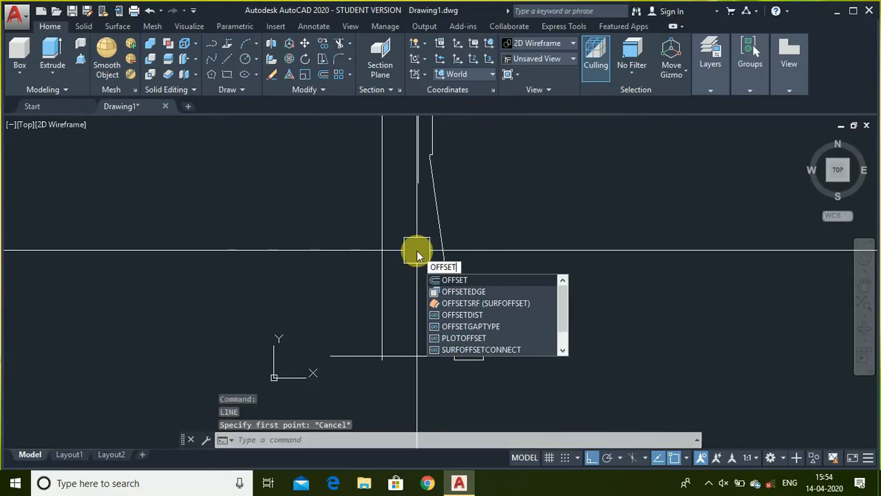
{"action": "key", "text": "Return"}
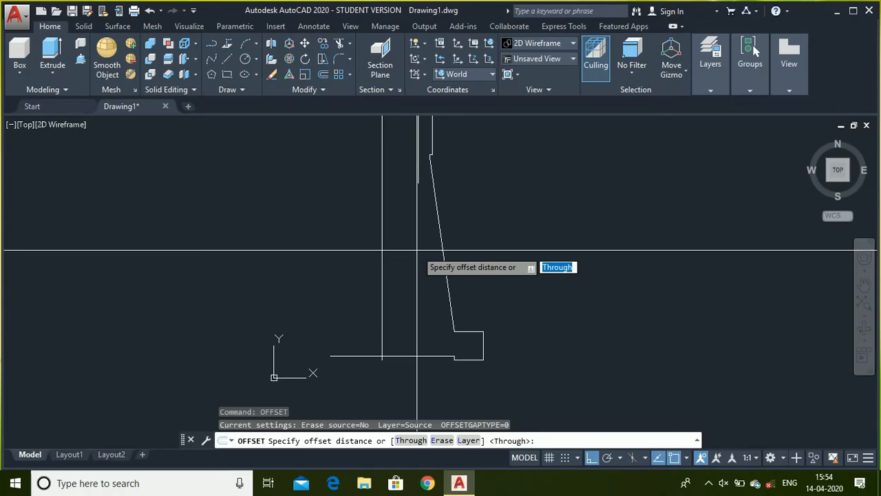
{"action": "key", "text": "Return"}
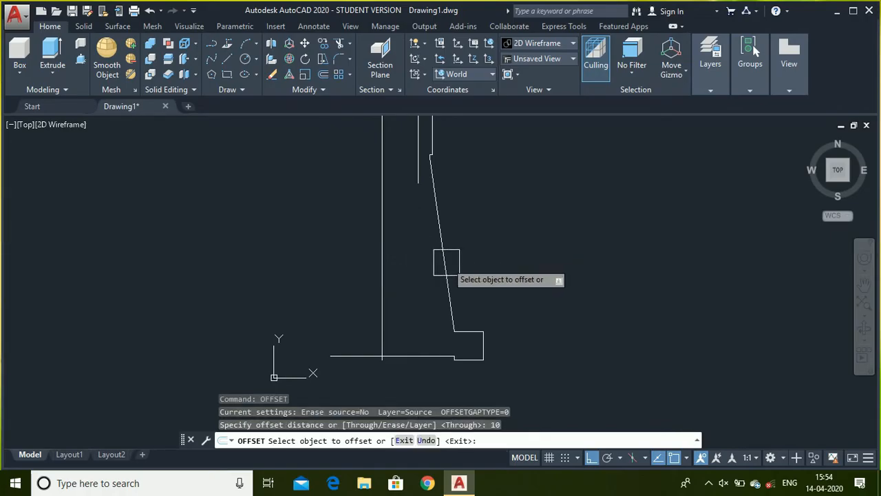
{"action": "left_click", "coordinate": [444, 262]}
{"action": "left_click", "coordinate": [433, 323]}
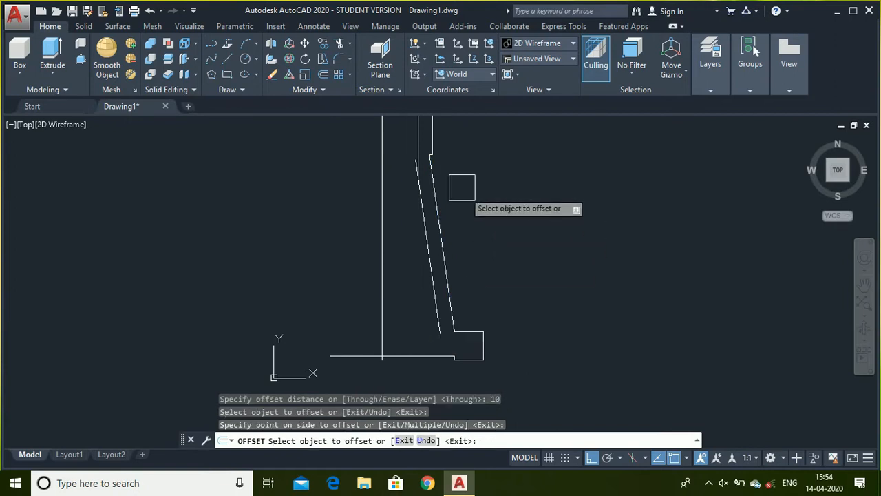
{"action": "scroll", "coordinate": [423, 189], "scroll_direction": "up", "scroll_amount": 4}
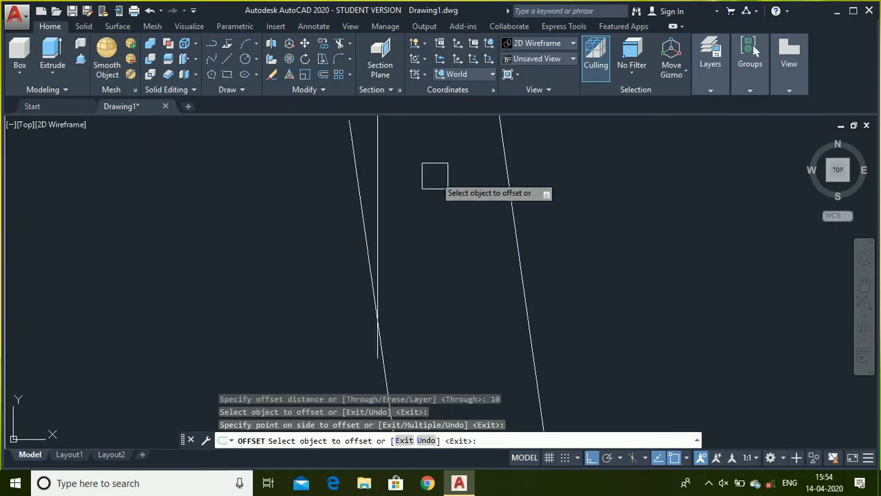
{"action": "scroll", "coordinate": [430, 174], "scroll_direction": "down", "scroll_amount": 4}
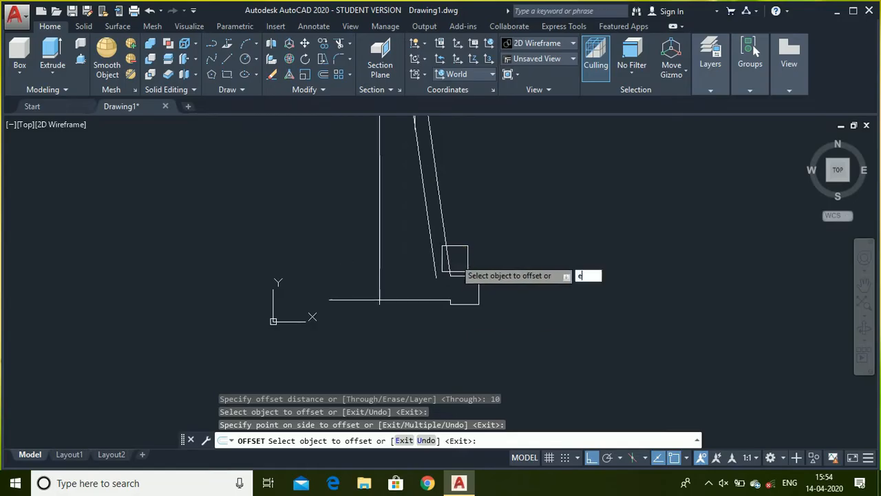
{"action": "type", "text": "extend"}
{"action": "key", "text": "Return"}
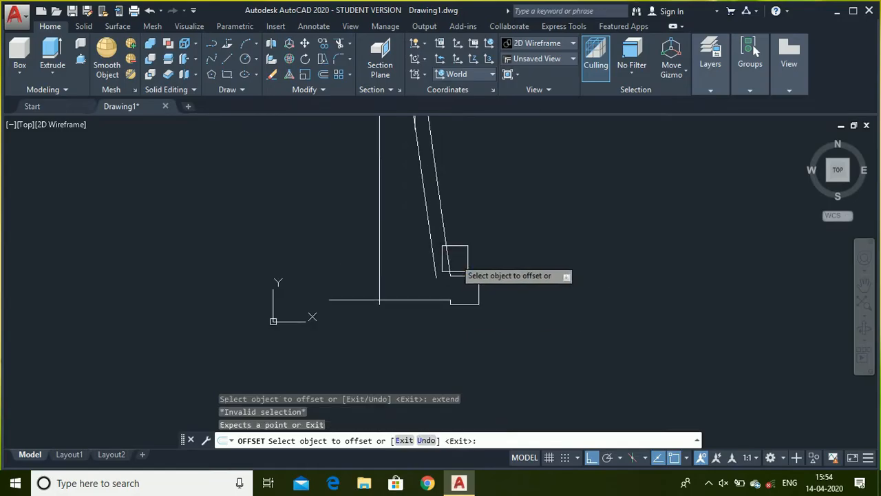
{"action": "key", "text": "Escape"}
{"action": "type", "text": "extend"}
{"action": "key", "text": "Return"}
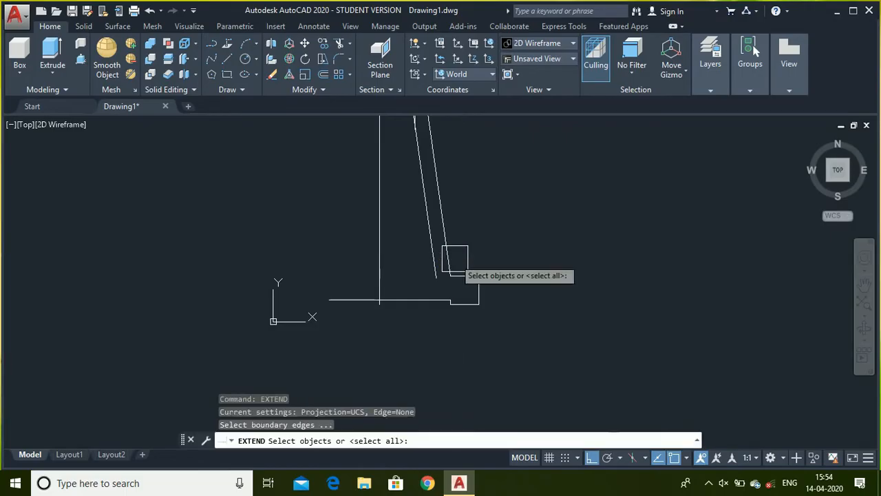
{"action": "scroll", "coordinate": [454, 259], "scroll_direction": "up", "scroll_amount": 4}
{"action": "left_click", "coordinate": [401, 263]}
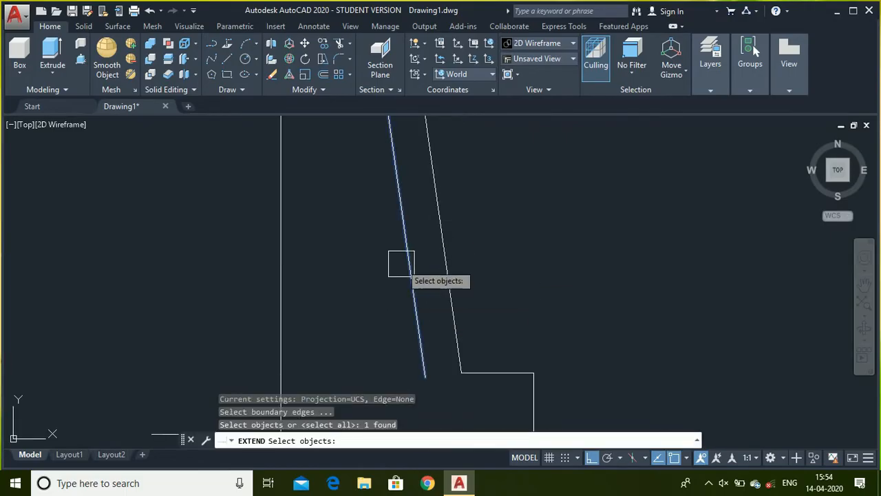
{"action": "key", "text": "Escape"}
Extend the inner sloped line down to the horizontal line at the base, using that line as the boundary edge.
{"action": "key", "text": "Return"}
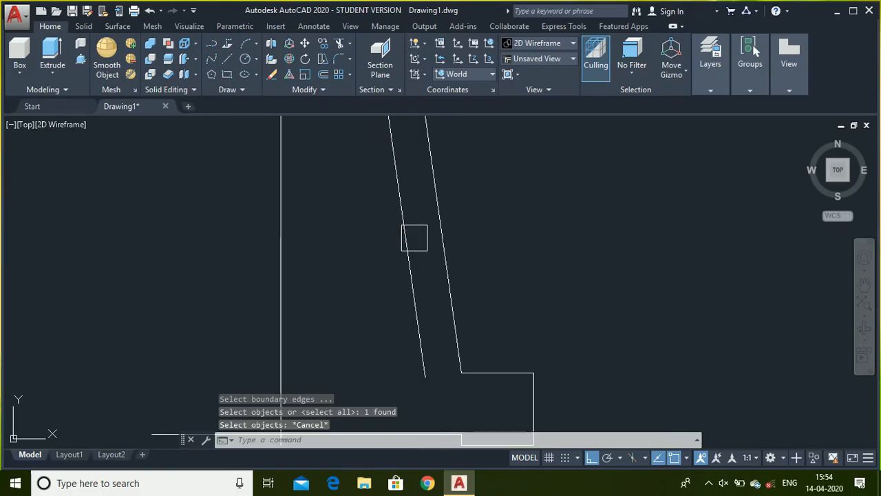
{"action": "scroll", "coordinate": [415, 237], "scroll_direction": "down", "scroll_amount": 4}
{"action": "scroll", "coordinate": [409, 309], "scroll_direction": "up", "scroll_amount": 2}
{"action": "left_click", "coordinate": [402, 321]}
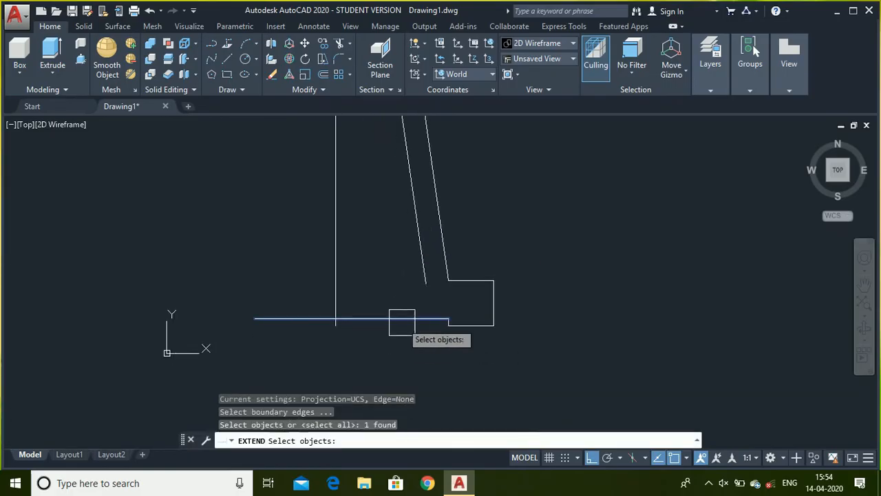
{"action": "key", "text": "Return"}
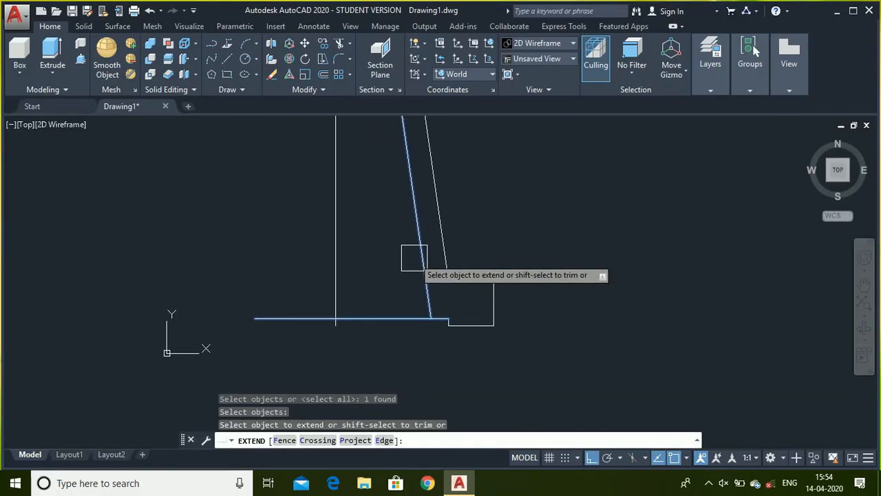
{"action": "left_click", "coordinate": [413, 255]}
{"action": "scroll", "coordinate": [411, 250], "scroll_direction": "down", "scroll_amount": 3}
{"action": "scroll", "coordinate": [408, 178], "scroll_direction": "up", "scroll_amount": 3}
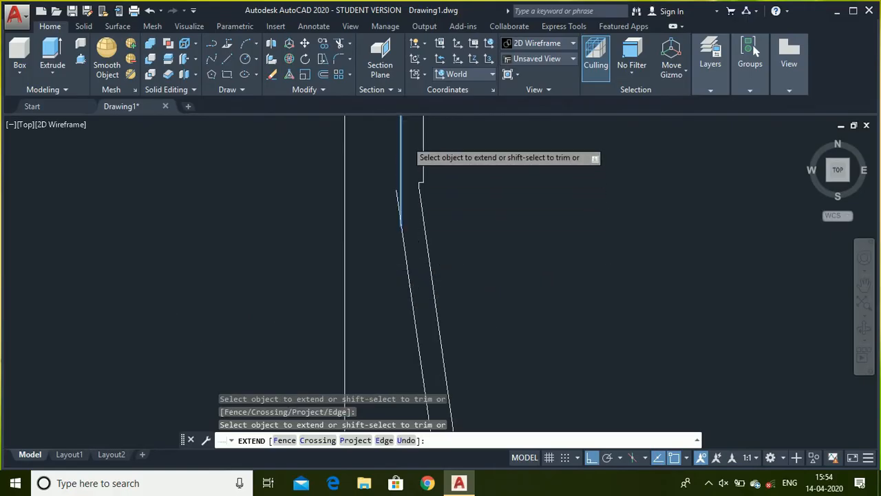
Trim the overlapping ends where the inner vertical and sloped lines cross, and erase the leftover horizontal segment beside the axis line.
{"action": "key", "text": "Escape"}
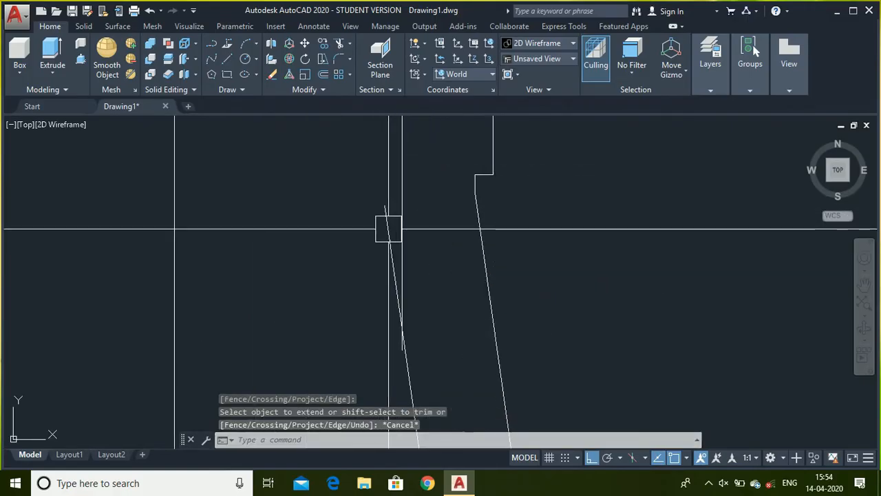
{"action": "type", "text": "tr"}
{"action": "key", "text": "Return"}
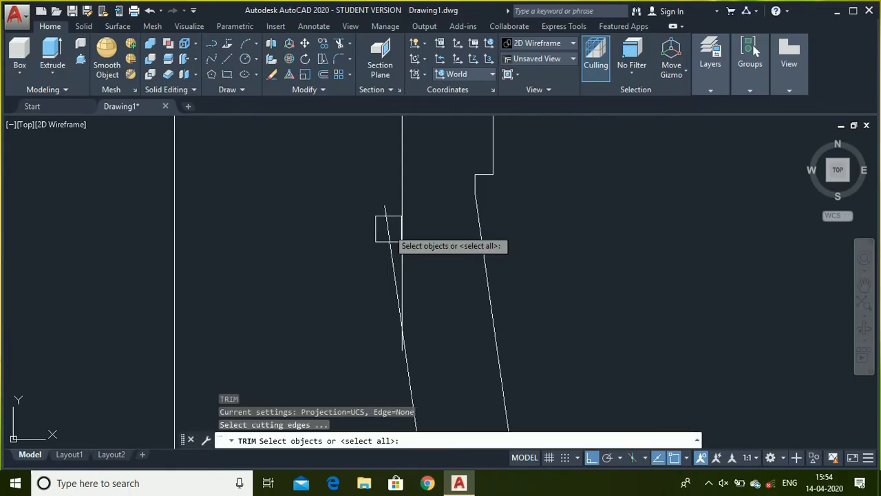
{"action": "key", "text": "Return"}
{"action": "left_click", "coordinate": [380, 241]}
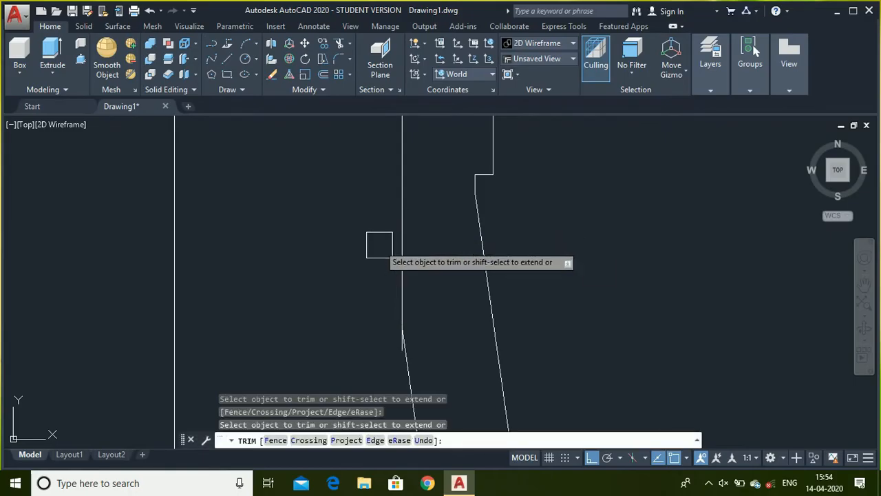
{"action": "scroll", "coordinate": [389, 261], "scroll_direction": "up", "scroll_amount": 2}
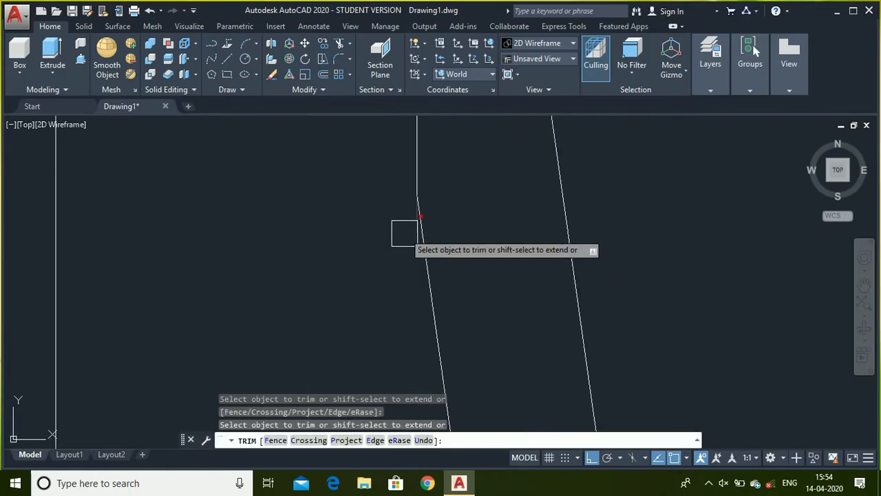
{"action": "scroll", "coordinate": [409, 213], "scroll_direction": "down", "scroll_amount": 3}
{"action": "scroll", "coordinate": [412, 208], "scroll_direction": "down", "scroll_amount": 2}
{"action": "scroll", "coordinate": [413, 374], "scroll_direction": "up", "scroll_amount": 2}
{"action": "key", "text": "Escape"}
{"action": "scroll", "coordinate": [336, 299], "scroll_direction": "down", "scroll_amount": 4}
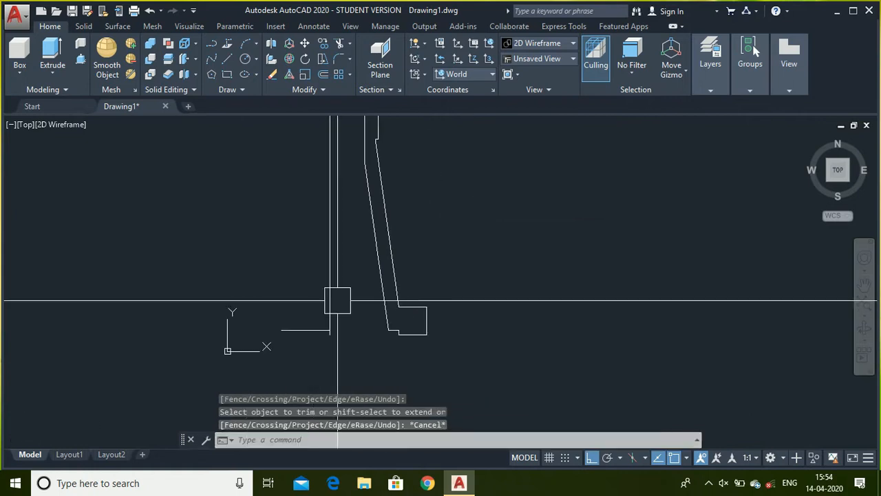
{"action": "key", "text": "Delete"}
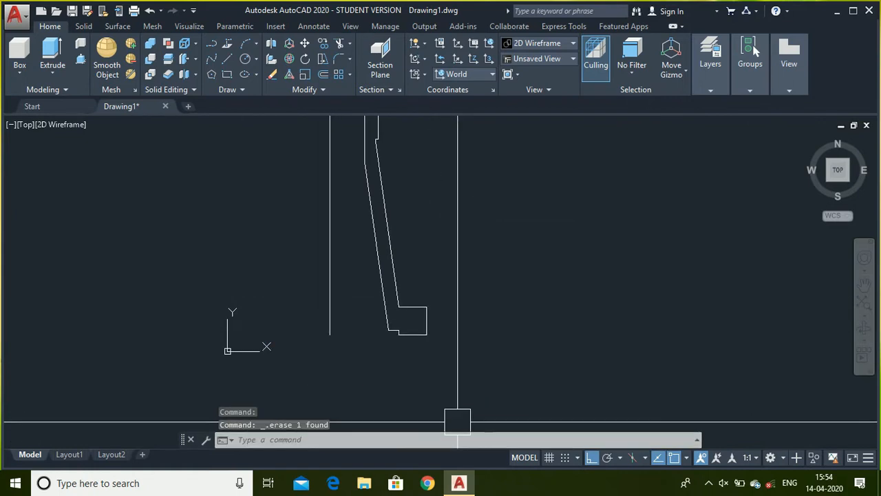
Fillet the inner corner of the small step under the flange with radius 3.
{"action": "scroll", "coordinate": [405, 324], "scroll_direction": "up", "scroll_amount": 4}
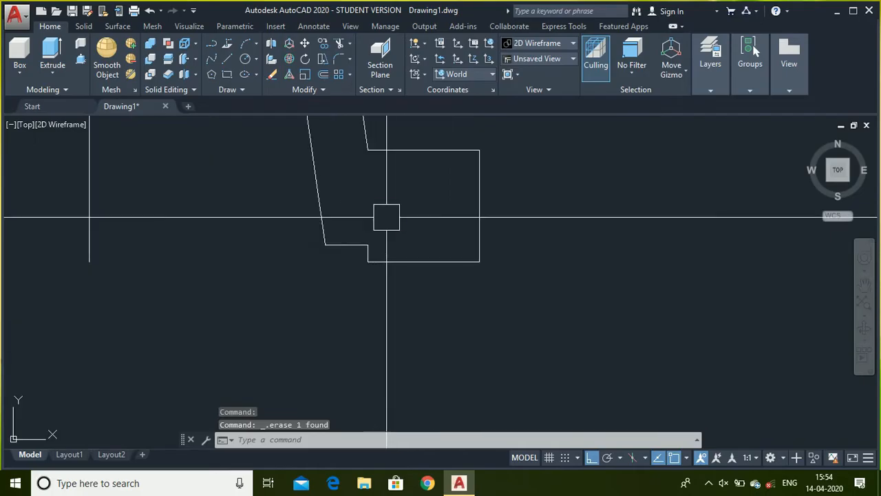
{"action": "key", "text": "Return"}
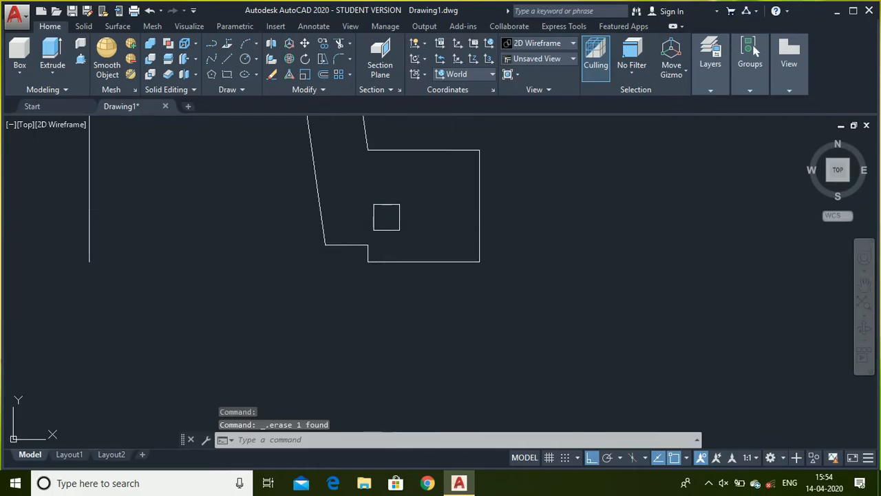
{"action": "key", "text": "Return"}
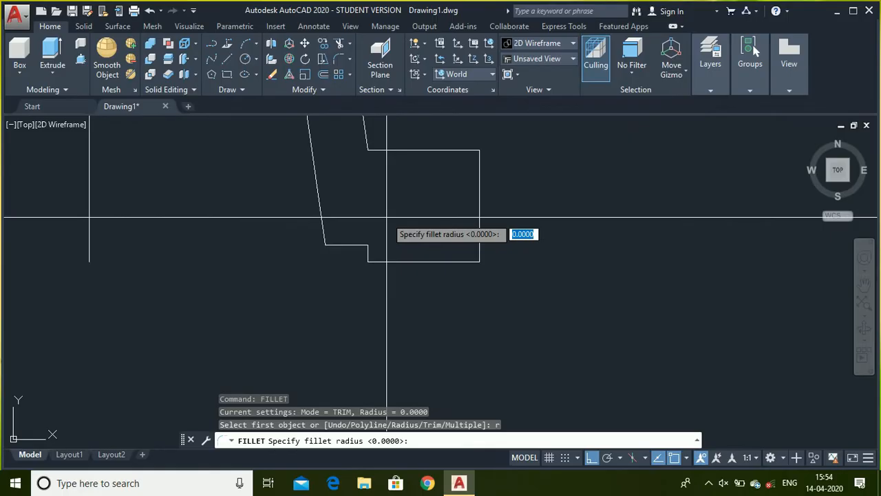
{"action": "type", "text": "3"}
{"action": "key", "text": "Return"}
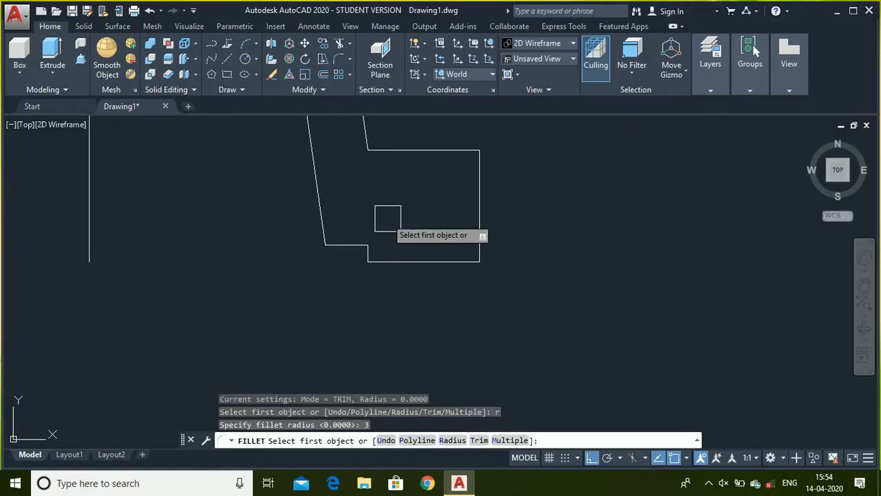
{"action": "scroll", "coordinate": [356, 246], "scroll_direction": "up", "scroll_amount": 4}
{"action": "left_click", "coordinate": [379, 280]}
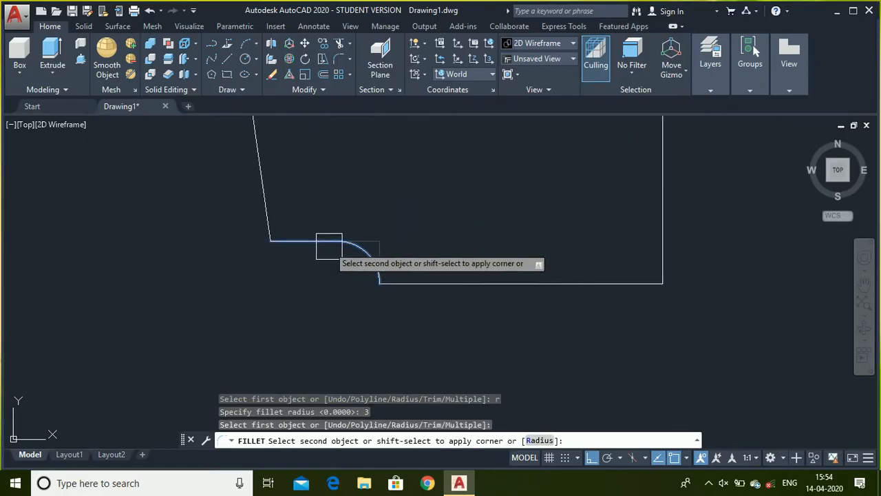
{"action": "left_click", "coordinate": [330, 241]}
{"action": "scroll", "coordinate": [393, 226], "scroll_direction": "down", "scroll_amount": 2}
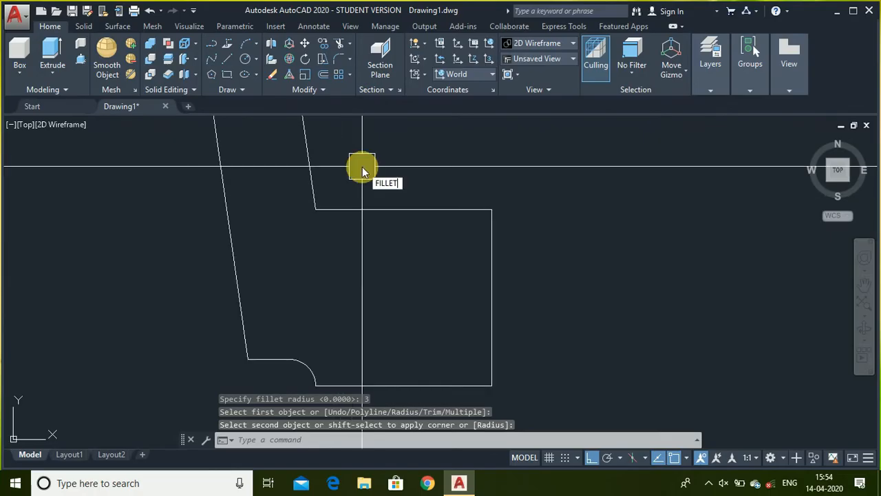
Fillet the corner between the flange's upper edge and the sloped outer line with radius 8.
{"action": "key", "text": "Return"}
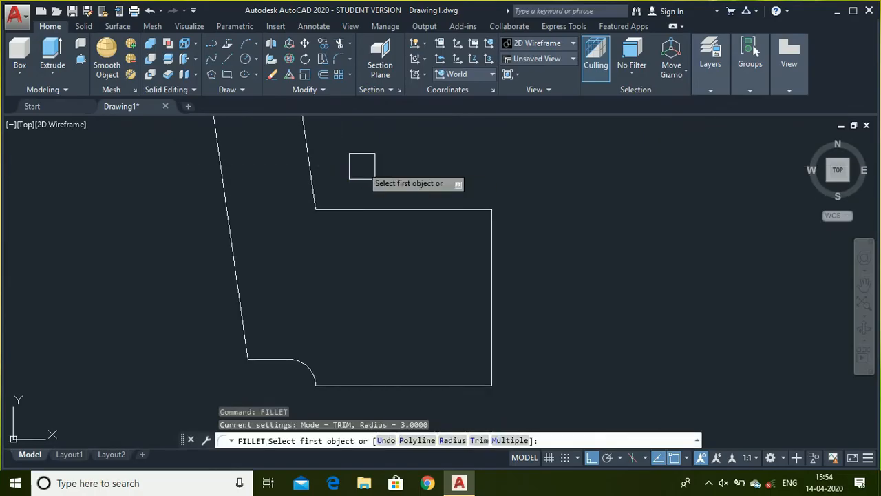
{"action": "type", "text": "r"}
{"action": "key", "text": "Return"}
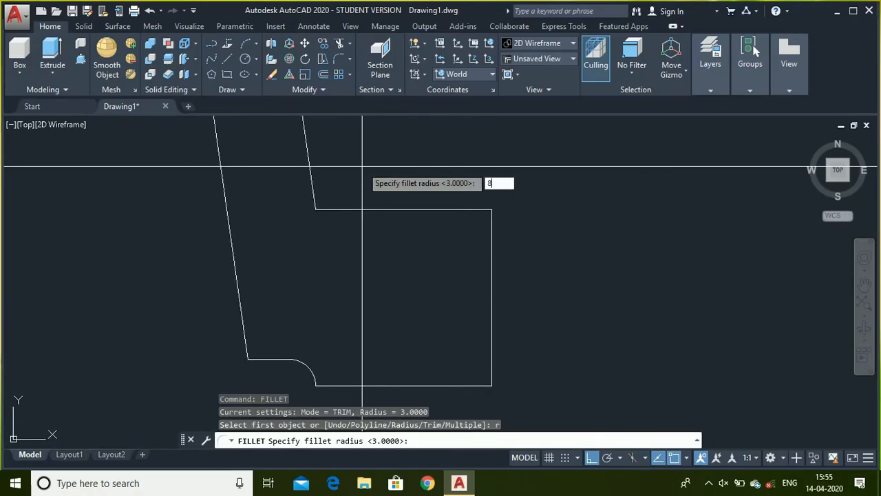
{"action": "key", "text": "Return"}
{"action": "left_click", "coordinate": [362, 209]}
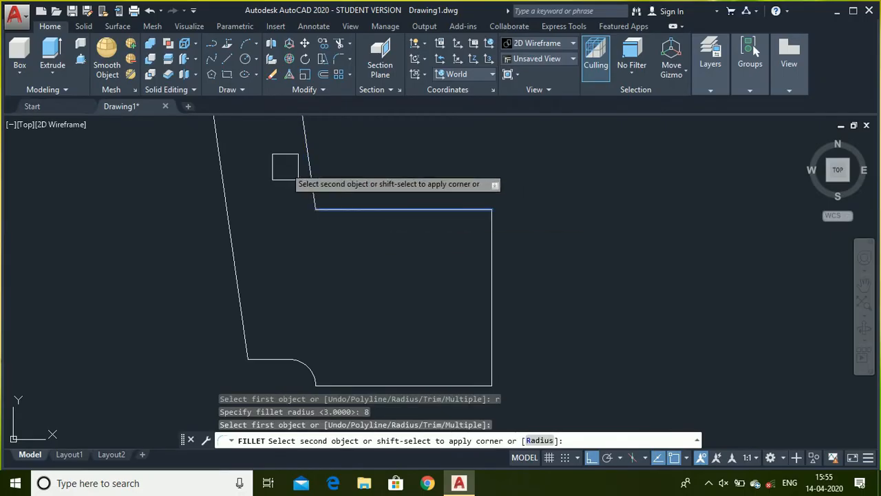
{"action": "left_click", "coordinate": [291, 171]}
{"action": "left_click", "coordinate": [318, 175]}
Join all the lines and arcs of the closed half-profile into one polyline, leaving out the axis line.
{"action": "scroll", "coordinate": [319, 175], "scroll_direction": "down", "scroll_amount": 11}
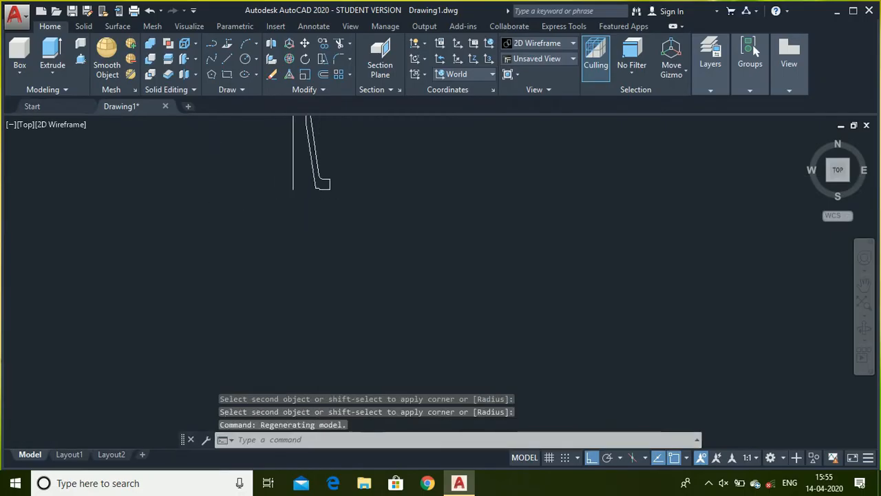
{"action": "scroll", "coordinate": [318, 183], "scroll_direction": "down", "scroll_amount": 4}
{"action": "scroll", "coordinate": [318, 128], "scroll_direction": "up", "scroll_amount": 6}
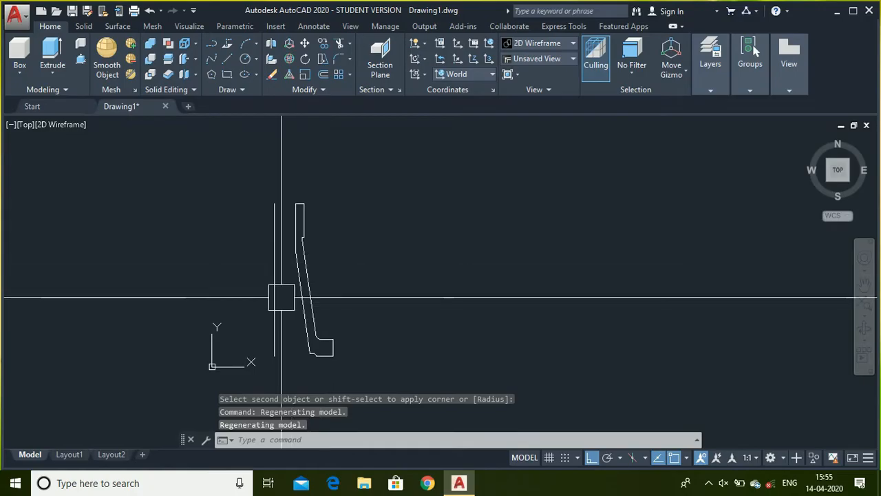
{"action": "scroll", "coordinate": [282, 298], "scroll_direction": "up", "scroll_amount": 2}
{"action": "key", "text": "Escape"}
{"action": "key", "text": "Escape"}
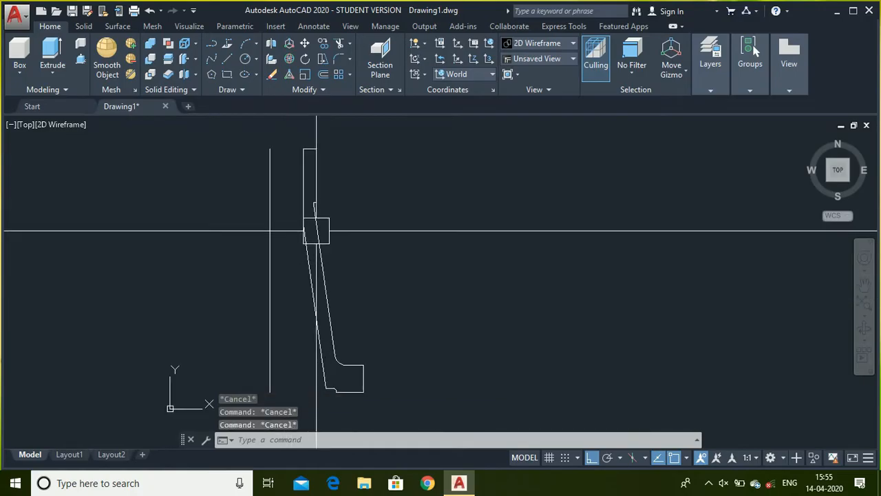
{"action": "type", "text": "j"}
{"action": "key", "text": "Return"}
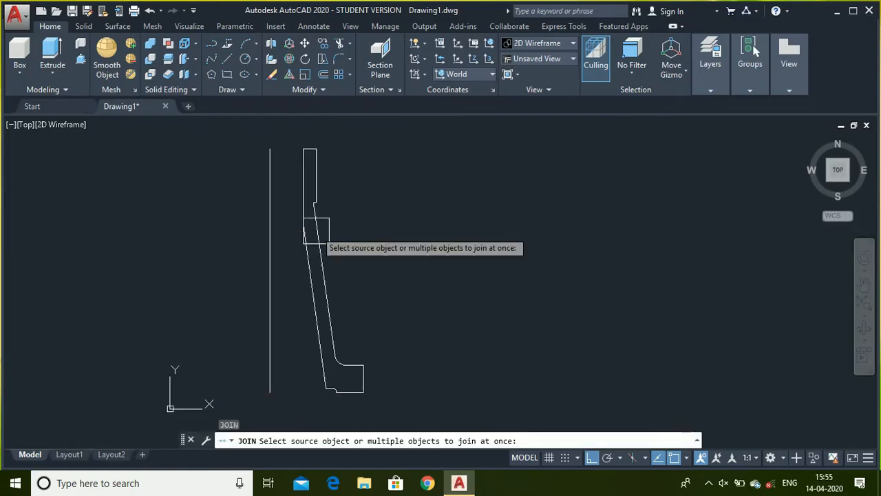
{"action": "left_click", "coordinate": [280, 122]}
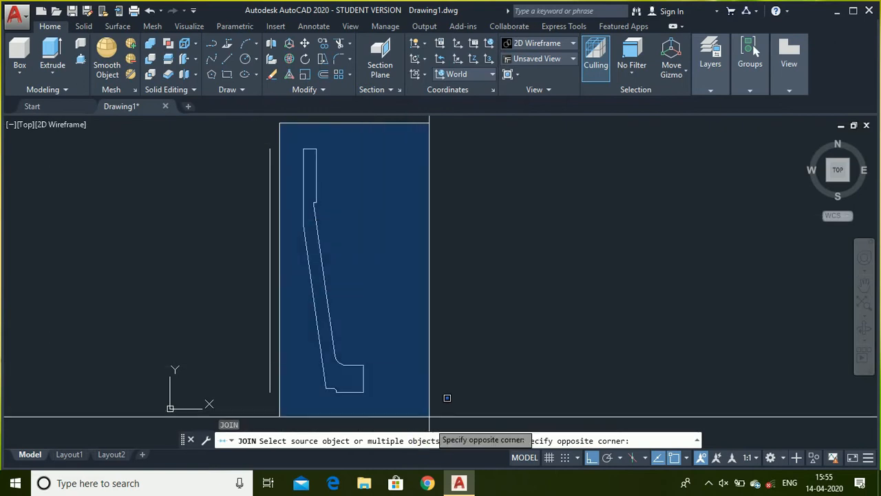
{"action": "left_click", "coordinate": [428, 409]}
{"action": "key", "text": "Return"}
{"action": "scroll", "coordinate": [431, 306], "scroll_direction": "down", "scroll_amount": 2}
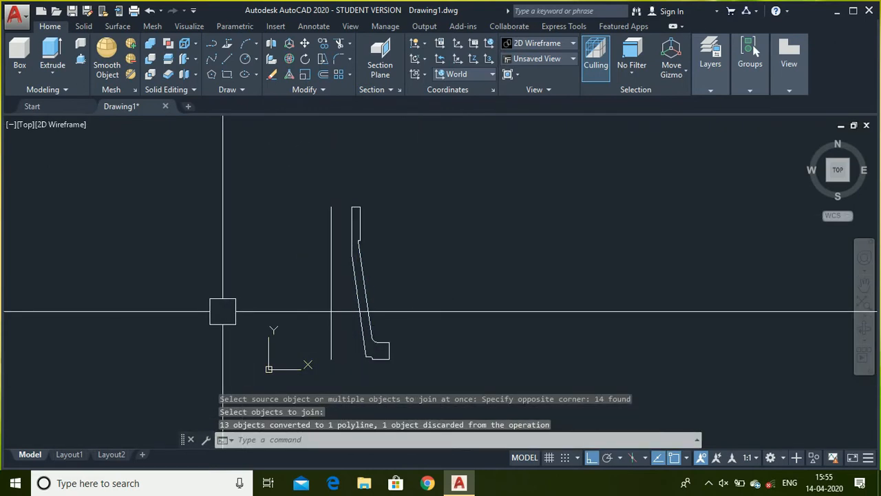
Revolve the joined profile 360 degrees around the vertical axis line, picking the axis from its lower end upward.
{"action": "type", "text": "rev"}
{"action": "key", "text": "Return"}
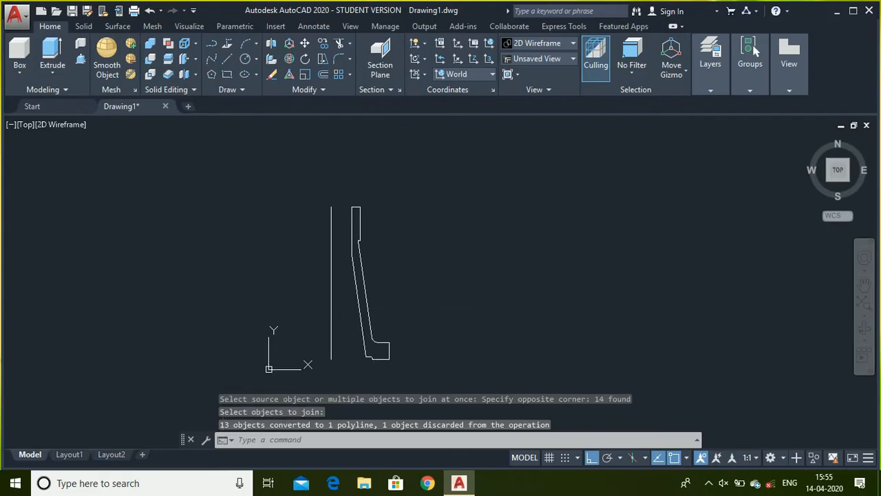
{"action": "left_click", "coordinate": [394, 367]}
{"action": "key", "text": "Return"}
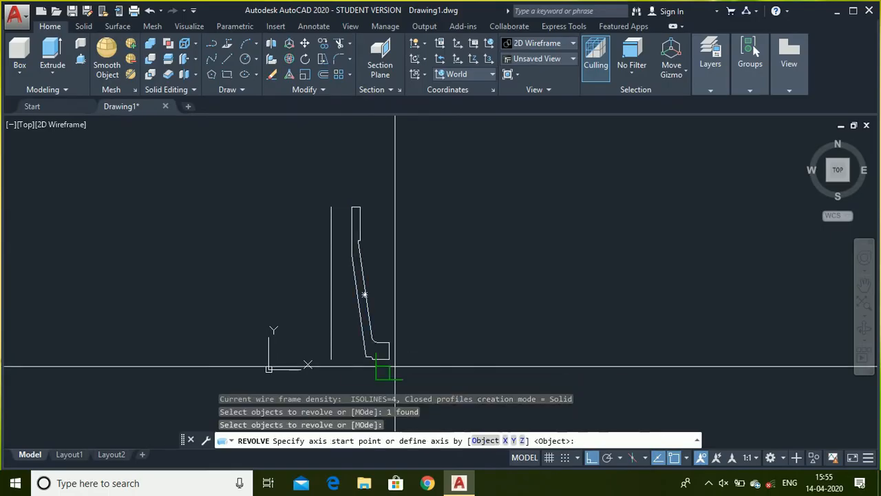
{"action": "left_click", "coordinate": [329, 358]}
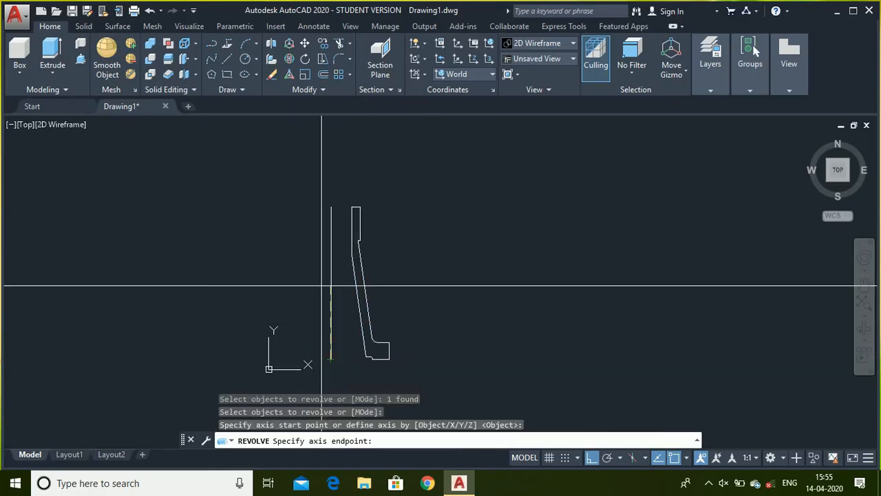
{"action": "left_click", "coordinate": [342, 174]}
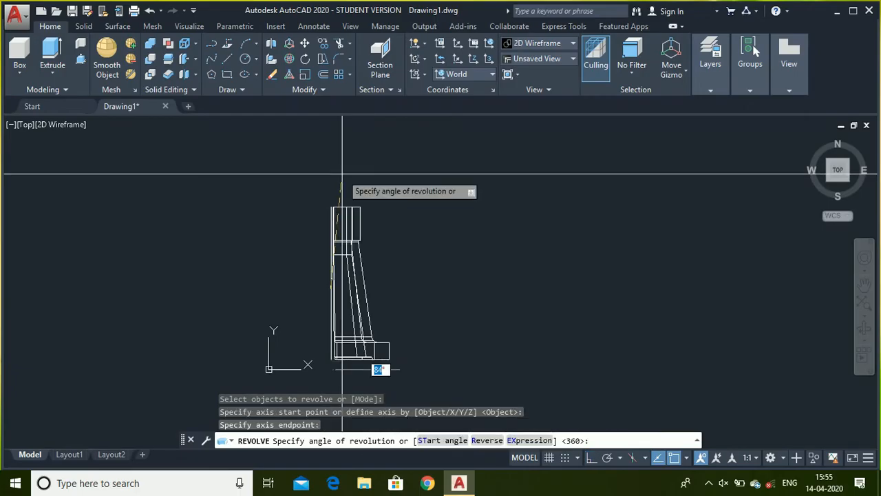
{"action": "key", "text": "Return"}
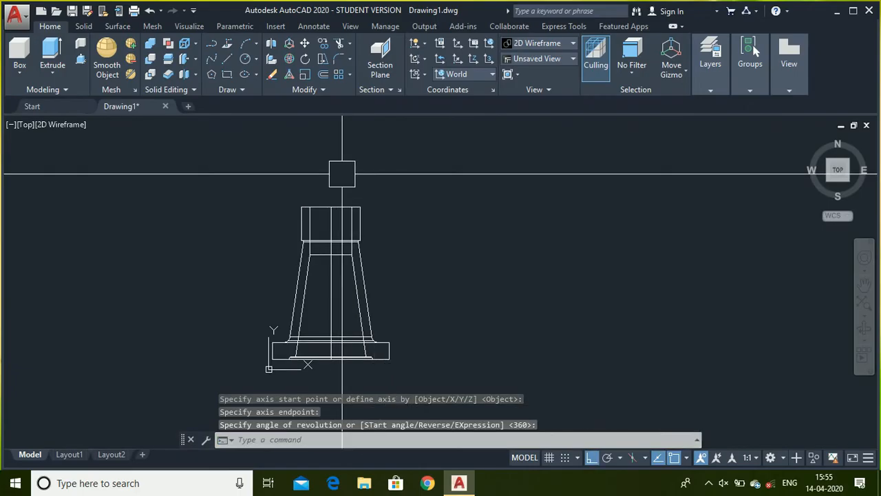
{"action": "middle_click_drag", "start_coordinate": [329, 353], "coordinate": [329, 353], "text": "shift"}
{"action": "scroll", "coordinate": [331, 370], "scroll_direction": "up", "scroll_amount": 4}
{"action": "scroll", "coordinate": [331, 370], "scroll_direction": "down", "scroll_amount": 2}
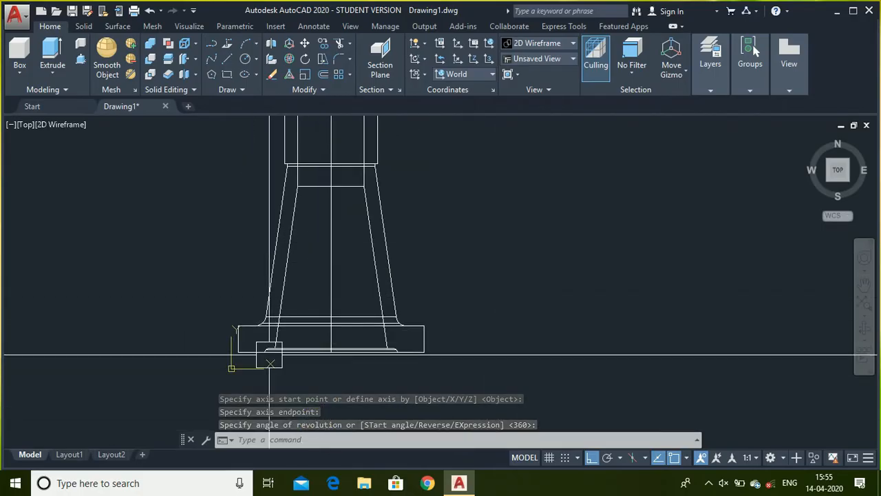
{"action": "scroll", "coordinate": [213, 350], "scroll_direction": "down", "scroll_amount": 3}
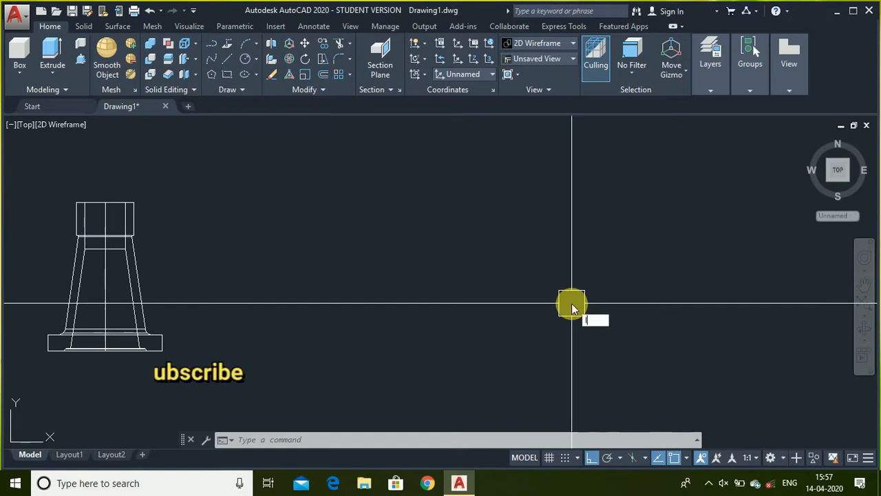
In the empty area right of the revolved body, draw connected lines 240 down, 19 to the right and 157 up.
{"action": "type", "text": "l"}
{"action": "key", "text": "Return"}
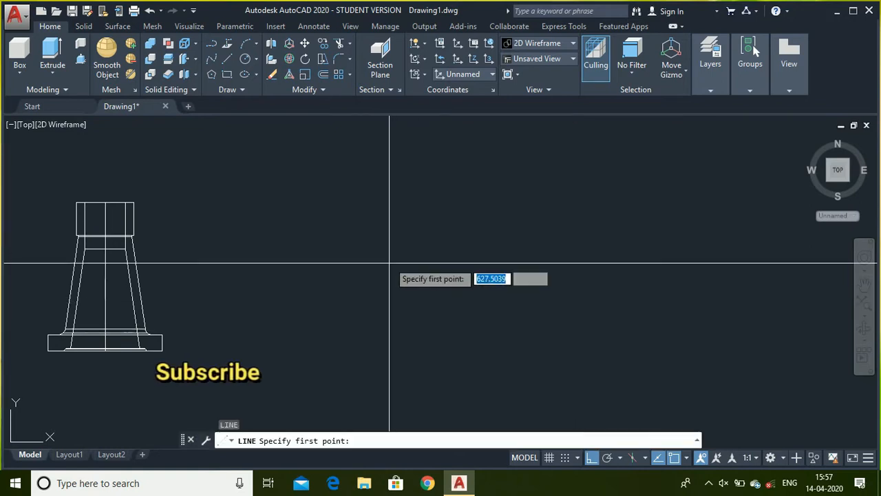
{"action": "left_click", "coordinate": [393, 201]}
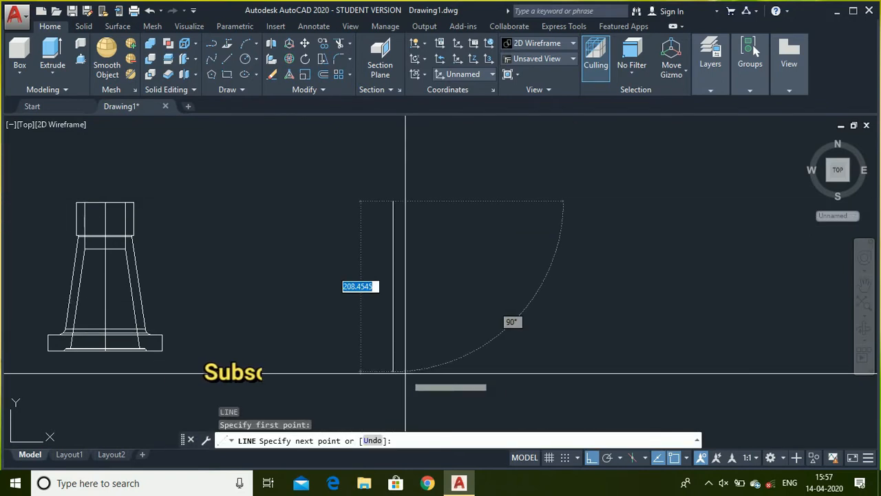
{"action": "type", "text": "2"}
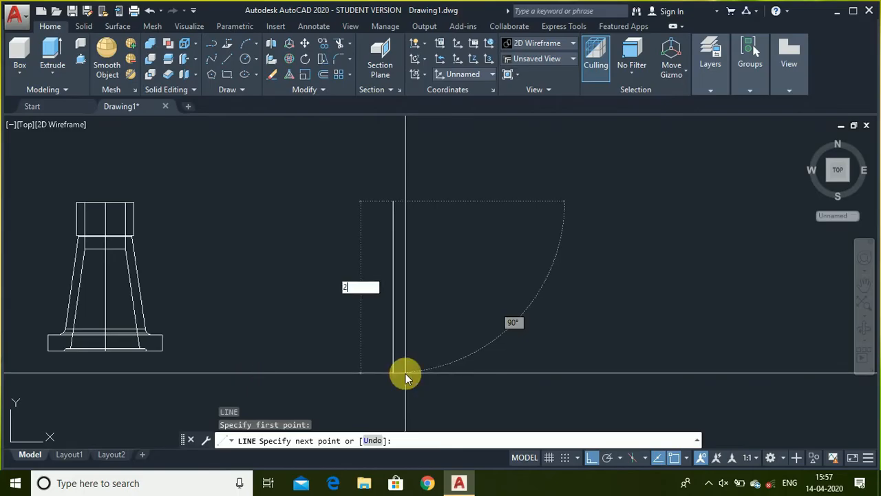
{"action": "type", "text": "40"}
{"action": "key", "text": "Return"}
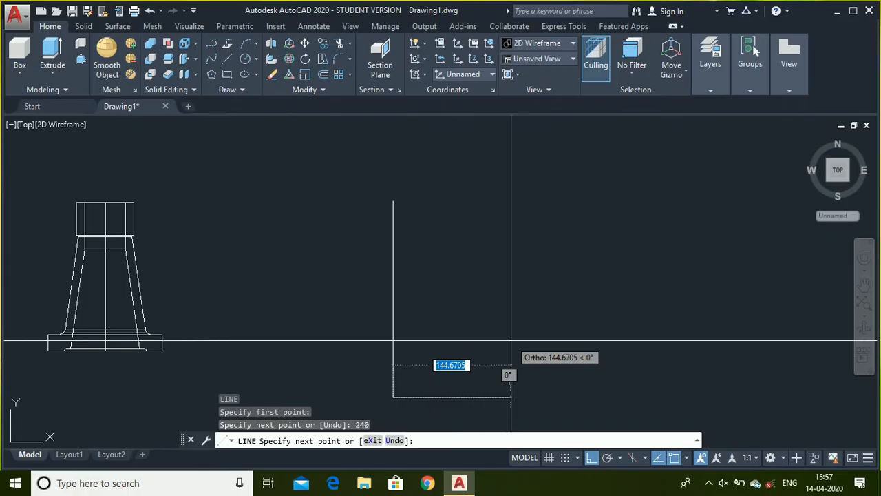
{"action": "type", "text": "19"}
{"action": "key", "text": "Return"}
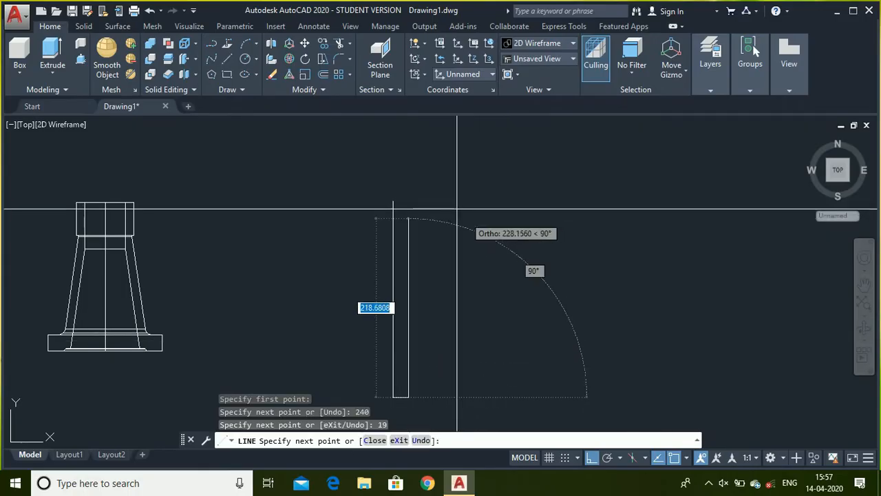
{"action": "left_click", "coordinate": [457, 208]}
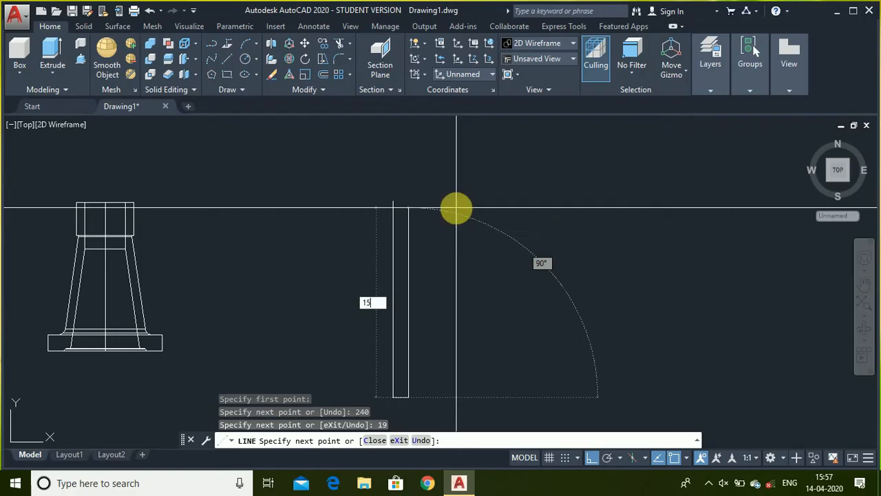
{"action": "type", "text": "157"}
{"action": "key", "text": "Return"}
{"action": "scroll", "coordinate": [472, 227], "scroll_direction": "up", "scroll_amount": 3}
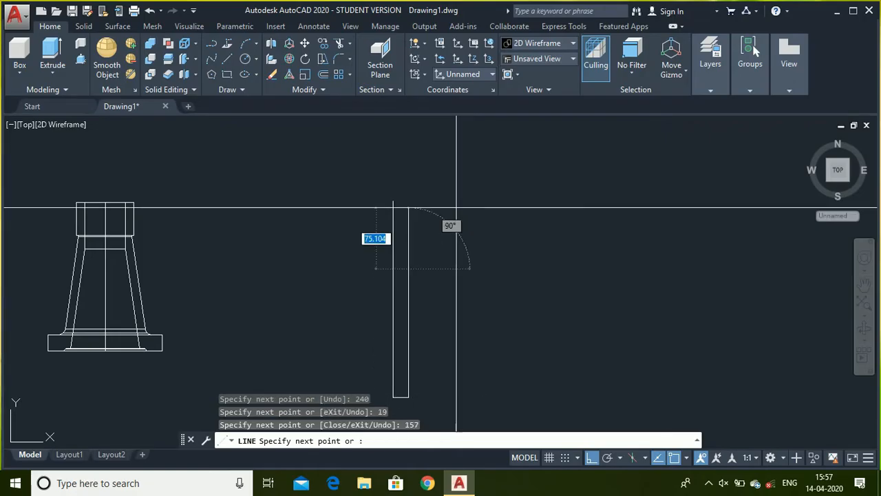
Continue the open profile line with a 10-unit segment at 45 degrees, followed by a vertical segment 52 up.
{"action": "scroll", "coordinate": [468, 252], "scroll_direction": "up", "scroll_amount": 2}
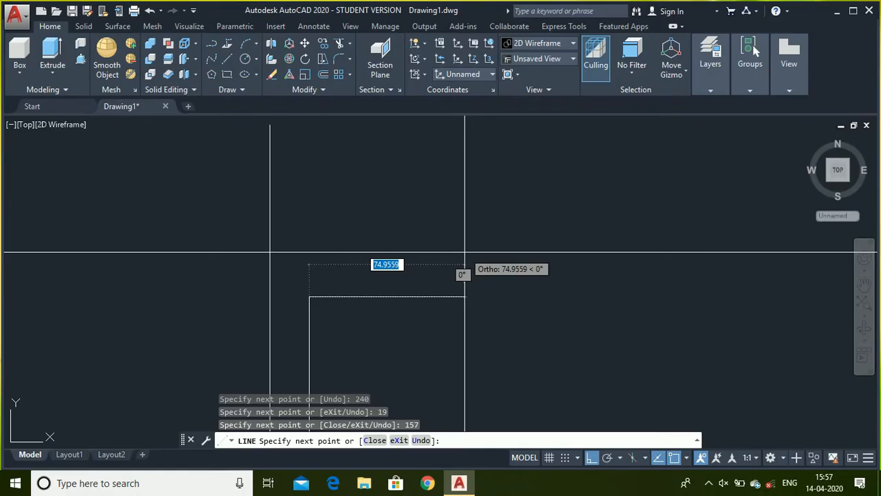
{"action": "key", "text": "F8"}
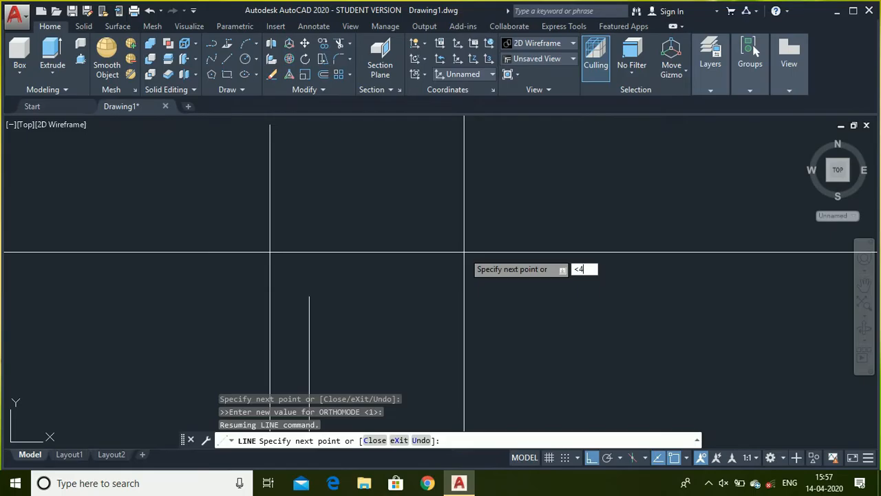
{"action": "type", "text": "<45"}
{"action": "key", "text": "Return"}
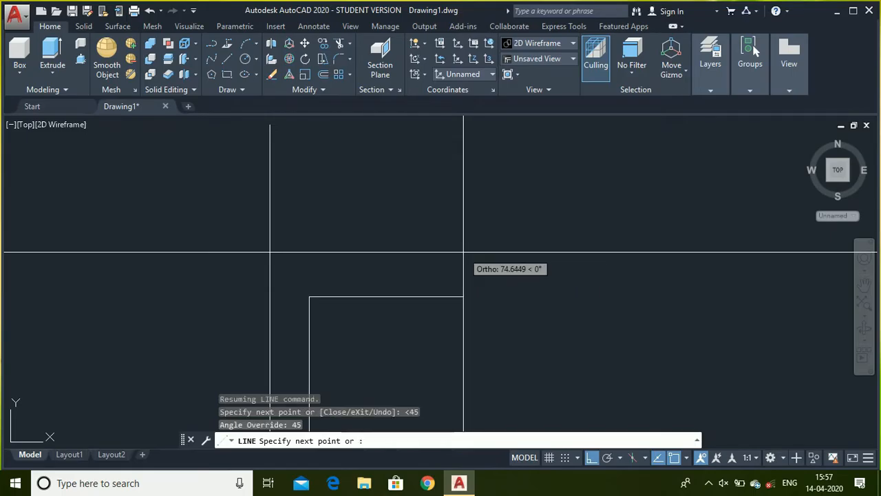
{"action": "type", "text": "10"}
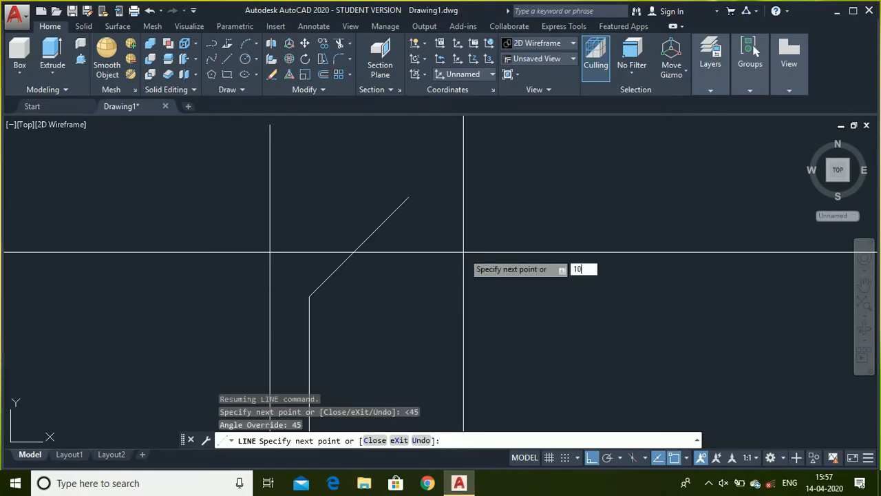
{"action": "key", "text": "Return"}
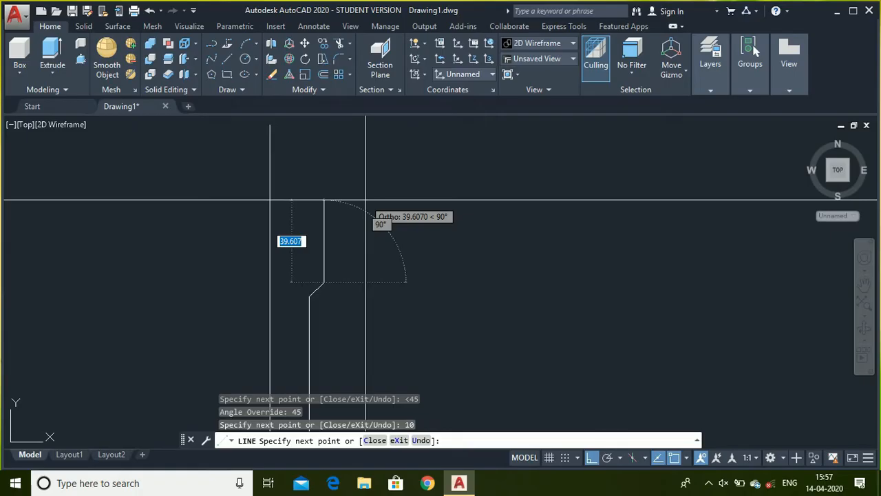
{"action": "type", "text": "52"}
{"action": "key", "text": "Return"}
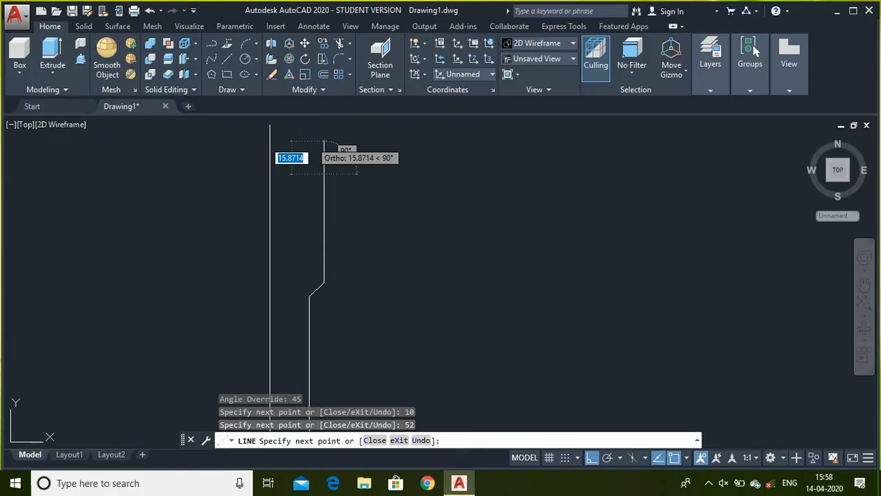
Add a 10-unit segment at 135 degrees from the upper end of the 52-unit vertical, and end the line.
{"action": "type", "text": "<13"}
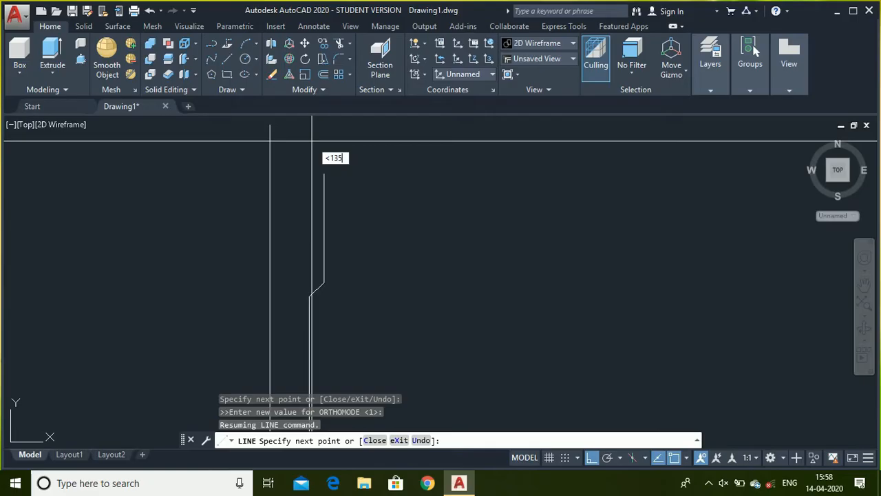
{"action": "type", "text": "5"}
{"action": "key", "text": "Return"}
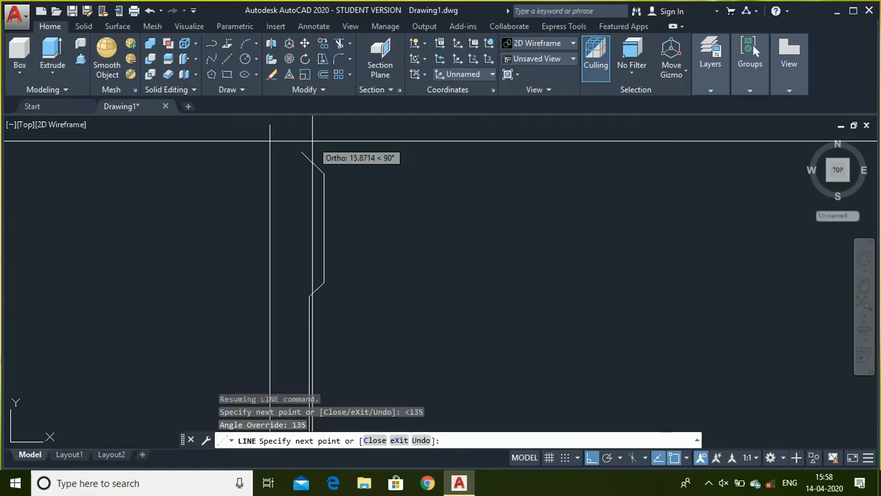
{"action": "type", "text": "10"}
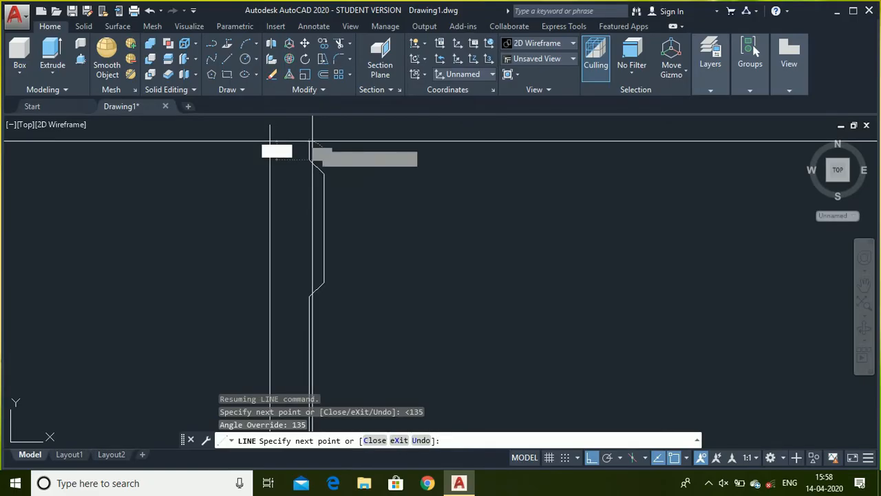
{"action": "key", "text": "Return"}
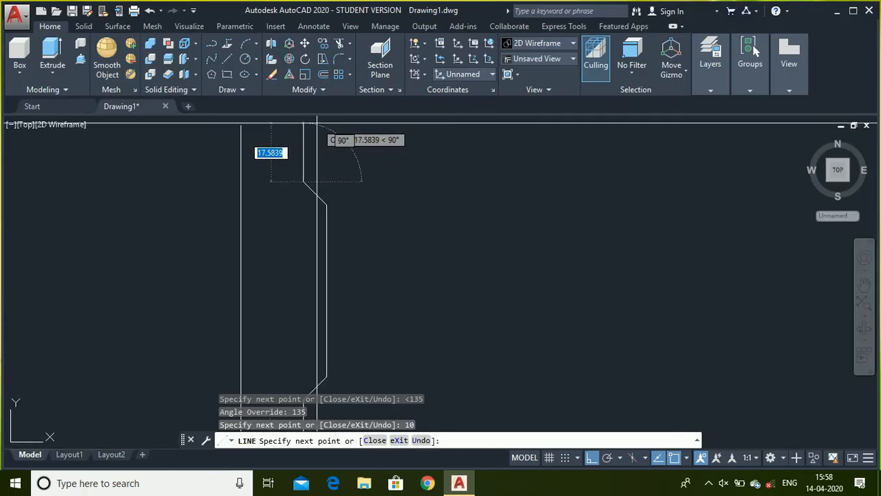
{"action": "scroll", "coordinate": [317, 126], "scroll_direction": "down", "scroll_amount": 5}
{"action": "scroll", "coordinate": [308, 148], "scroll_direction": "up", "scroll_amount": 5}
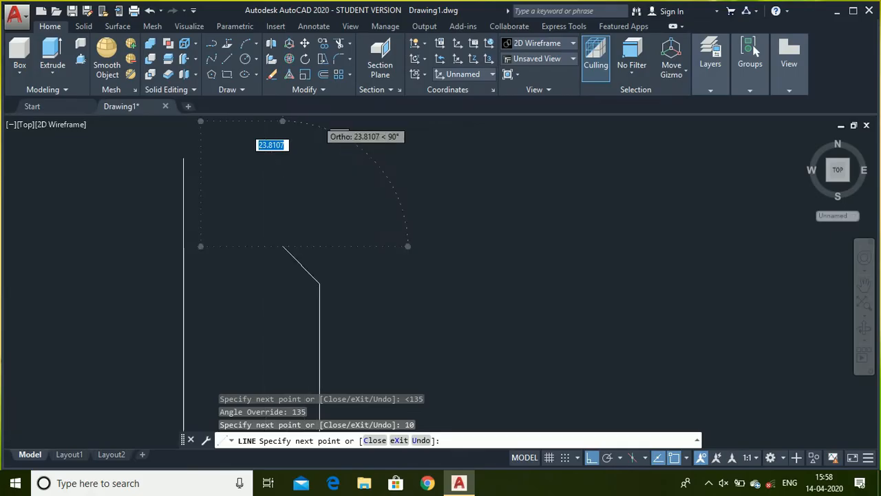
{"action": "key", "text": "Escape"}
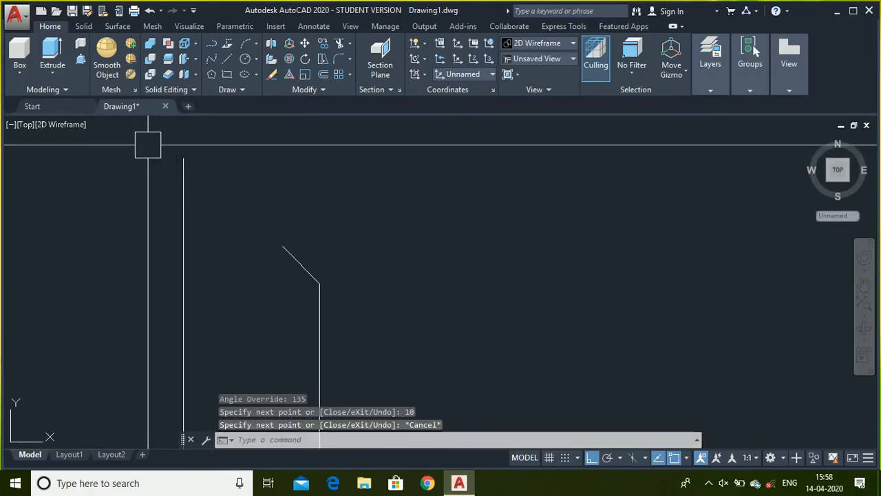
Draw a horizontal line from the upper end of the 135-degree segment across and beyond the long vertical axis line.
{"action": "key", "text": "Return"}
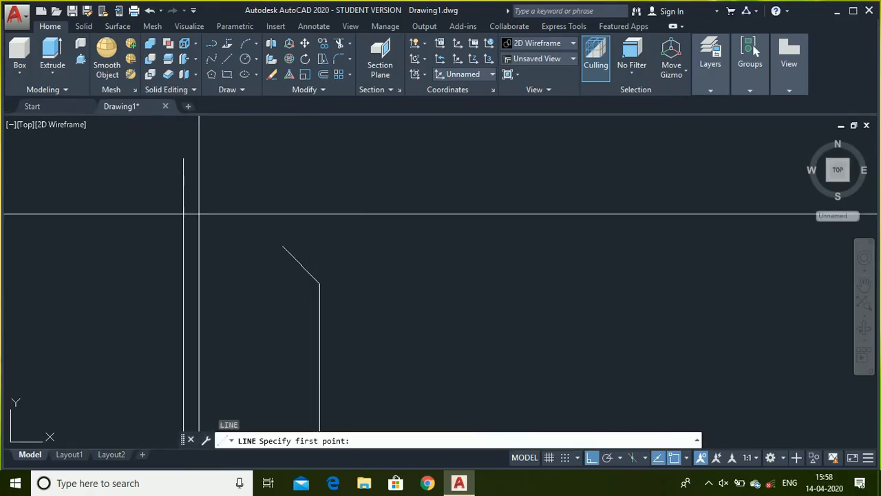
{"action": "left_click", "coordinate": [283, 247]}
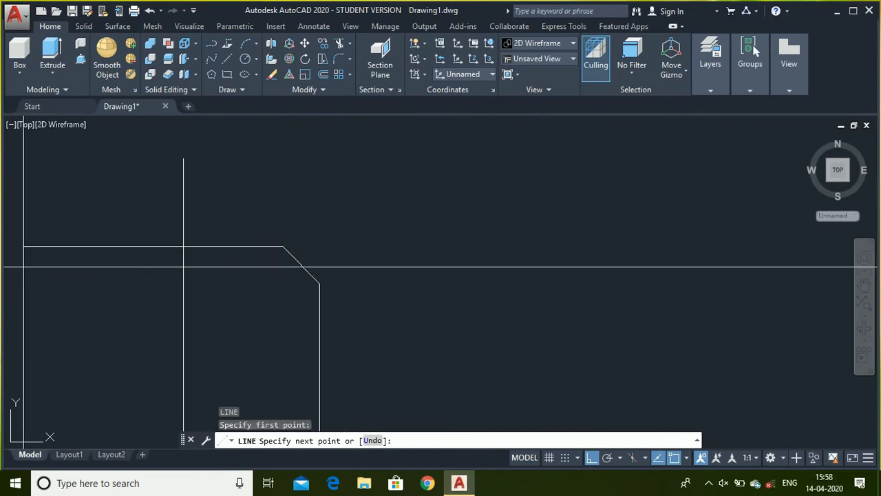
{"action": "left_click", "coordinate": [24, 266]}
{"action": "key", "text": "Escape"}
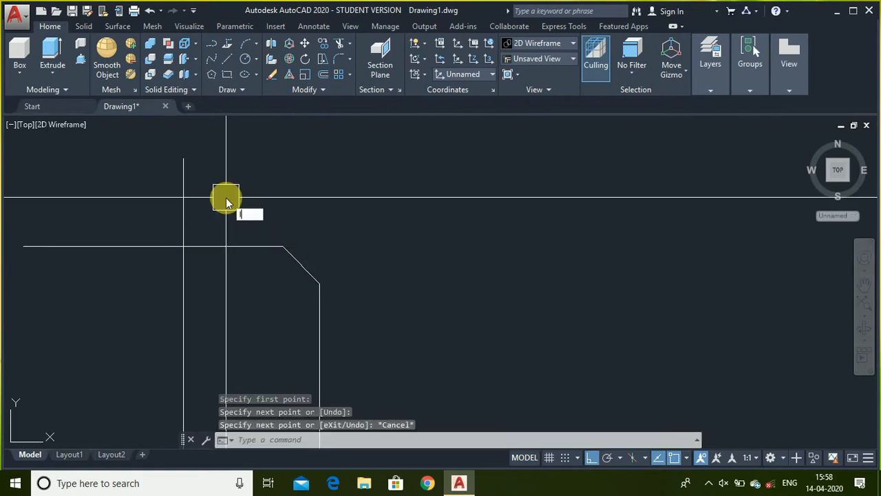
Draw a horizontal helper line 11 to the right from the upper end of the long vertical axis line.
{"action": "key", "text": "Return"}
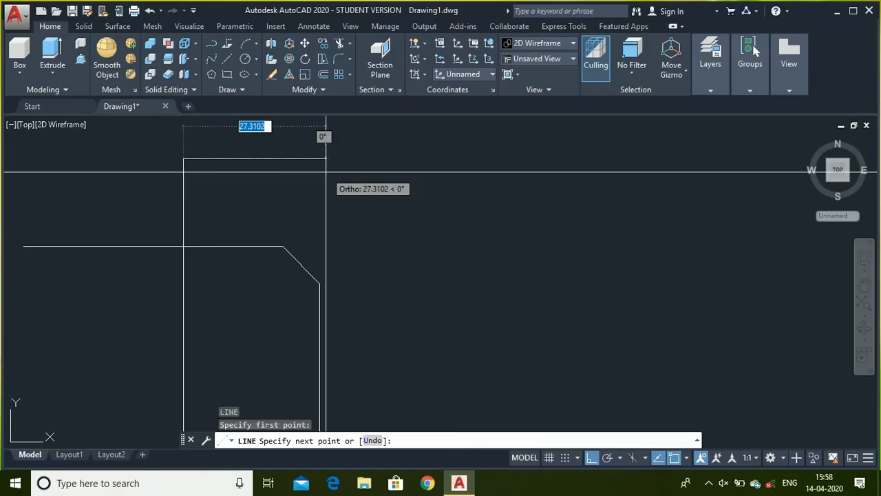
{"action": "type", "text": "11"}
{"action": "key", "text": "Return"}
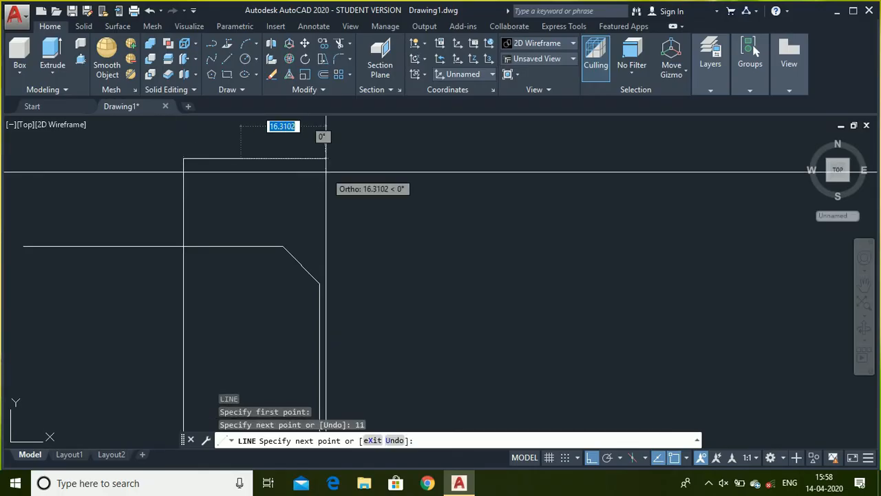
{"action": "key", "text": "Escape"}
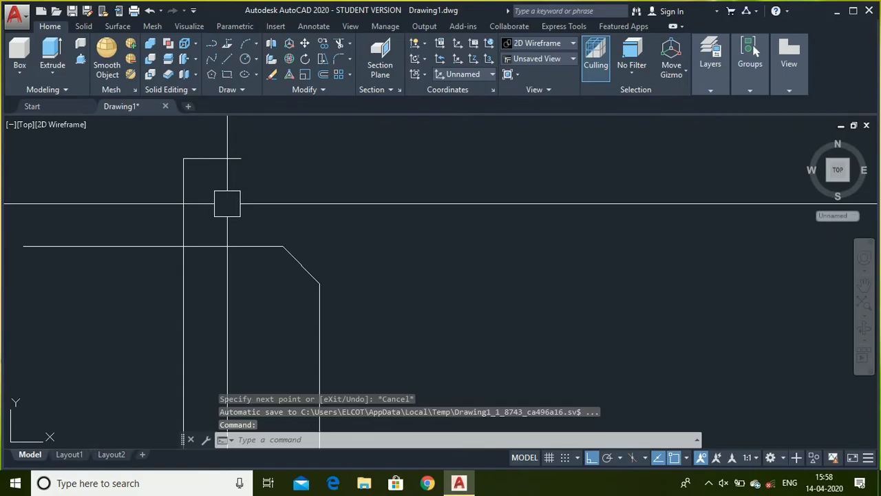
Draw a vertical line from the helper line's outer end down past the horizontal line, and erase the 11-unit helper line.
{"action": "type", "text": "l"}
{"action": "key", "text": "Return"}
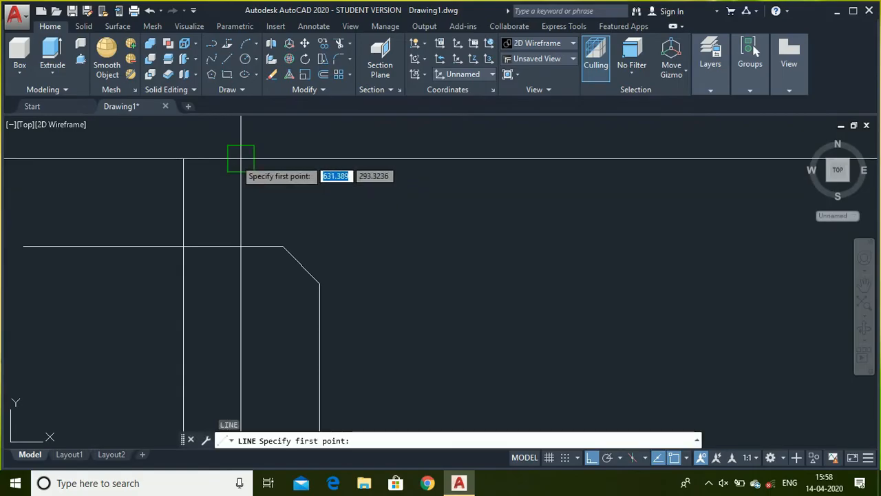
{"action": "left_click", "coordinate": [237, 159]}
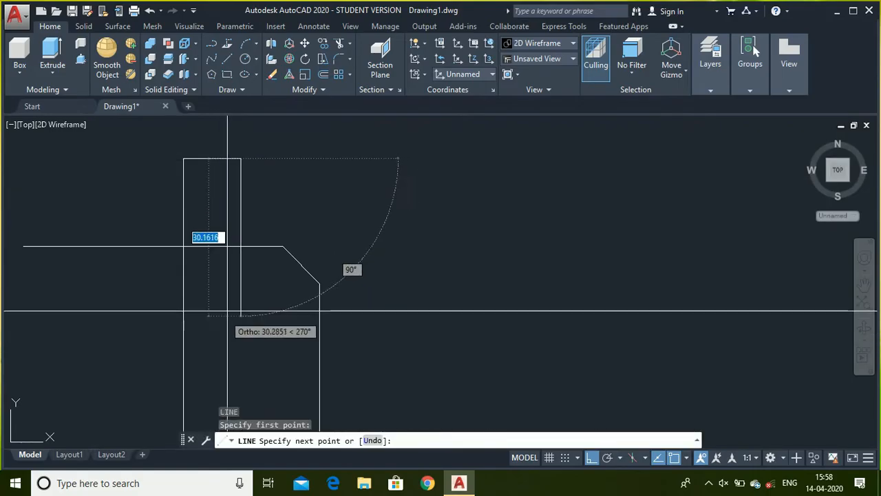
{"action": "left_click", "coordinate": [241, 303]}
{"action": "key", "text": "Escape"}
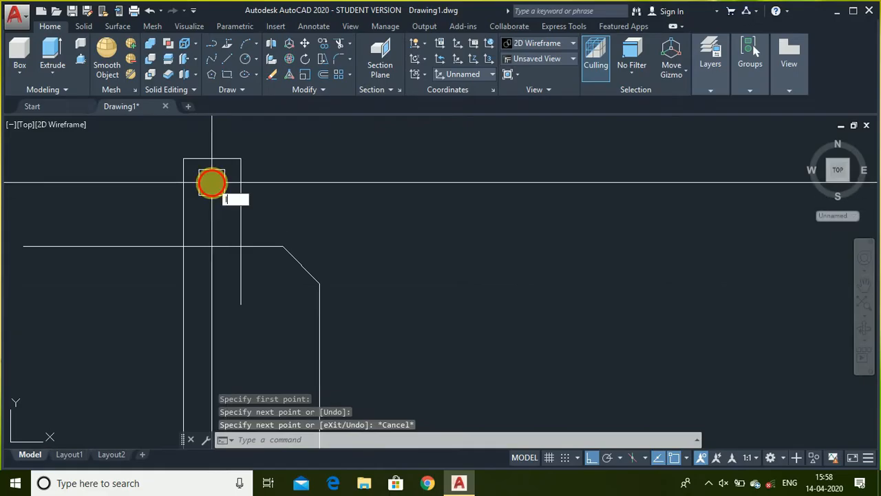
{"action": "key", "text": "Escape"}
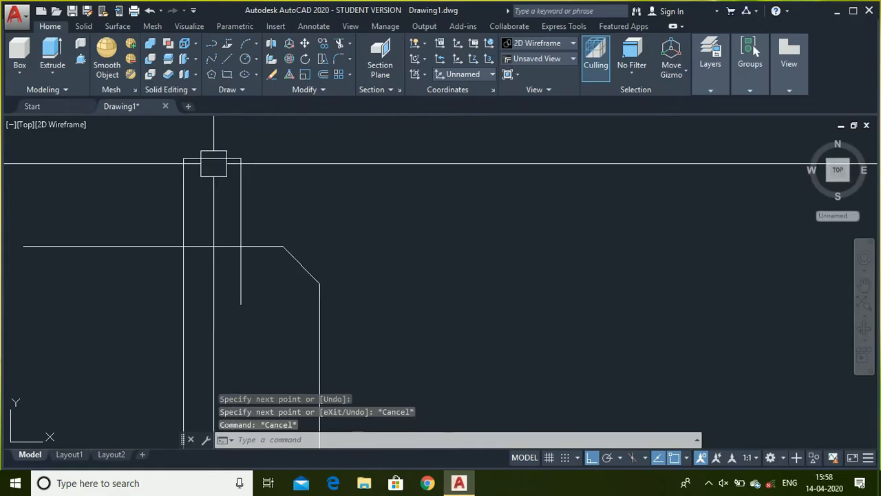
{"action": "left_click", "coordinate": [212, 160]}
{"action": "key", "text": "Delete"}
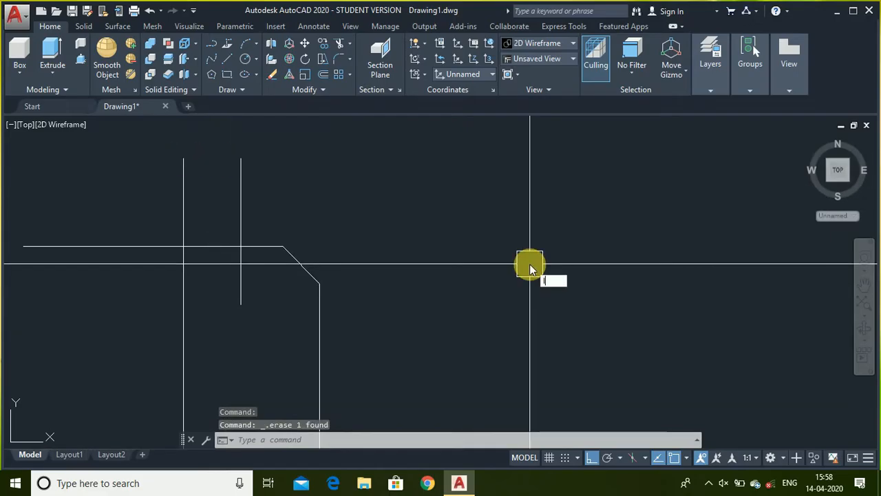
Draw a second vertical line down past the horizontal line, starting 6 to the right of the axis line's upper end.
{"action": "type", "text": "l"}
{"action": "key", "text": "Return"}
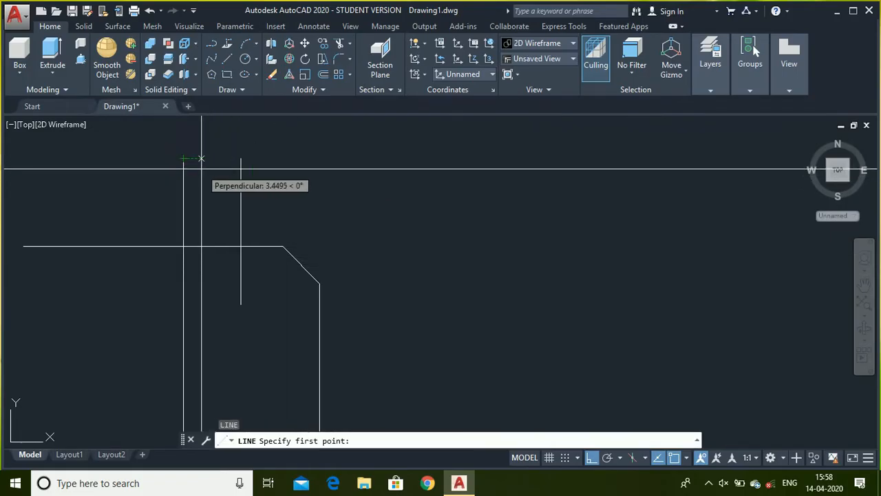
{"action": "key", "text": "Return"}
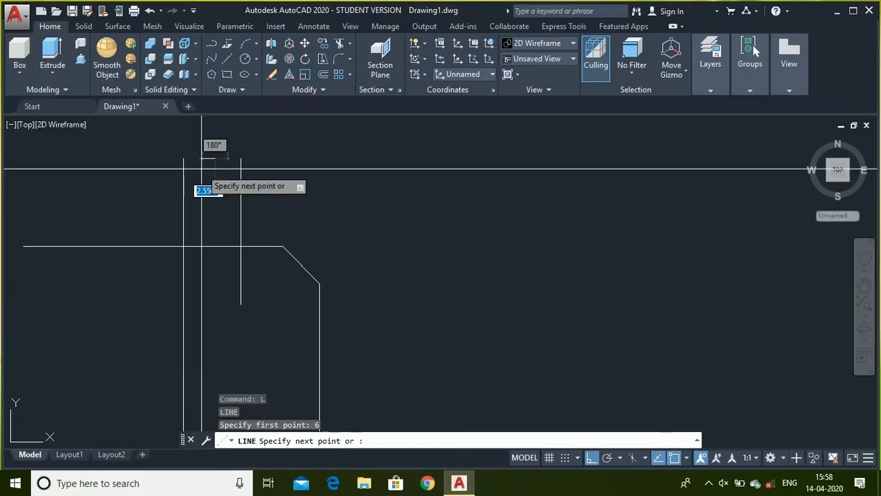
{"action": "key", "text": "Escape"}
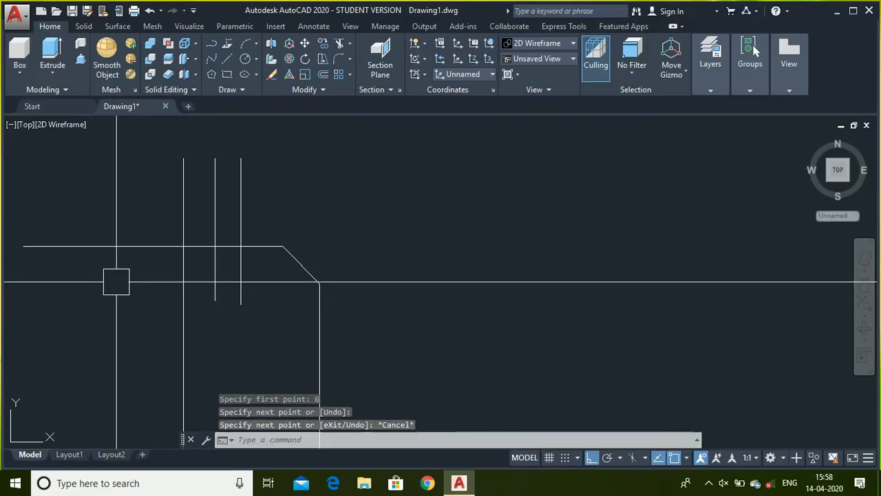
Trim the horizontal line back to the outer short vertical, and trim both short verticals where they extend below it.
{"action": "key", "text": "Return"}
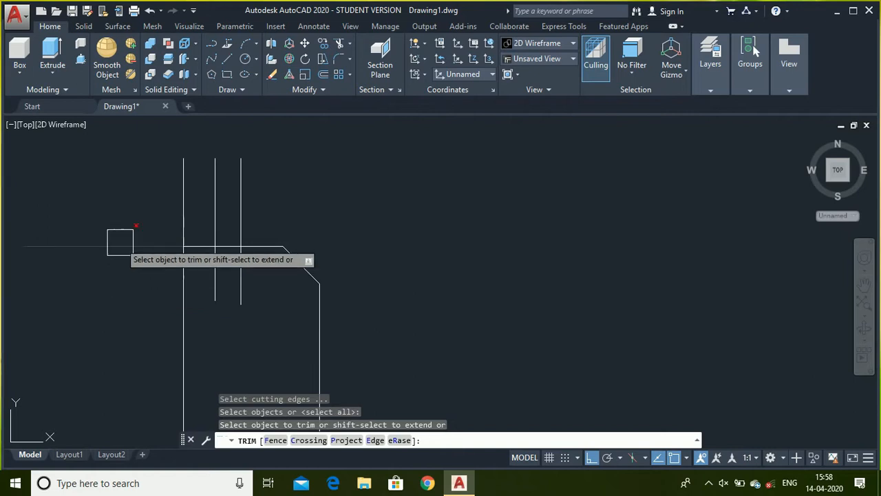
{"action": "left_click", "coordinate": [120, 242]}
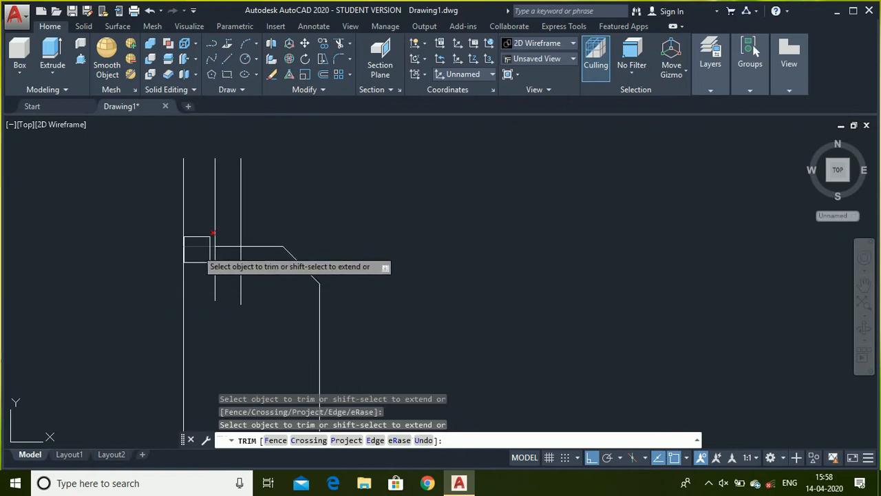
{"action": "left_click", "coordinate": [197, 249]}
{"action": "left_click", "coordinate": [215, 285]}
{"action": "left_click", "coordinate": [236, 299]}
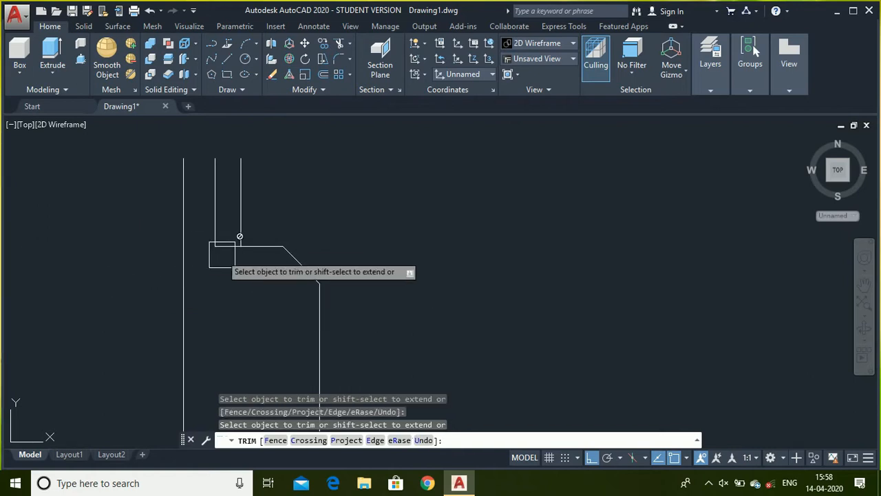
{"action": "scroll", "coordinate": [221, 255], "scroll_direction": "up", "scroll_amount": 4}
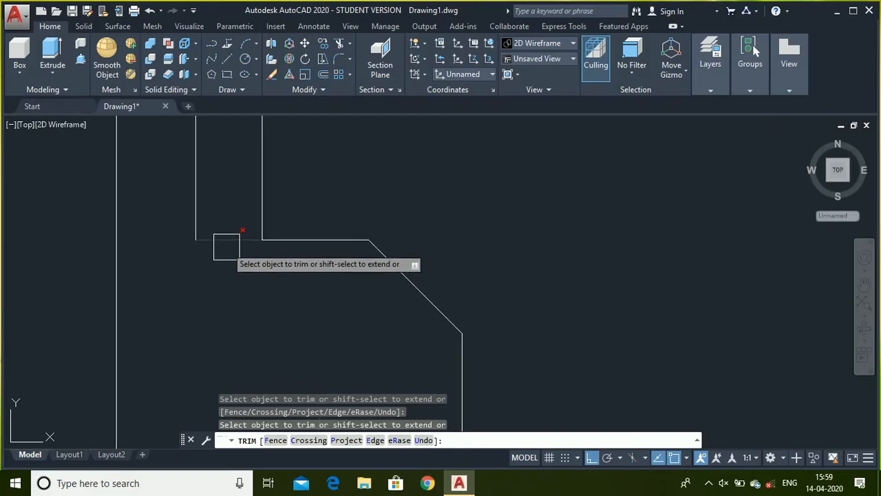
{"action": "scroll", "coordinate": [224, 283], "scroll_direction": "down", "scroll_amount": 4}
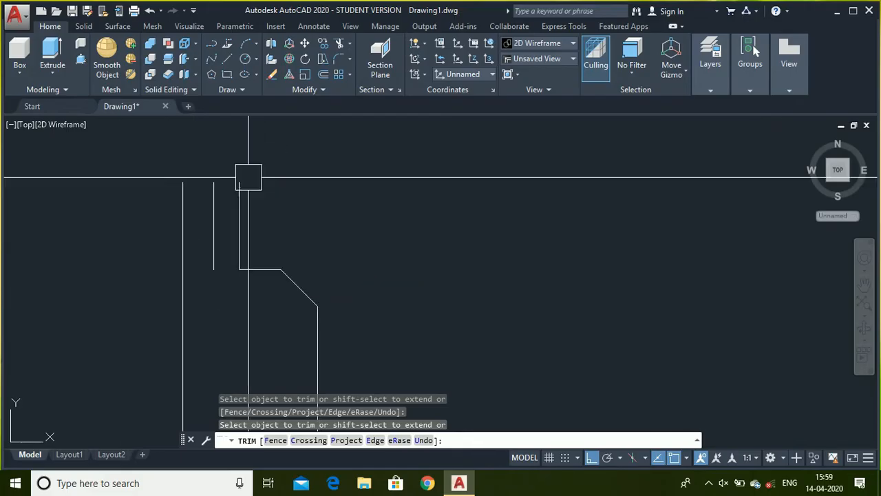
{"action": "key", "text": "Escape"}
Connect the upper ends of the two short vertical lines with a horizontal line, and erase the inner short vertical.
{"action": "type", "text": "l"}
{"action": "key", "text": "Return"}
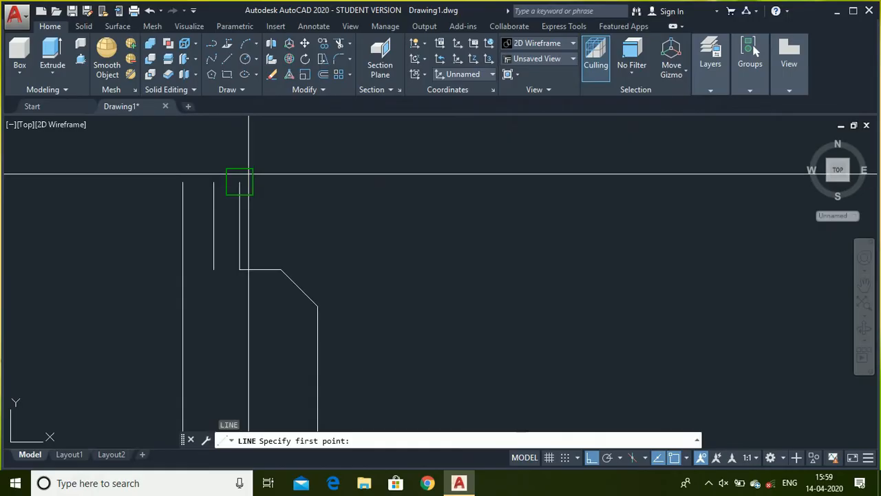
{"action": "left_click", "coordinate": [239, 182]}
{"action": "key", "text": "Escape"}
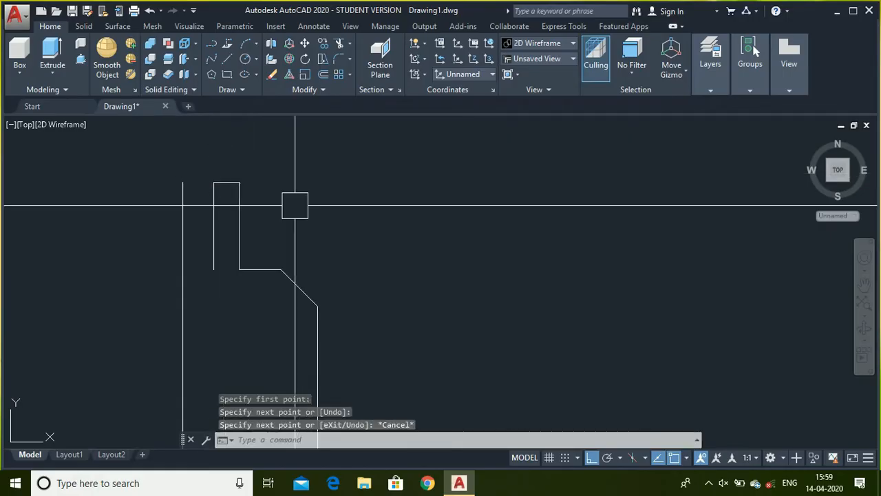
{"action": "left_click", "coordinate": [213, 222]}
{"action": "key", "text": "Delete"}
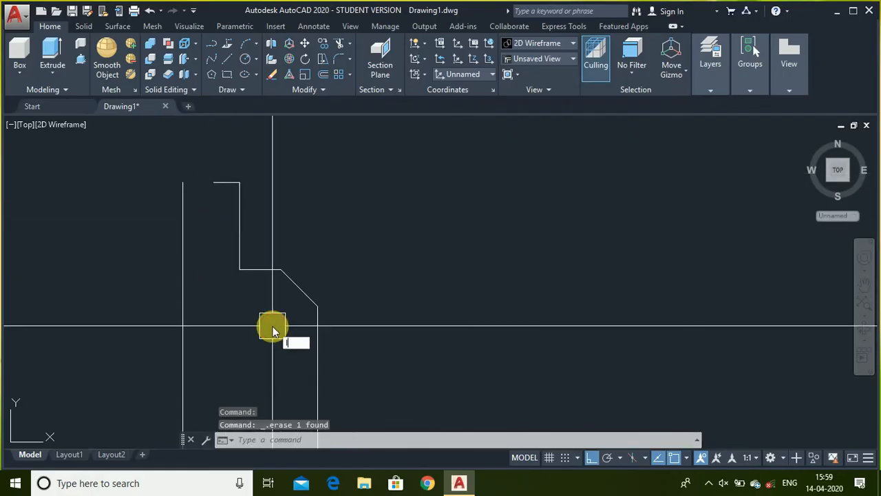
Draw a vertical line 35 down from the inner end of the profile's top edge, followed by a 5-unit segment in line below it.
{"action": "type", "text": "l"}
{"action": "key", "text": "Return"}
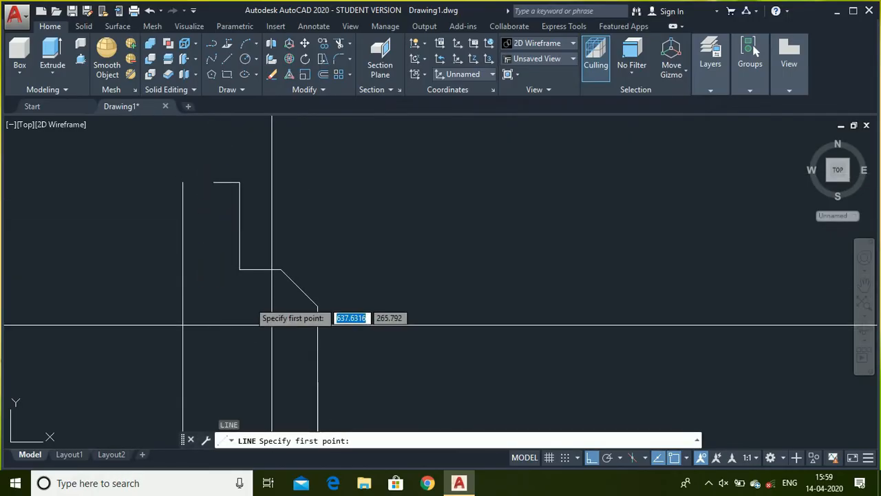
{"action": "left_click", "coordinate": [214, 183]}
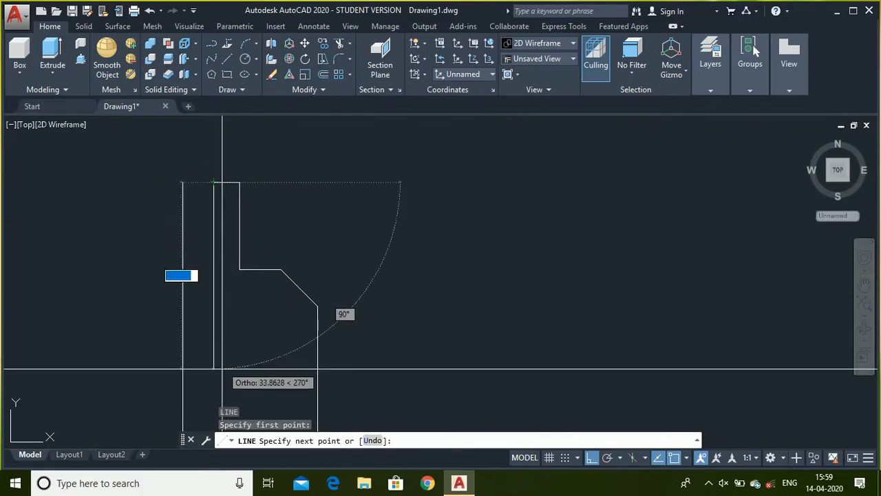
{"action": "type", "text": "35"}
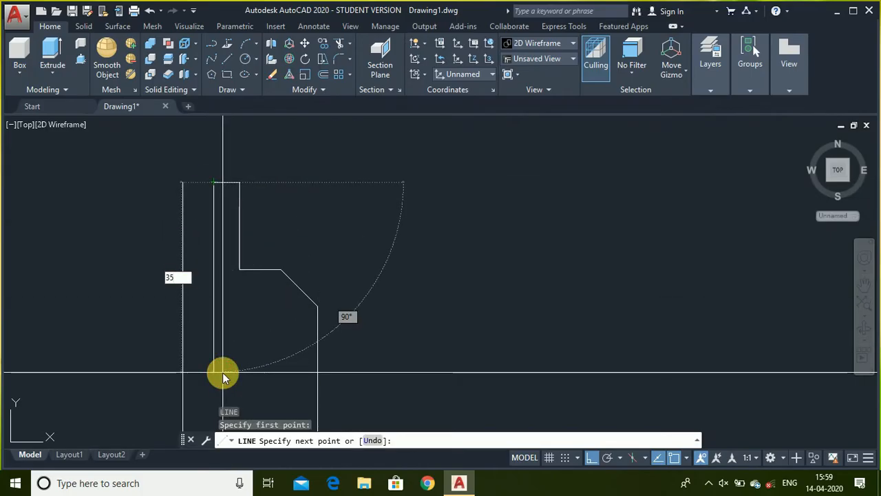
{"action": "key", "text": "Return"}
{"action": "scroll", "coordinate": [213, 364], "scroll_direction": "down", "scroll_amount": 3}
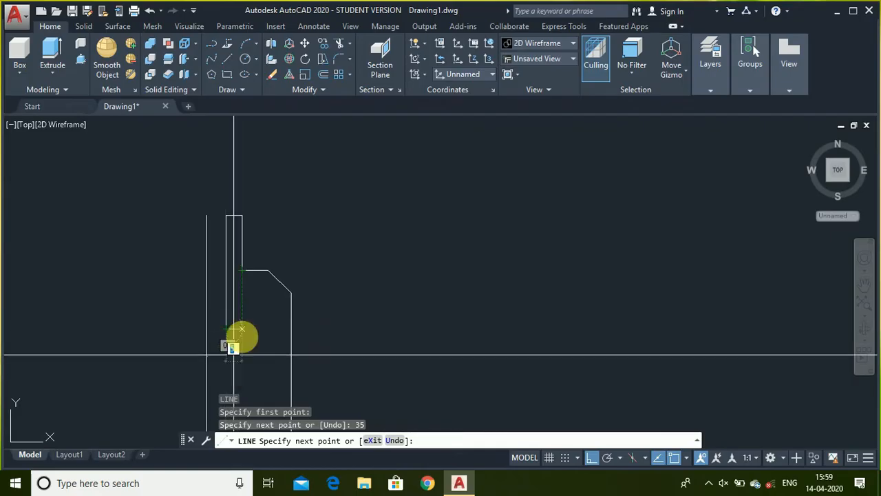
{"action": "scroll", "coordinate": [227, 359], "scroll_direction": "up", "scroll_amount": 4}
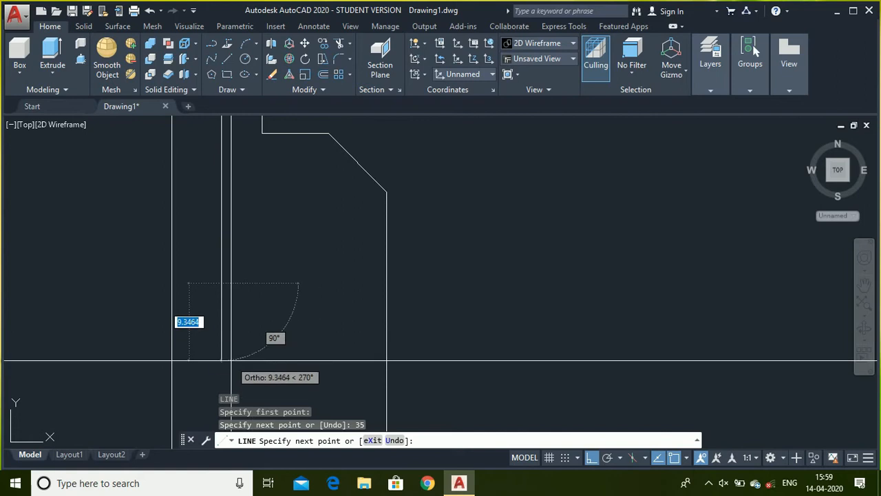
{"action": "key", "text": "Return"}
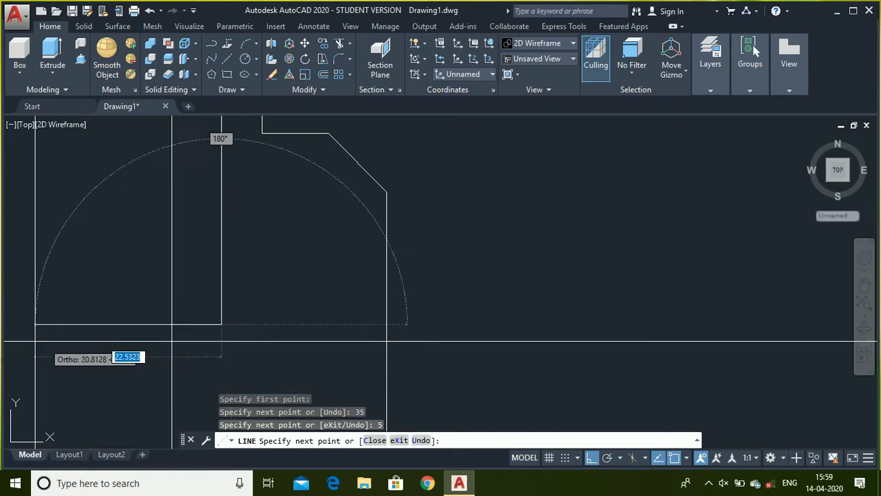
{"action": "key", "text": "Escape"}
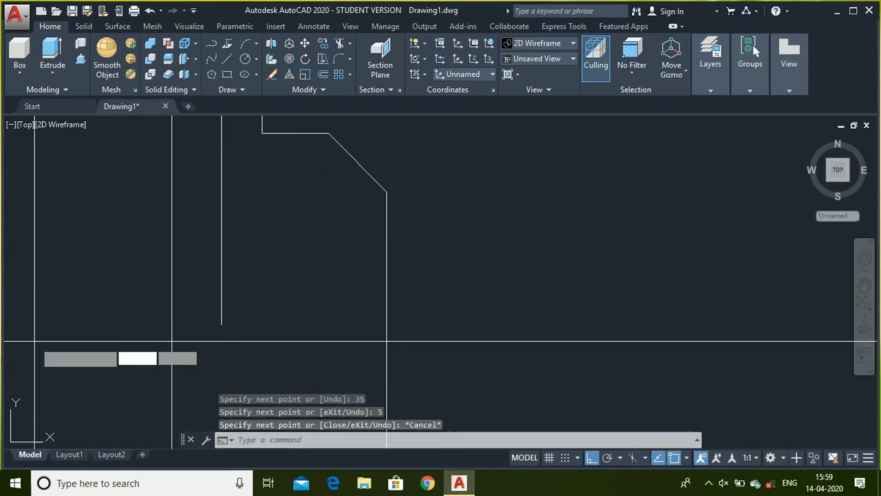
{"action": "key", "text": "Return"}
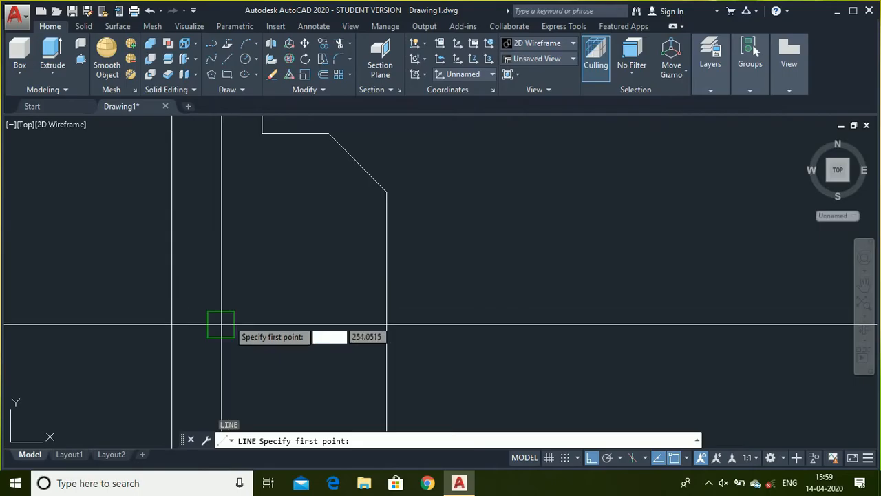
{"action": "key", "text": "Escape"}
{"action": "scroll", "coordinate": [231, 320], "scroll_direction": "down", "scroll_amount": 2}
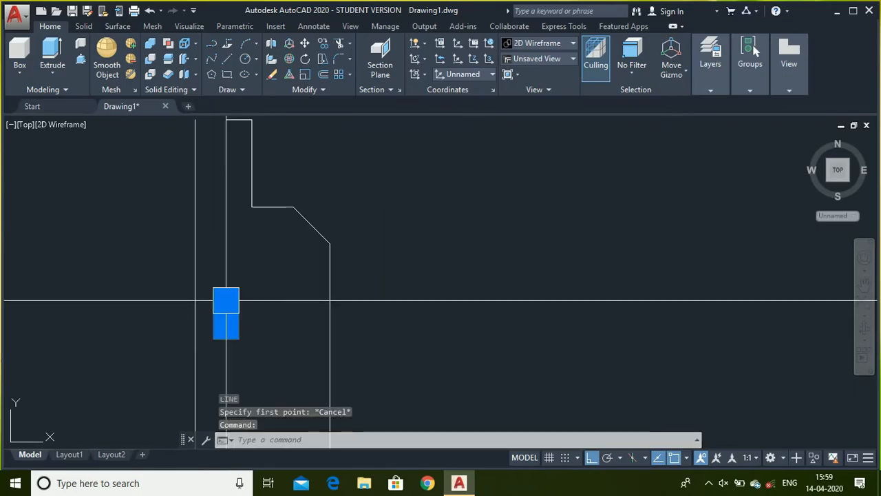
{"action": "key", "text": "Escape"}
Connect the 35-unit line's lower end diagonally to the axis line, level with the 5-unit segment's lower end, and erase that segment.
{"action": "scroll", "coordinate": [228, 308], "scroll_direction": "up", "scroll_amount": 5}
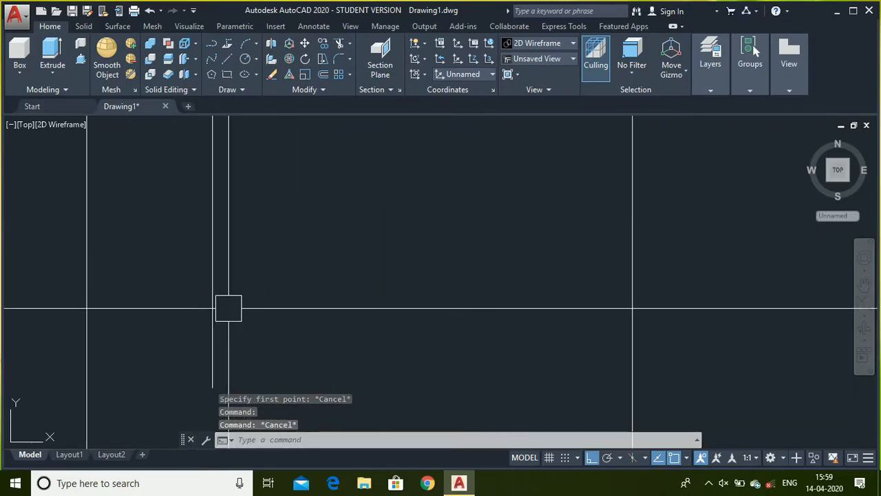
{"action": "key", "text": "Return"}
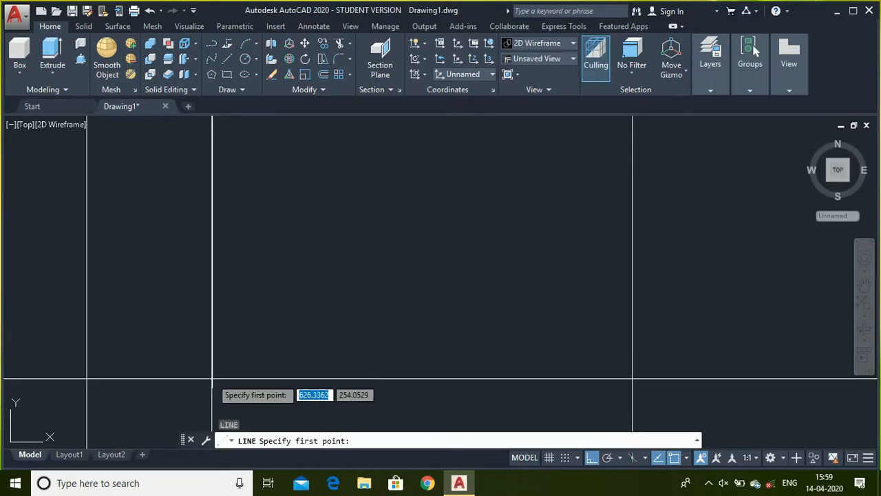
{"action": "left_click", "coordinate": [212, 282]}
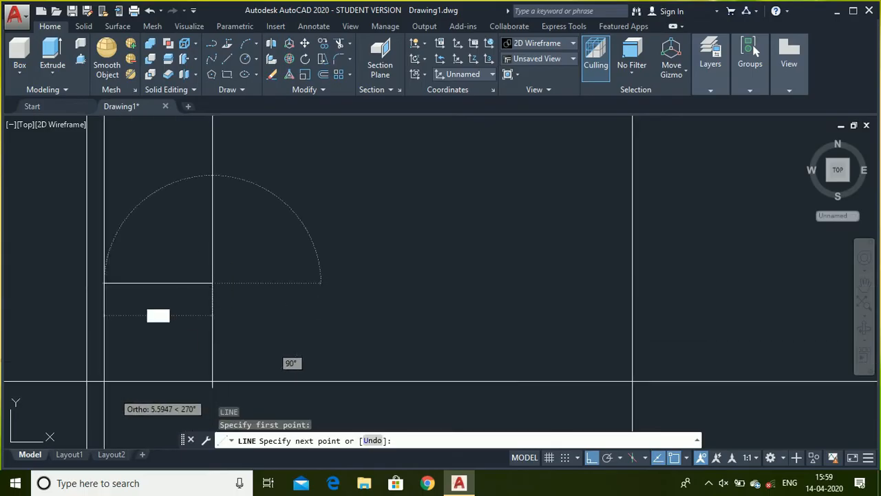
{"action": "key", "text": "F8"}
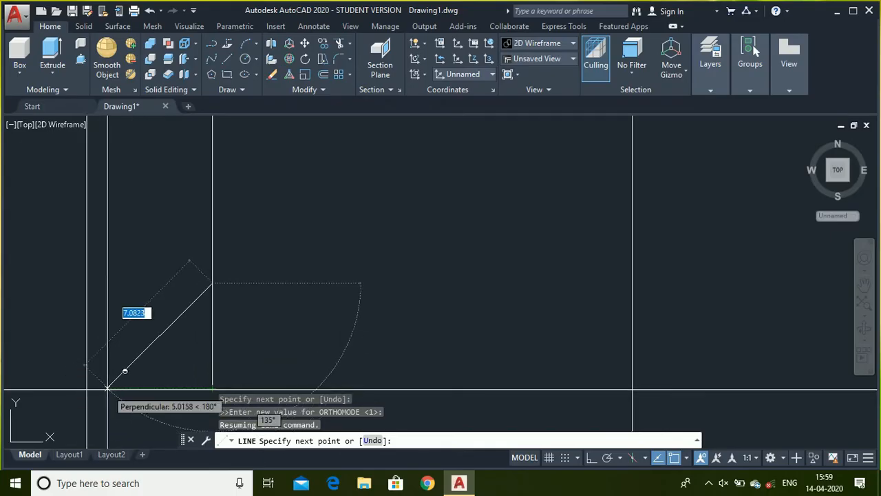
{"action": "left_click", "coordinate": [87, 390]}
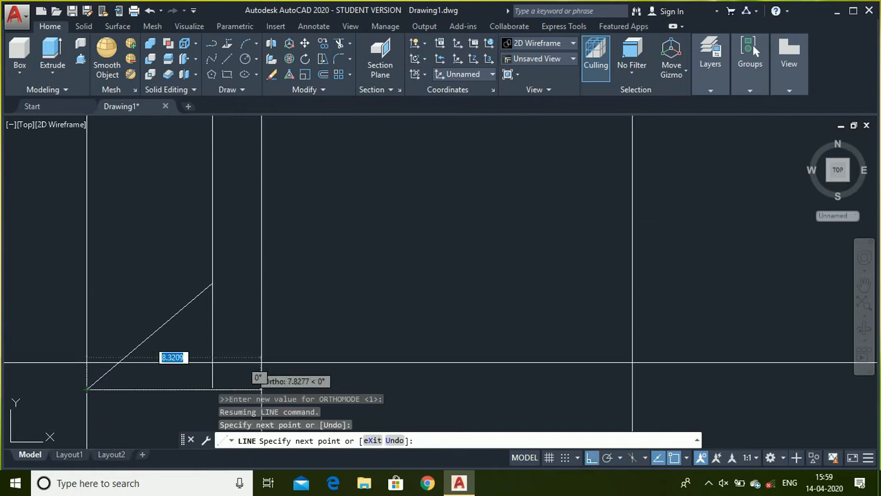
{"action": "key", "text": "Escape"}
{"action": "left_click", "coordinate": [210, 365]}
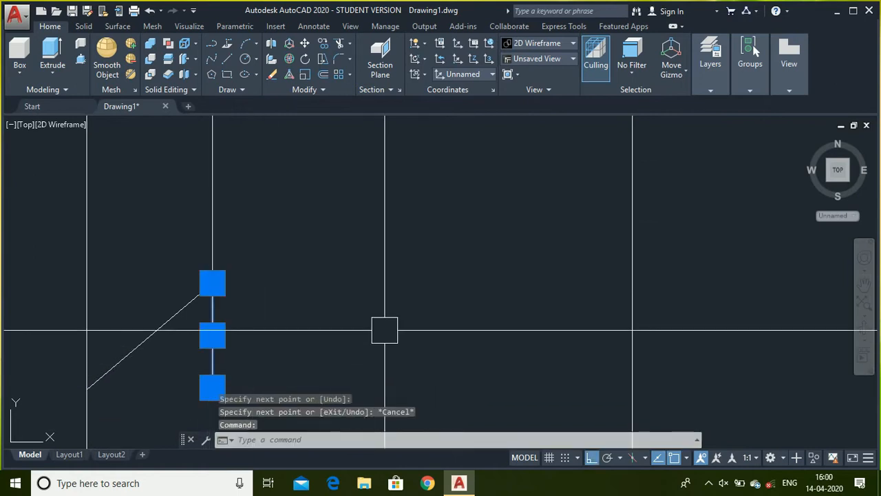
{"action": "key", "text": "Delete"}
Trim the part of the axis line that extends above the diagonal line.
{"action": "scroll", "coordinate": [397, 283], "scroll_direction": "down", "scroll_amount": 8}
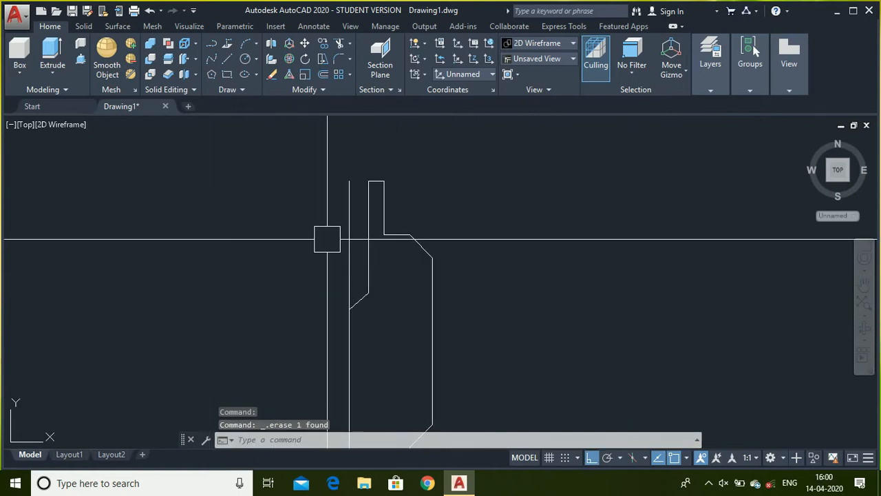
{"action": "type", "text": "tr"}
{"action": "key", "text": "Return"}
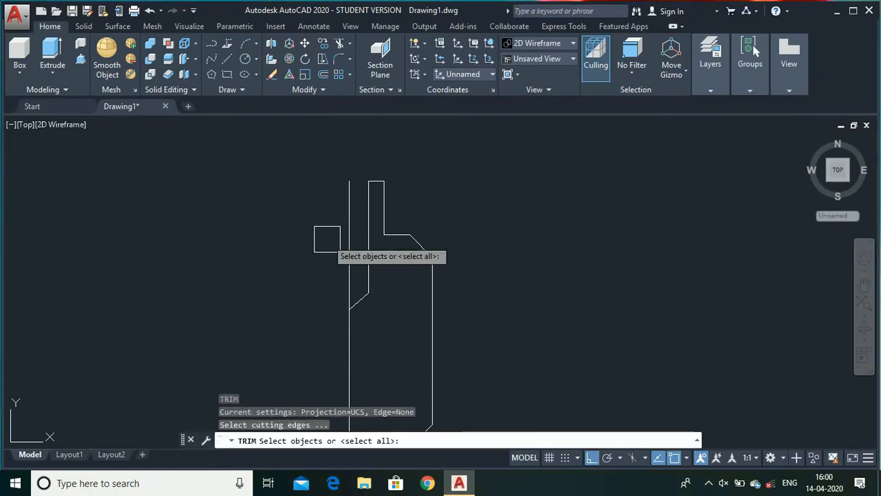
{"action": "key", "text": "Return"}
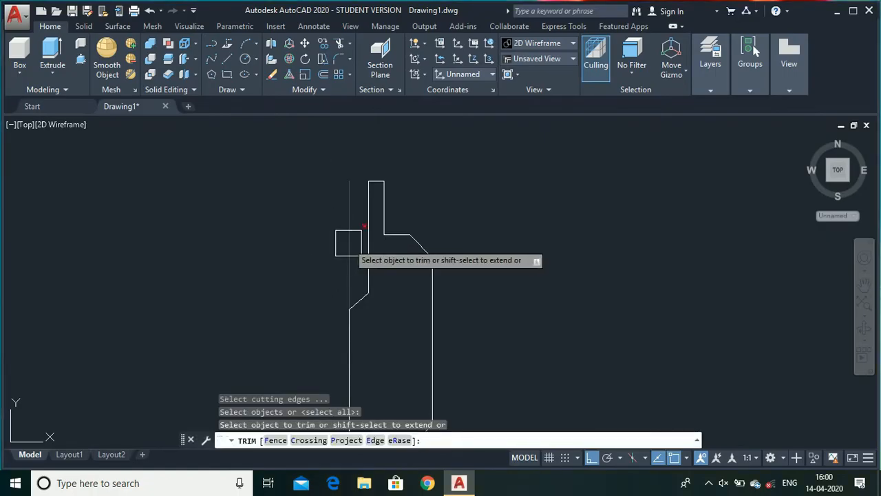
{"action": "left_click", "coordinate": [348, 243]}
{"action": "scroll", "coordinate": [329, 222], "scroll_direction": "down", "scroll_amount": 7}
{"action": "key", "text": "Escape"}
{"action": "scroll", "coordinate": [338, 244], "scroll_direction": "down", "scroll_amount": 3}
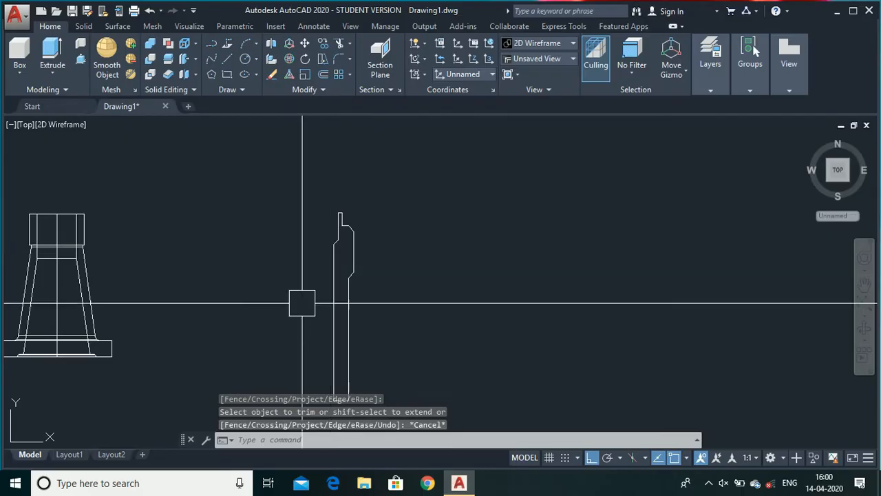
Join all the lines of the second part's half-profile into one polyline.
{"action": "scroll", "coordinate": [324, 268], "scroll_direction": "up", "scroll_amount": 3}
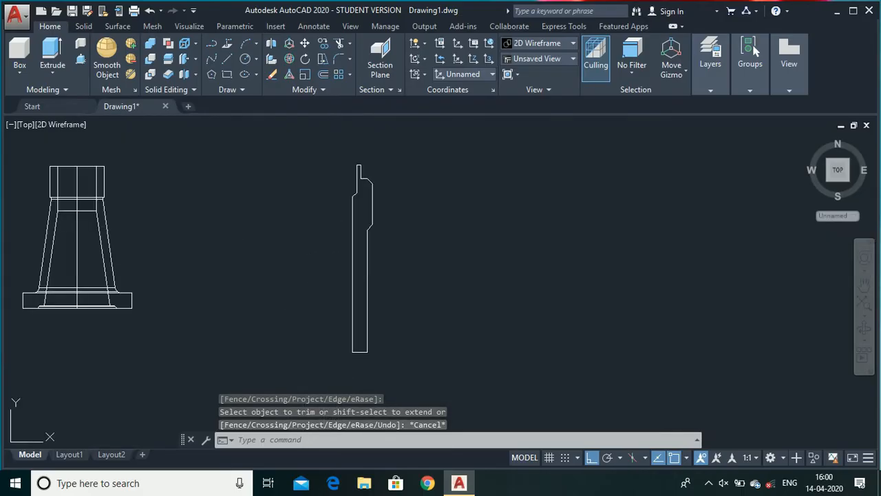
{"action": "type", "text": "j"}
{"action": "key", "text": "Return"}
{"action": "left_click", "coordinate": [315, 147]}
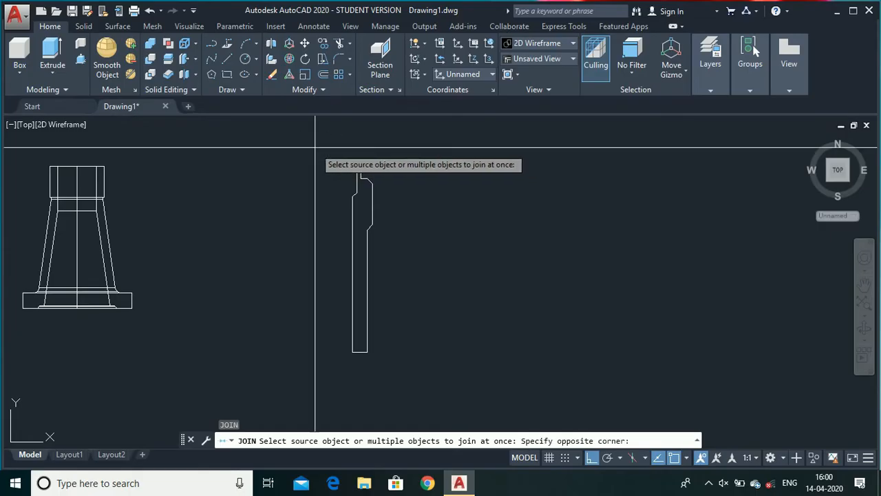
{"action": "left_click", "coordinate": [421, 365]}
{"action": "key", "text": "Return"}
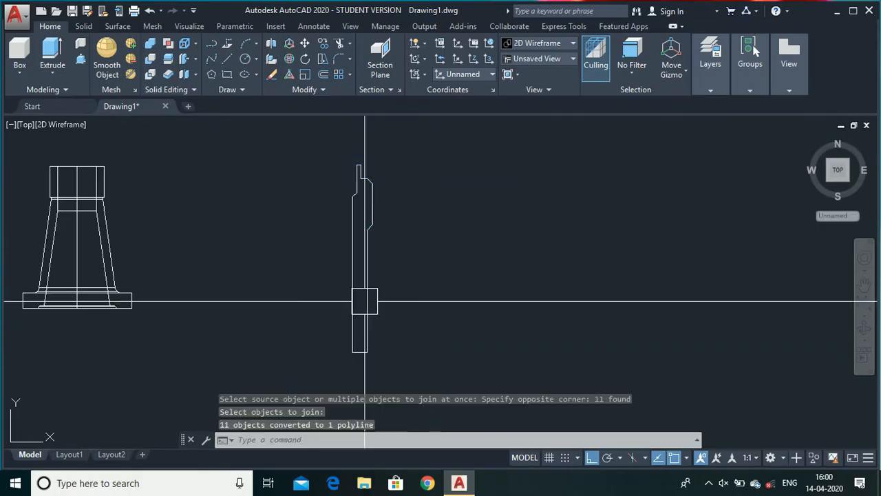
Revolve the joined half-profile 360 degrees about its long inner vertical edge.
{"action": "type", "text": "rev"}
{"action": "key", "text": "Return"}
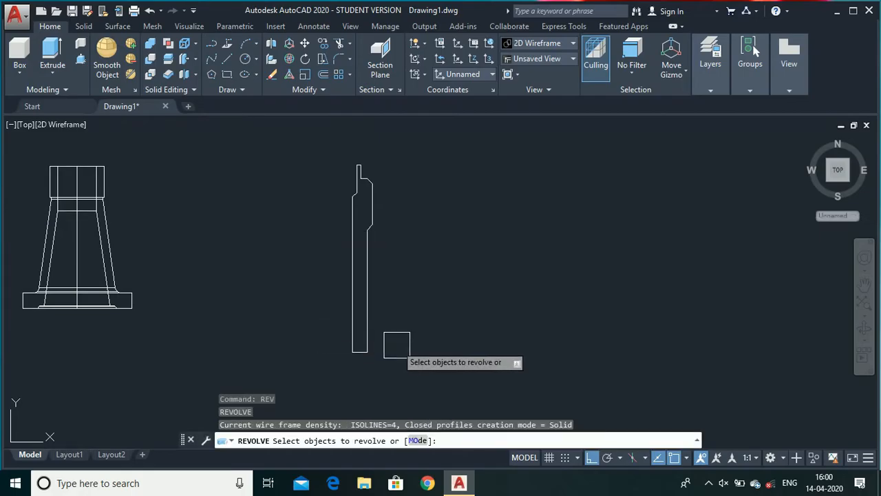
{"action": "left_click", "coordinate": [371, 352]}
{"action": "key", "text": "Return"}
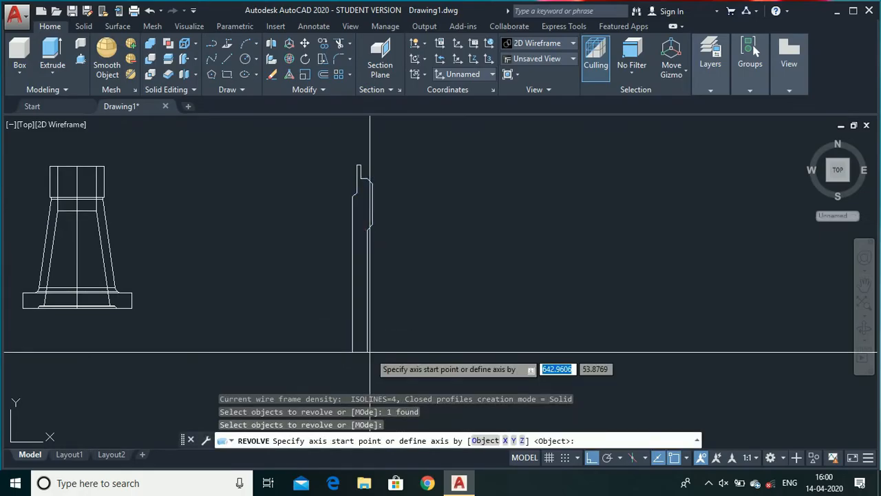
{"action": "left_click", "coordinate": [352, 352]}
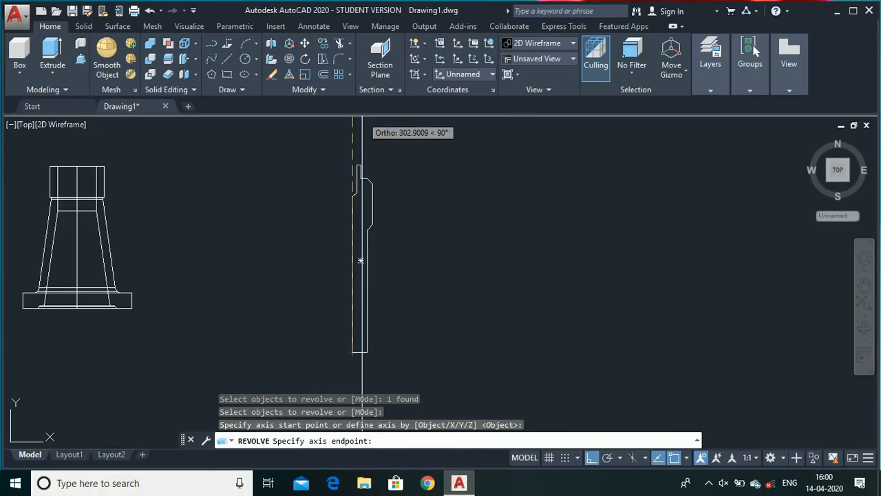
{"action": "left_click", "coordinate": [355, 128]}
{"action": "key", "text": "Return"}
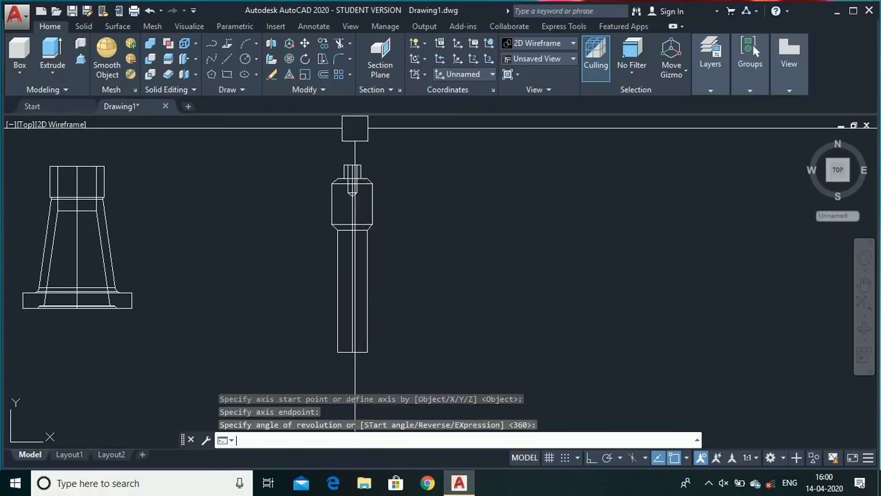
{"action": "scroll", "coordinate": [362, 311], "scroll_direction": "down", "scroll_amount": 3}
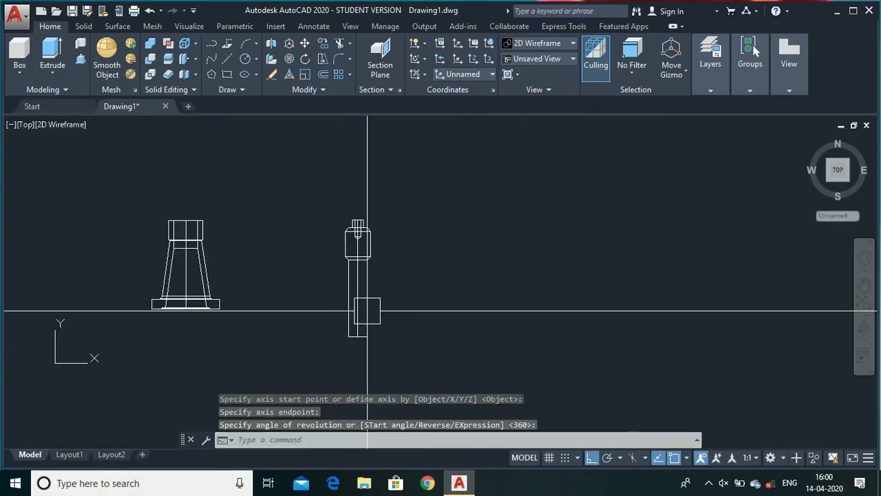
{"action": "scroll", "coordinate": [321, 327], "scroll_direction": "up", "scroll_amount": 3}
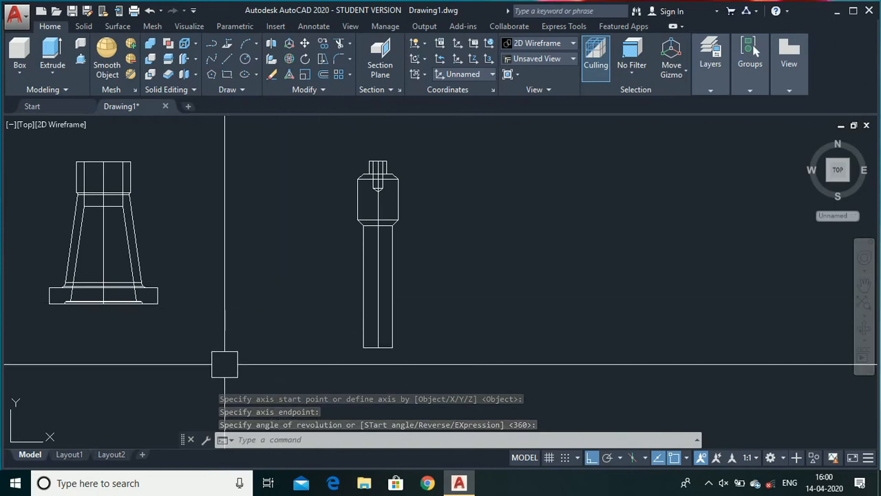
Draw a circle of diameter 12 in the empty area beside the revolved stepped part, and view the model in 3D.
{"action": "type", "text": "c"}
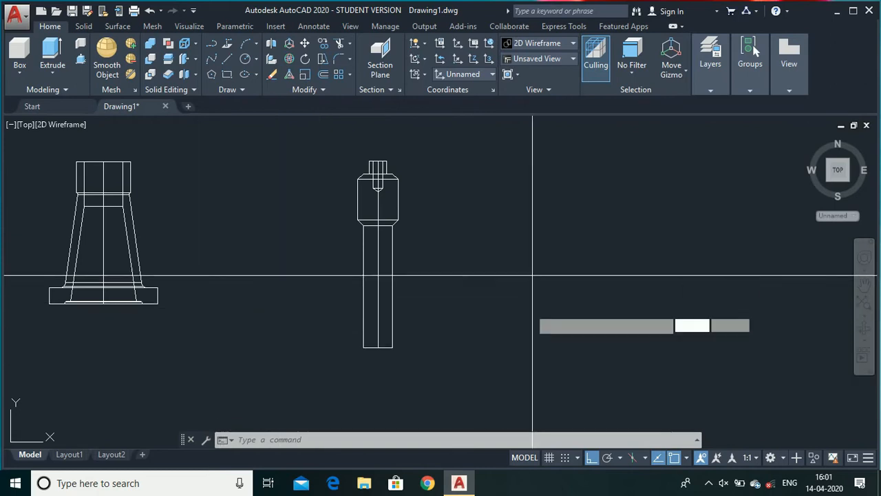
{"action": "key", "text": "Return"}
{"action": "left_click", "coordinate": [498, 263]}
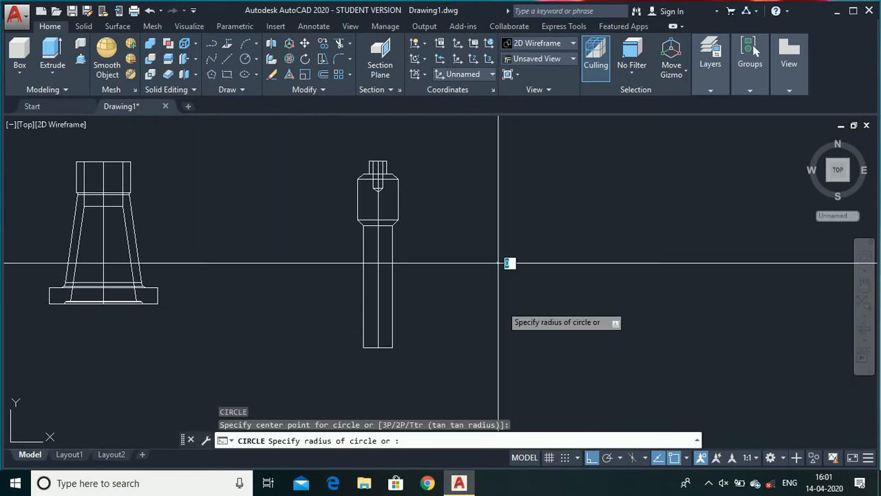
{"action": "type", "text": "d"}
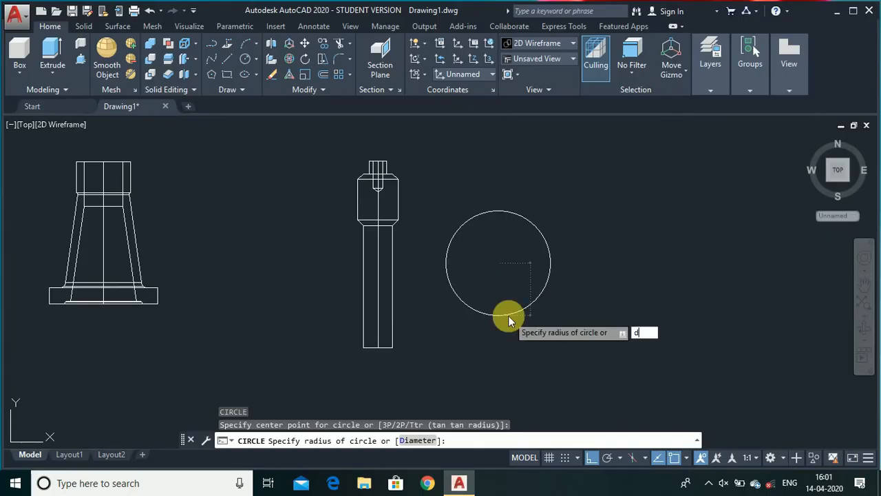
{"action": "key", "text": "Return"}
{"action": "type", "text": "12"}
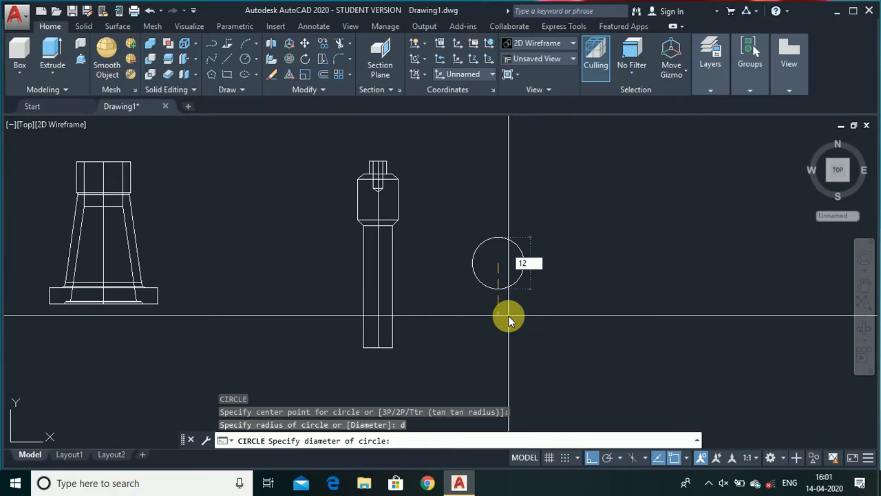
{"action": "key", "text": "Return"}
{"action": "scroll", "coordinate": [528, 263], "scroll_direction": "up", "scroll_amount": 6}
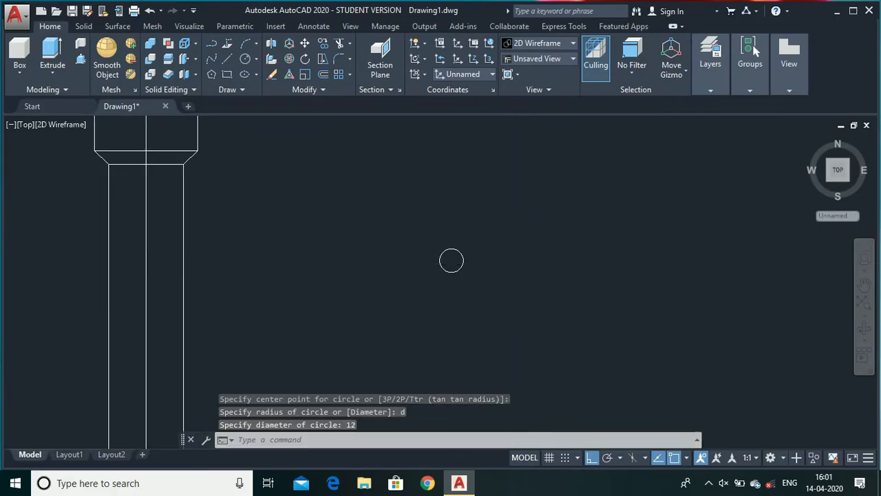
{"action": "scroll", "coordinate": [507, 270], "scroll_direction": "down", "scroll_amount": 4}
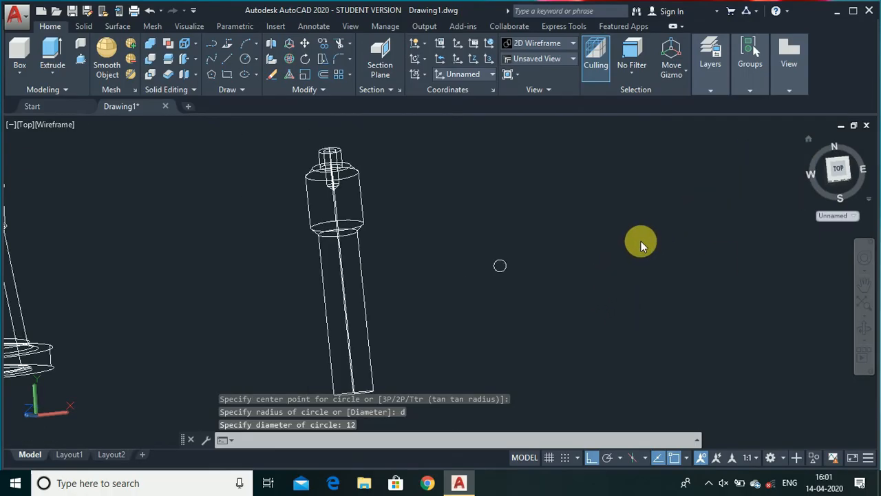
{"action": "scroll", "coordinate": [565, 217], "scroll_direction": "up", "scroll_amount": 10}
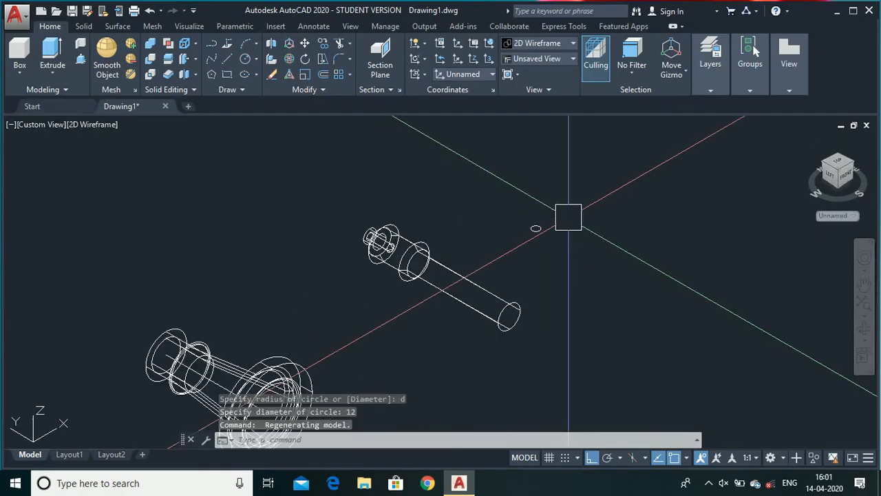
Extrude the 12-diameter circle to a height of 100.
{"action": "left_click", "coordinate": [49, 48]}
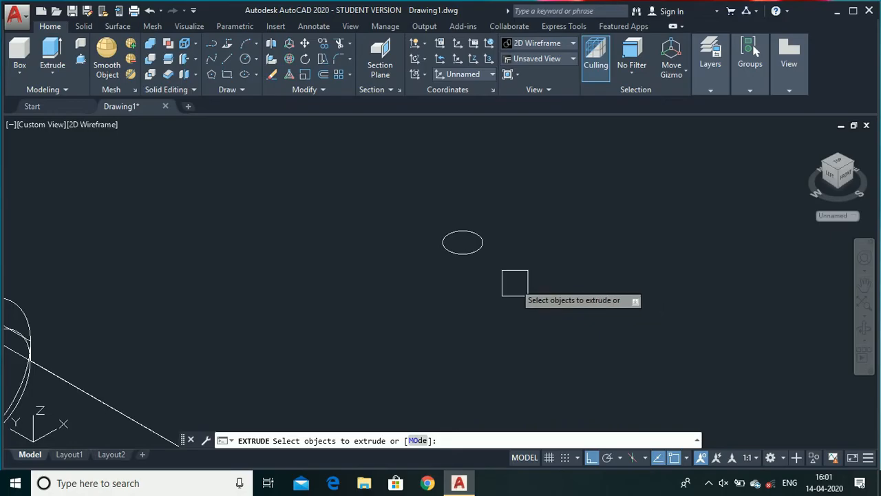
{"action": "left_click", "coordinate": [477, 230]}
{"action": "key", "text": "Return"}
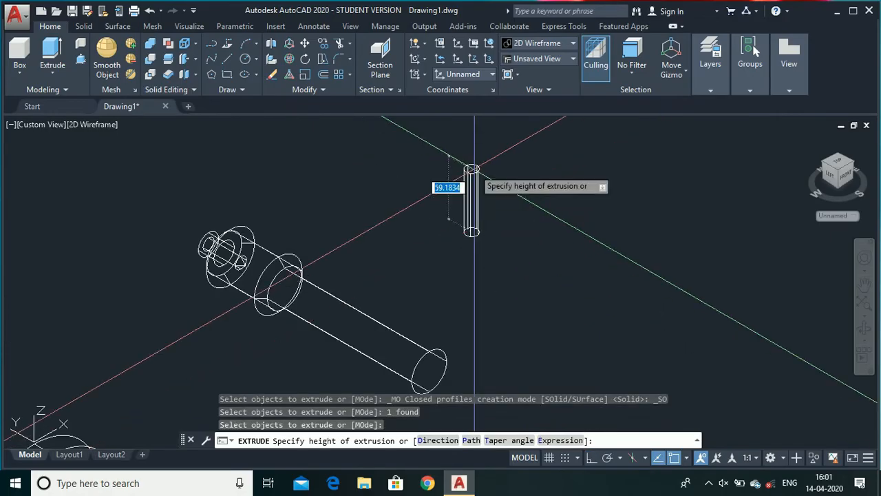
{"action": "key", "text": "Return"}
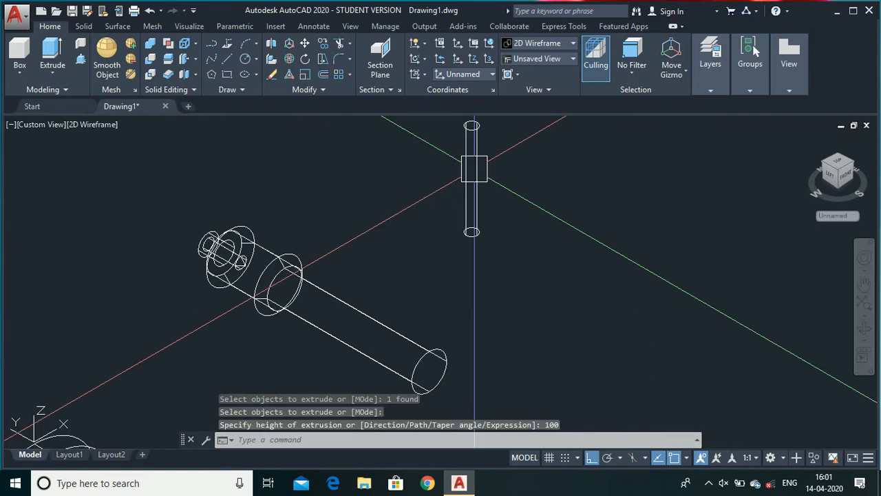
{"action": "scroll", "coordinate": [474, 138], "scroll_direction": "up", "scroll_amount": 3}
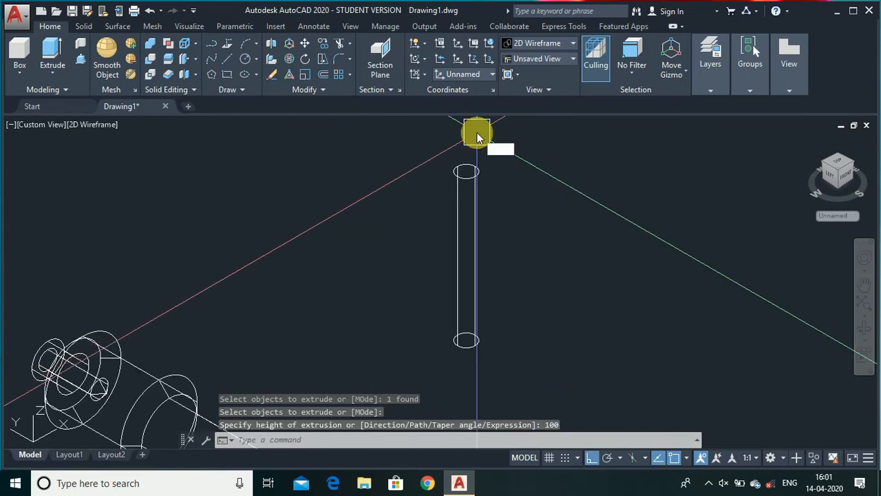
Draw a centre line through the extruded cylinder, from the centre of its top face to the centre of its bottom face.
{"action": "type", "text": "l"}
{"action": "key", "text": "Return"}
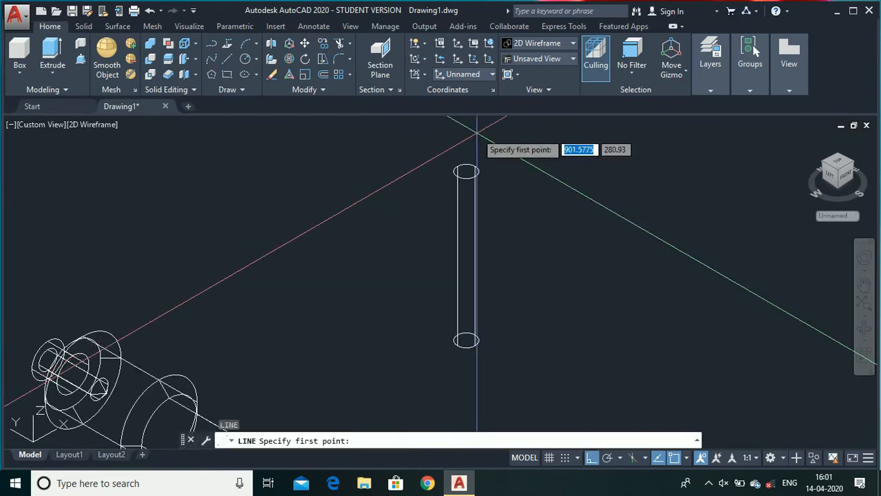
{"action": "left_click", "coordinate": [466, 170]}
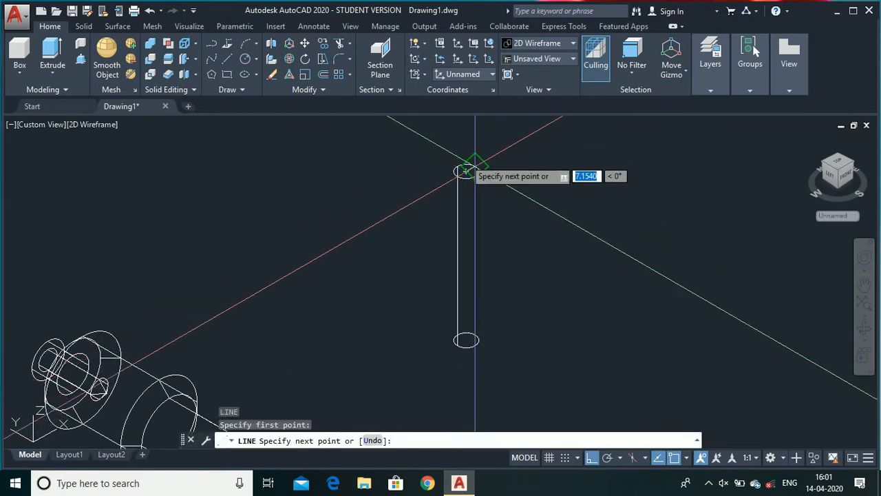
{"action": "left_click", "coordinate": [466, 339]}
{"action": "key", "text": "Escape"}
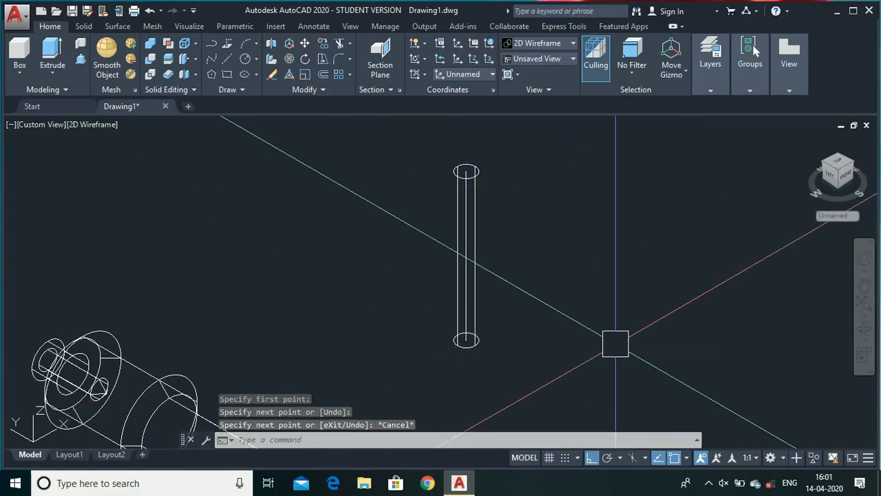
Copy the cylinder together with its centre line to the empty space beside it, using the centre line's midpoint as base point.
{"action": "type", "text": "c"}
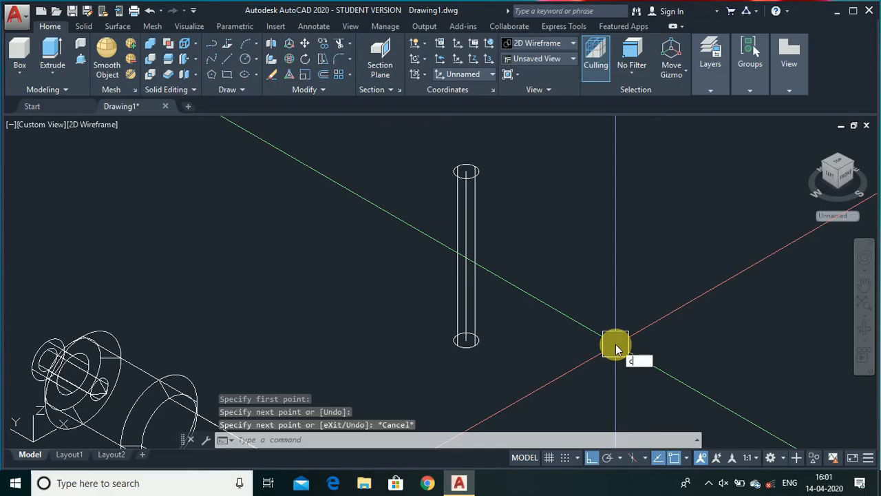
{"action": "type", "text": "opy"}
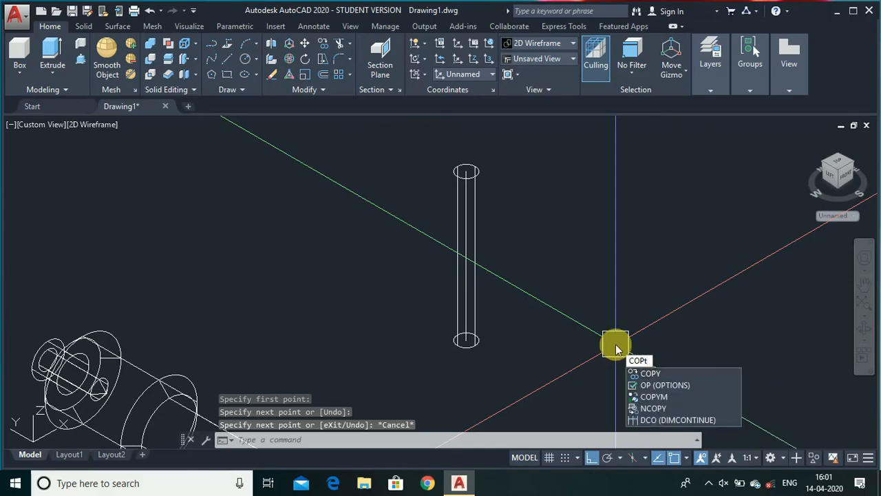
{"action": "key", "text": "Return"}
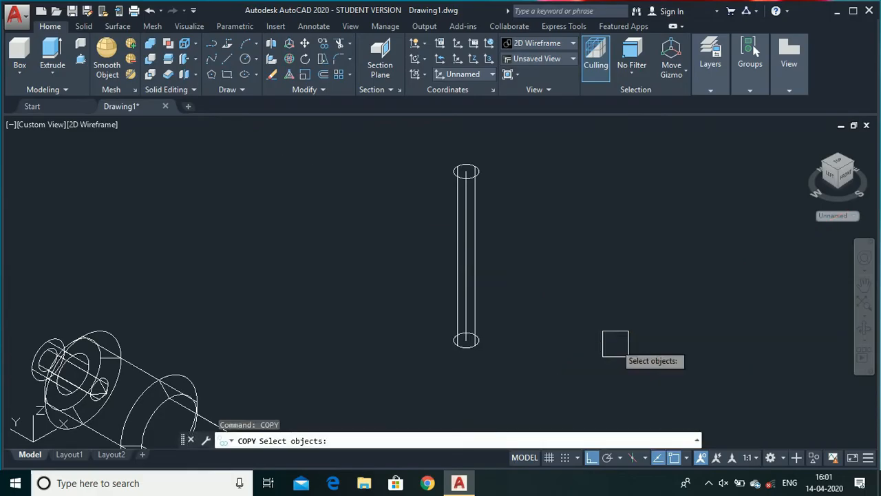
{"action": "scroll", "coordinate": [509, 353], "scroll_direction": "up", "scroll_amount": 5}
{"action": "left_click", "coordinate": [396, 331]}
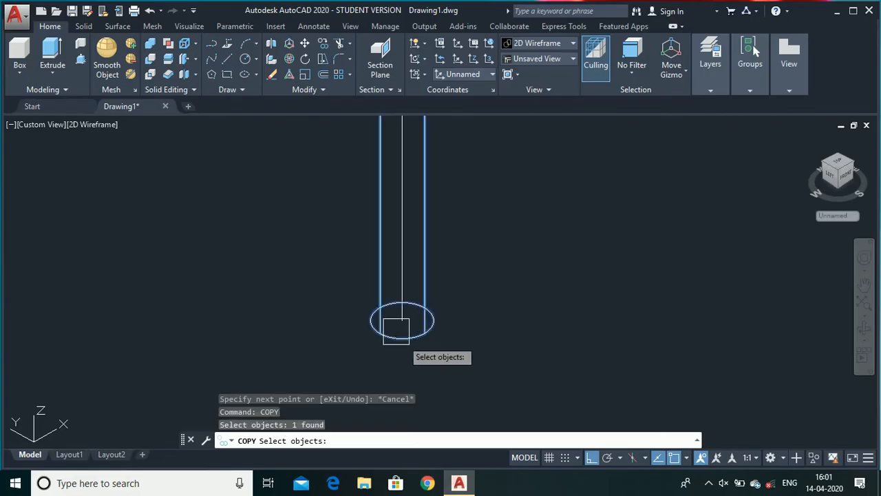
{"action": "key", "text": "Return"}
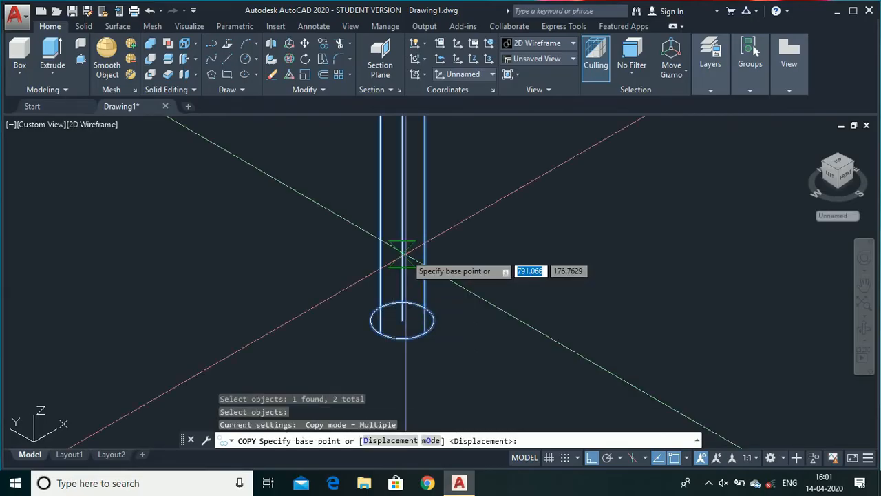
{"action": "scroll", "coordinate": [403, 314], "scroll_direction": "down", "scroll_amount": 4}
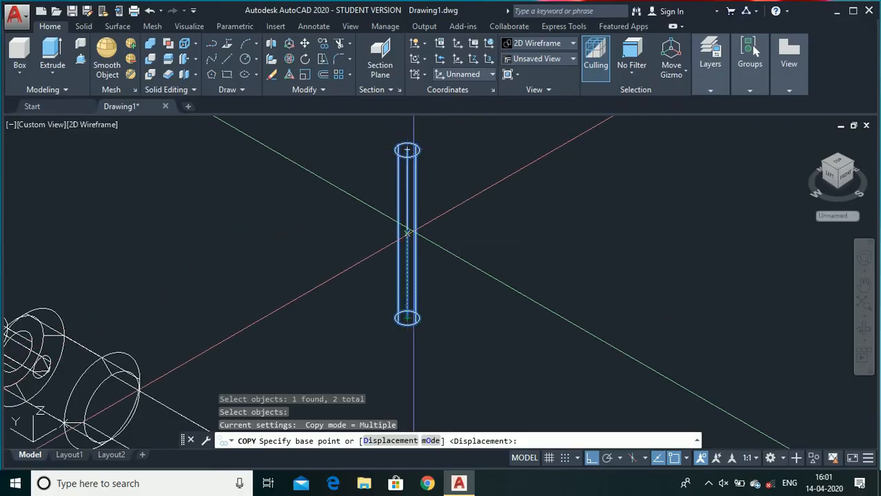
{"action": "left_click", "coordinate": [411, 232]}
{"action": "left_click", "coordinate": [579, 246]}
{"action": "key", "text": "Escape"}
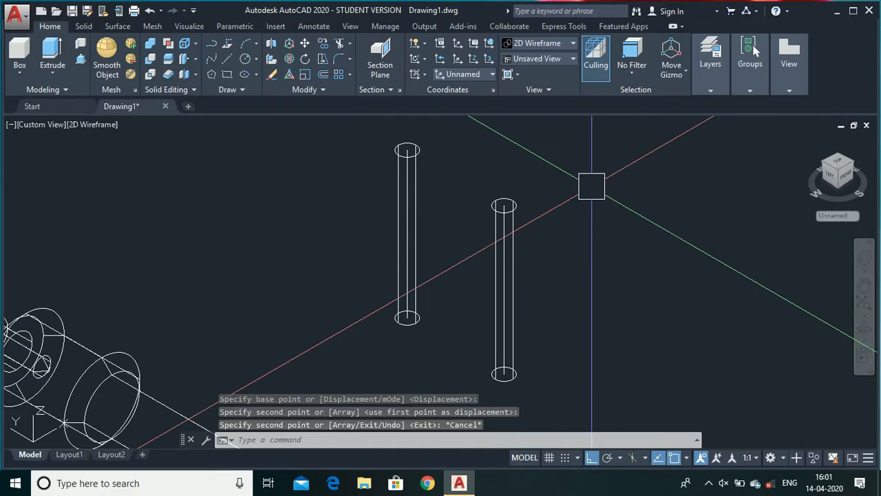
{"action": "scroll", "coordinate": [488, 358], "scroll_direction": "up", "scroll_amount": 2}
{"action": "scroll", "coordinate": [508, 292], "scroll_direction": "down", "scroll_amount": 2}
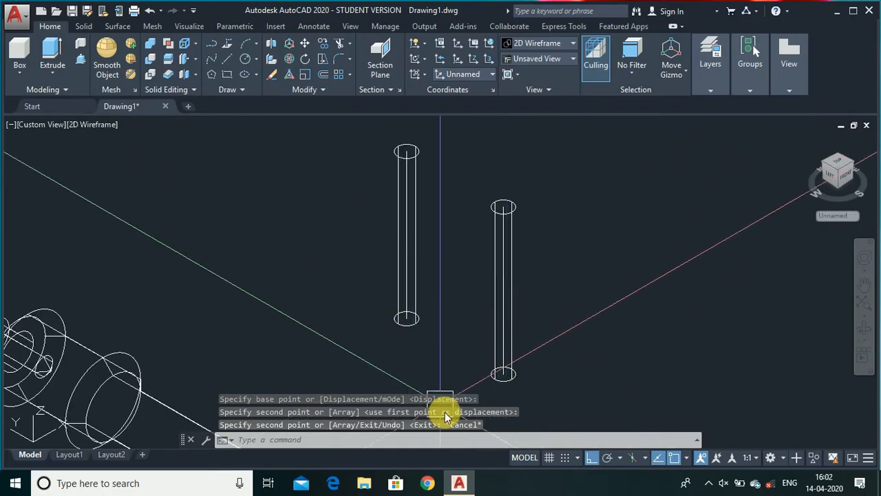
{"action": "scroll", "coordinate": [475, 398], "scroll_direction": "up", "scroll_amount": 3}
{"action": "scroll", "coordinate": [453, 399], "scroll_direction": "down", "scroll_amount": 5}
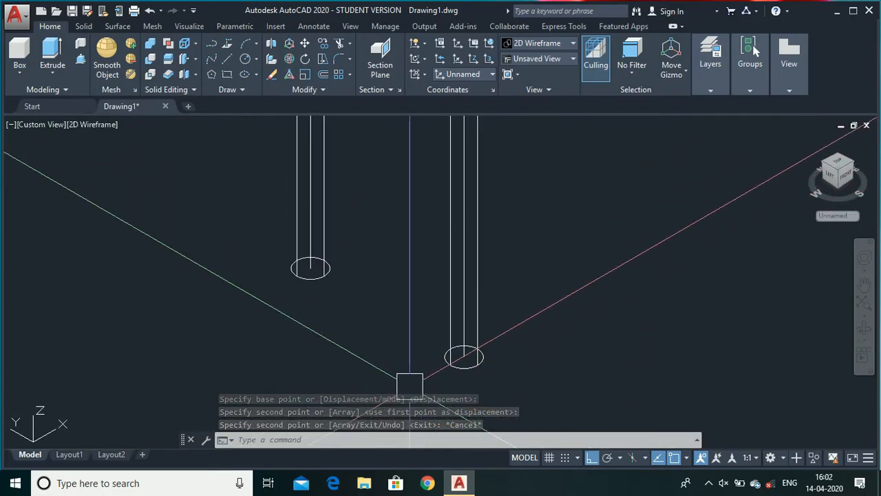
{"action": "scroll", "coordinate": [430, 391], "scroll_direction": "up", "scroll_amount": 2}
{"action": "middle_click_drag", "start_coordinate": [417, 385], "coordinate": [373, 395]}
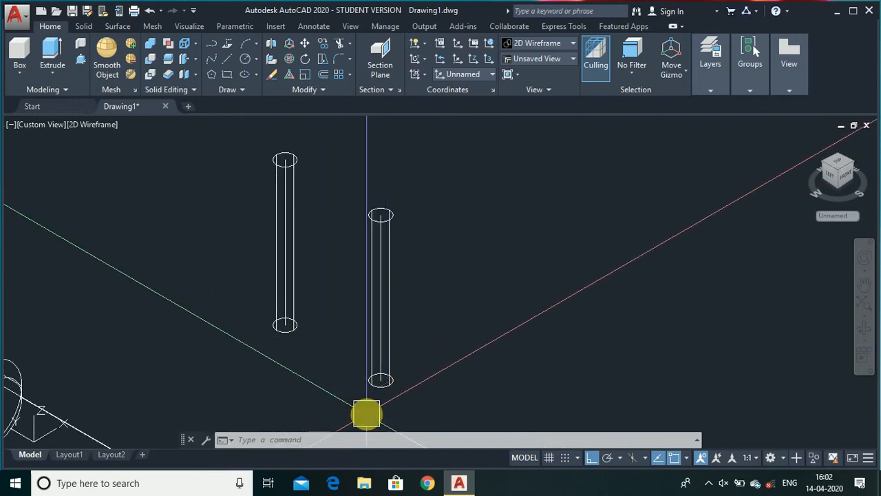
Rotate the copied cylinder and its centre line 90 degrees in 3D about a Y axis through its centre line.
{"action": "type", "text": "otate3"}
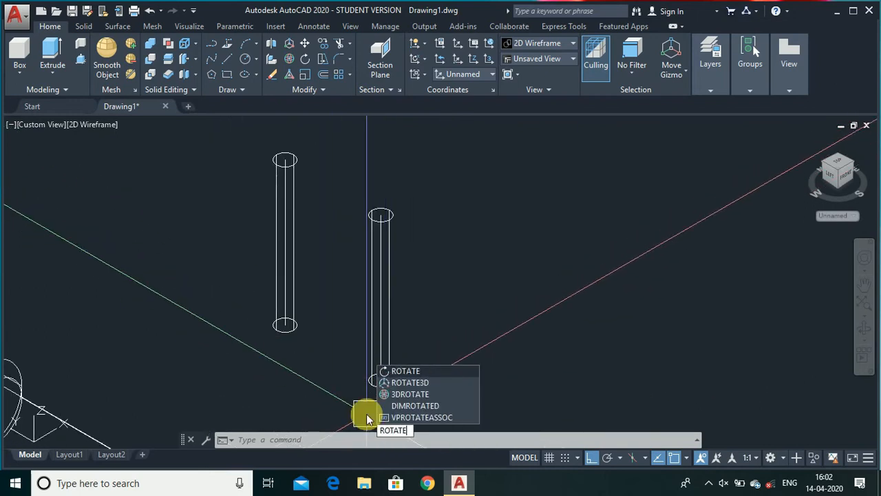
{"action": "type", "text": "D"}
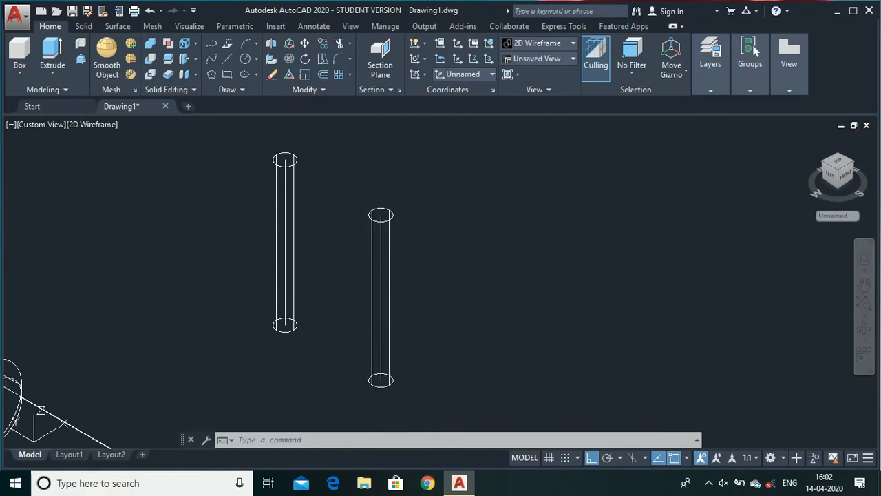
{"action": "key", "text": "Return"}
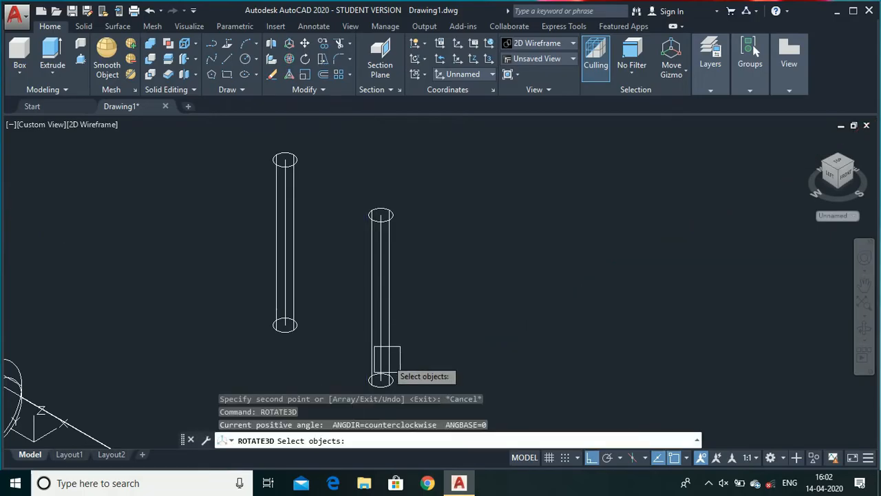
{"action": "scroll", "coordinate": [387, 359], "scroll_direction": "up", "scroll_amount": 2}
{"action": "left_click", "coordinate": [385, 360]}
{"action": "left_click", "coordinate": [379, 354]}
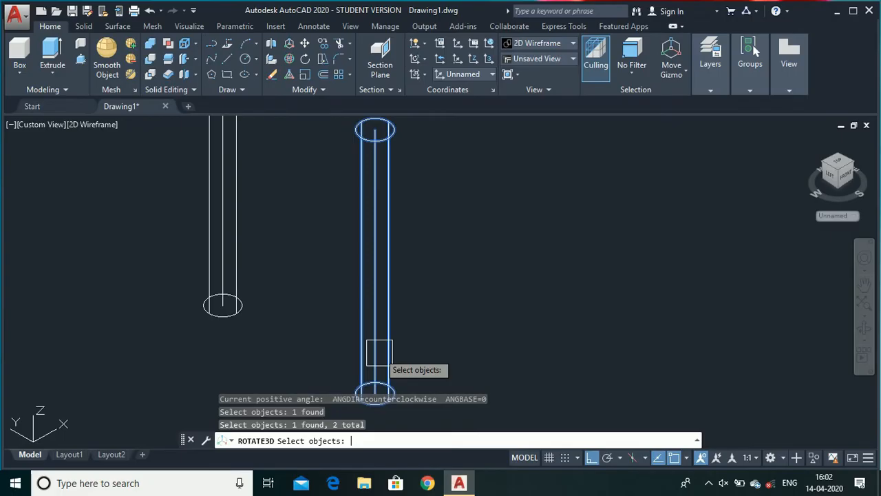
{"action": "key", "text": "Return"}
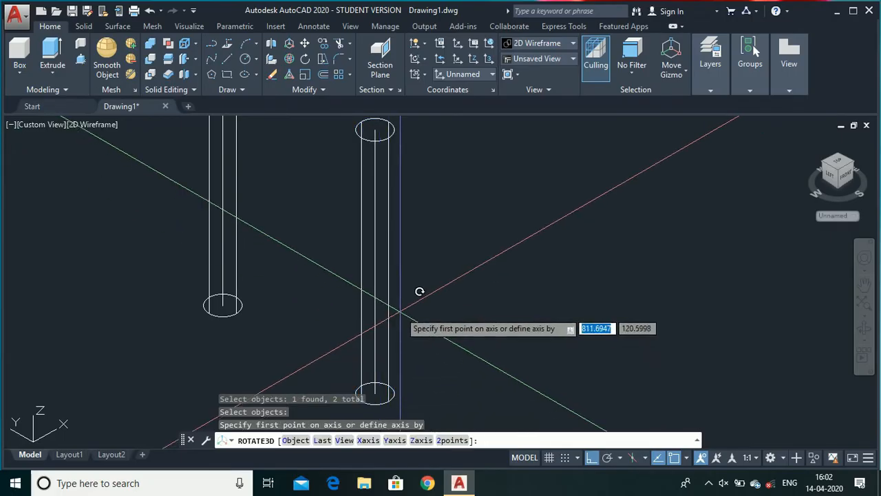
{"action": "key", "text": "Return"}
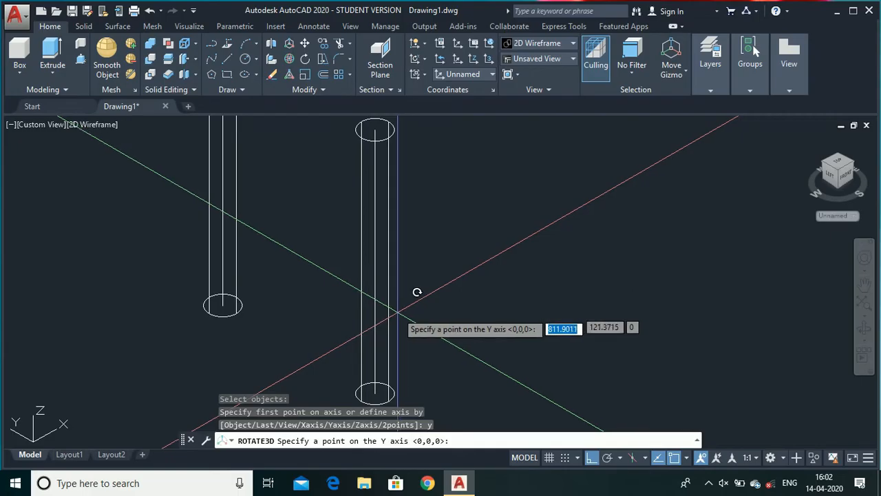
{"action": "left_click", "coordinate": [395, 373]}
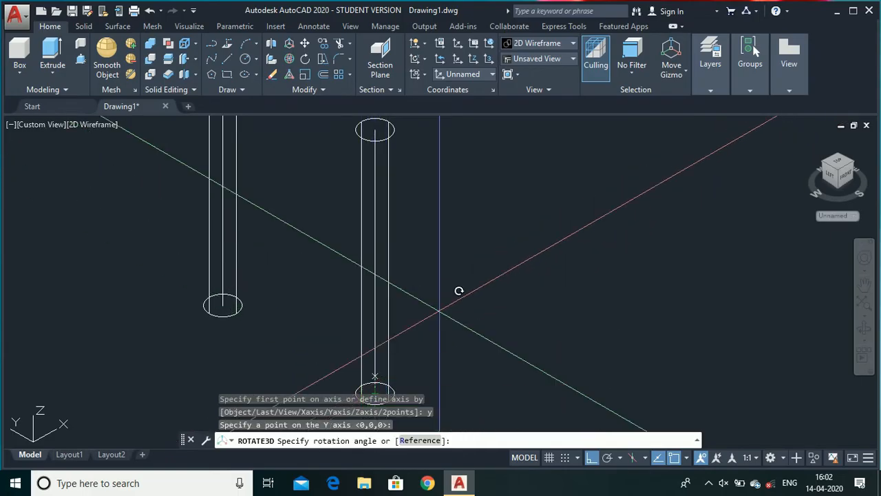
{"action": "type", "text": "90"}
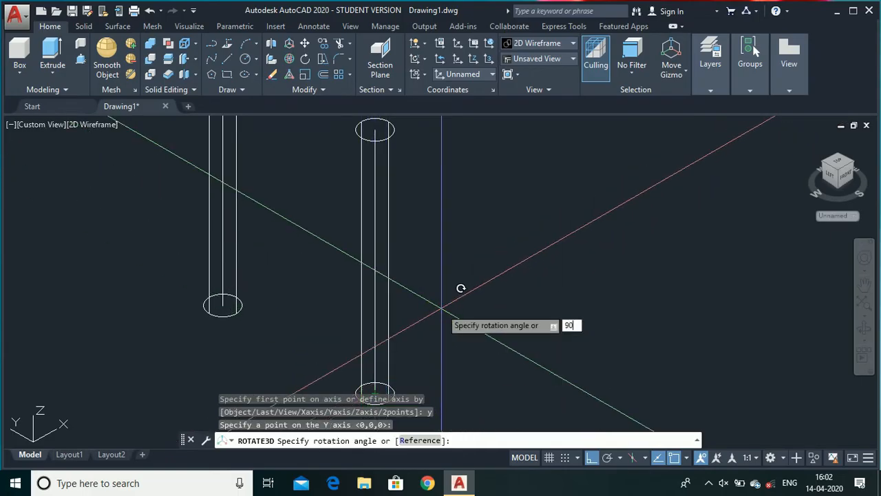
{"action": "key", "text": "Return"}
{"action": "scroll", "coordinate": [517, 257], "scroll_direction": "down", "scroll_amount": 5}
{"action": "scroll", "coordinate": [518, 304], "scroll_direction": "up", "scroll_amount": 5}
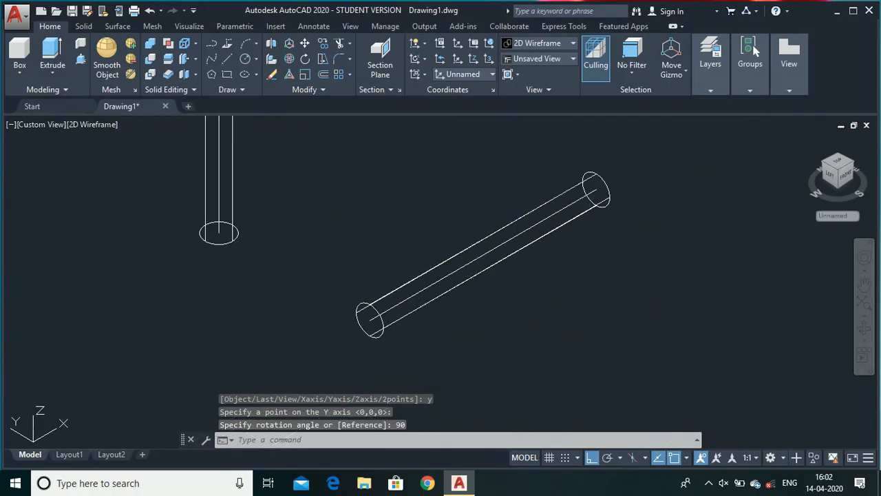
Move the horizontal cylinder with its centre line by its midpoint onto the midpoint of the upright cylinder's centre line.
{"action": "type", "text": "M"}
{"action": "key", "text": "Return"}
{"action": "scroll", "coordinate": [510, 298], "scroll_direction": "up", "scroll_amount": 3}
{"action": "left_click", "coordinate": [388, 233]}
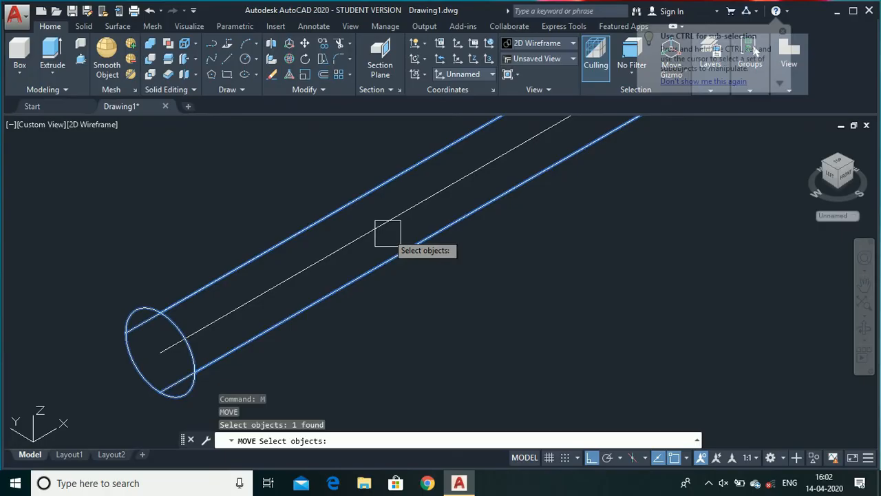
{"action": "left_click", "coordinate": [388, 232]}
{"action": "key", "text": "Return"}
{"action": "scroll", "coordinate": [458, 234], "scroll_direction": "down", "scroll_amount": 3}
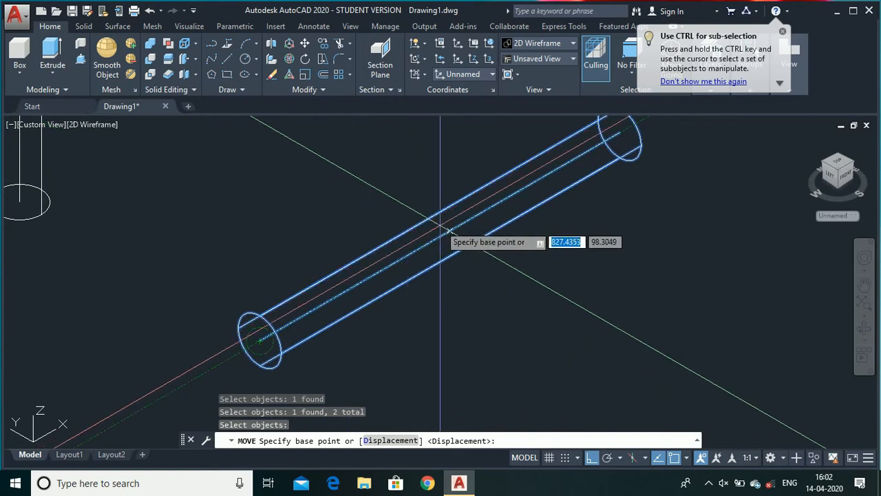
{"action": "left_click", "coordinate": [438, 238]}
{"action": "scroll", "coordinate": [448, 248], "scroll_direction": "down", "scroll_amount": 4}
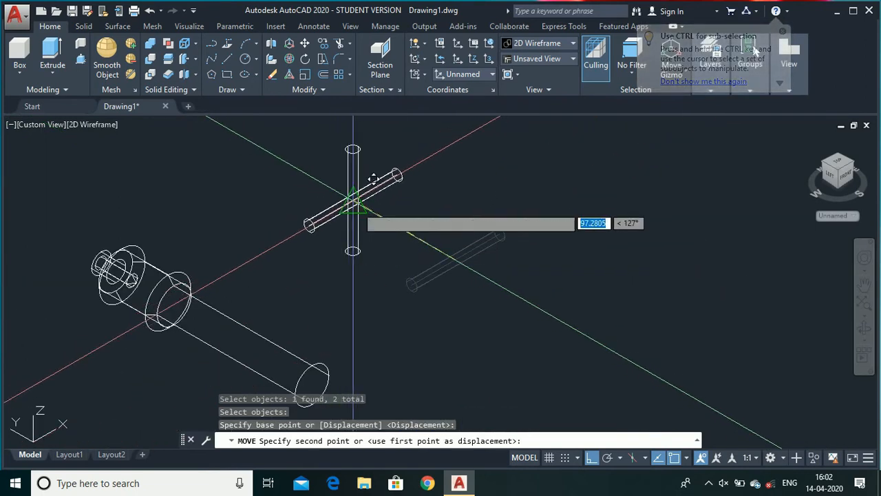
{"action": "left_click", "coordinate": [352, 200]}
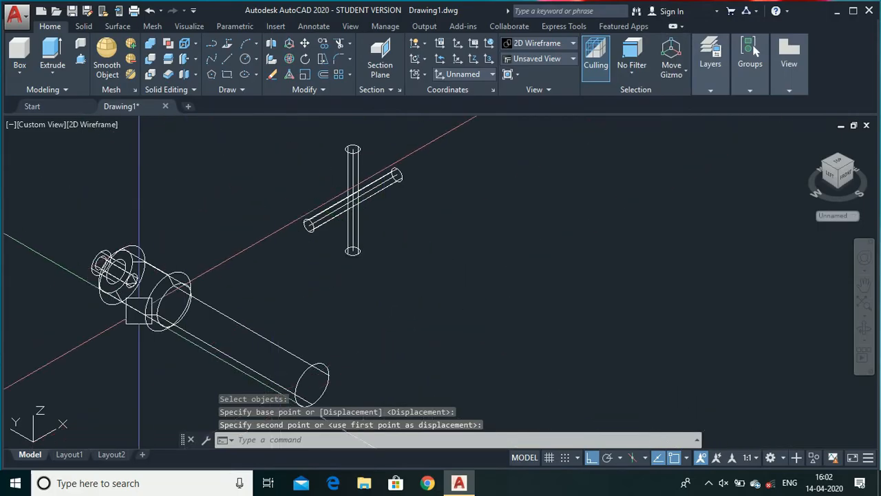
Draw a 35-long line along the stepped part's axis, from the centre of the collar's smaller circle toward the narrow stepped end.
{"action": "scroll", "coordinate": [111, 311], "scroll_direction": "up", "scroll_amount": 3}
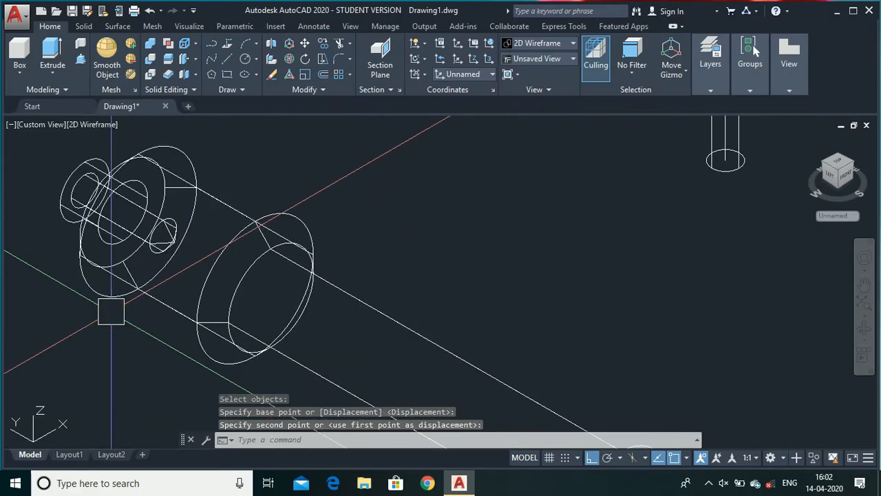
{"action": "type", "text": "l"}
{"action": "key", "text": "Return"}
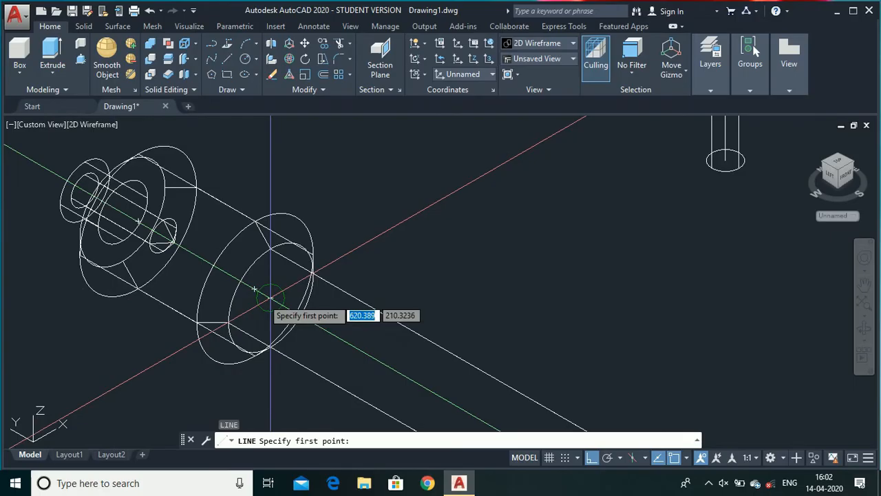
{"action": "left_click", "coordinate": [271, 296]}
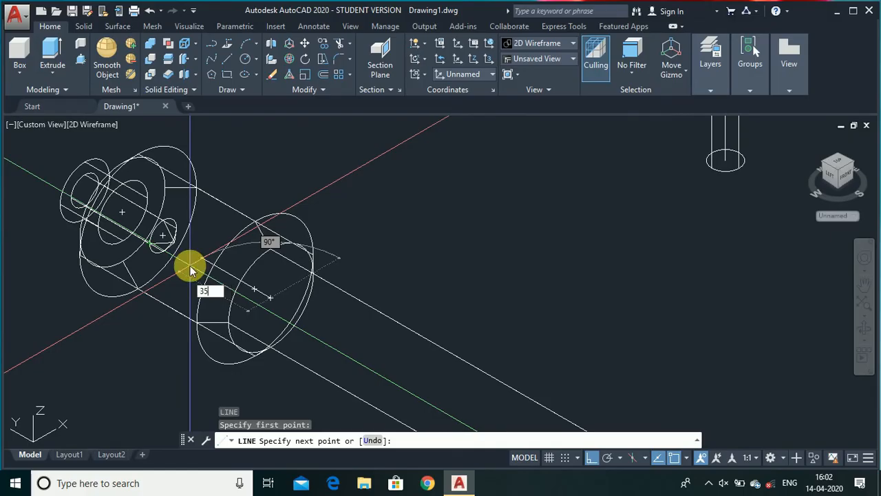
{"action": "type", "text": "35"}
{"action": "key", "text": "Return"}
{"action": "key", "text": "Escape"}
Move both crossed cylinders and their centre lines from their intersection point to the free end of the 35-long line on the stepped part's axis.
{"action": "middle_click_drag", "start_coordinate": [330, 283], "coordinate": [520, 169], "text": "shift"}
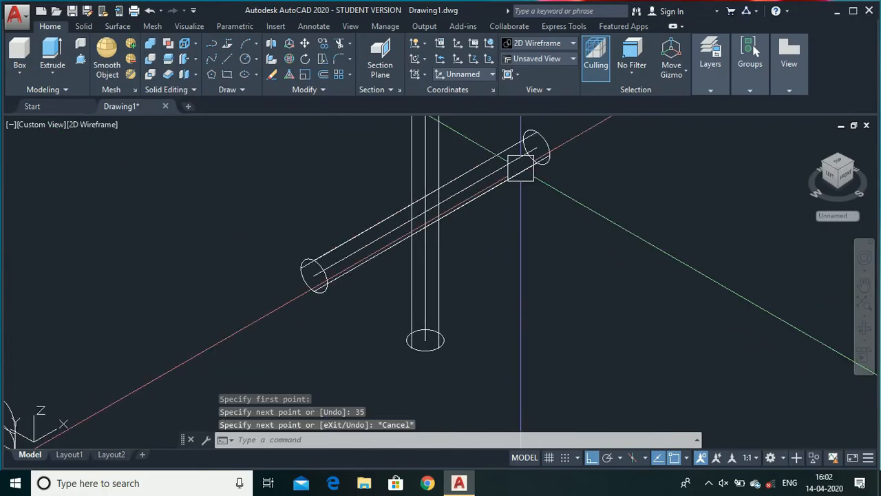
{"action": "type", "text": "m"}
{"action": "key", "text": "Return"}
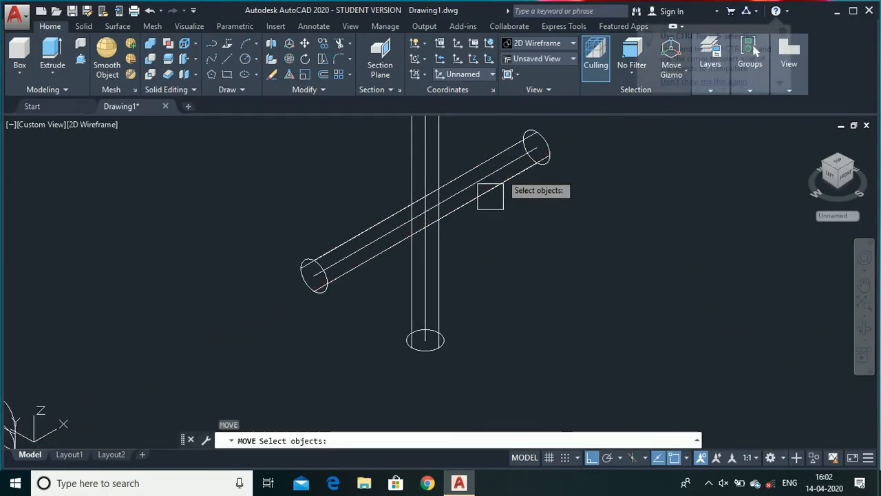
{"action": "left_click", "coordinate": [459, 225]}
{"action": "left_click", "coordinate": [475, 201]}
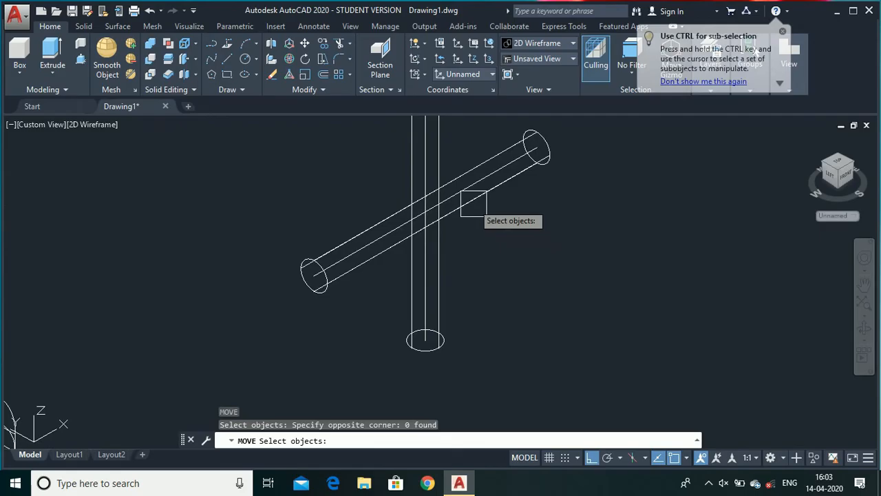
{"action": "scroll", "coordinate": [473, 202], "scroll_direction": "up", "scroll_amount": 4}
{"action": "left_click", "coordinate": [461, 191]}
{"action": "left_click", "coordinate": [442, 182]}
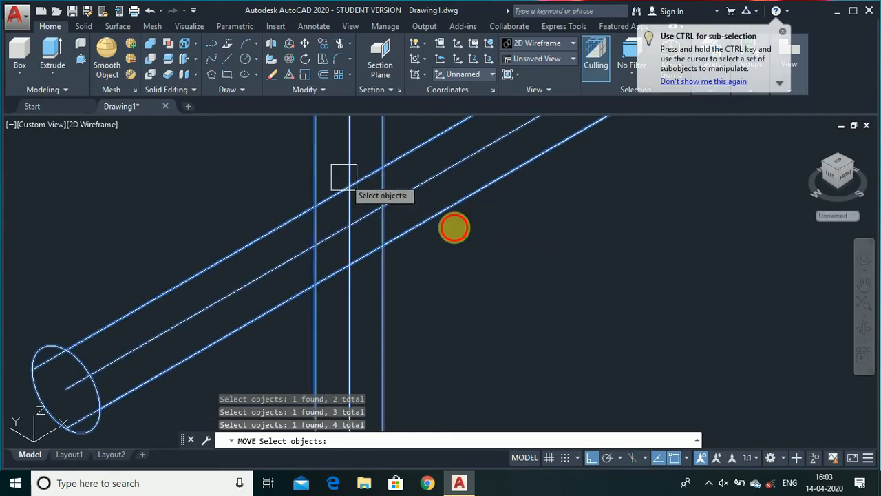
{"action": "key", "text": "Return"}
{"action": "scroll", "coordinate": [472, 219], "scroll_direction": "down", "scroll_amount": 3}
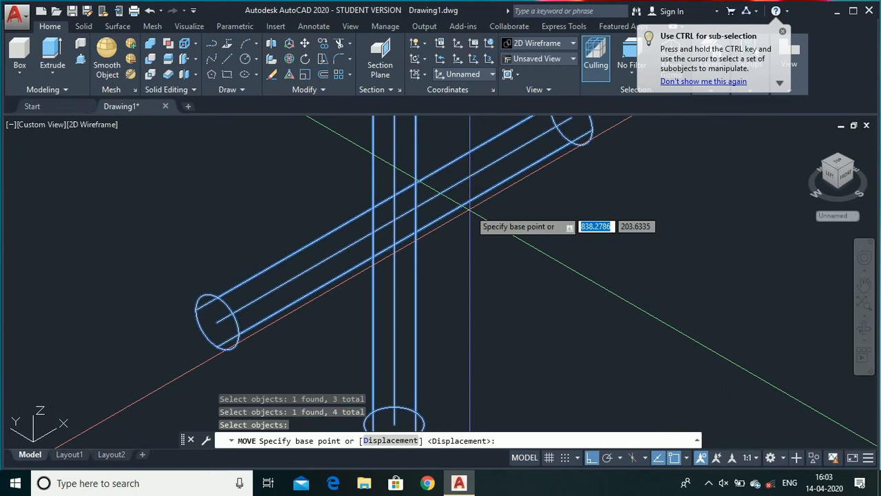
{"action": "left_click", "coordinate": [394, 220]}
{"action": "scroll", "coordinate": [561, 243], "scroll_direction": "down", "scroll_amount": 4}
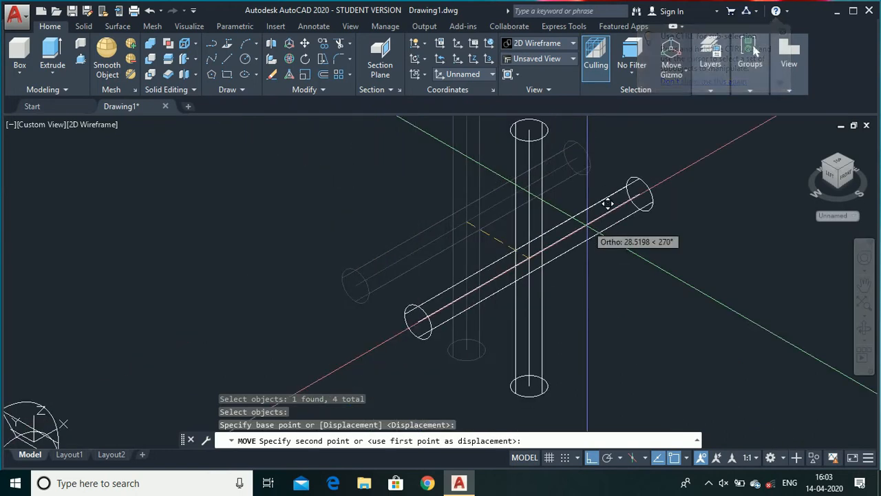
{"action": "scroll", "coordinate": [354, 269], "scroll_direction": "up", "scroll_amount": 4}
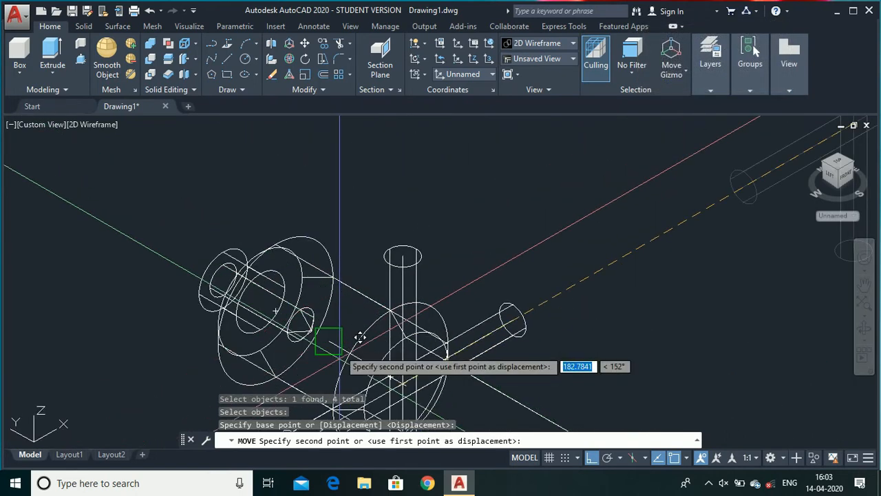
{"action": "left_click", "coordinate": [328, 340]}
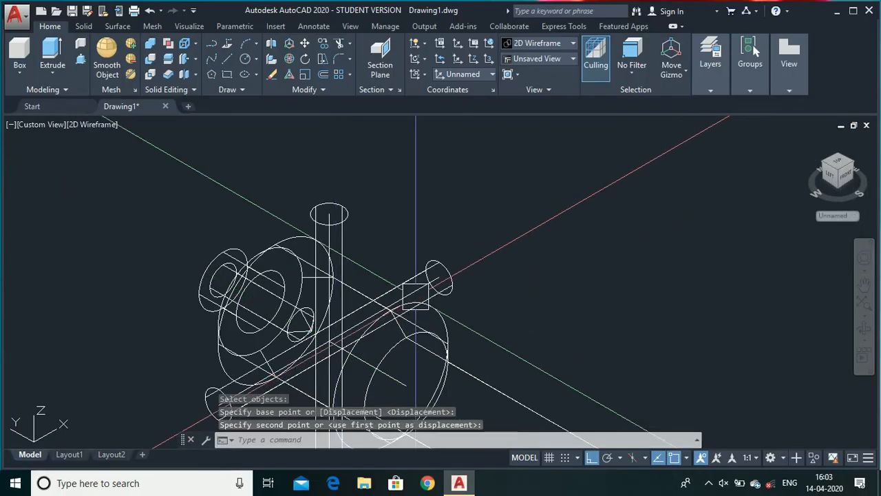
Erase the 35-long positioning line from the stepped part's axis.
{"action": "scroll", "coordinate": [439, 262], "scroll_direction": "down", "scroll_amount": 3}
{"action": "scroll", "coordinate": [421, 343], "scroll_direction": "up", "scroll_amount": 3}
{"action": "left_click", "coordinate": [418, 342]}
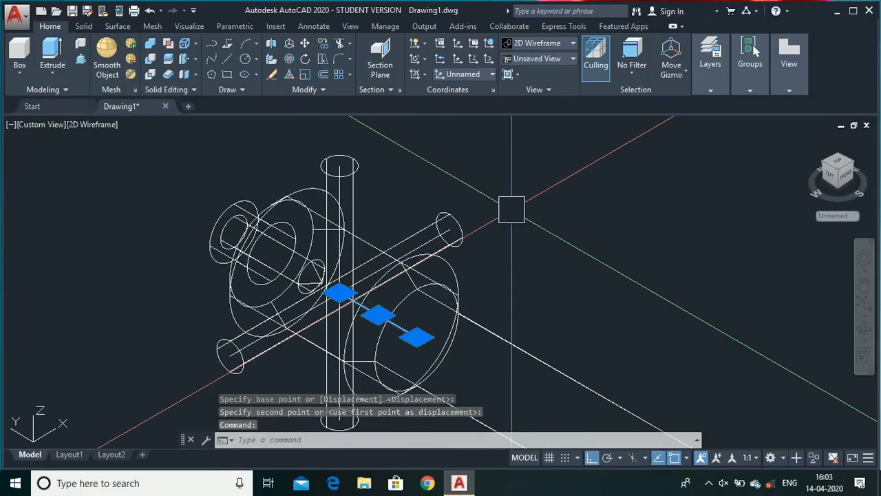
{"action": "key", "text": "Delete"}
{"action": "scroll", "coordinate": [512, 209], "scroll_direction": "up", "scroll_amount": 2}
{"action": "scroll", "coordinate": [511, 209], "scroll_direction": "down", "scroll_amount": 7}
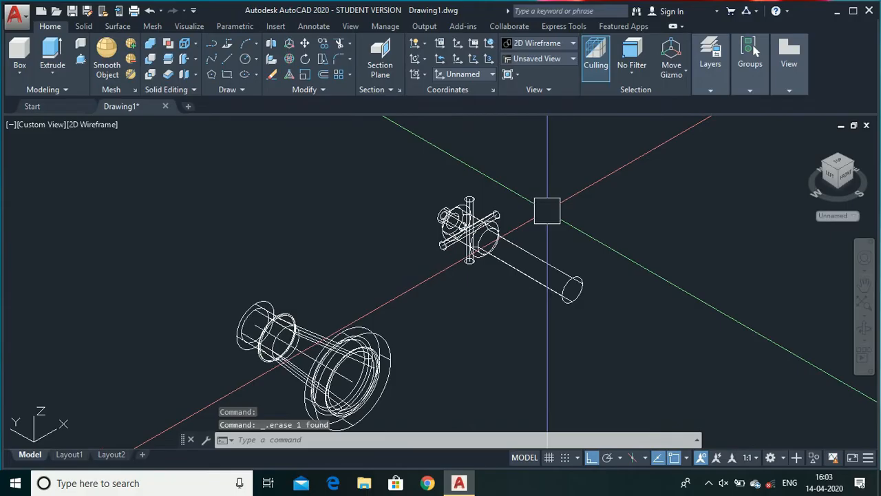
Set the visual style to Shaded with edges and view the crossed cylinders in the stepped part's collar.
{"action": "scroll", "coordinate": [546, 209], "scroll_direction": "up", "scroll_amount": 2}
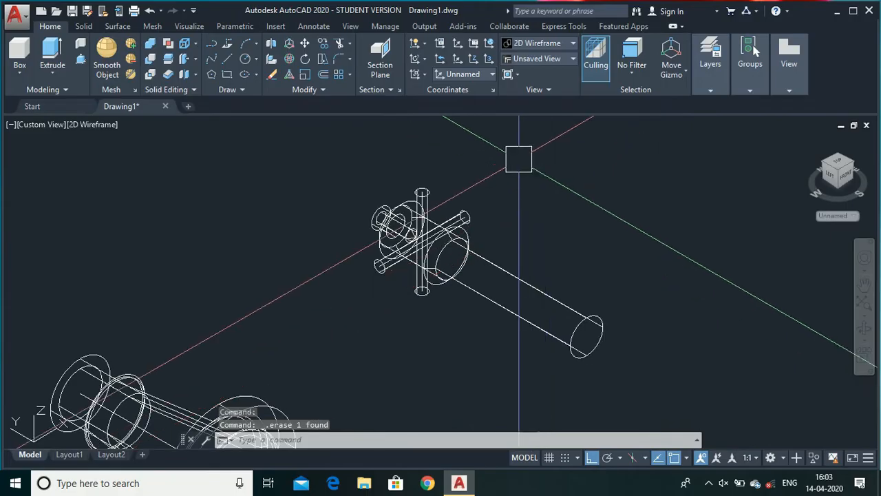
{"action": "left_click", "coordinate": [536, 42]}
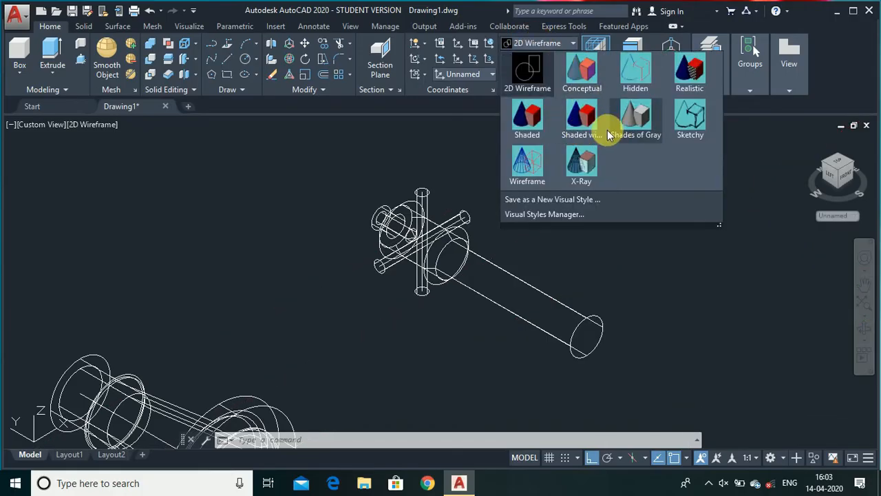
{"action": "left_click", "coordinate": [581, 129]}
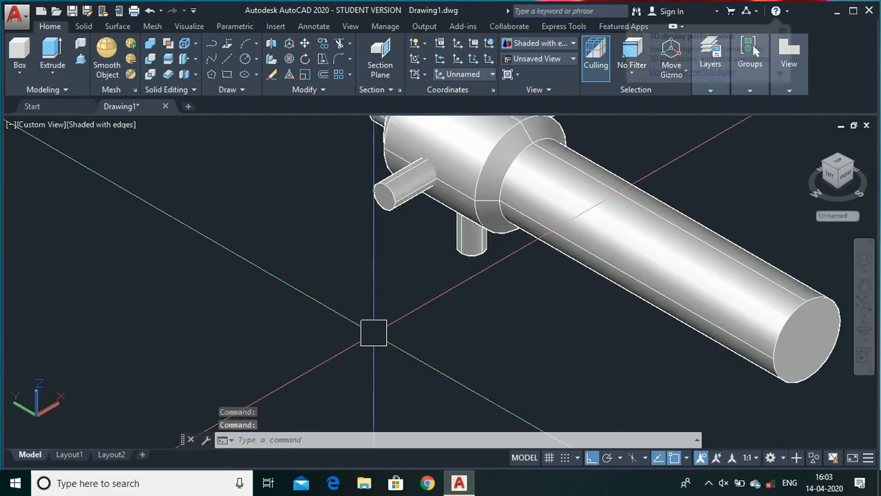
{"action": "scroll", "coordinate": [479, 176], "scroll_direction": "up", "scroll_amount": 4}
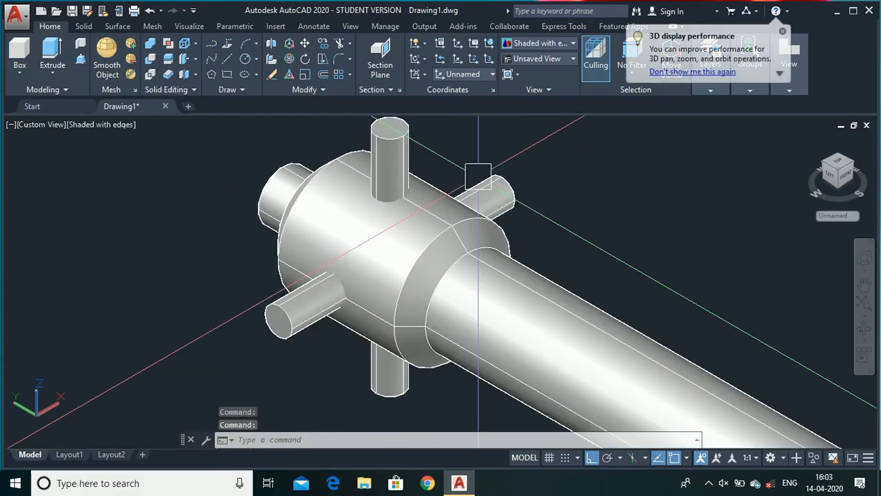
Subtract both crossed cylinders from the stepped part to cut the through holes in its collar.
{"action": "type", "text": "s"}
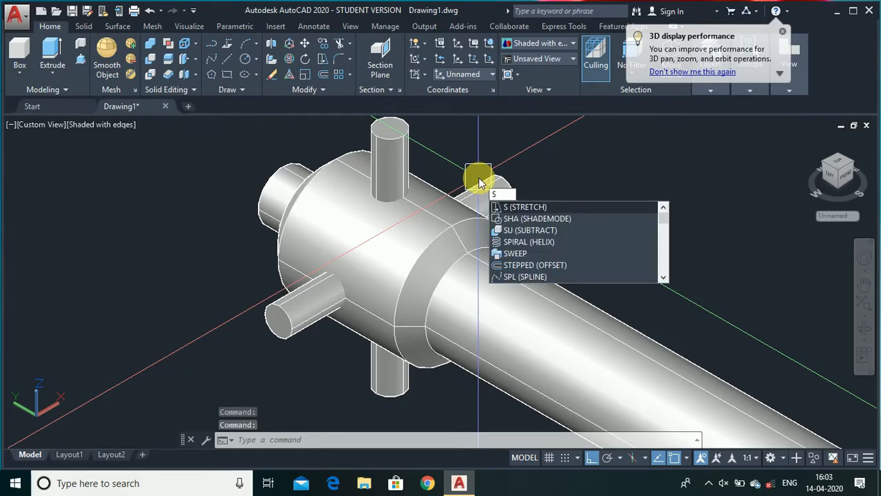
{"action": "type", "text": "ub"}
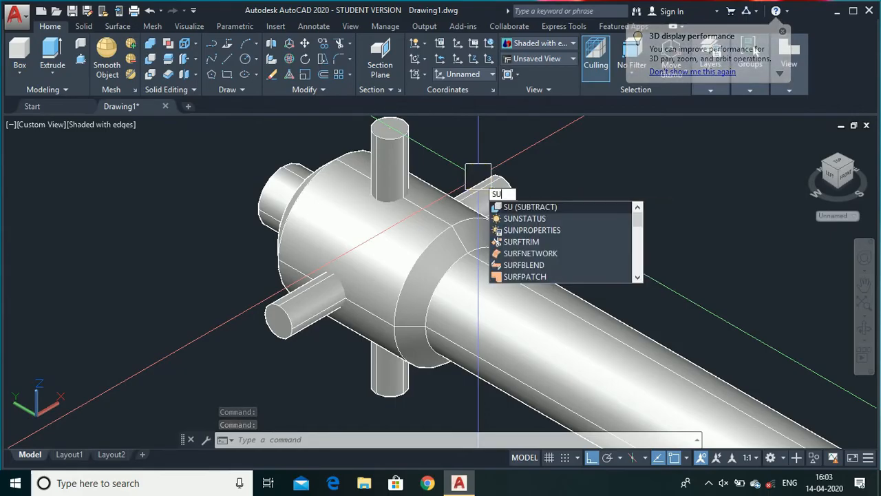
{"action": "key", "text": "Return"}
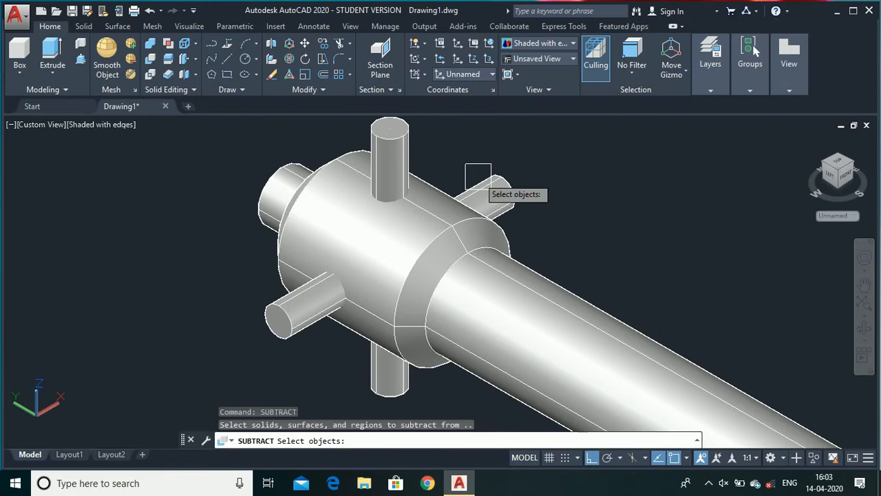
{"action": "left_click", "coordinate": [515, 320]}
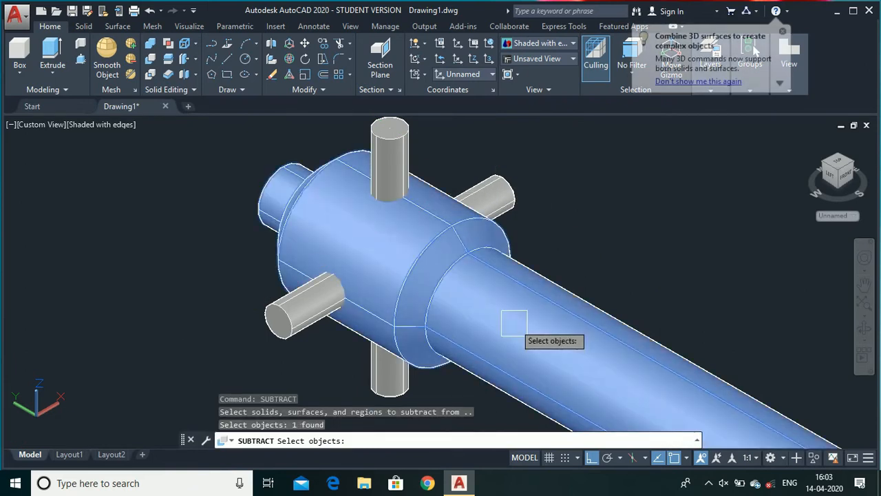
{"action": "key", "text": "Return"}
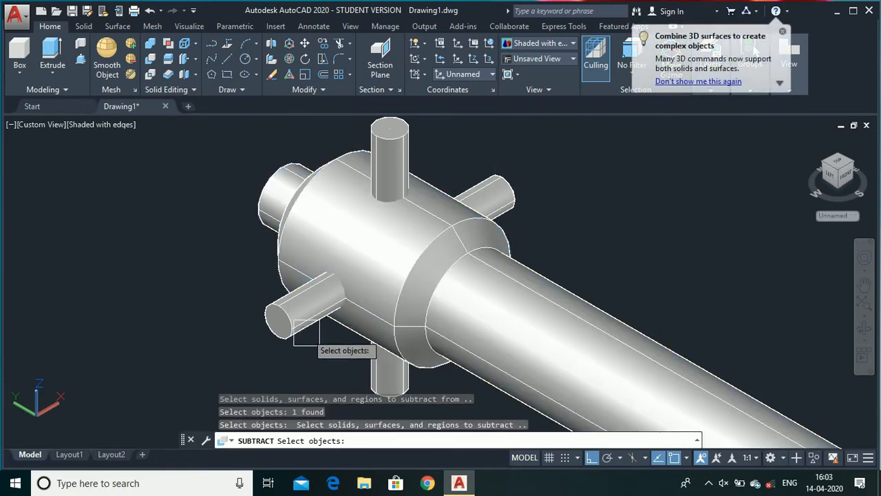
{"action": "left_click", "coordinate": [282, 339]}
{"action": "left_click", "coordinate": [385, 382]}
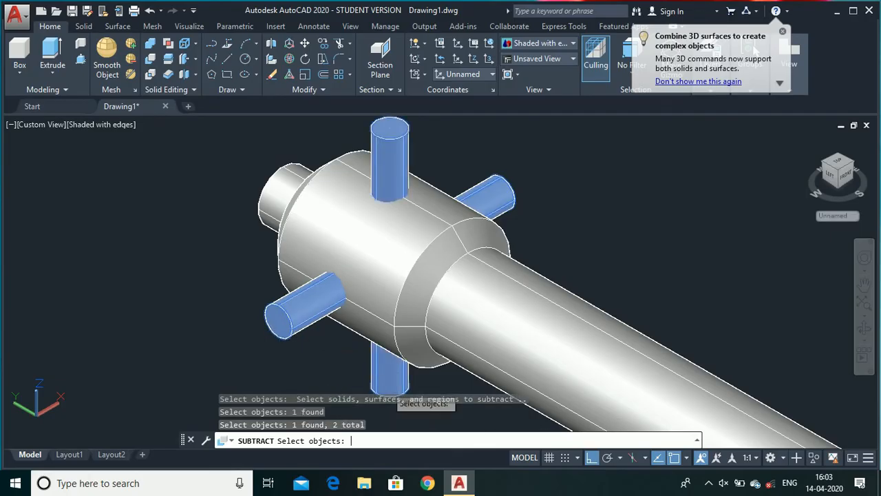
{"action": "key", "text": "Return"}
Erase the two leftover centre lines of the cross holes.
{"action": "left_click", "coordinate": [280, 318]}
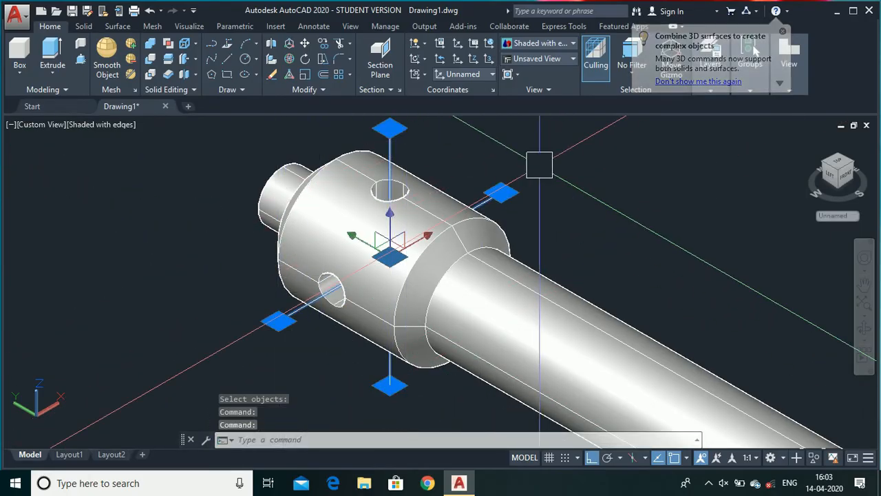
{"action": "key", "text": "Delete"}
{"action": "scroll", "coordinate": [533, 166], "scroll_direction": "down", "scroll_amount": 3}
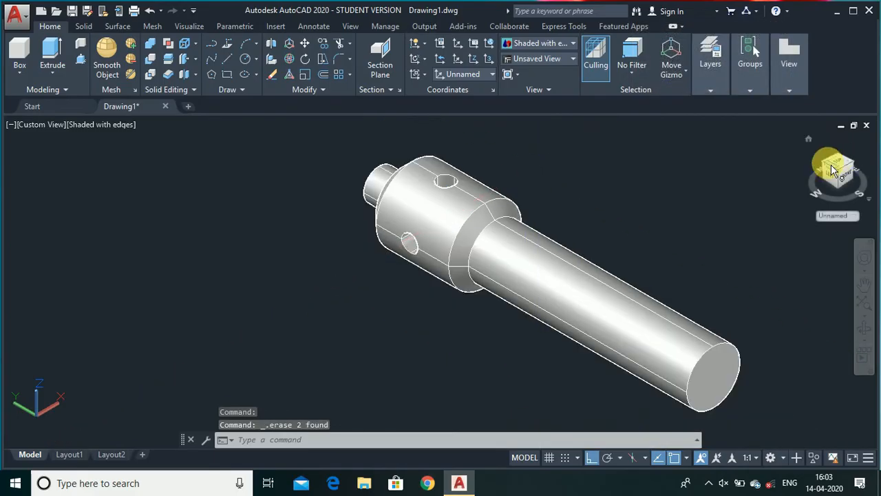
Switch to the top view and set the visual style to 2D Wireframe.
{"action": "left_click", "coordinate": [854, 170]}
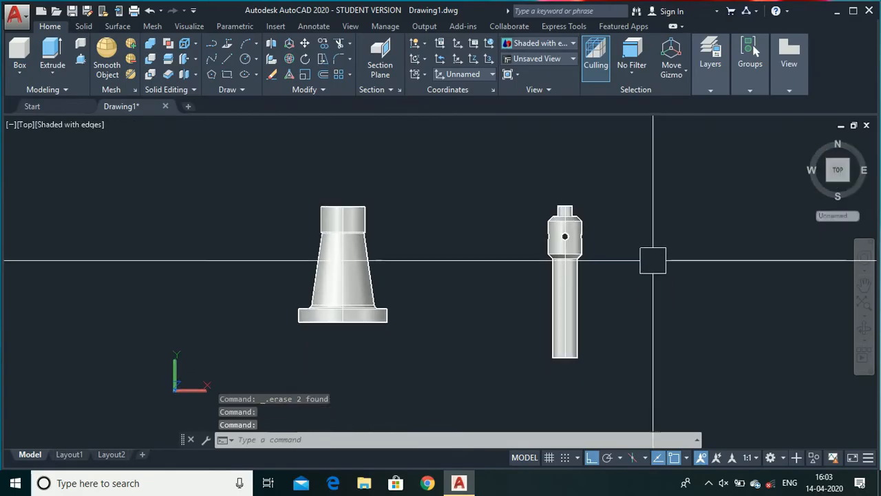
{"action": "left_click", "coordinate": [537, 44]}
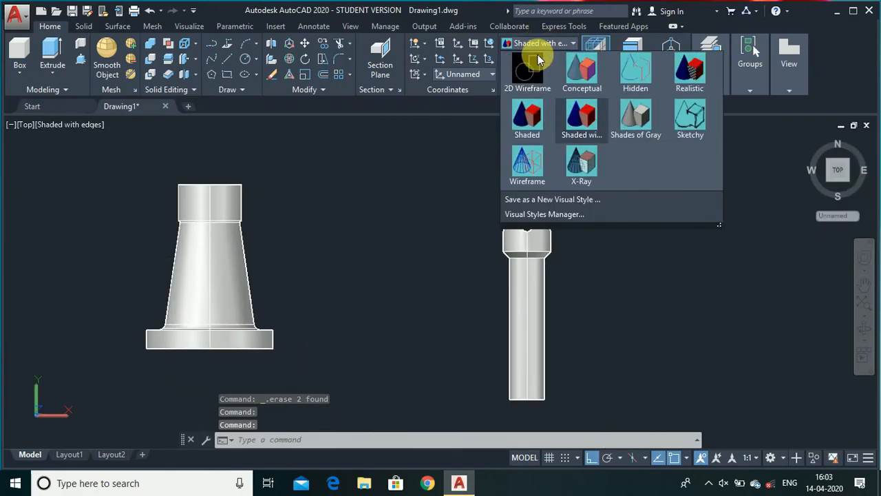
{"action": "left_click", "coordinate": [523, 77]}
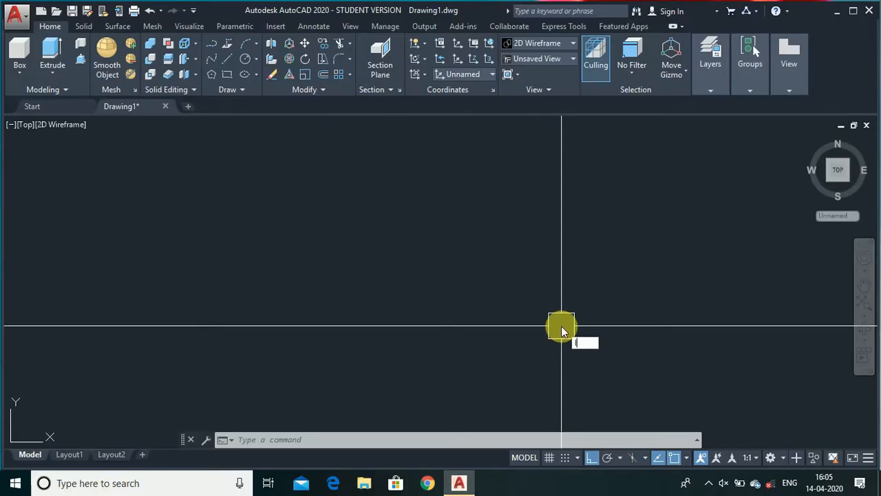
Draw a 275-long horizontal line in the empty space beside the stepped part.
{"action": "key", "text": "Return"}
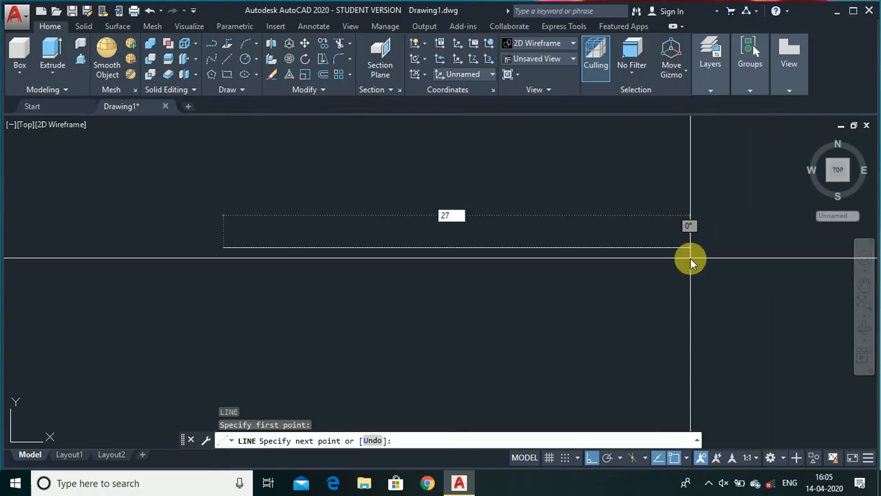
{"action": "key", "text": "Return"}
{"action": "scroll", "coordinate": [459, 272], "scroll_direction": "down", "scroll_amount": 4}
{"action": "scroll", "coordinate": [457, 275], "scroll_direction": "down", "scroll_amount": 4}
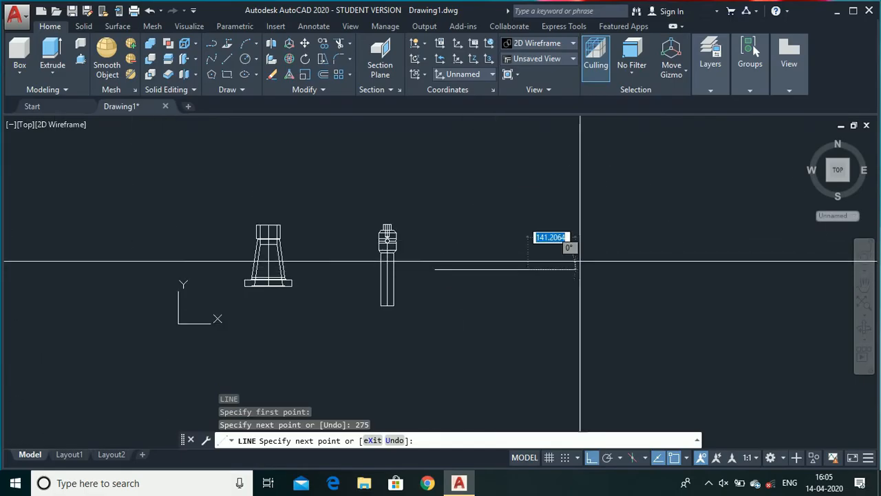
{"action": "scroll", "coordinate": [547, 244], "scroll_direction": "up", "scroll_amount": 3}
{"action": "key", "text": "Escape"}
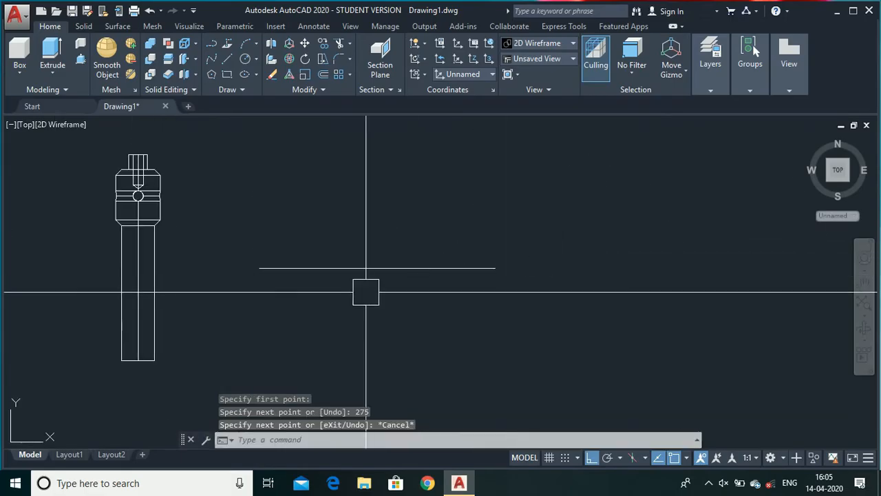
From the 275-long line's left end, draw a 6-long segment upward and a 62-long horizontal segment to the right.
{"action": "scroll", "coordinate": [240, 290], "scroll_direction": "up", "scroll_amount": 2}
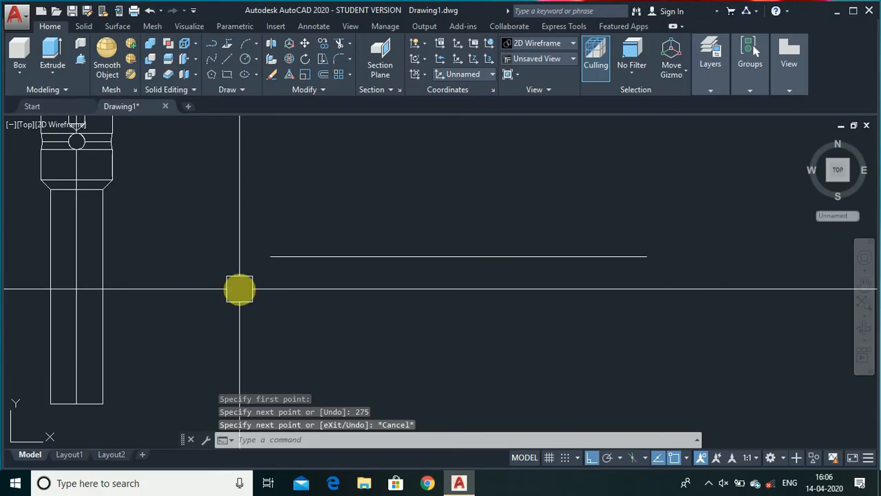
{"action": "key", "text": "Return"}
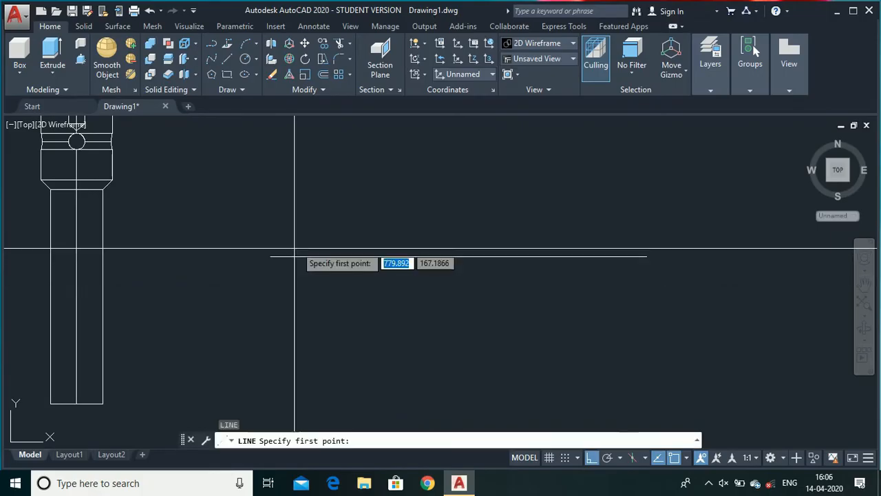
{"action": "left_click", "coordinate": [275, 255]}
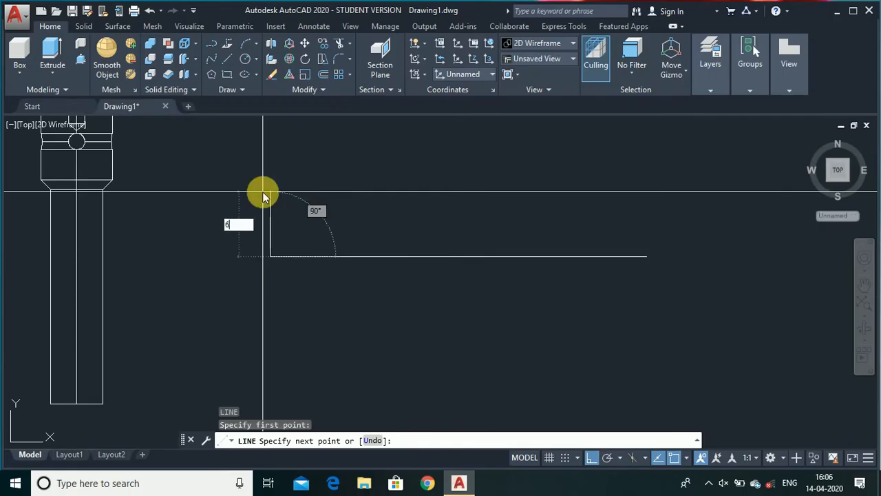
{"action": "key", "text": "Return"}
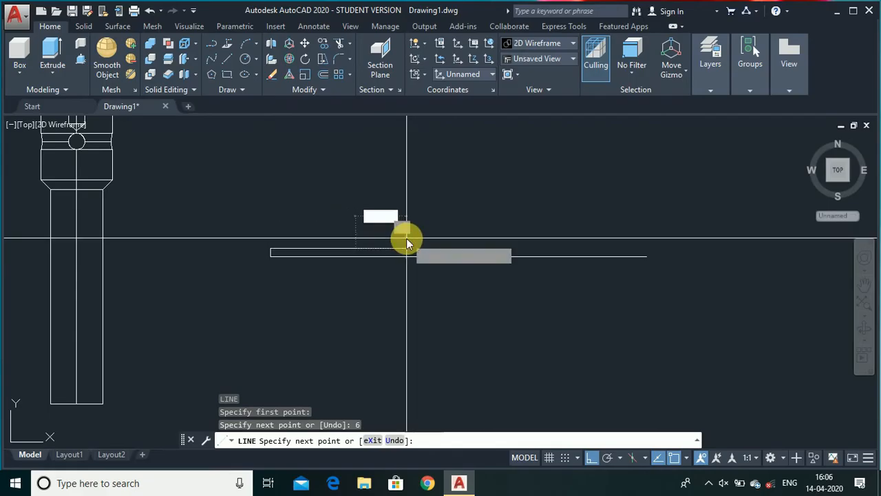
{"action": "key", "text": "Return"}
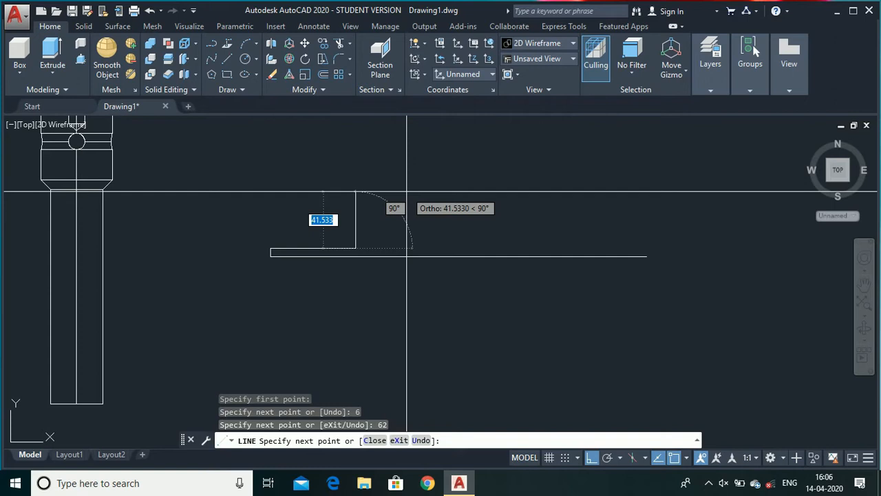
Continue the profile from the 62-long segment's end with a 20-long line inclined upward at 45 degrees.
{"action": "key", "text": "F8"}
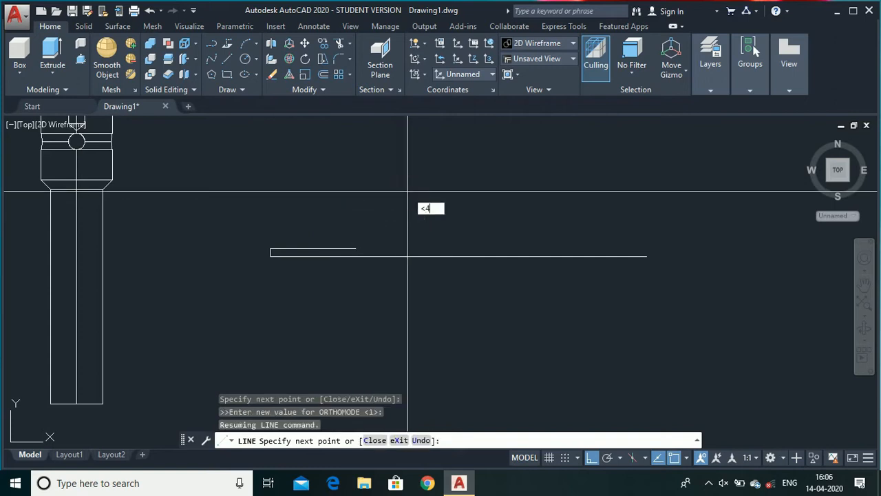
{"action": "type", "text": "<45"}
{"action": "key", "text": "Return"}
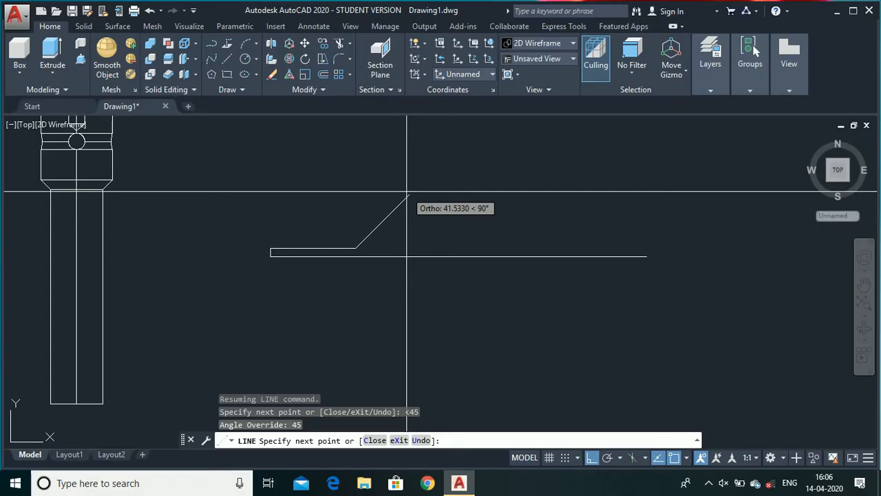
{"action": "left_click", "coordinate": [407, 195]}
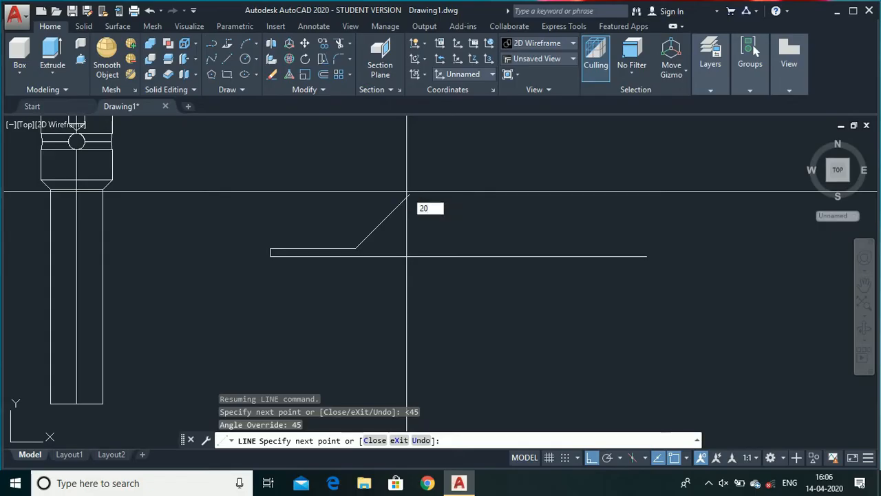
{"action": "key", "text": "Return"}
{"action": "key", "text": "Escape"}
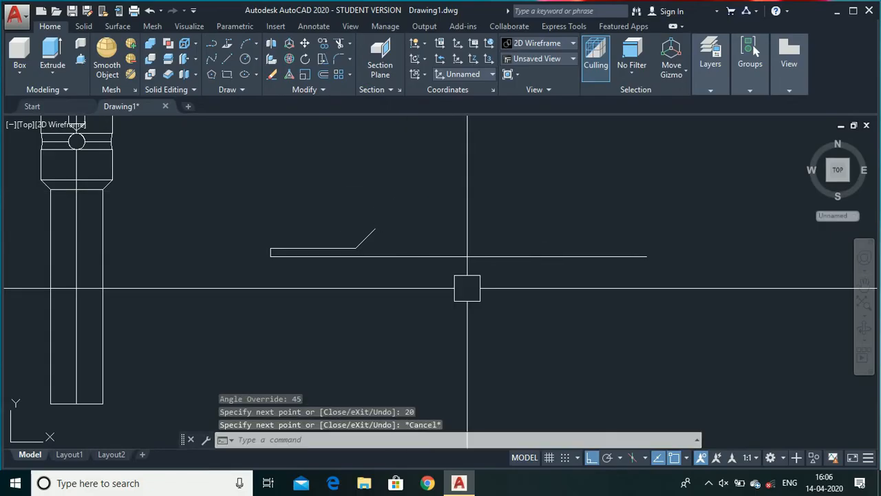
From the 275-long line's right end, draw a 10-long segment upward and a horizontal line leftward past the 45-degree line.
{"action": "left_click", "coordinate": [637, 250]}
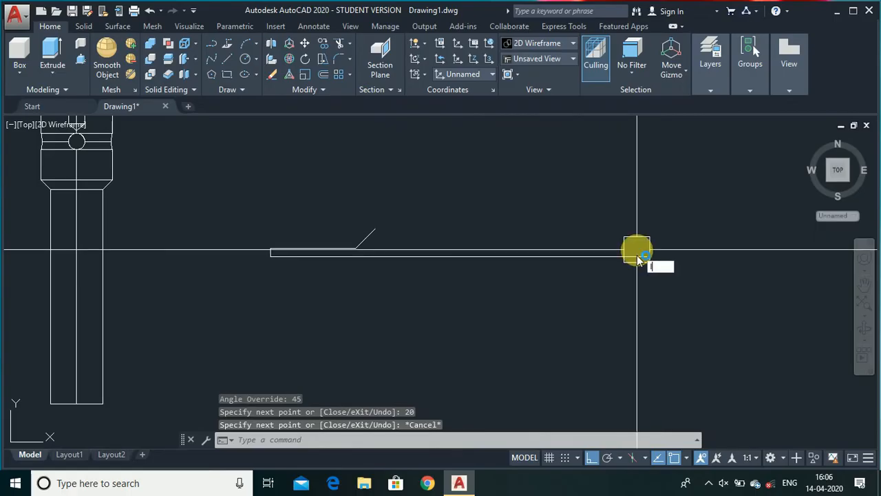
{"action": "key", "text": "Return"}
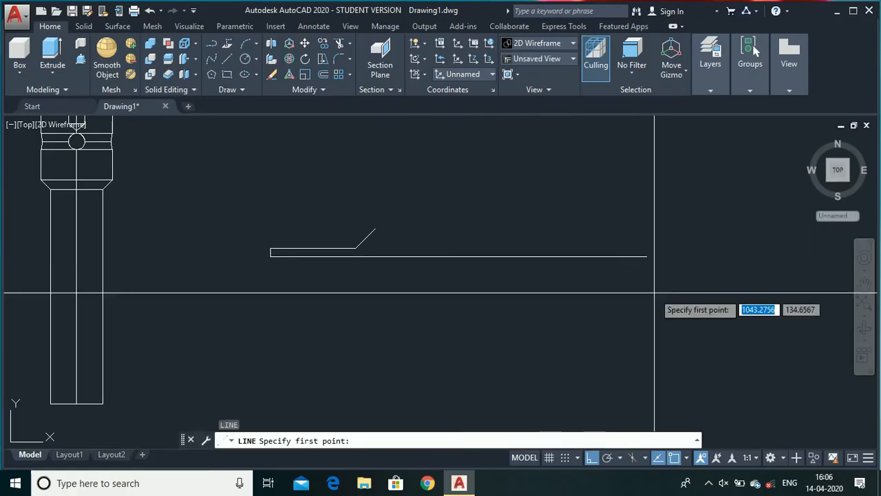
{"action": "left_click", "coordinate": [648, 255]}
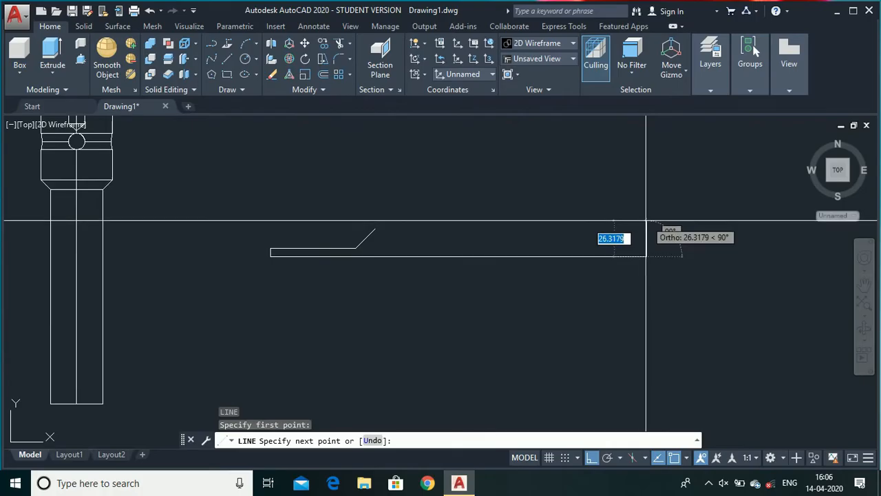
{"action": "type", "text": "10"}
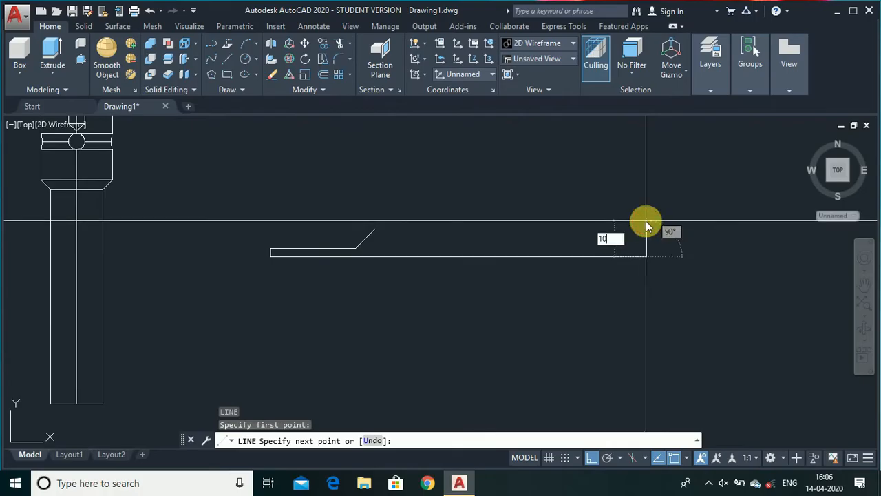
{"action": "key", "text": "Return"}
{"action": "scroll", "coordinate": [338, 260], "scroll_direction": "up", "scroll_amount": 4}
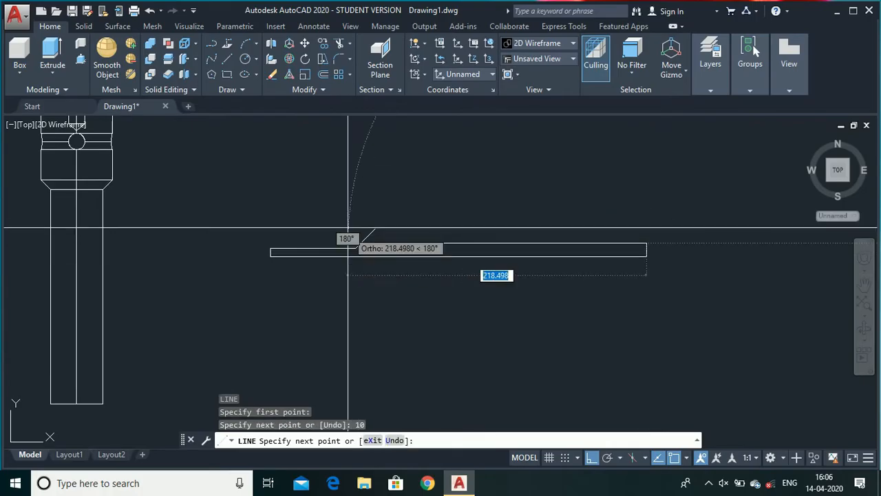
{"action": "left_click", "coordinate": [286, 241]}
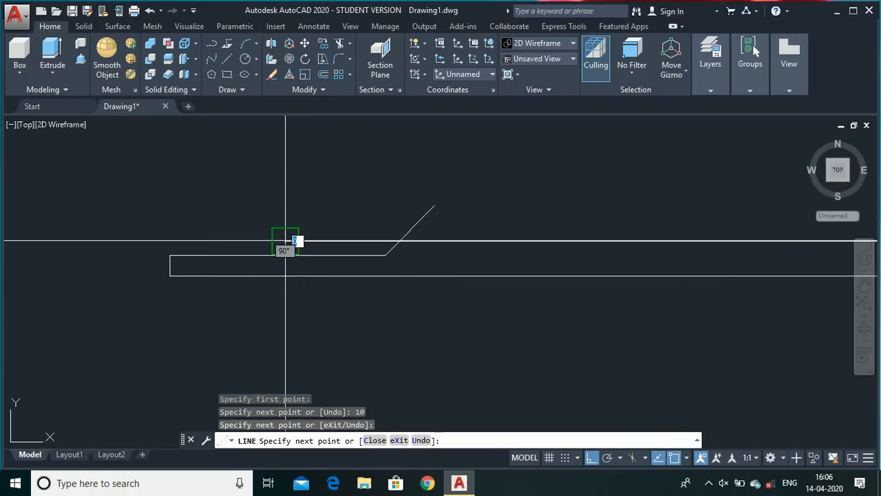
{"action": "key", "text": "Escape"}
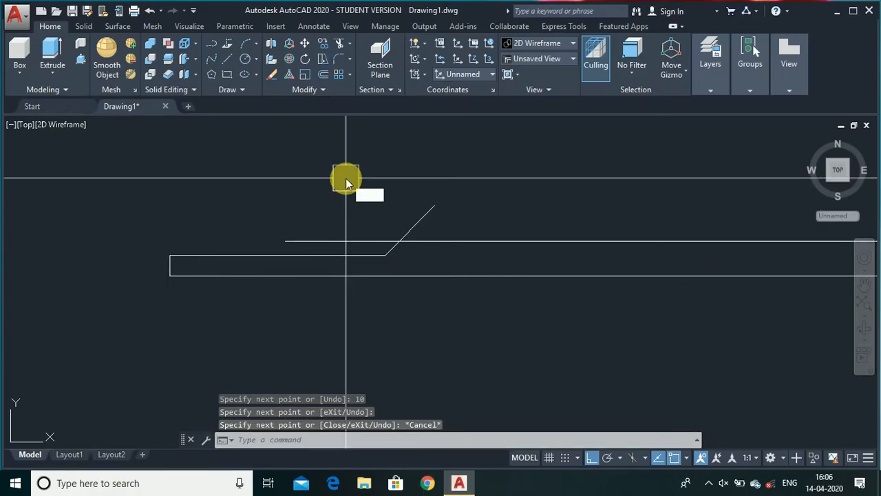
{"action": "type", "text": "tr"}
{"action": "key", "text": "Return"}
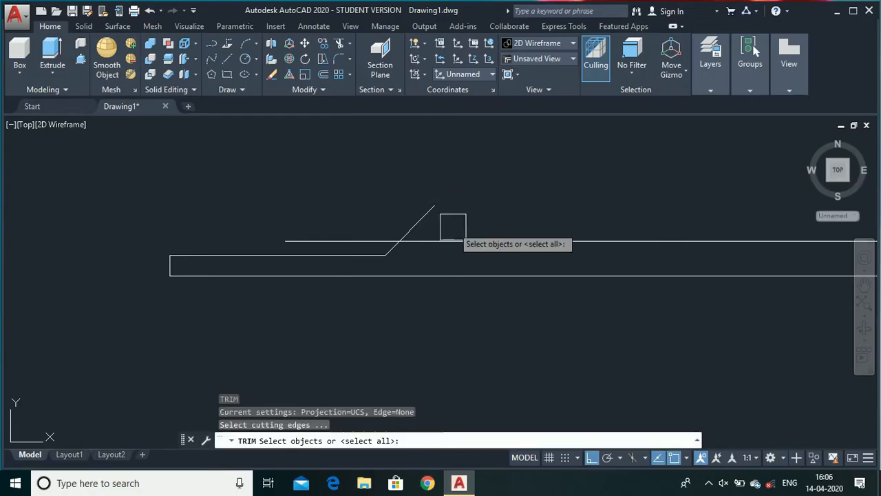
{"action": "left_click", "coordinate": [428, 212]}
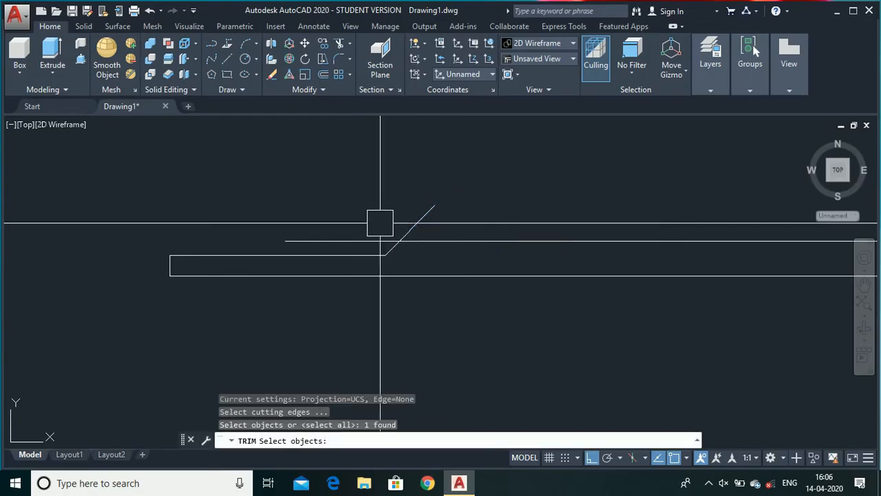
{"action": "key", "text": "Escape"}
Trim the overhanging ends of the 45-degree line and the upper horizontal line at their intersection.
{"action": "type", "text": "tr"}
{"action": "key", "text": "Return"}
{"action": "key", "text": "Return"}
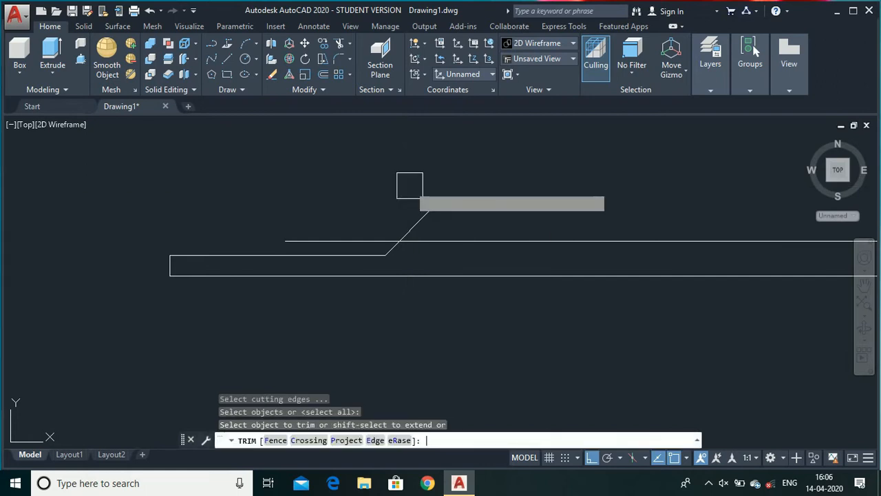
{"action": "left_click", "coordinate": [424, 219]}
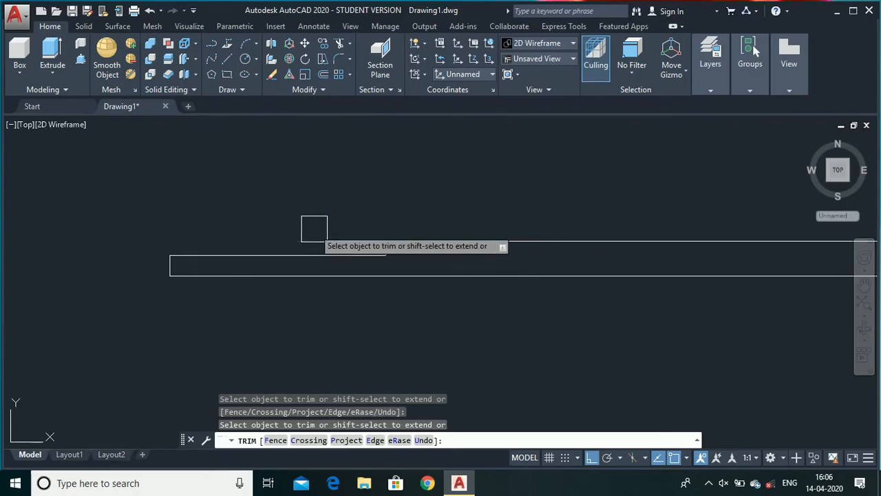
{"action": "scroll", "coordinate": [314, 229], "scroll_direction": "down", "scroll_amount": 5}
{"action": "scroll", "coordinate": [334, 285], "scroll_direction": "down", "scroll_amount": 2}
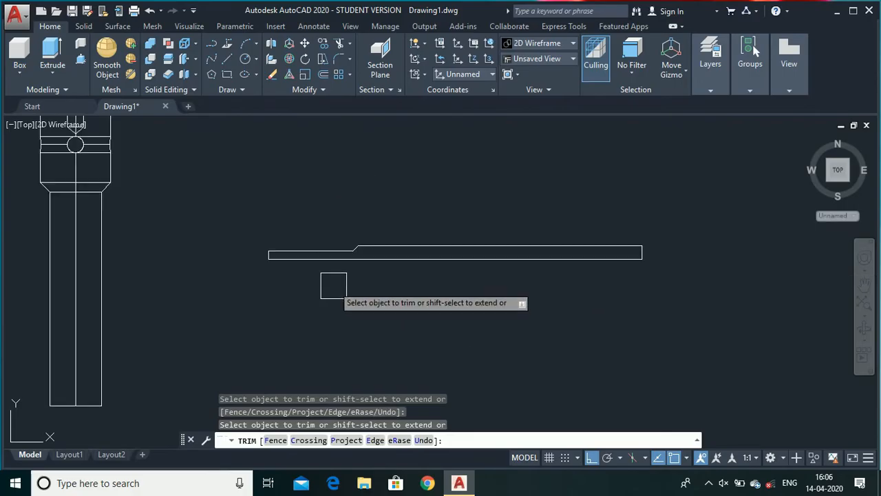
{"action": "scroll", "coordinate": [671, 255], "scroll_direction": "up", "scroll_amount": 5}
{"action": "key", "text": "Escape"}
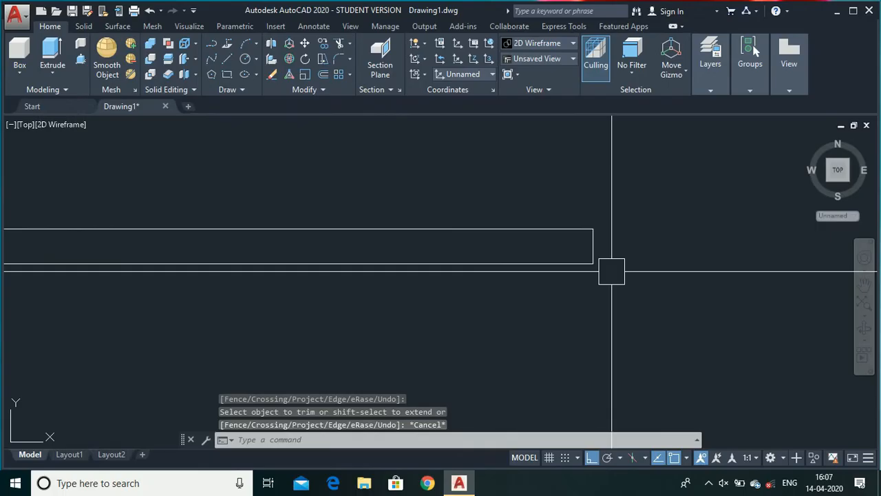
Draw a 1-long horizontal line outward from the right end of the profile's base line.
{"action": "type", "text": "l"}
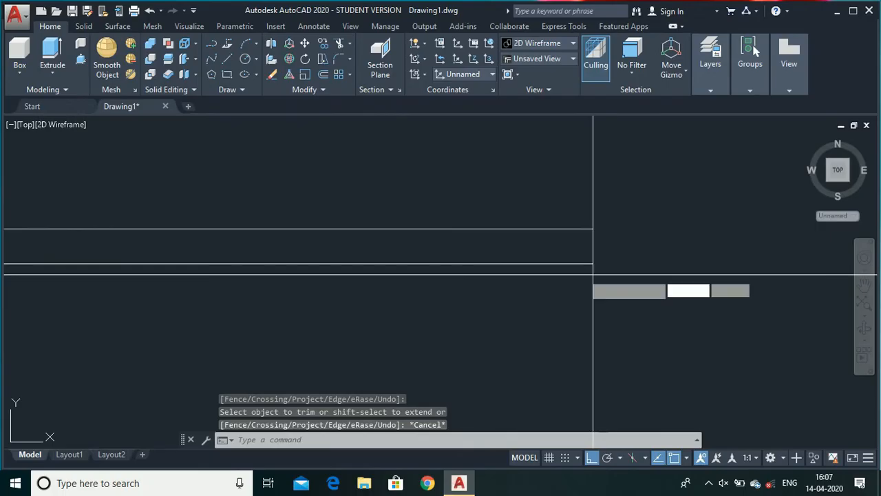
{"action": "key", "text": "Return"}
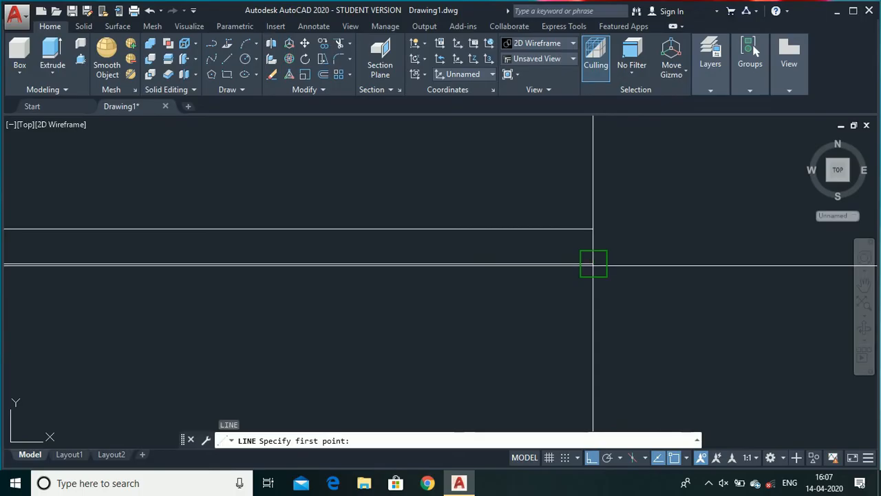
{"action": "left_click", "coordinate": [594, 264]}
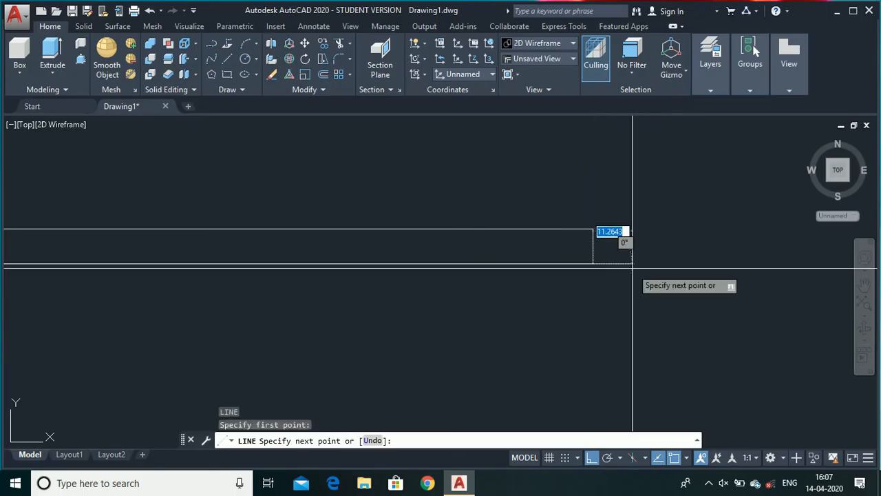
{"action": "type", "text": "1"}
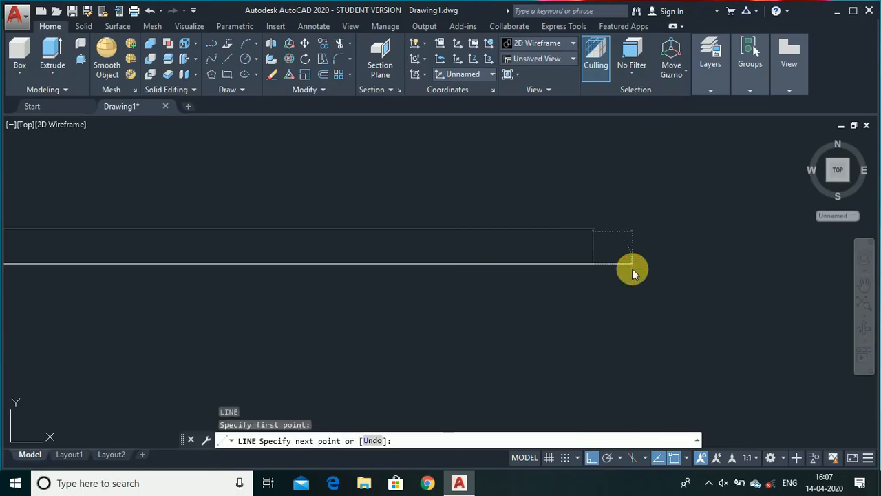
{"action": "key", "text": "Return"}
{"action": "key", "text": "Escape"}
Draw a three-point arc from the profile's upper right corner through the 1-long line's outer end, ending below the base line.
{"action": "scroll", "coordinate": [602, 251], "scroll_direction": "up", "scroll_amount": 2}
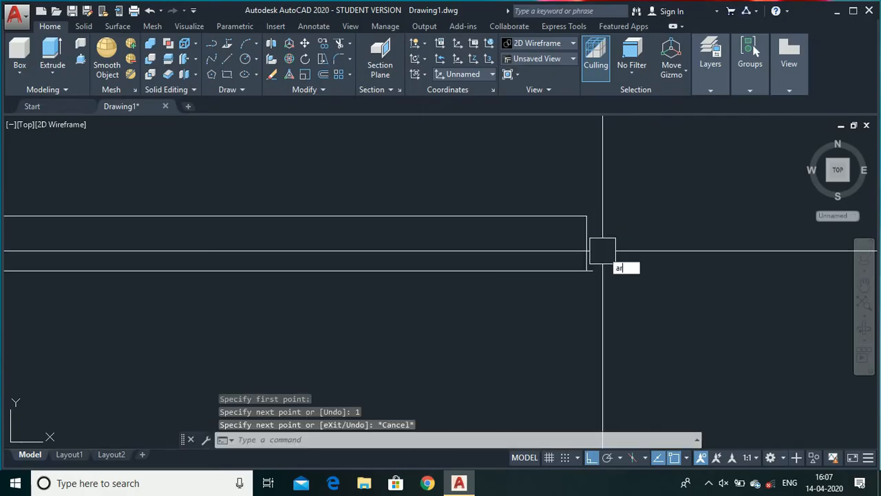
{"action": "type", "text": "arc"}
{"action": "key", "text": "Return"}
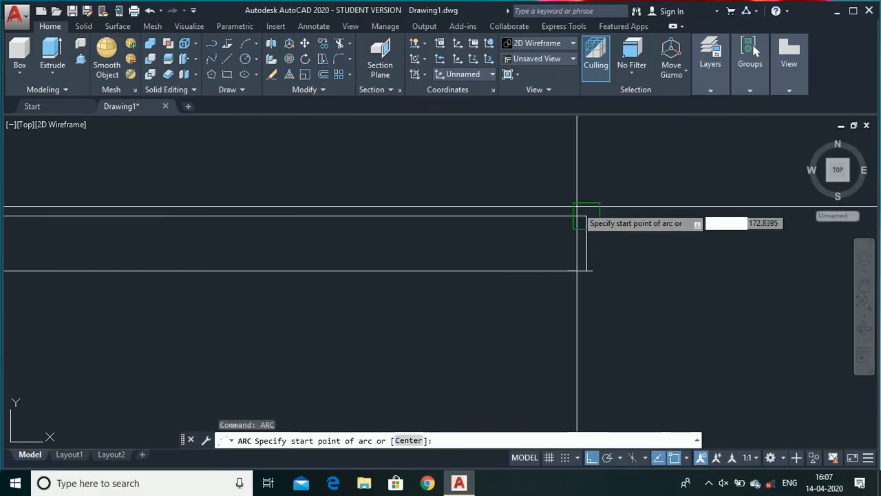
{"action": "left_click", "coordinate": [586, 217]}
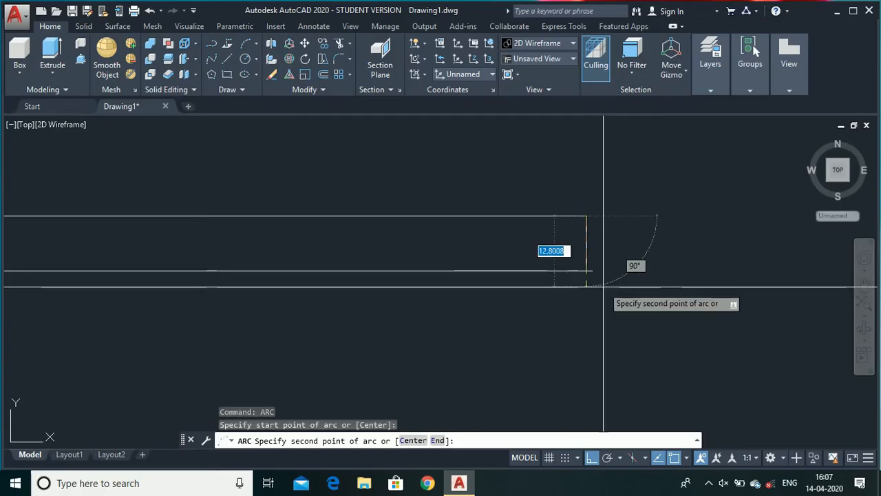
{"action": "left_click", "coordinate": [590, 268]}
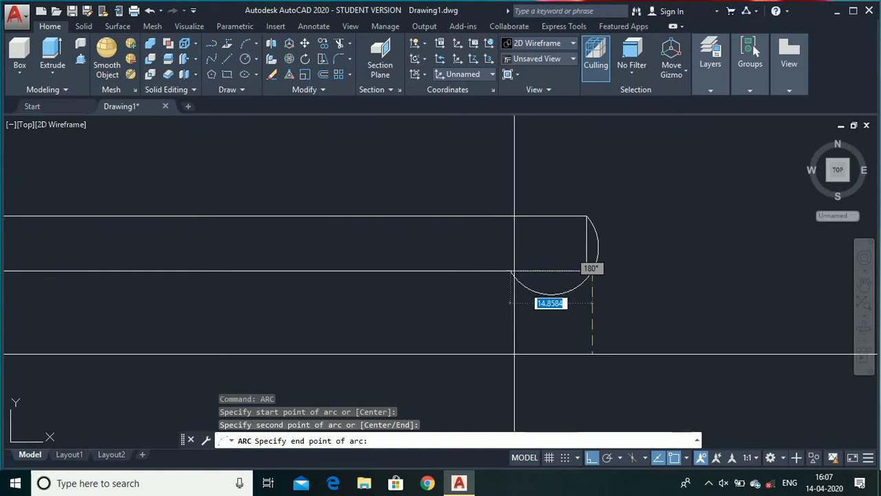
{"action": "left_click", "coordinate": [565, 360]}
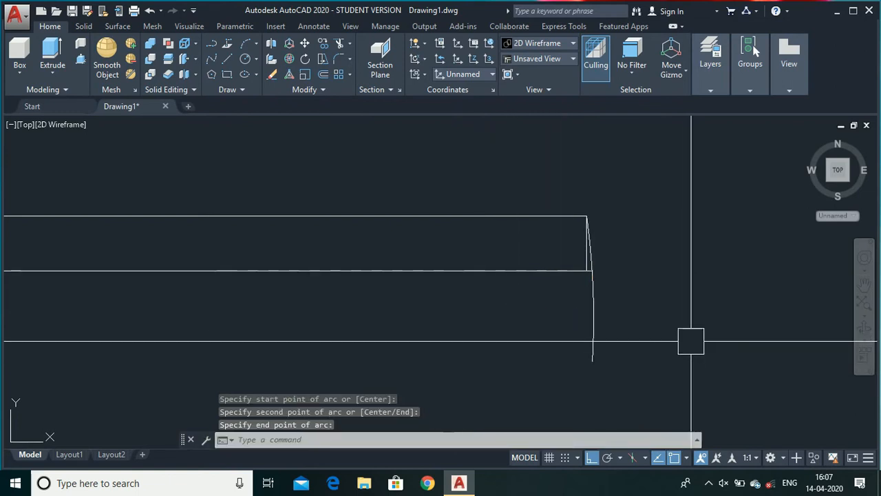
Trim away the part of the end arc that lies below the base line.
{"action": "type", "text": "tr"}
{"action": "key", "text": "Return"}
{"action": "key", "text": "Return"}
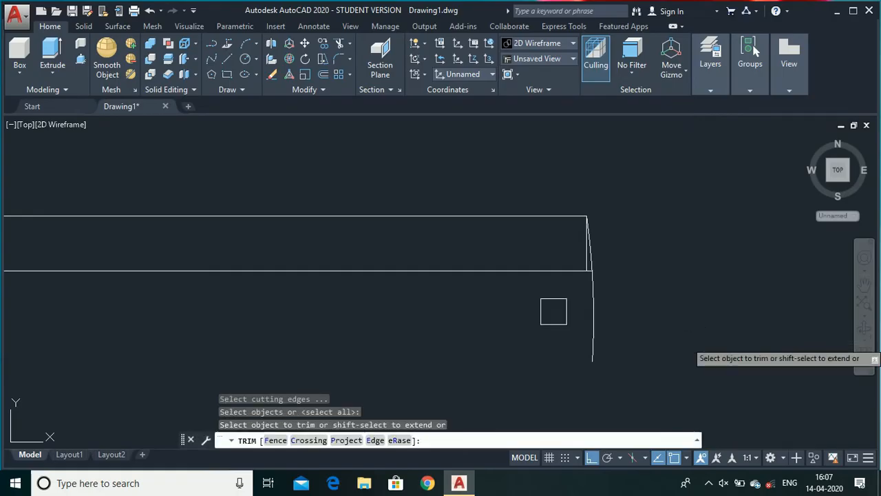
{"action": "left_click", "coordinate": [592, 332]}
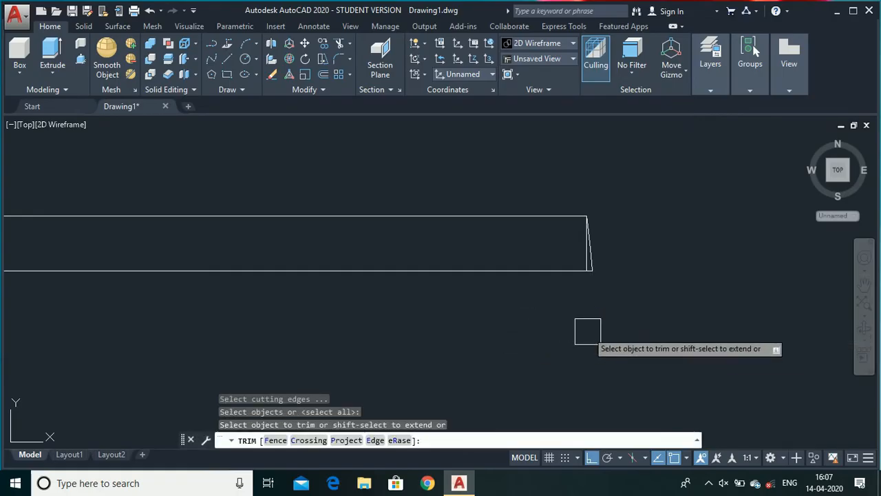
{"action": "key", "text": "Escape"}
Erase the 10-long vertical line just inside the end arc.
{"action": "scroll", "coordinate": [580, 273], "scroll_direction": "up", "scroll_amount": 3}
{"action": "left_click", "coordinate": [580, 273]}
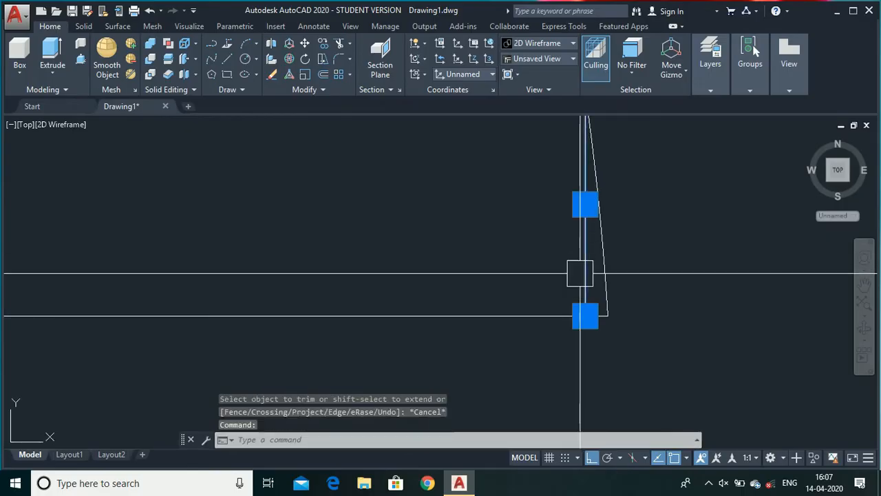
{"action": "key", "text": "Delete"}
Try to chamfer the upper left corner of the third profile with the current chamfer distances.
{"action": "scroll", "coordinate": [585, 282], "scroll_direction": "down", "scroll_amount": 5}
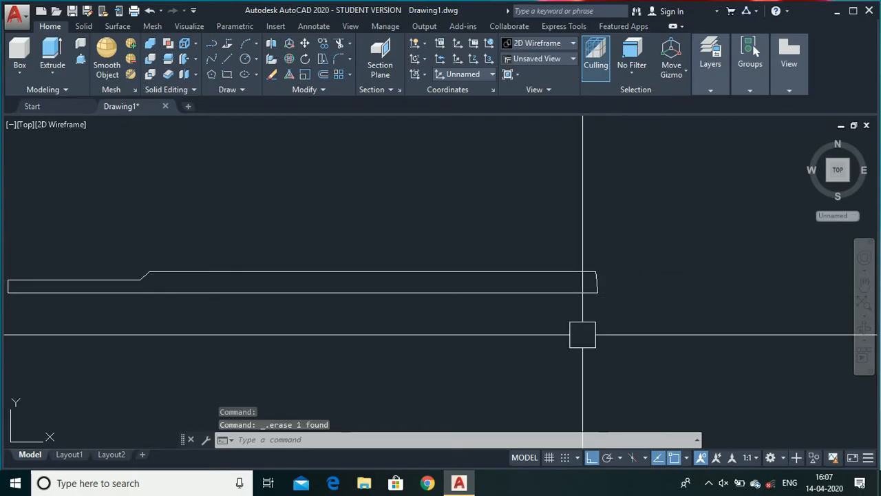
{"action": "scroll", "coordinate": [396, 310], "scroll_direction": "down", "scroll_amount": 4}
{"action": "scroll", "coordinate": [306, 272], "scroll_direction": "up", "scroll_amount": 4}
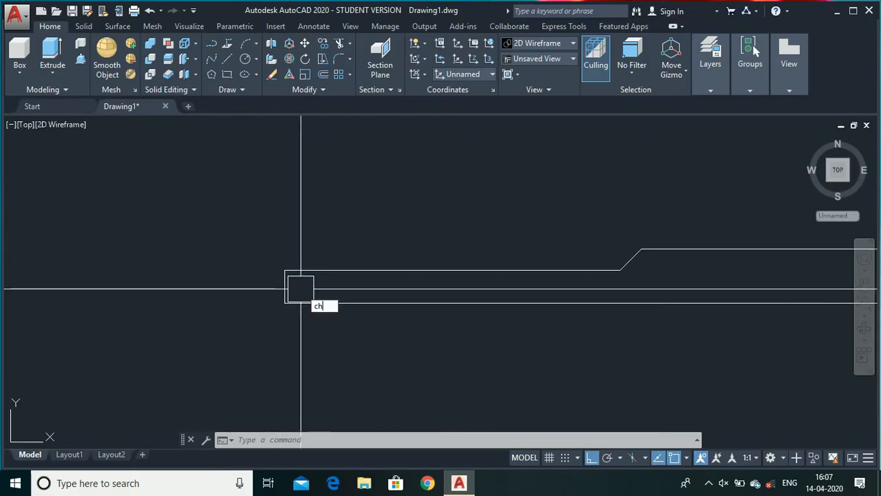
{"action": "type", "text": "mfer"}
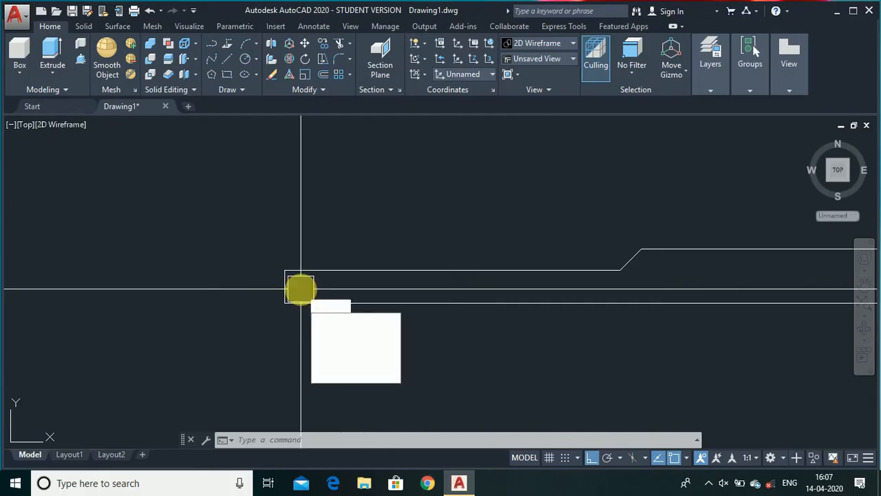
{"action": "key", "text": "Return"}
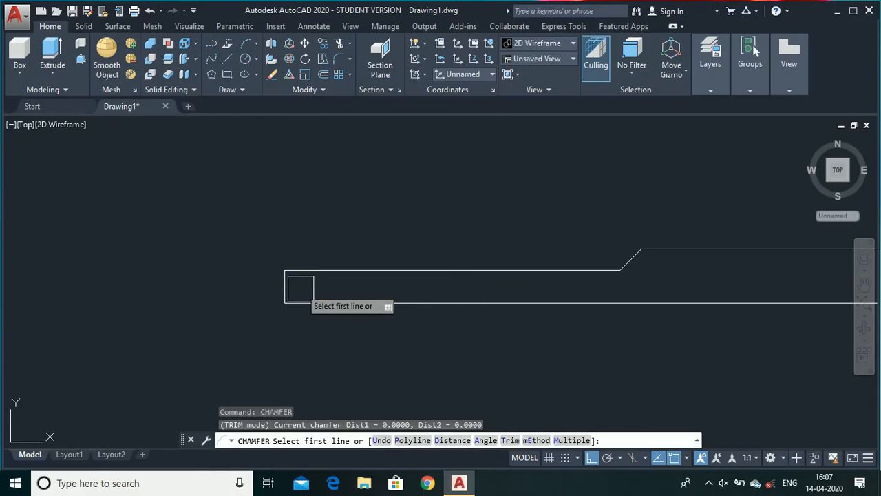
{"action": "scroll", "coordinate": [288, 288], "scroll_direction": "up", "scroll_amount": 4}
{"action": "left_click", "coordinate": [273, 277]}
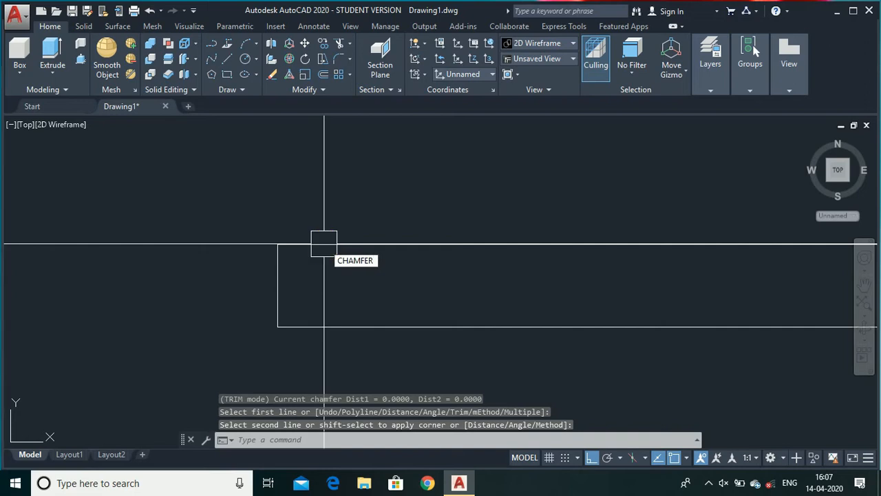
{"action": "left_click", "coordinate": [323, 243]}
Chamfer the third profile's upper left corner with both chamfer distances set to 1.
{"action": "key", "text": "Return"}
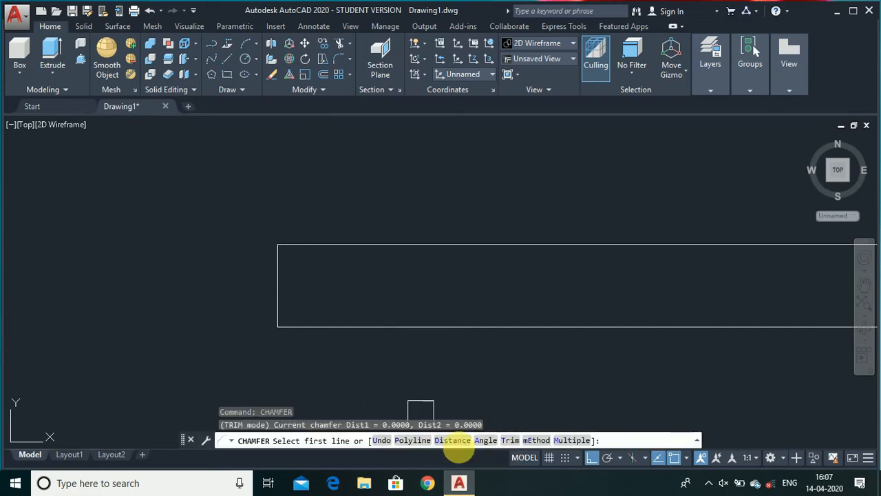
{"action": "left_click", "coordinate": [450, 441]}
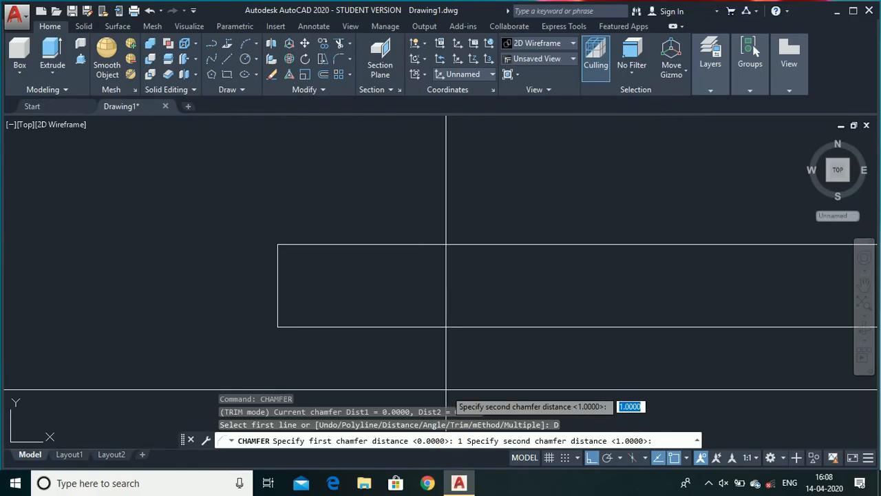
{"action": "key", "text": "Return"}
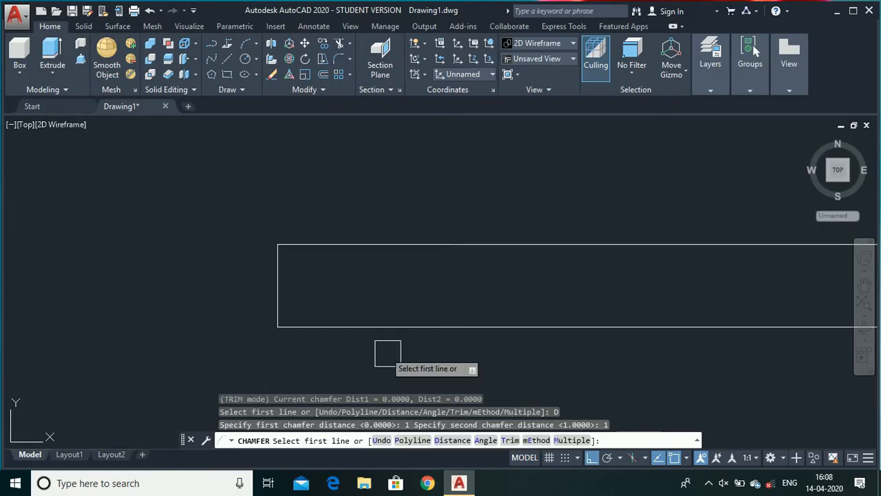
{"action": "left_click", "coordinate": [268, 288]}
{"action": "left_click", "coordinate": [331, 250]}
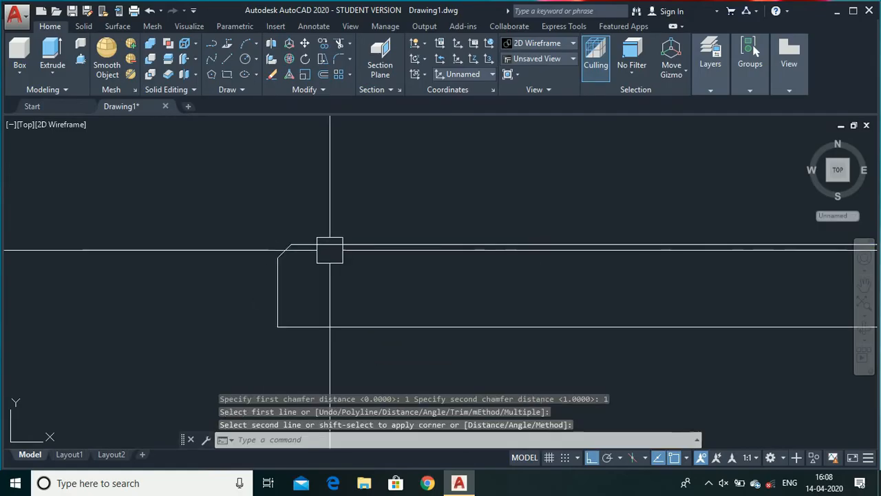
{"action": "scroll", "coordinate": [276, 265], "scroll_direction": "down", "scroll_amount": 5}
{"action": "scroll", "coordinate": [276, 265], "scroll_direction": "down", "scroll_amount": 4}
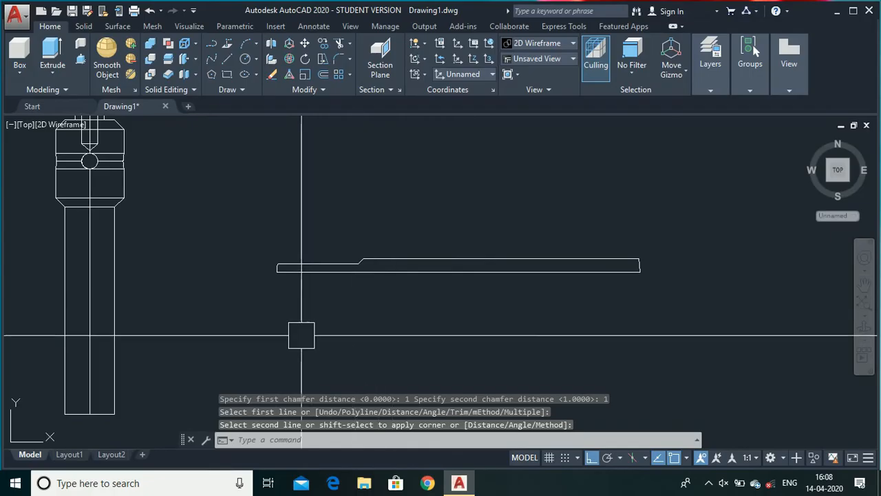
{"action": "type", "text": "REv"}
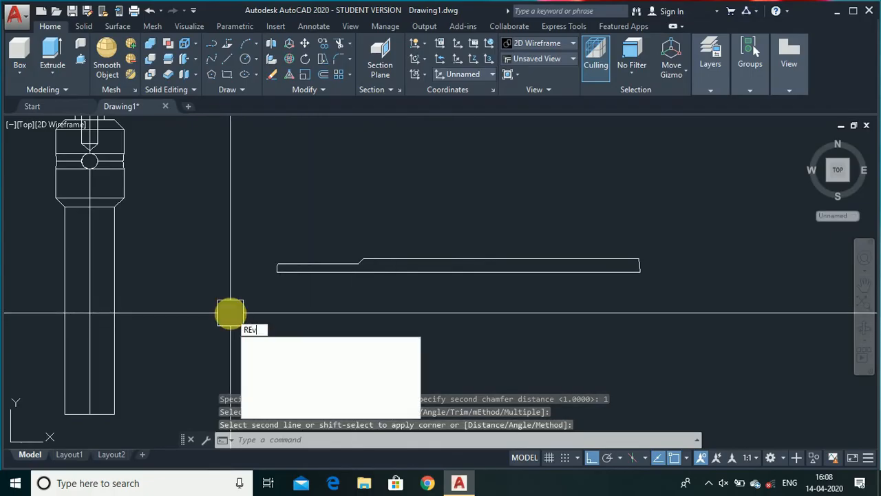
{"action": "key", "text": "Return"}
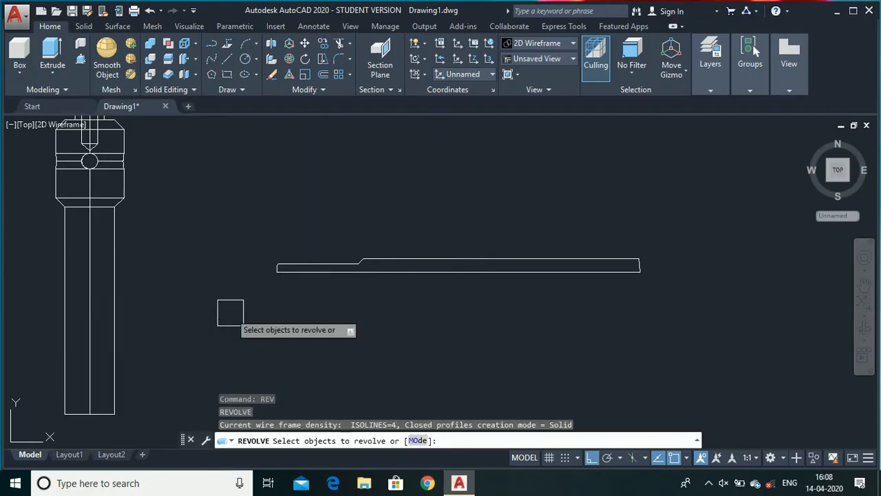
{"action": "key", "text": "Escape"}
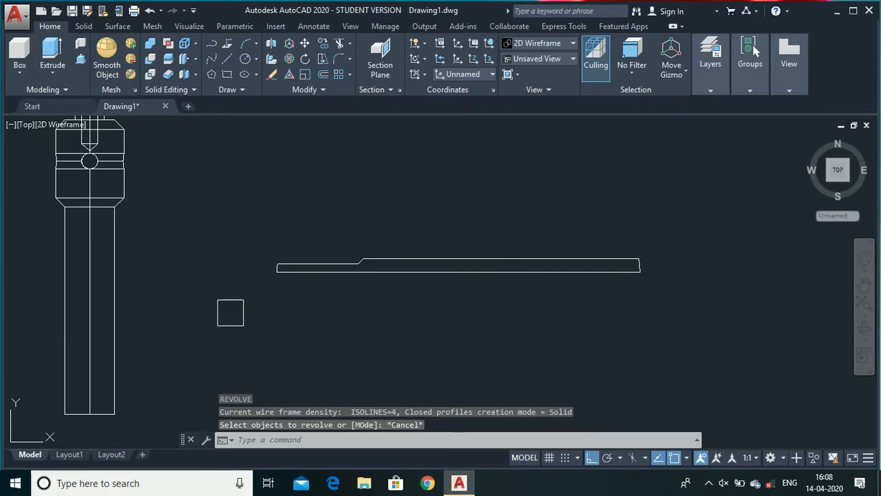
Join all the lines and the end arc of the third profile into one polyline.
{"action": "type", "text": "j"}
{"action": "key", "text": "Return"}
{"action": "left_click", "coordinate": [238, 205]}
{"action": "left_click", "coordinate": [688, 347]}
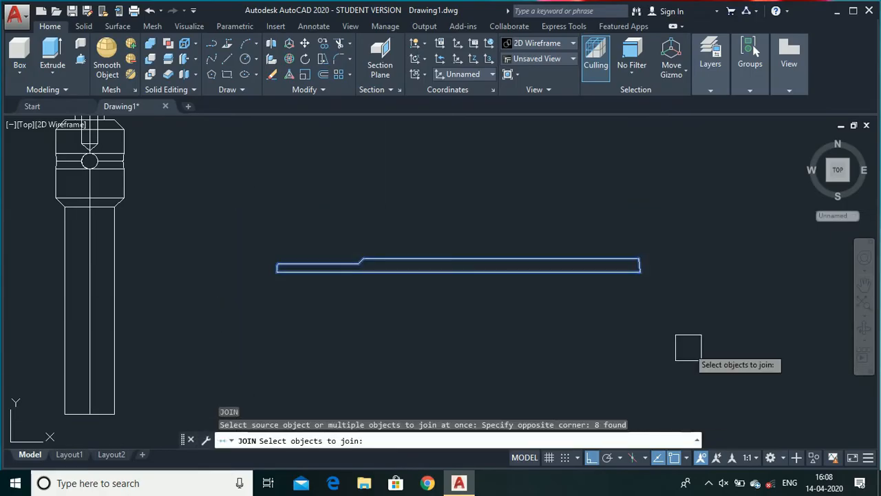
{"action": "key", "text": "Return"}
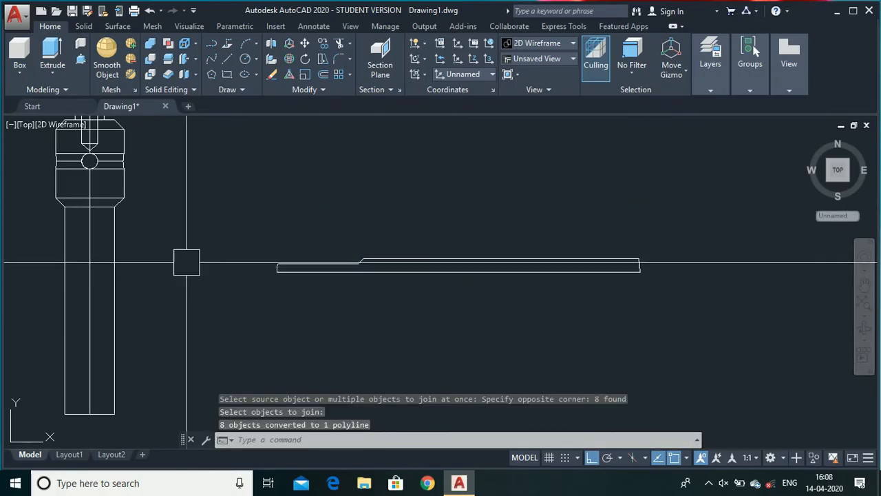
Revolve the joined profile a full 360° about its horizontal base line.
{"action": "type", "text": "rev"}
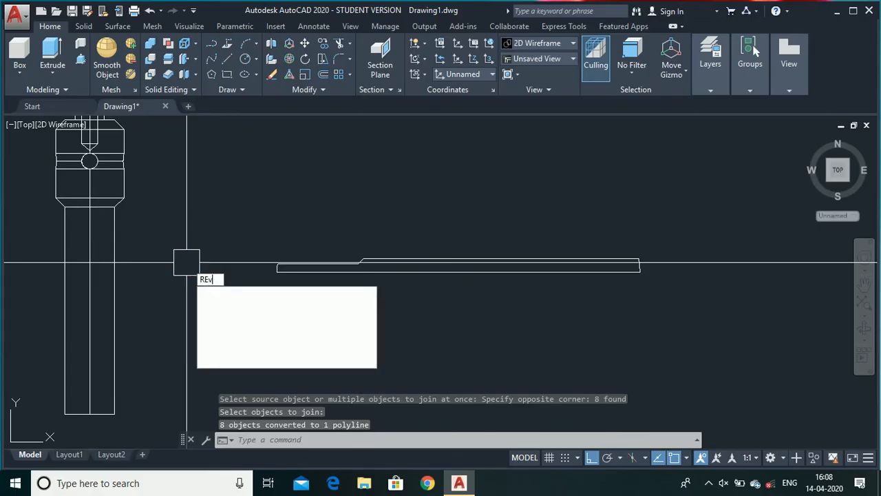
{"action": "key", "text": "Return"}
{"action": "left_click", "coordinate": [223, 211]}
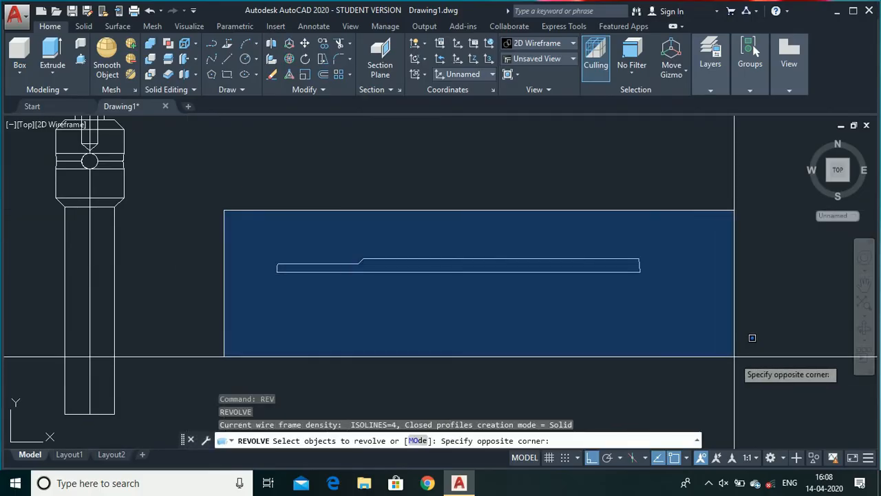
{"action": "left_click", "coordinate": [737, 369]}
{"action": "key", "text": "Return"}
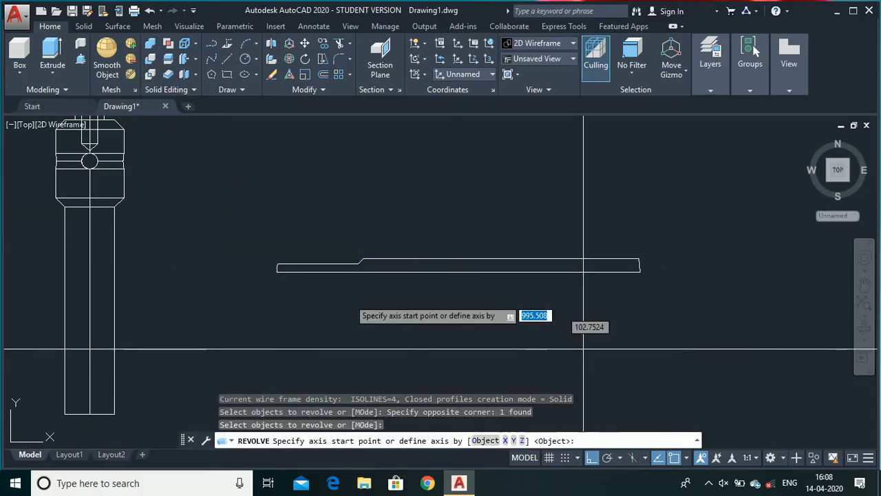
{"action": "left_click", "coordinate": [277, 270]}
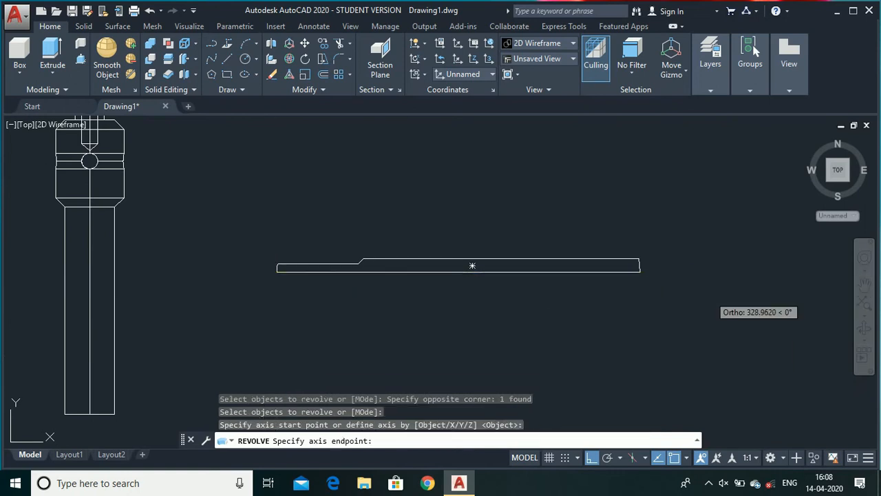
{"action": "left_click", "coordinate": [710, 295]}
{"action": "key", "text": "Return"}
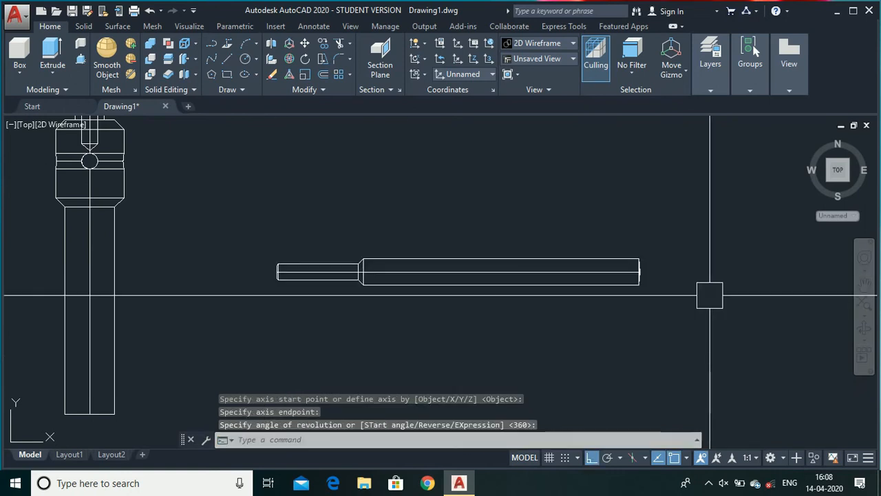
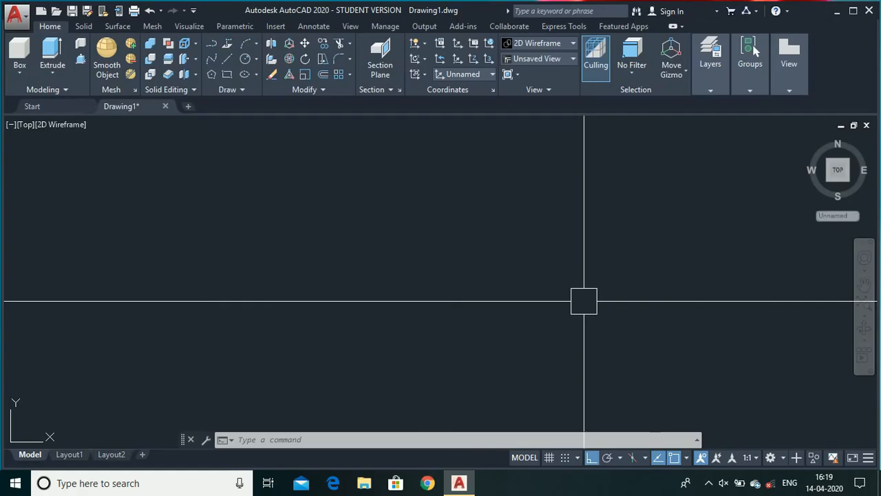
Draw a vertical line 42 long downward in an empty area of the drawing.
{"action": "type", "text": "l"}
{"action": "key", "text": "Return"}
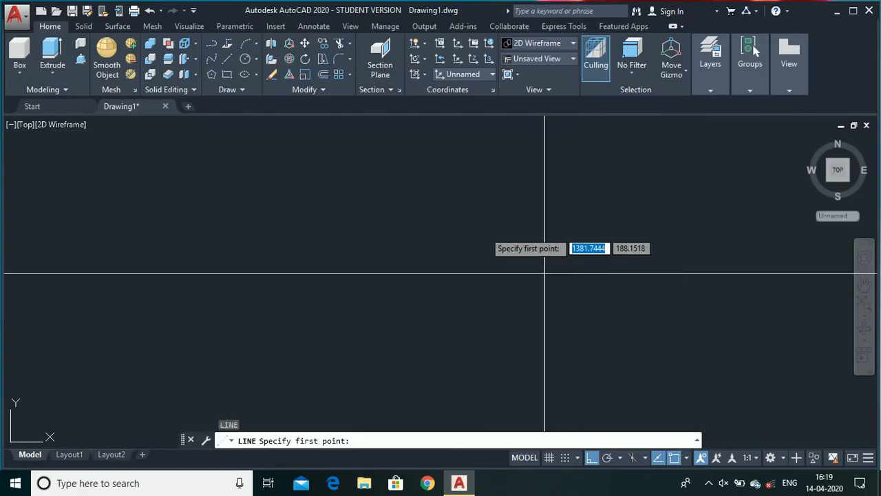
{"action": "left_click", "coordinate": [420, 188]}
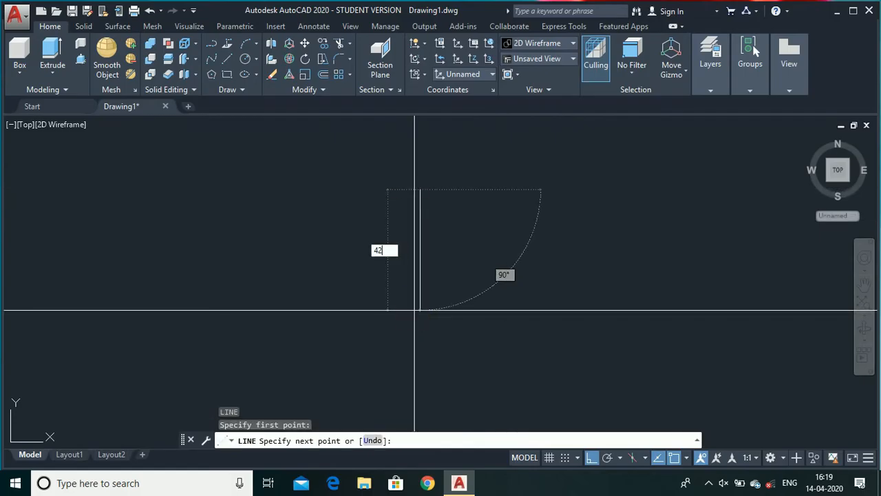
{"action": "type", "text": "42"}
{"action": "key", "text": "Return"}
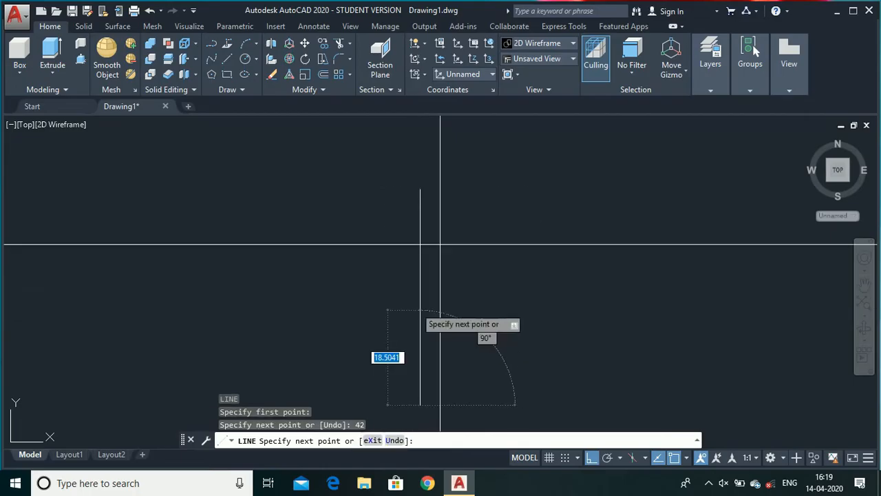
{"action": "scroll", "coordinate": [452, 228], "scroll_direction": "down", "scroll_amount": 2}
{"action": "key", "text": "Escape"}
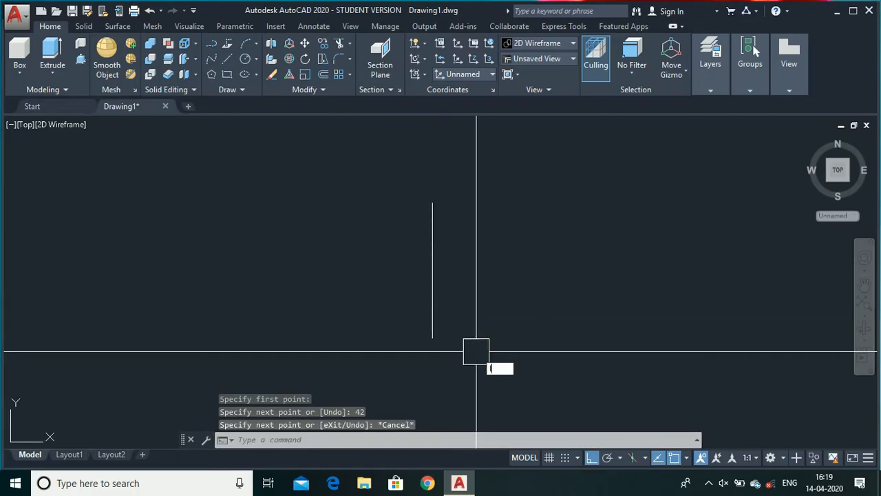
Starting 22.5 right of the vertical line's lower end, draw connected lines 11.5 left, 12 up and about 37 right.
{"action": "type", "text": "l"}
{"action": "key", "text": "Return"}
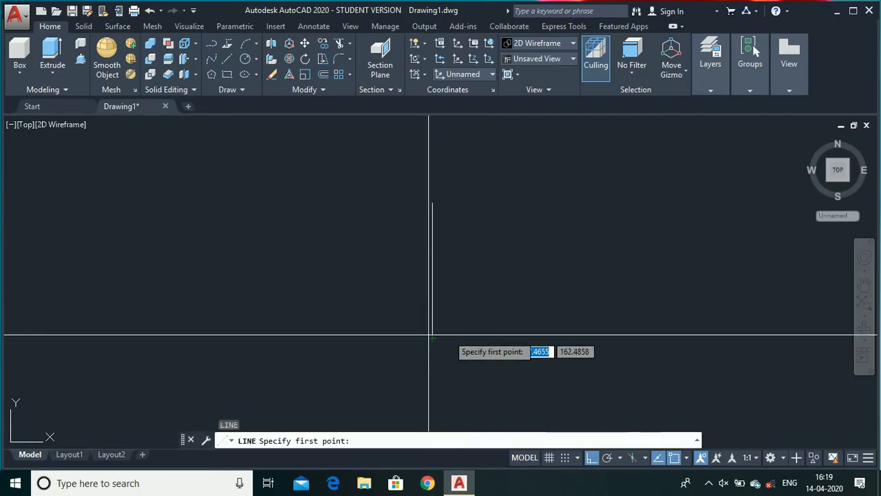
{"action": "type", "text": "22"}
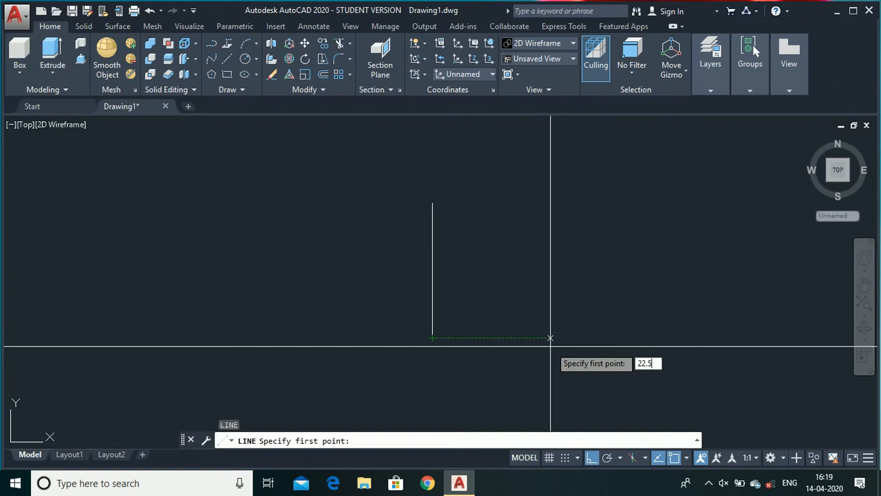
{"action": "type", "text": ".5"}
{"action": "key", "text": "Return"}
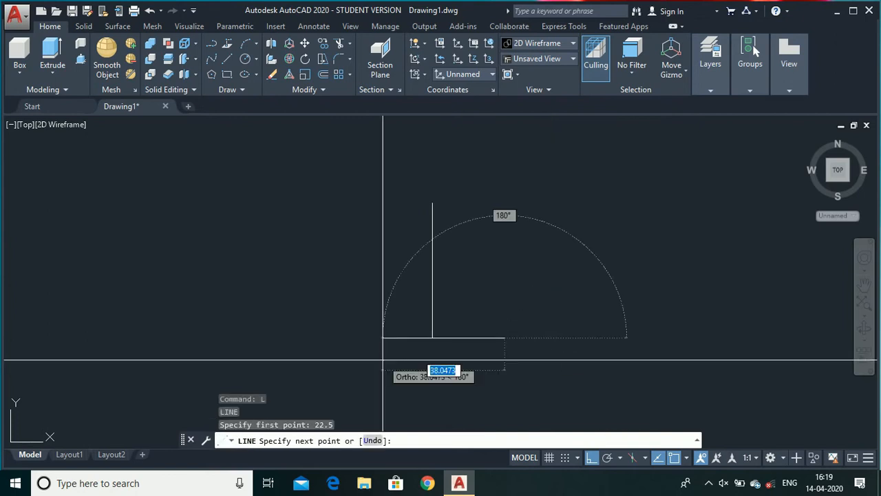
{"action": "type", "text": "11."}
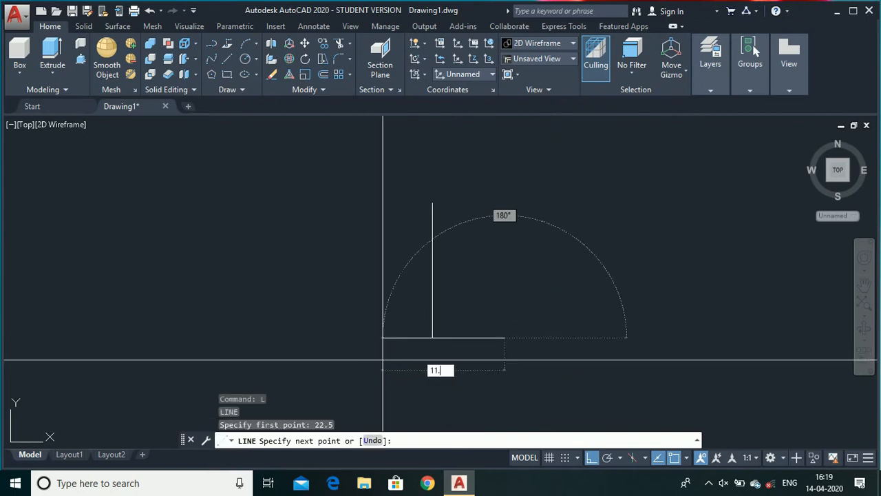
{"action": "type", "text": "5"}
{"action": "key", "text": "Return"}
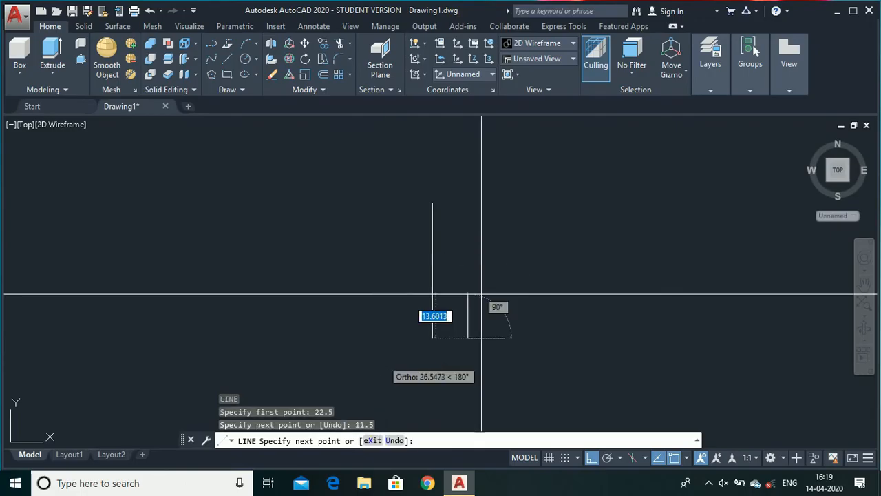
{"action": "type", "text": "12"}
{"action": "key", "text": "Return"}
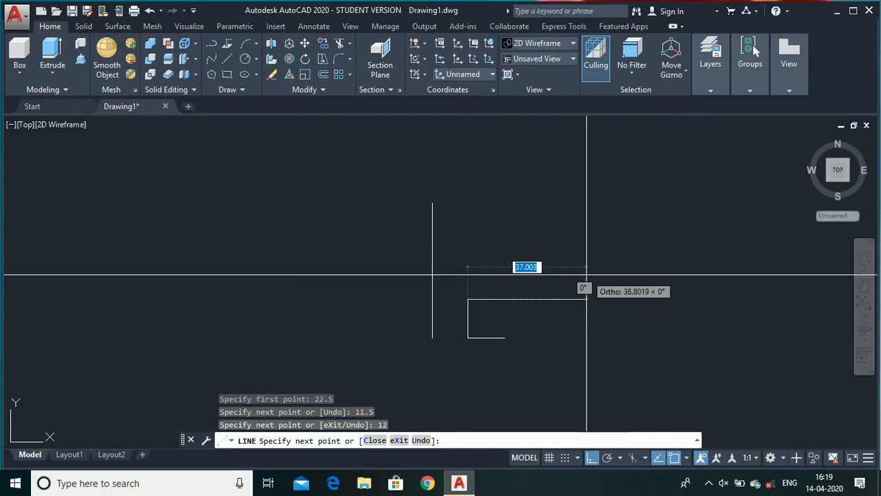
{"action": "left_click", "coordinate": [587, 267]}
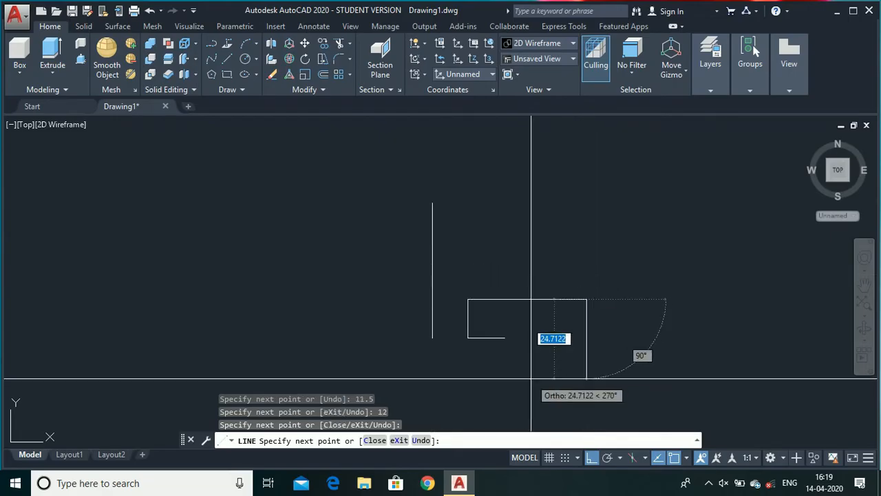
{"action": "key", "text": "Escape"}
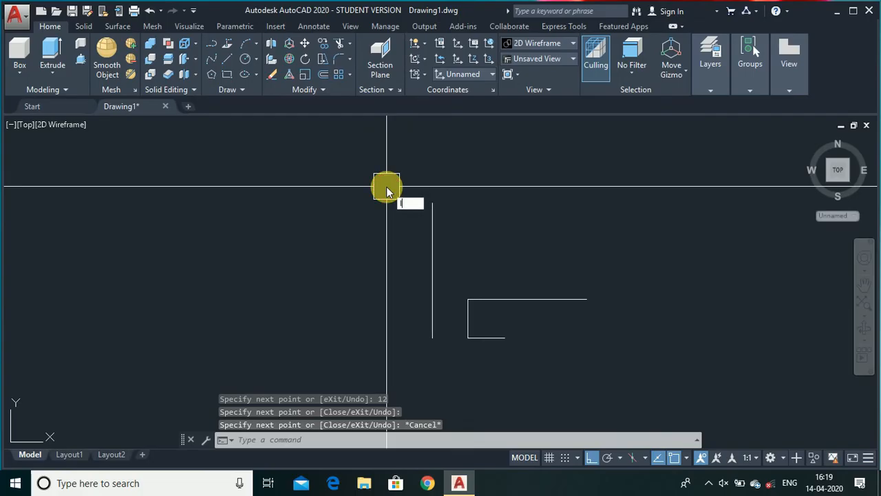
Draw a horizontal line 6 long to the left, starting 32.5 right of the vertical line's upper end.
{"action": "key", "text": "Return"}
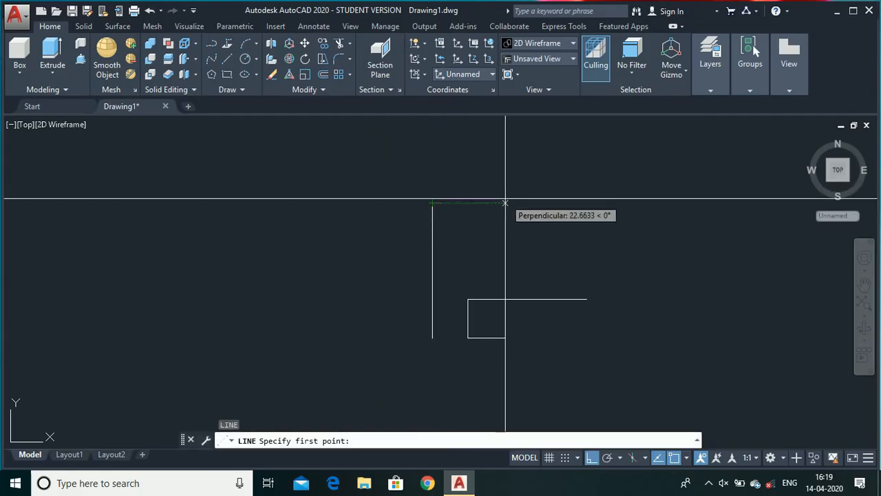
{"action": "type", "text": "32."}
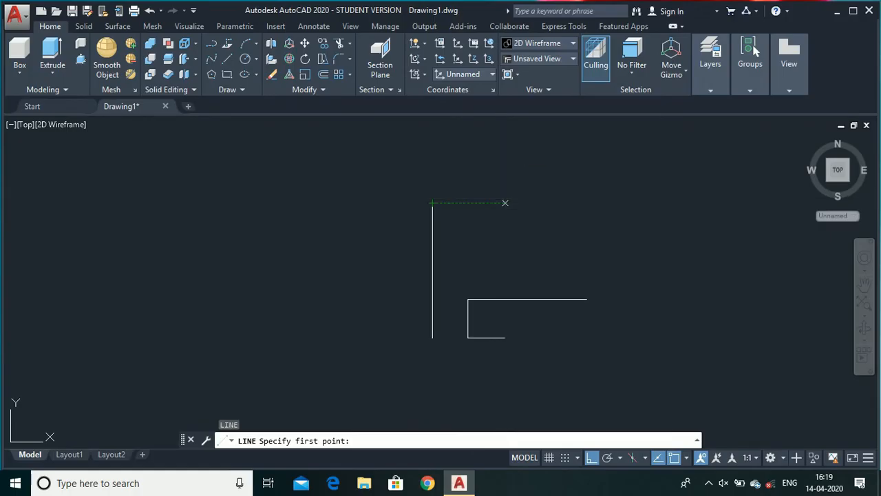
{"action": "key", "text": "Return"}
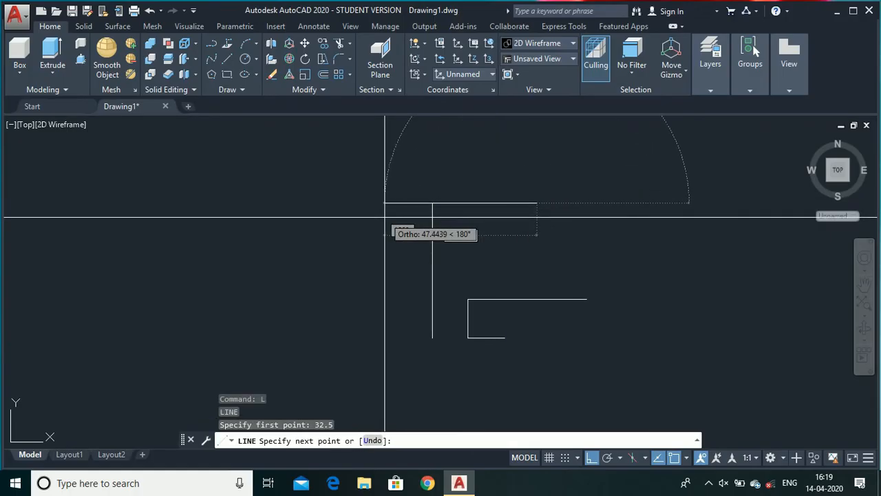
{"action": "type", "text": "6"}
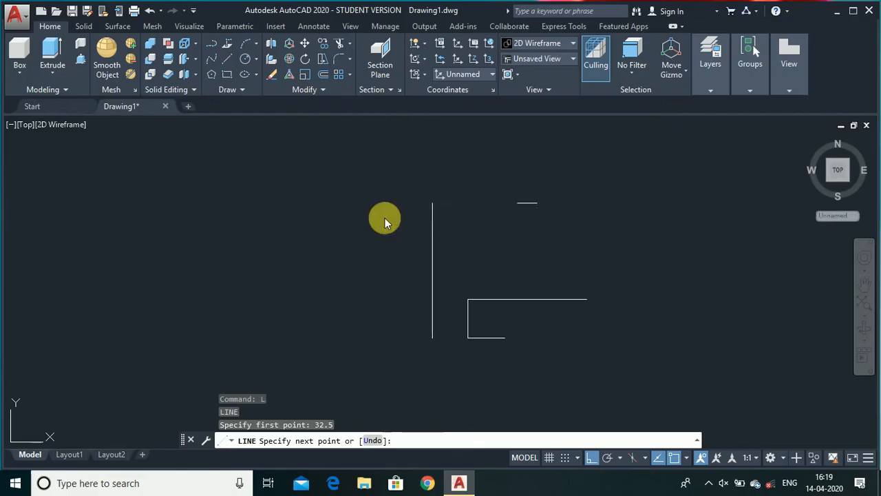
{"action": "key", "text": "Return"}
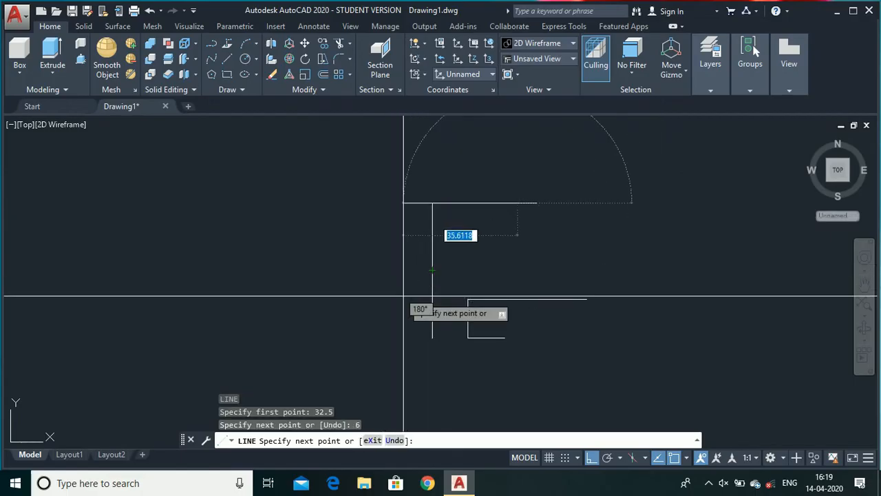
{"action": "key", "text": "Escape"}
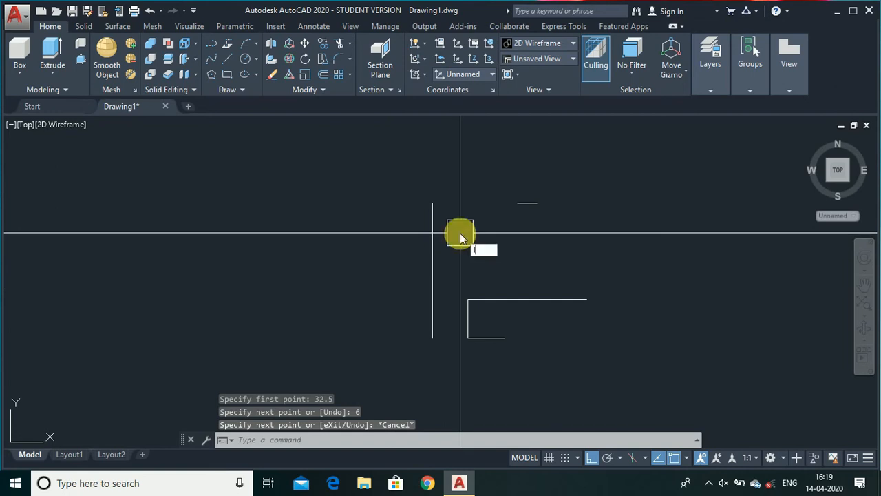
Draw a slanted line from the open right end of the profile's base up to the right end of the short upper line.
{"action": "key", "text": "Return"}
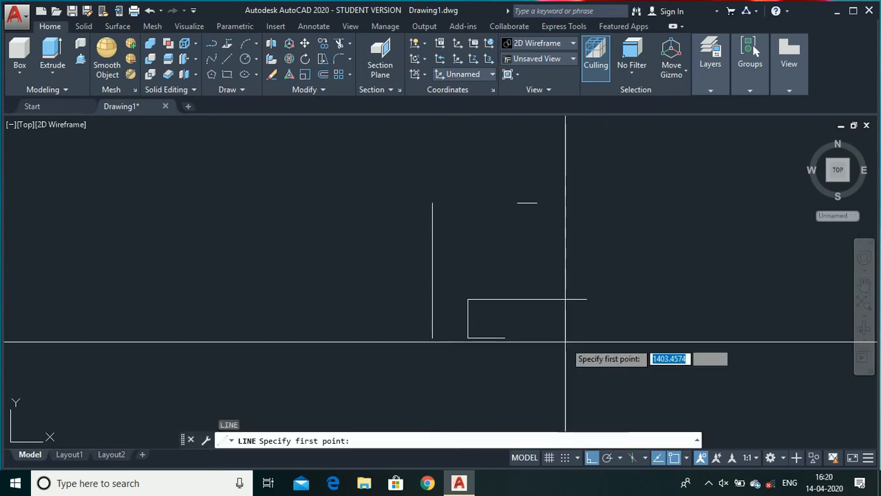
{"action": "left_click", "coordinate": [505, 338]}
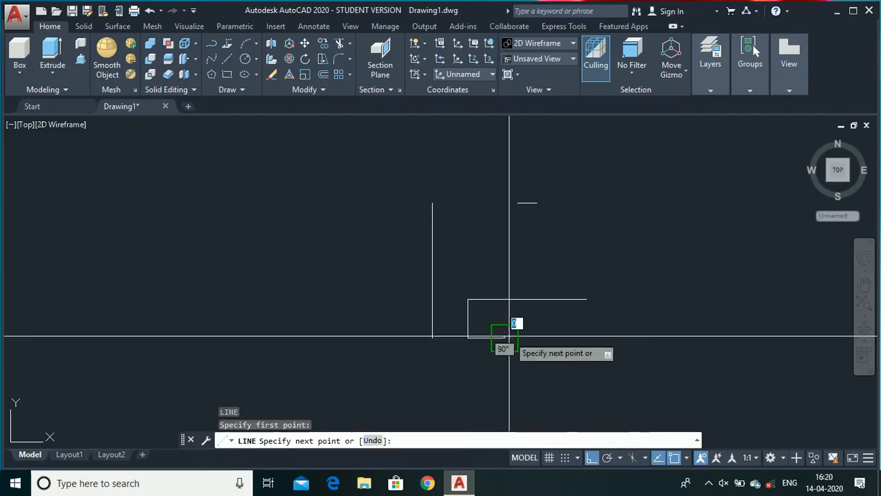
{"action": "scroll", "coordinate": [536, 201], "scroll_direction": "up", "scroll_amount": 2}
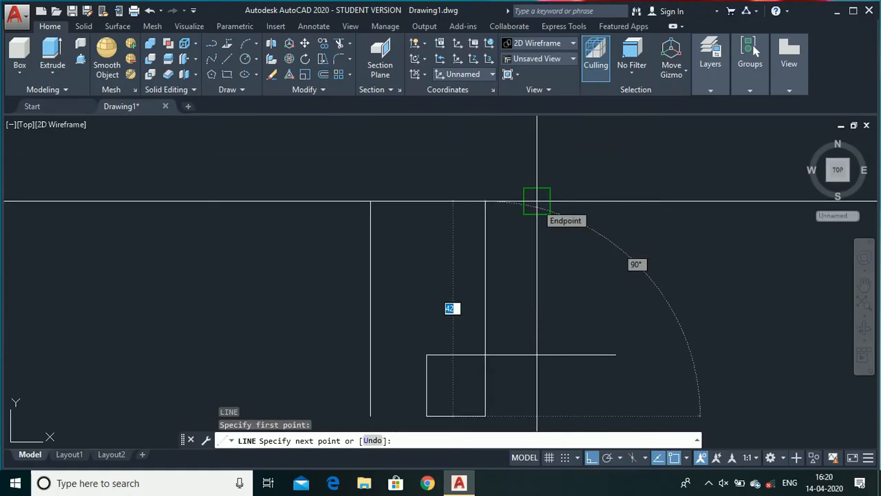
{"action": "left_click", "coordinate": [537, 201]}
{"action": "key", "text": "Escape"}
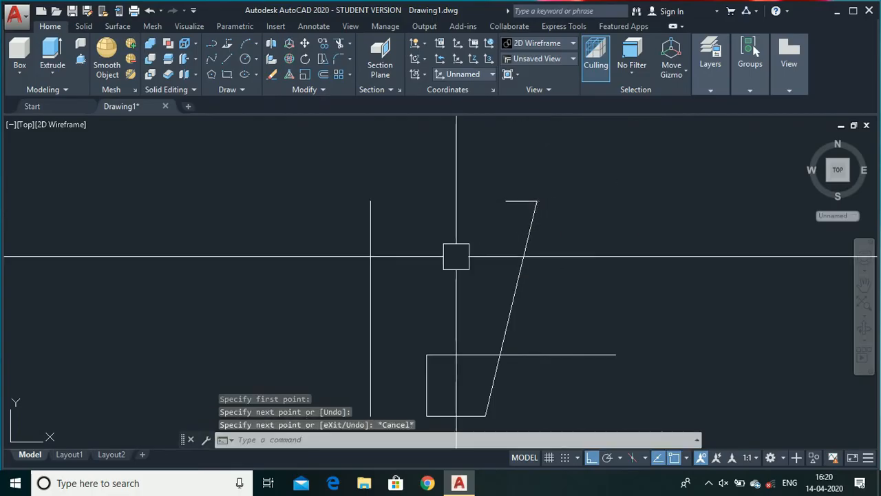
Offset the slanted line by 6 toward the vertical line.
{"action": "type", "text": "o"}
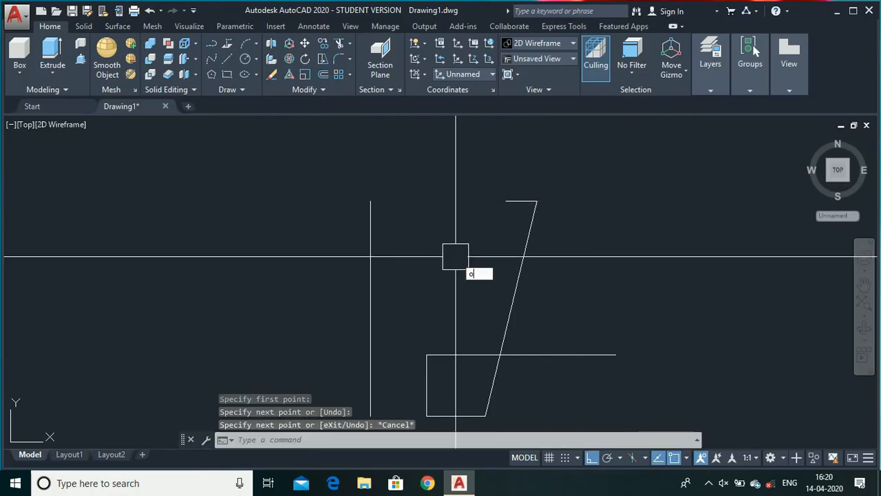
{"action": "type", "text": "ffset"}
{"action": "key", "text": "Return"}
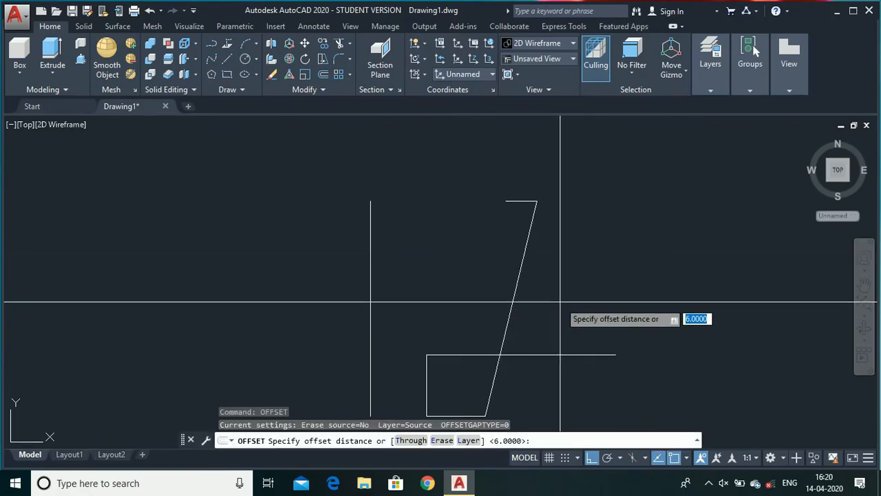
{"action": "type", "text": "6"}
{"action": "key", "text": "Return"}
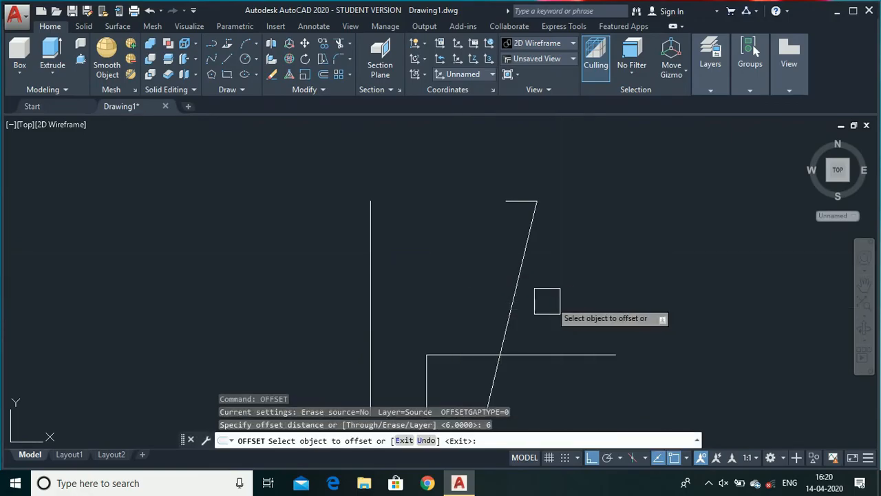
{"action": "left_click", "coordinate": [522, 296]}
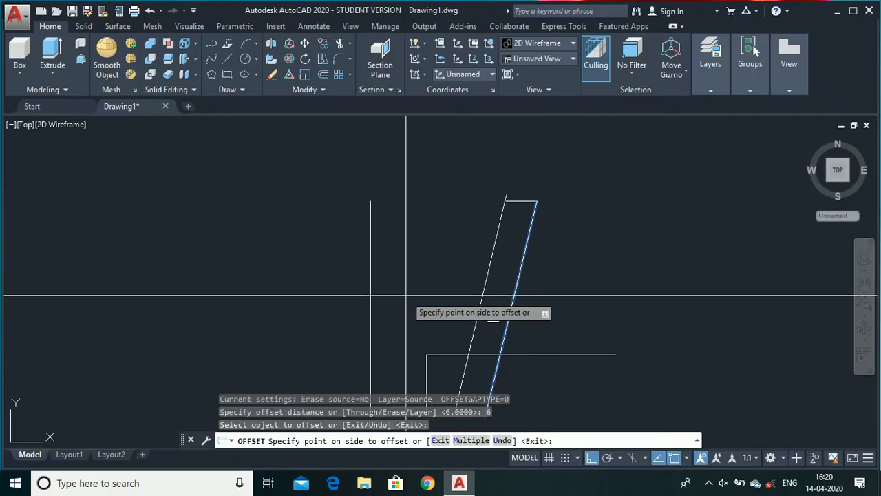
{"action": "left_click", "coordinate": [406, 297]}
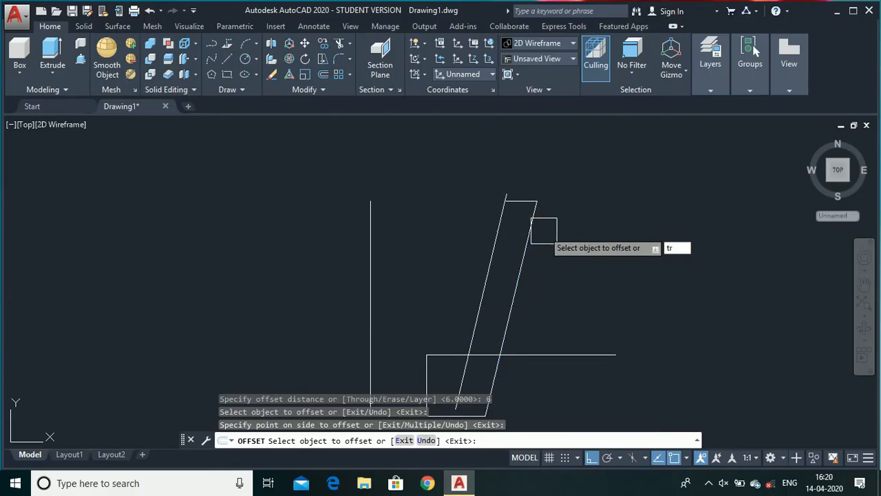
{"action": "left_click", "coordinate": [544, 231]}
{"action": "key", "text": "Return"}
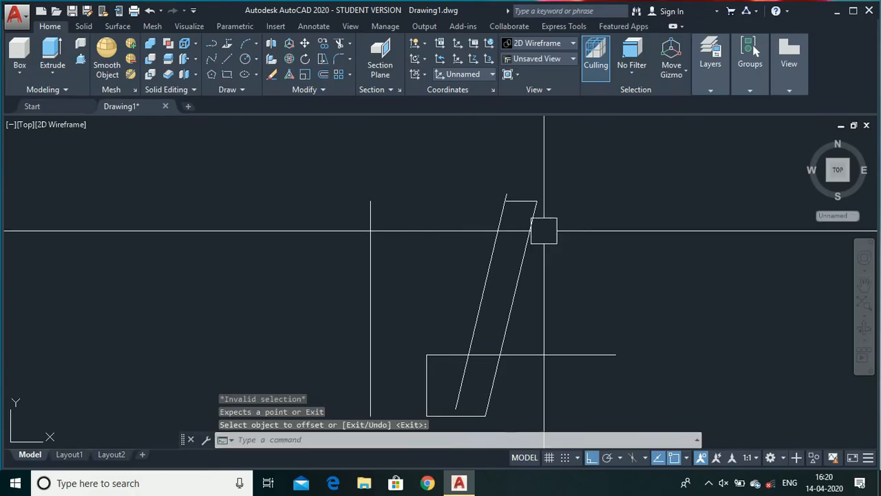
Trim the offset line below the horizontal ledge line, and trim the ledge line between the two slanted lines.
{"action": "type", "text": "tr"}
{"action": "key", "text": "Return"}
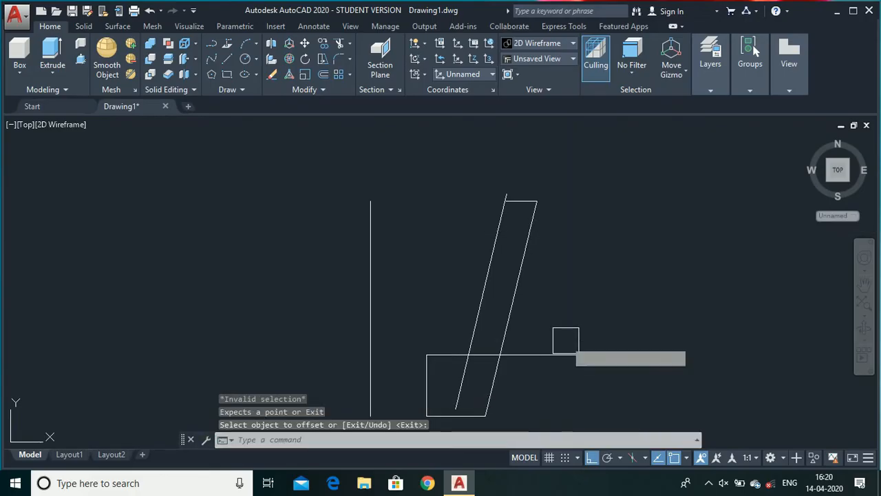
{"action": "key", "text": "Return"}
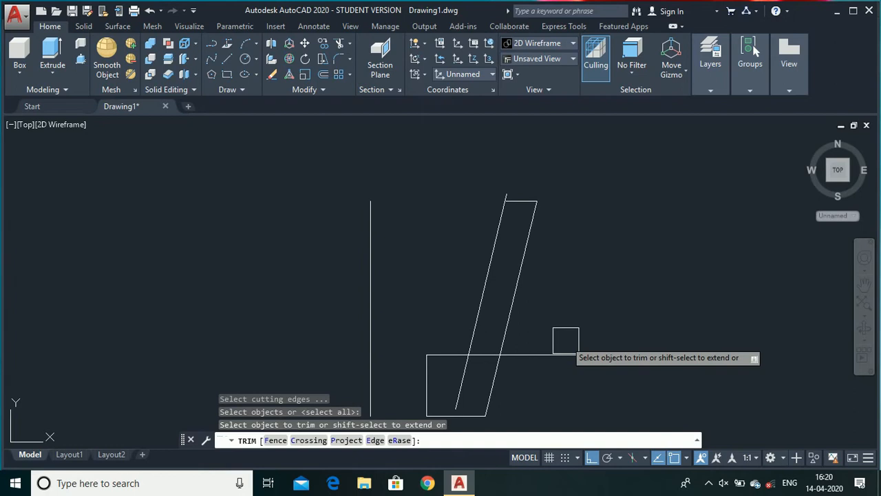
{"action": "left_click", "coordinate": [461, 383]}
{"action": "scroll", "coordinate": [489, 355], "scroll_direction": "up", "scroll_amount": 5}
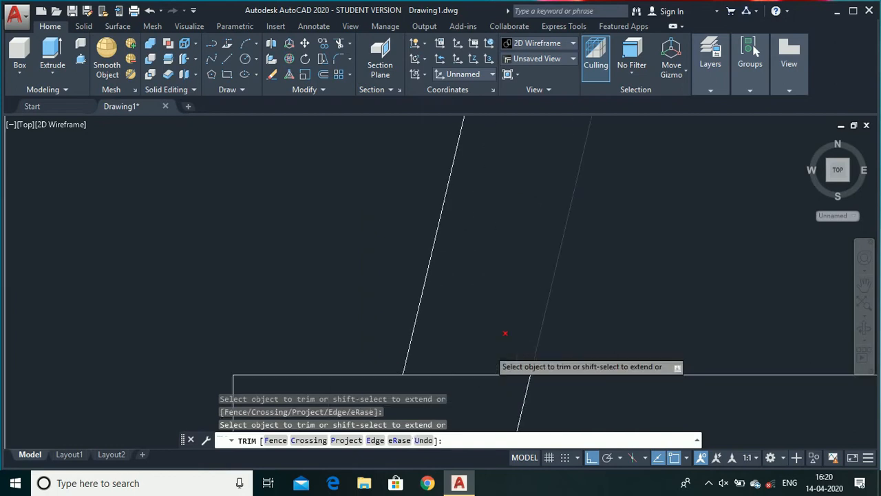
{"action": "left_click", "coordinate": [473, 373]}
{"action": "scroll", "coordinate": [472, 374], "scroll_direction": "down", "scroll_amount": 5}
{"action": "scroll", "coordinate": [495, 198], "scroll_direction": "up", "scroll_amount": 3}
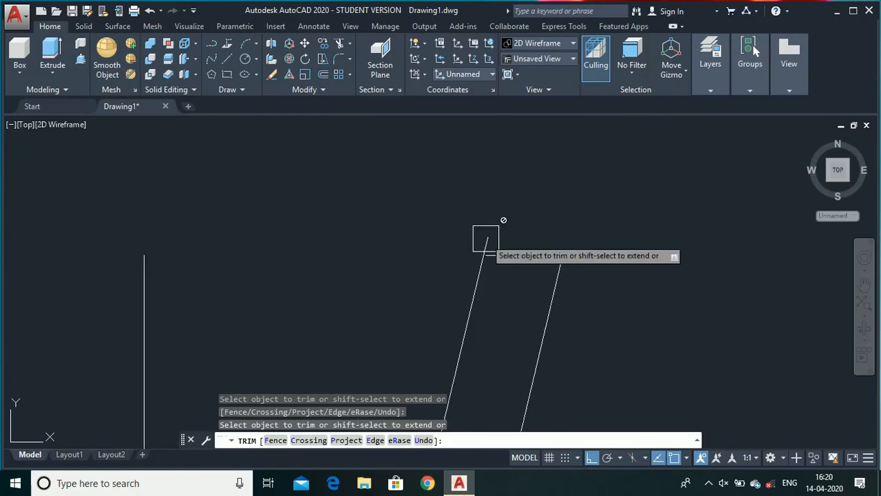
{"action": "key", "text": "Escape"}
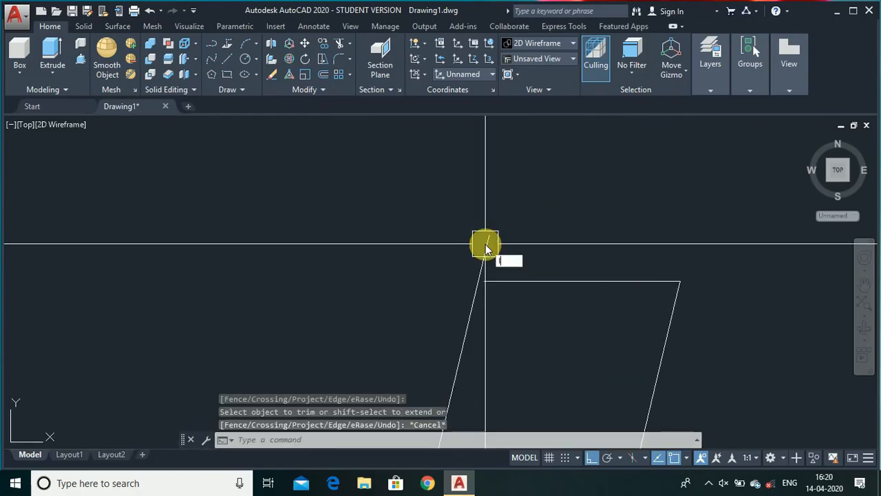
Draw a horizontal line from the short upper line's left end leftward past the offset slanted line.
{"action": "type", "text": "l"}
{"action": "key", "text": "Return"}
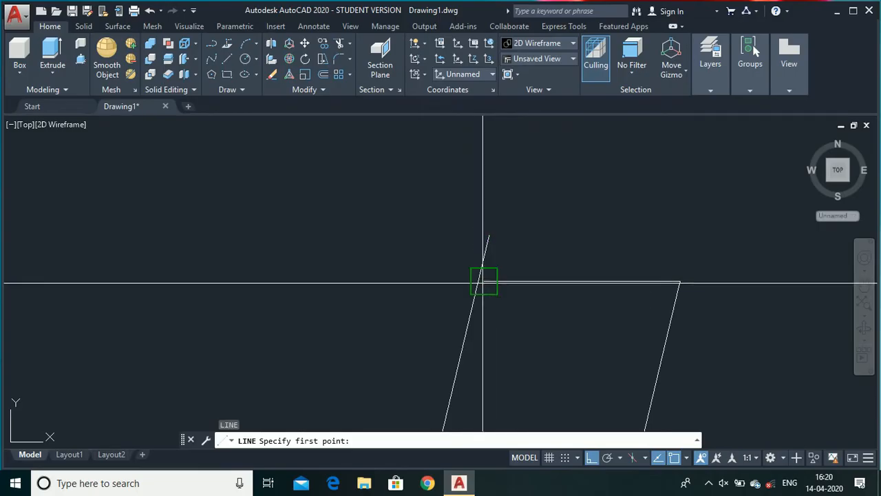
{"action": "left_click", "coordinate": [485, 282]}
{"action": "left_click", "coordinate": [400, 282]}
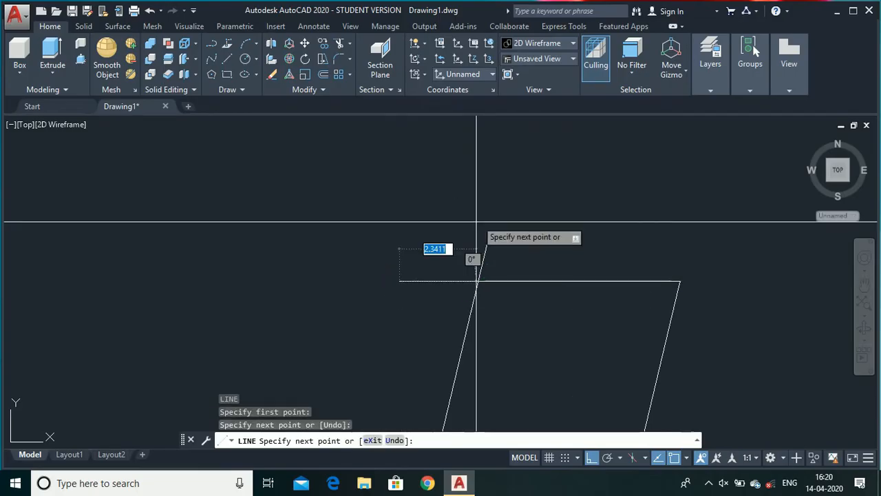
{"action": "key", "text": "Escape"}
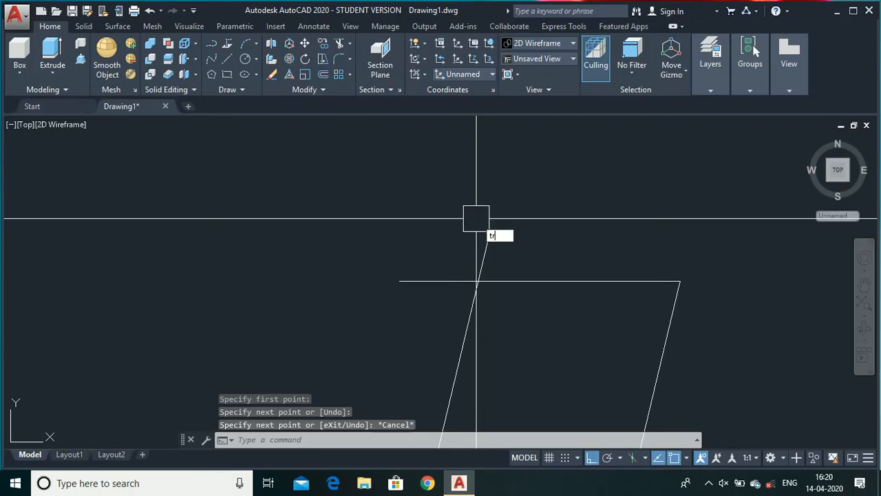
Trim the offset line above the upper horizontal line and the horizontal excess to the left of the offset line.
{"action": "type", "text": "tr"}
{"action": "key", "text": "Return"}
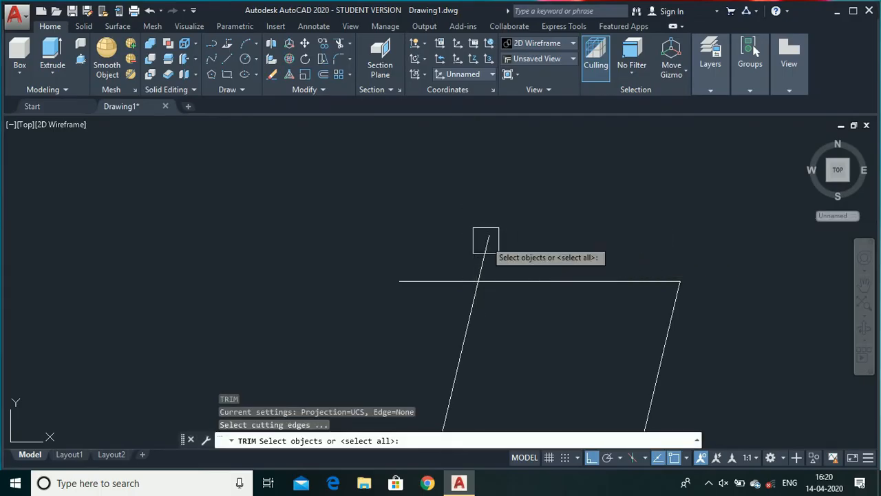
{"action": "key", "text": "Return"}
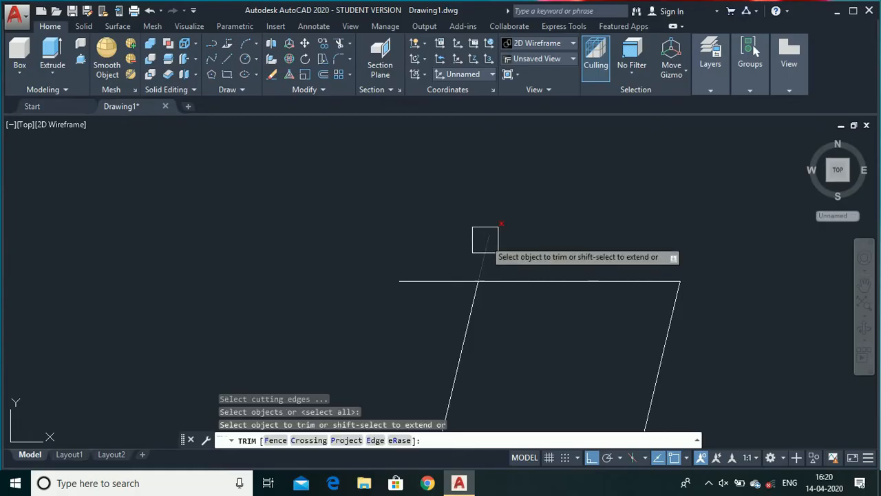
{"action": "left_click", "coordinate": [417, 298]}
{"action": "left_click", "coordinate": [432, 259]}
{"action": "scroll", "coordinate": [438, 251], "scroll_direction": "down", "scroll_amount": 4}
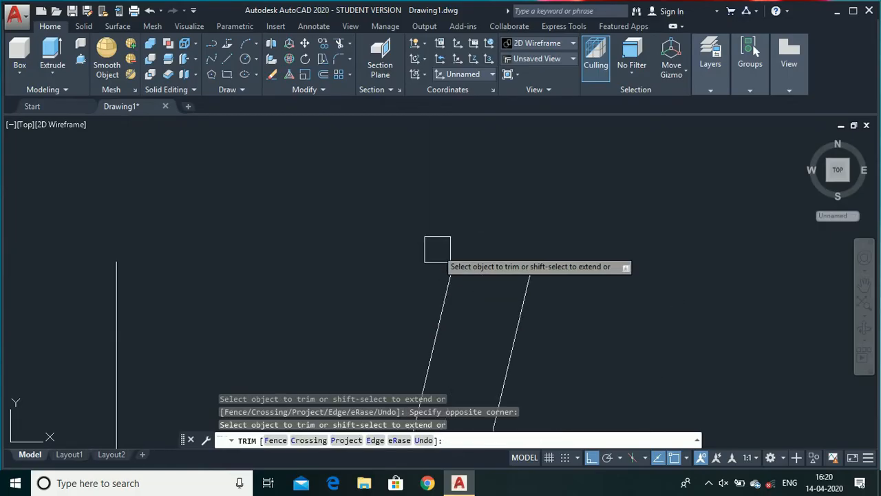
{"action": "left_click", "coordinate": [507, 405]}
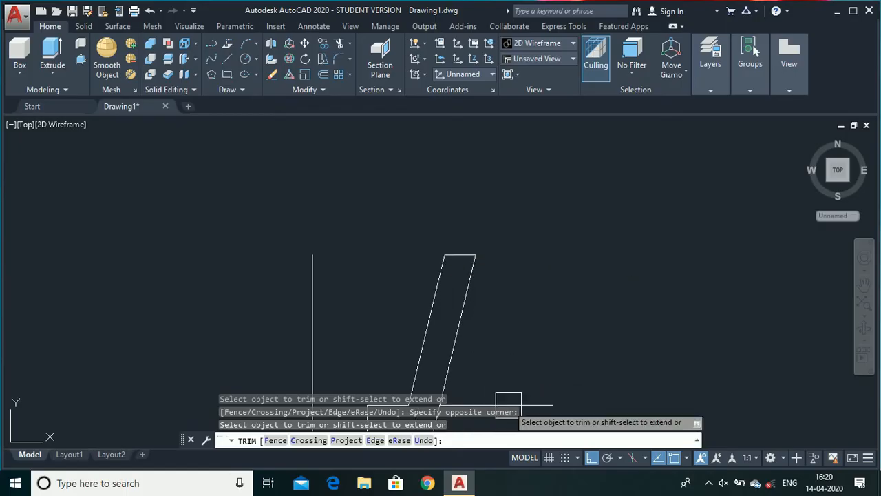
{"action": "key", "text": "Escape"}
Erase the leftover piece of the ledge line outside the outer slanted line.
{"action": "left_click", "coordinate": [518, 399]}
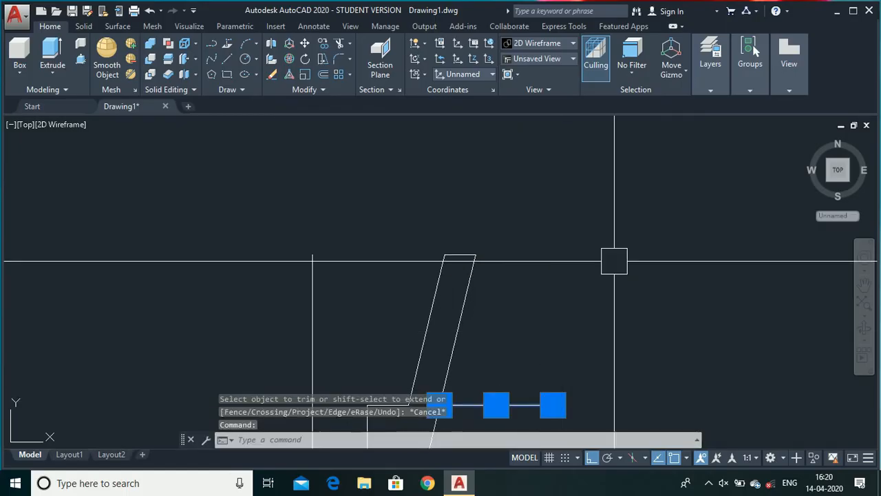
{"action": "key", "text": "Delete"}
{"action": "scroll", "coordinate": [620, 247], "scroll_direction": "down", "scroll_amount": 2}
{"action": "scroll", "coordinate": [557, 351], "scroll_direction": "up", "scroll_amount": 1}
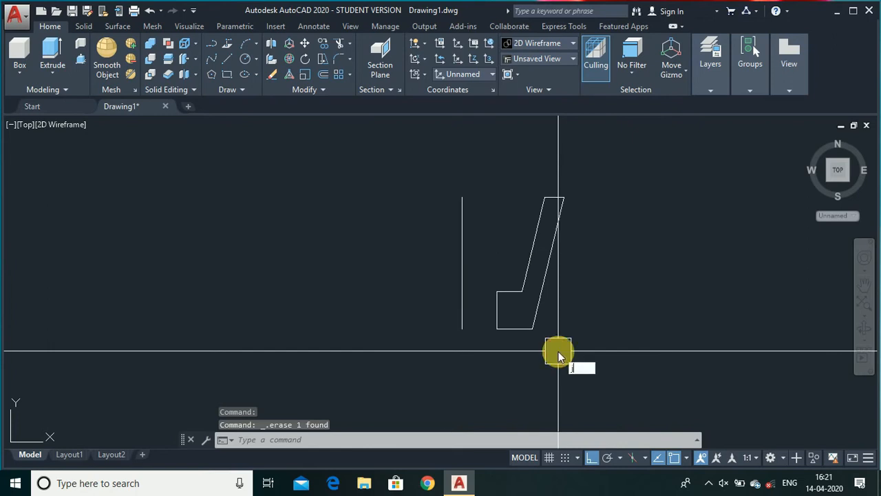
Join all the lines of the fourth part's closed profile into one polyline, leaving out the vertical axis line.
{"action": "key", "text": "Return"}
{"action": "left_click", "coordinate": [474, 144]}
{"action": "left_click", "coordinate": [603, 403]}
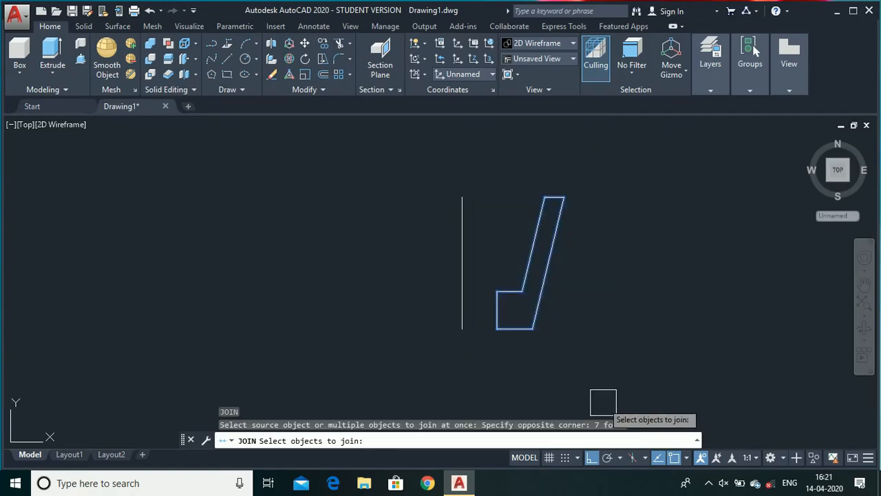
{"action": "right_click", "coordinate": [604, 406]}
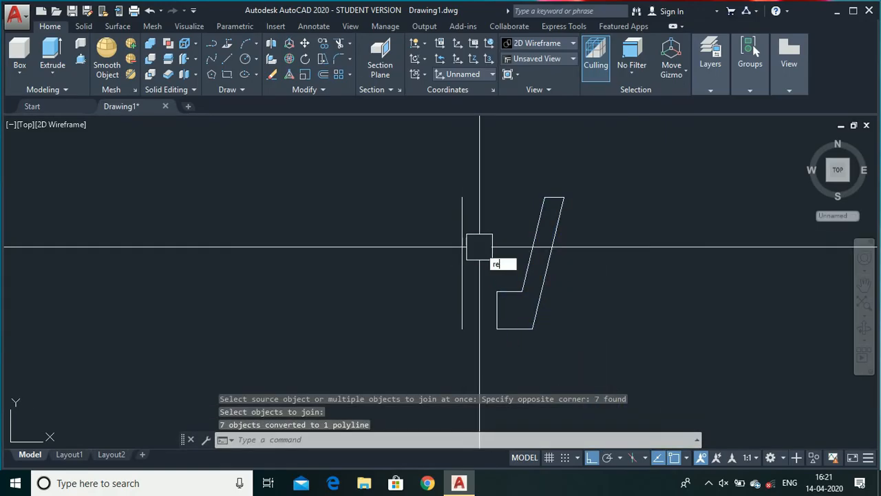
Revolve the joined profile a full 360° about the 42-long vertical line.
{"action": "type", "text": "rev"}
{"action": "key", "text": "Return"}
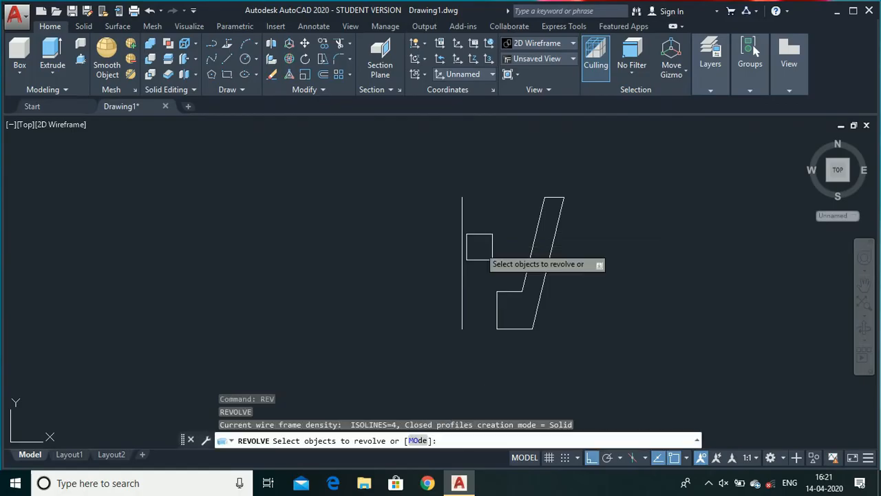
{"action": "left_click", "coordinate": [521, 323]}
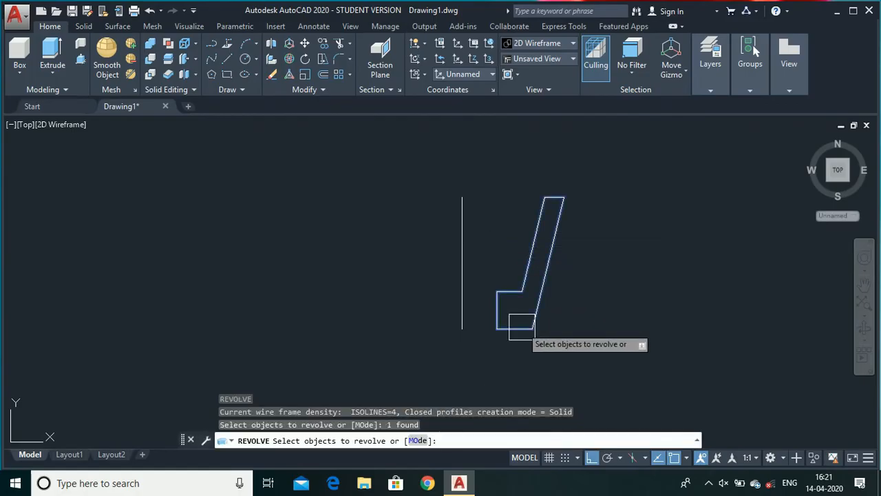
{"action": "key", "text": "Return"}
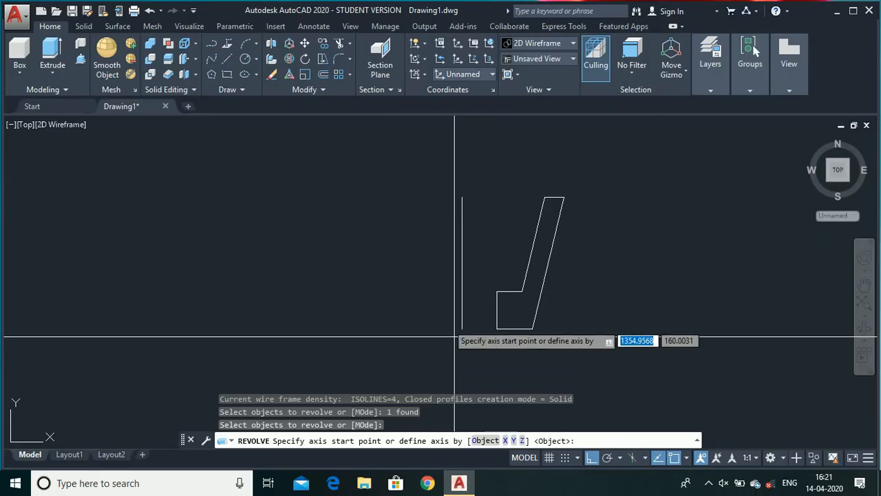
{"action": "left_click", "coordinate": [462, 327]}
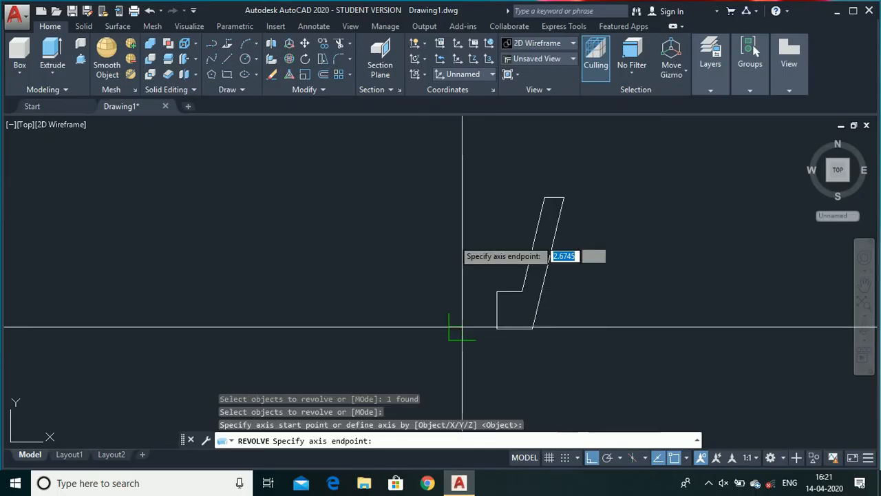
{"action": "left_click", "coordinate": [460, 137]}
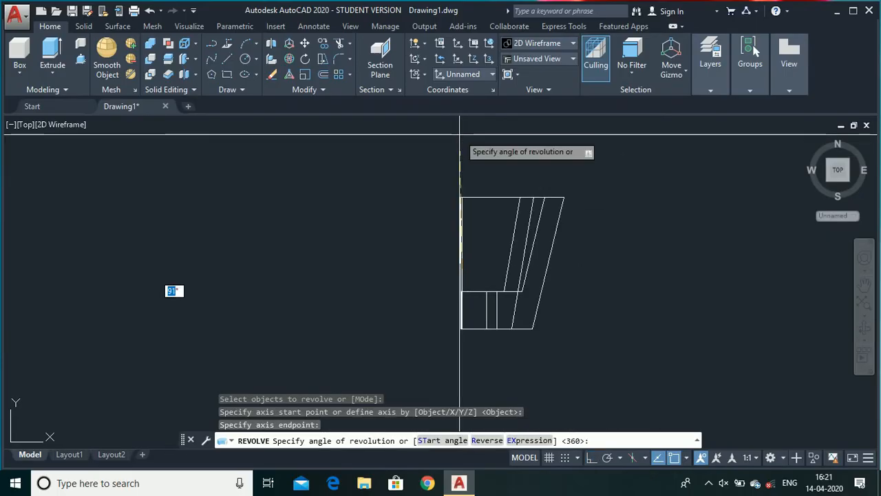
{"action": "key", "text": "Return"}
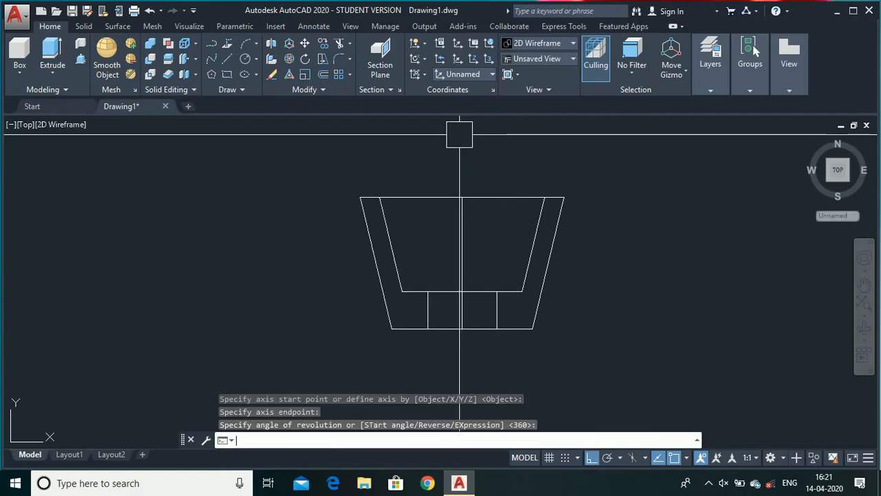
{"action": "scroll", "coordinate": [257, 287], "scroll_direction": "down", "scroll_amount": 4}
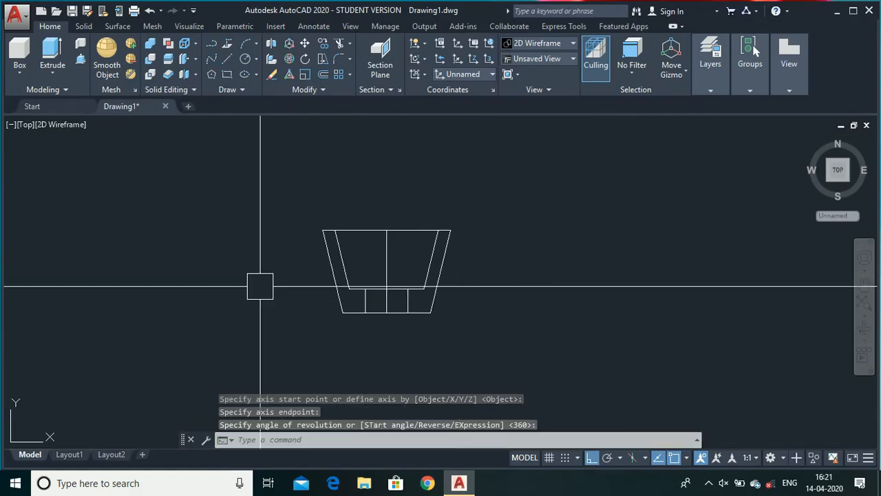
In the SW isometric view, draw a circle of diameter 10 in the empty space beside the hollow tapered part.
{"action": "left_click", "coordinate": [830, 179]}
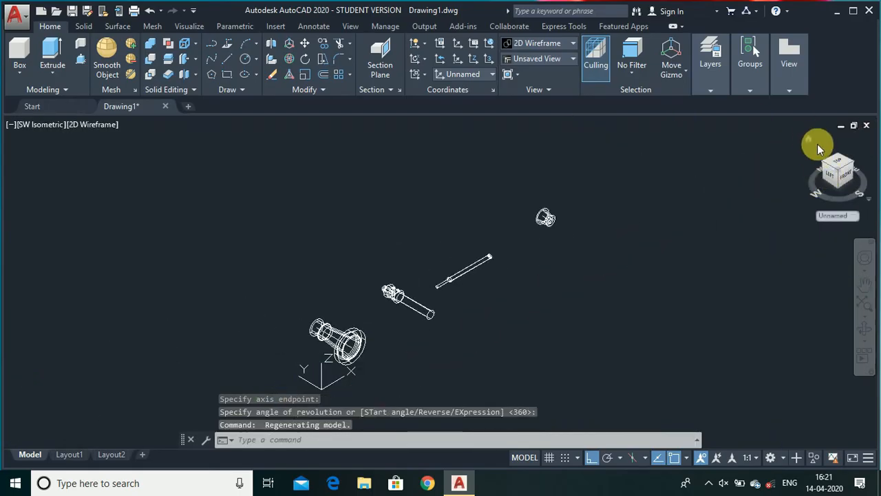
{"action": "scroll", "coordinate": [569, 217], "scroll_direction": "up", "scroll_amount": 10}
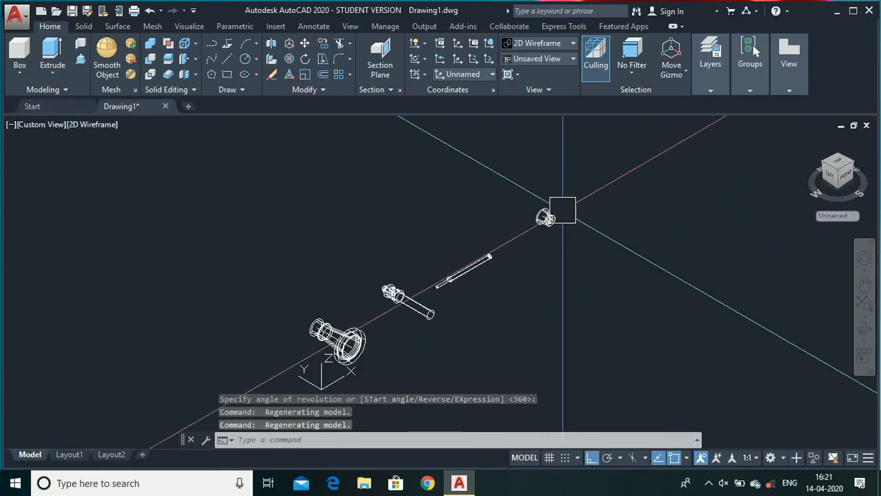
{"action": "scroll", "coordinate": [493, 247], "scroll_direction": "down", "scroll_amount": 2}
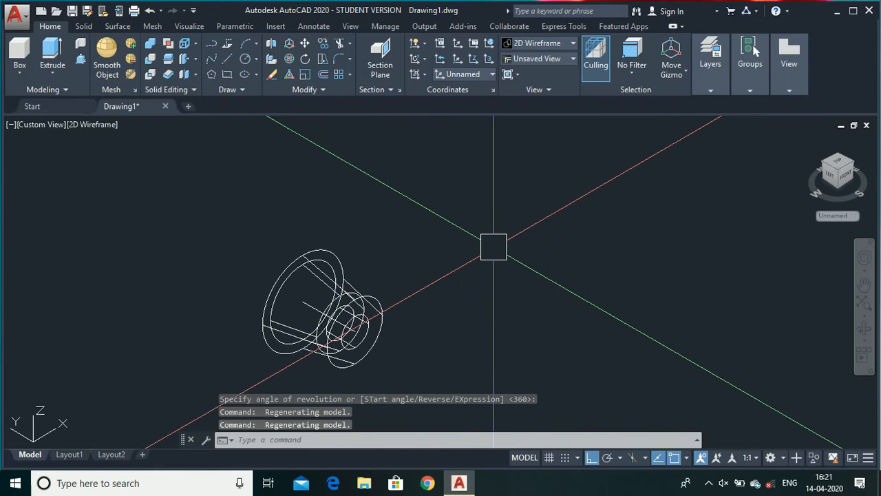
{"action": "key", "text": "Return"}
{"action": "left_click", "coordinate": [494, 247]}
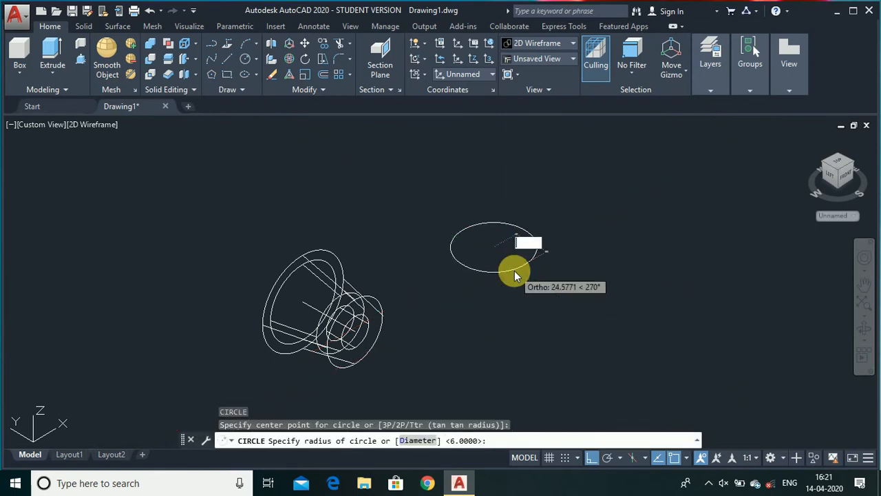
{"action": "type", "text": "d"}
{"action": "key", "text": "Return"}
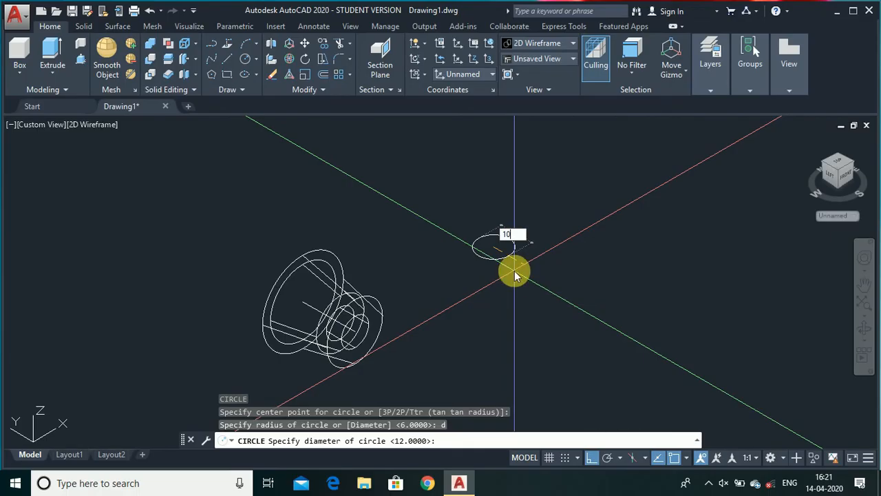
{"action": "key", "text": "Return"}
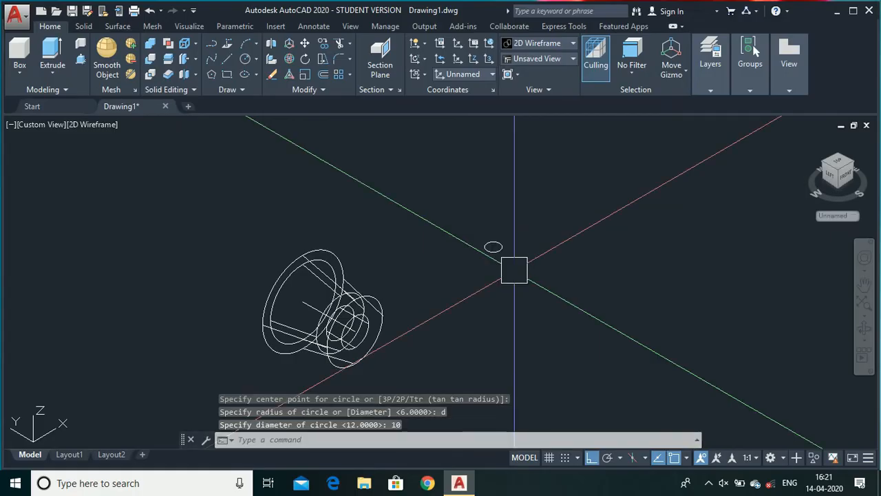
{"action": "scroll", "coordinate": [494, 246], "scroll_direction": "up", "scroll_amount": 2}
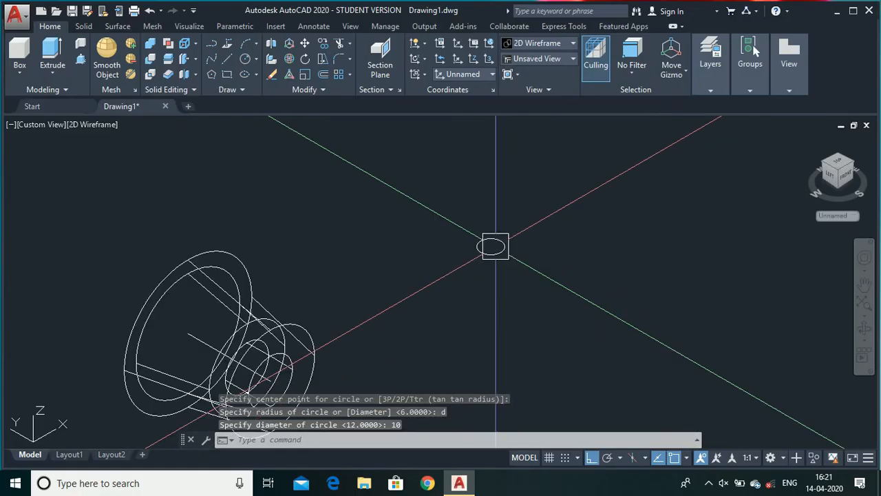
{"action": "type", "text": "l"}
{"action": "key", "text": "Return"}
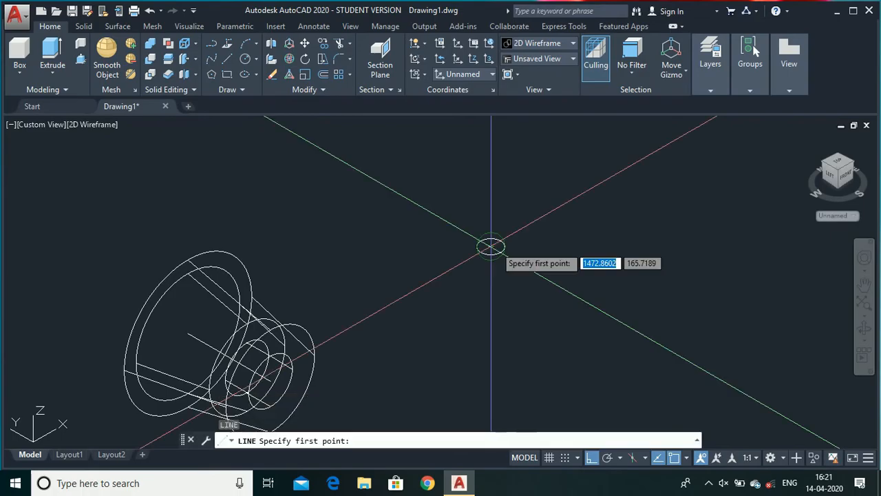
{"action": "key", "text": "Escape"}
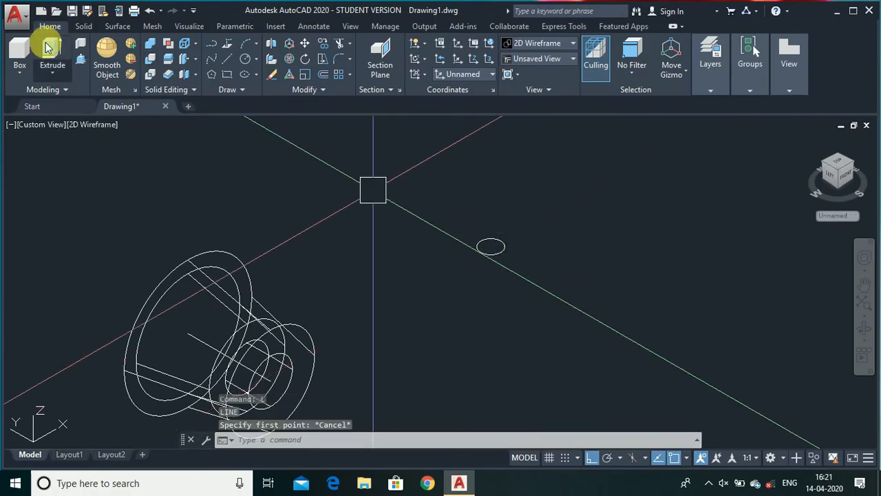
Extrude the 10-diameter circle upward to a height of 100 as a solid cylinder.
{"action": "left_click", "coordinate": [88, 69]}
{"action": "left_click", "coordinate": [505, 248]}
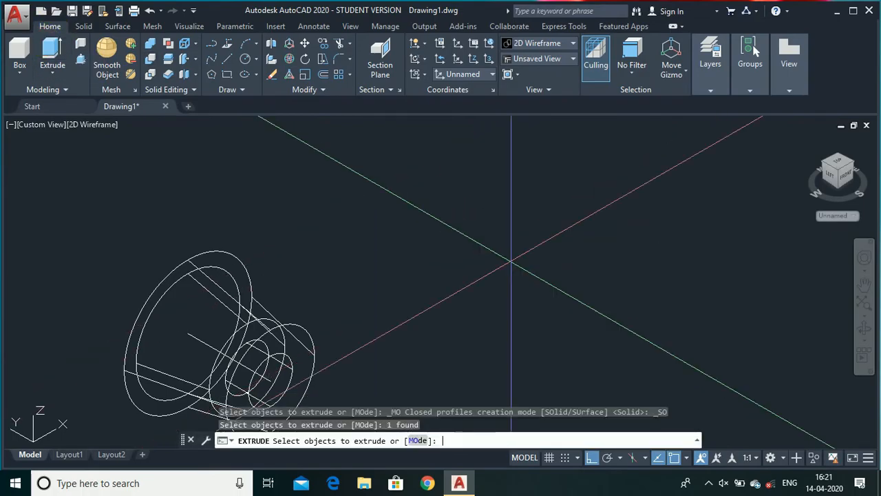
{"action": "key", "text": "Return"}
{"action": "type", "text": "1"}
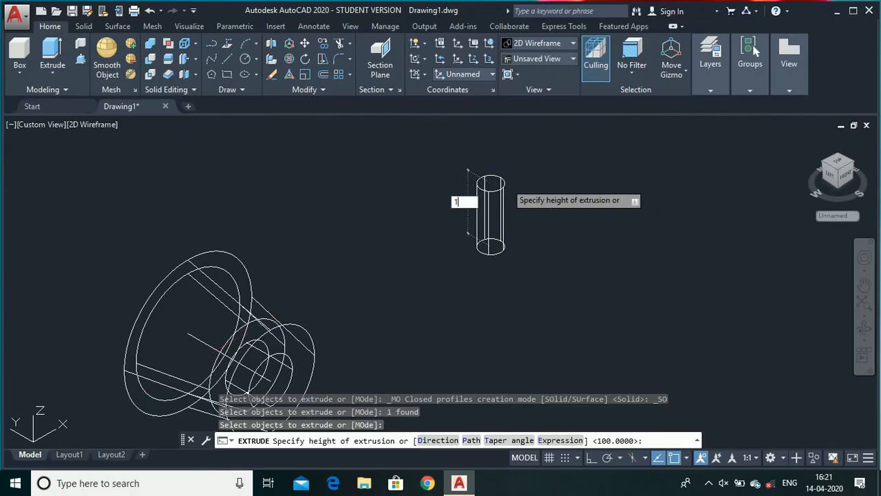
{"action": "key", "text": "Return"}
{"action": "scroll", "coordinate": [506, 182], "scroll_direction": "down", "scroll_amount": 4}
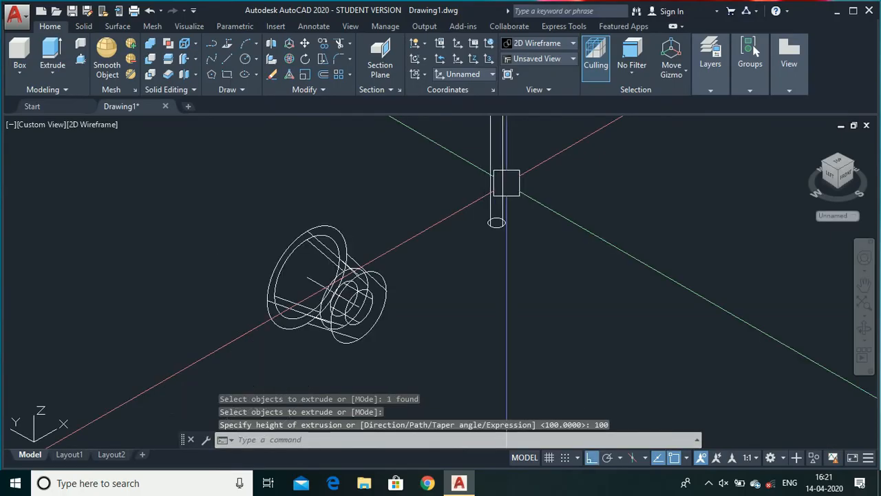
Draw a centre line through the cylinder from its bottom centre to its top centre.
{"action": "scroll", "coordinate": [512, 127], "scroll_direction": "up", "scroll_amount": 4}
{"action": "type", "text": "l"}
{"action": "key", "text": "Return"}
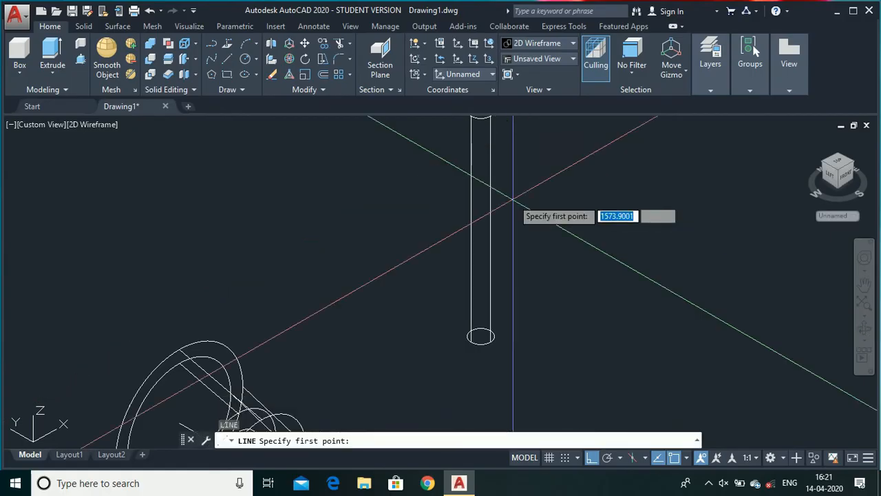
{"action": "left_click", "coordinate": [481, 336]}
{"action": "scroll", "coordinate": [486, 254], "scroll_direction": "down", "scroll_amount": 4}
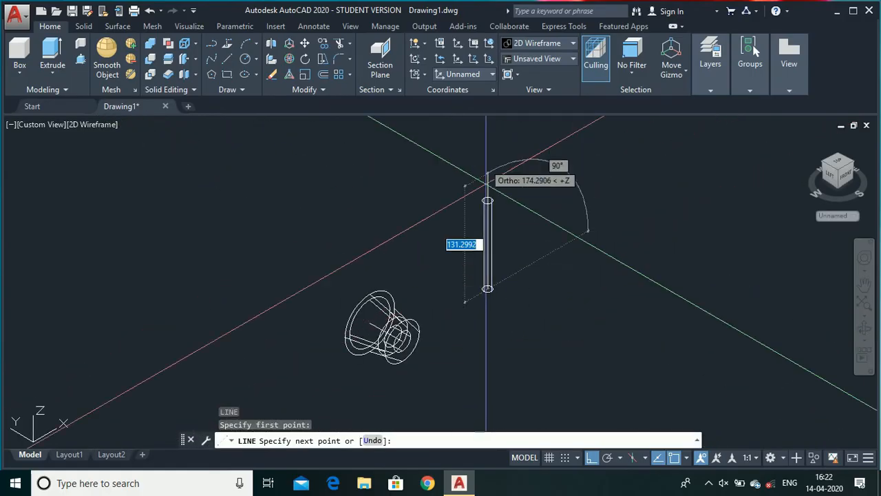
{"action": "scroll", "coordinate": [484, 201], "scroll_direction": "up", "scroll_amount": 4}
{"action": "left_click", "coordinate": [475, 199]}
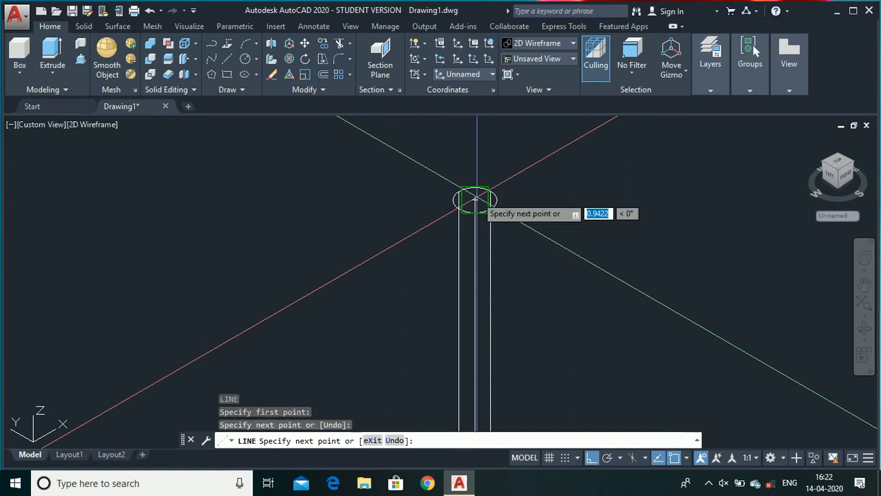
{"action": "scroll", "coordinate": [475, 198], "scroll_direction": "down", "scroll_amount": 4}
{"action": "key", "text": "Escape"}
{"action": "scroll", "coordinate": [525, 225], "scroll_direction": "up", "scroll_amount": 3}
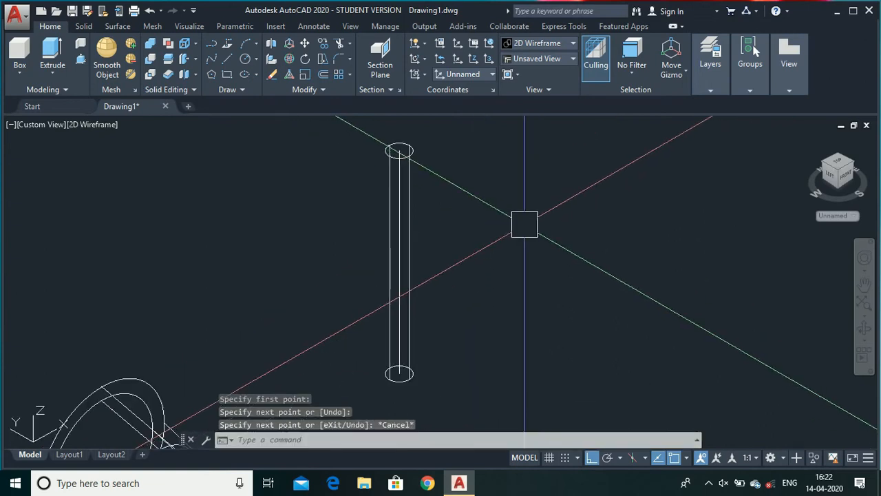
Copy the cylinder and its centre line, using the line's midpoint as base point, to a spot along the Y direction nearby.
{"action": "type", "text": "copY"}
{"action": "key", "text": "Return"}
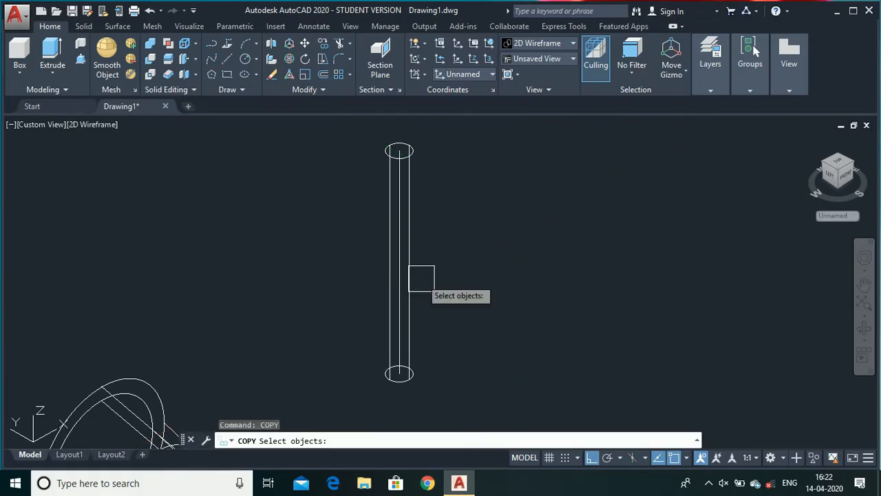
{"action": "left_click", "coordinate": [325, 135]}
{"action": "left_click", "coordinate": [529, 393]}
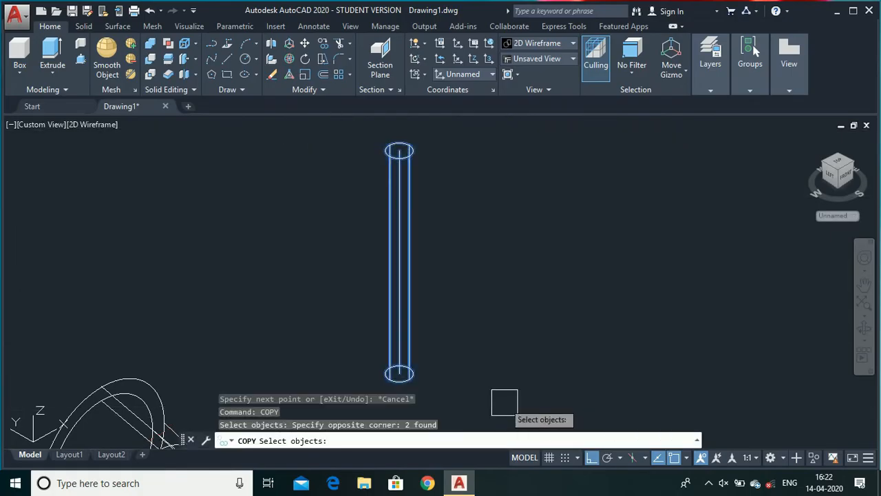
{"action": "key", "text": "Return"}
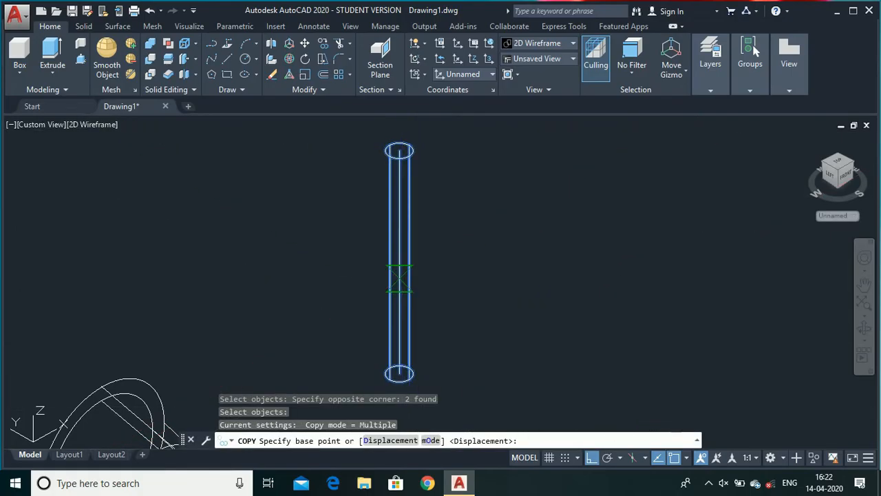
{"action": "left_click", "coordinate": [400, 279]}
{"action": "left_click", "coordinate": [553, 275]}
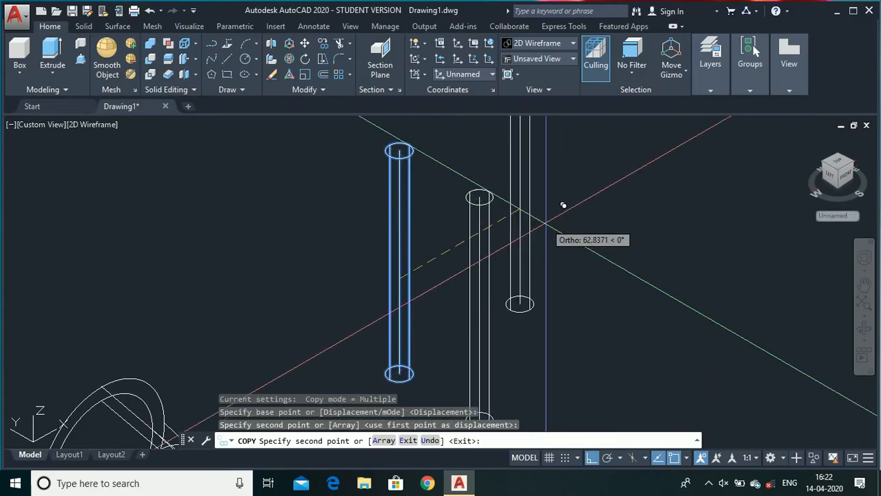
{"action": "key", "text": "Escape"}
{"action": "scroll", "coordinate": [546, 221], "scroll_direction": "down", "scroll_amount": 4}
{"action": "scroll", "coordinate": [548, 300], "scroll_direction": "up", "scroll_amount": 2}
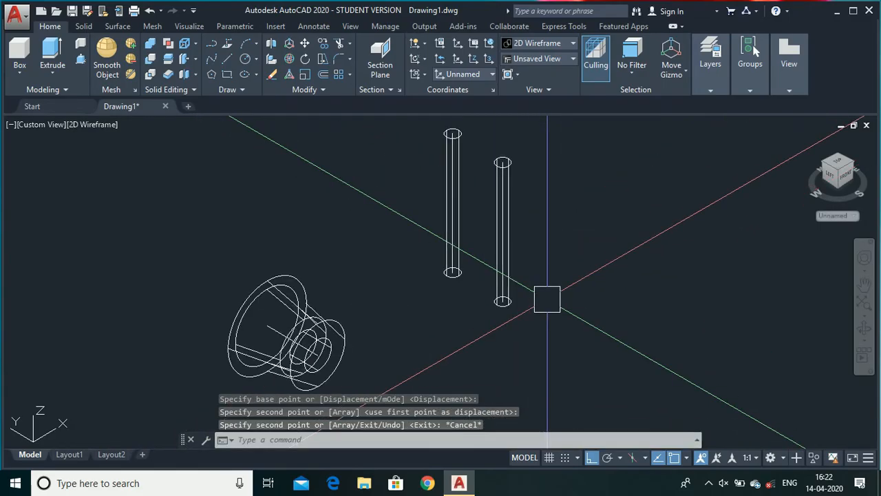
Rotate the copied cylinder and its centre line in 3D by 90° about the Y axis through its bottom centre.
{"action": "type", "text": "tate"}
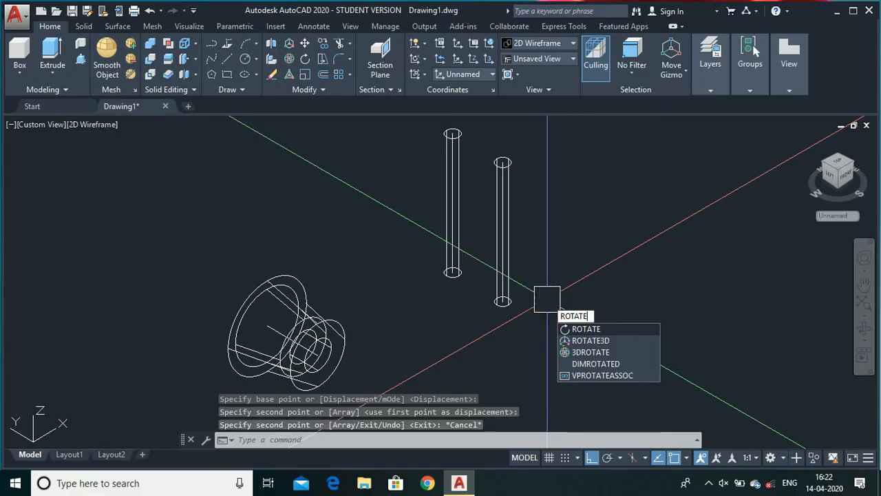
{"action": "type", "text": "3d"}
{"action": "key", "text": "Return"}
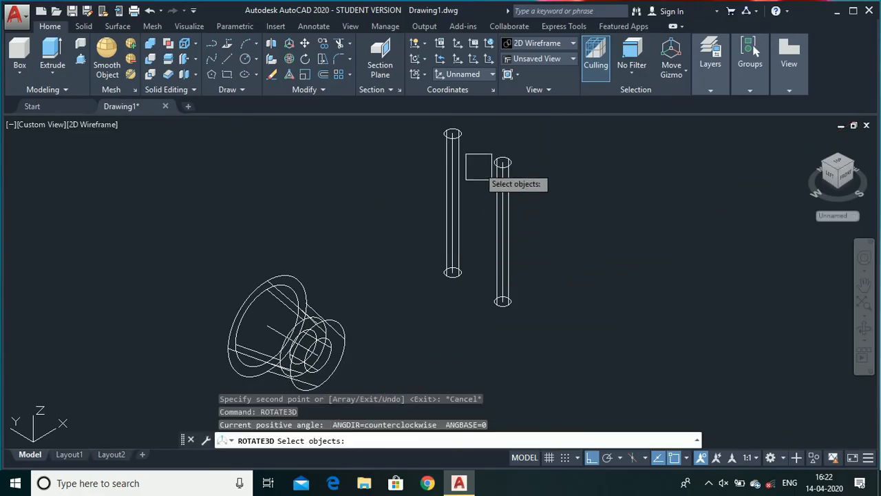
{"action": "left_click", "coordinate": [490, 142]}
{"action": "left_click", "coordinate": [532, 322]}
{"action": "key", "text": "Return"}
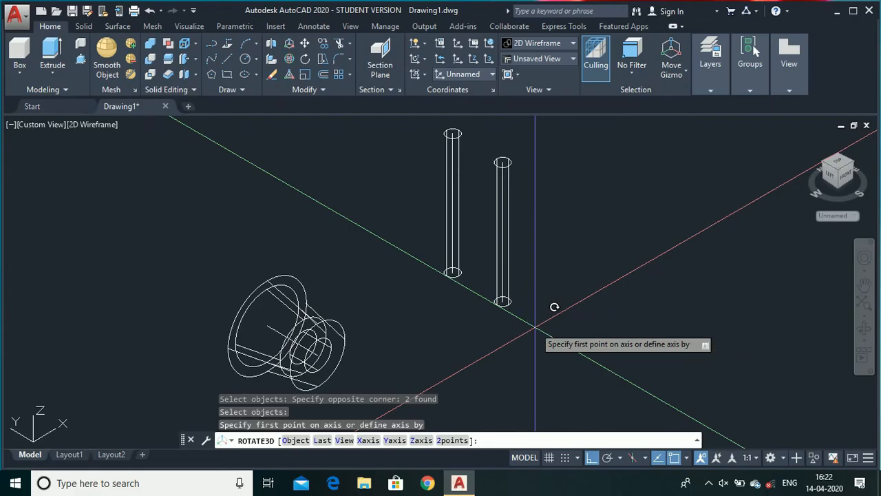
{"action": "type", "text": "y"}
{"action": "key", "text": "Return"}
{"action": "left_click", "coordinate": [502, 300]}
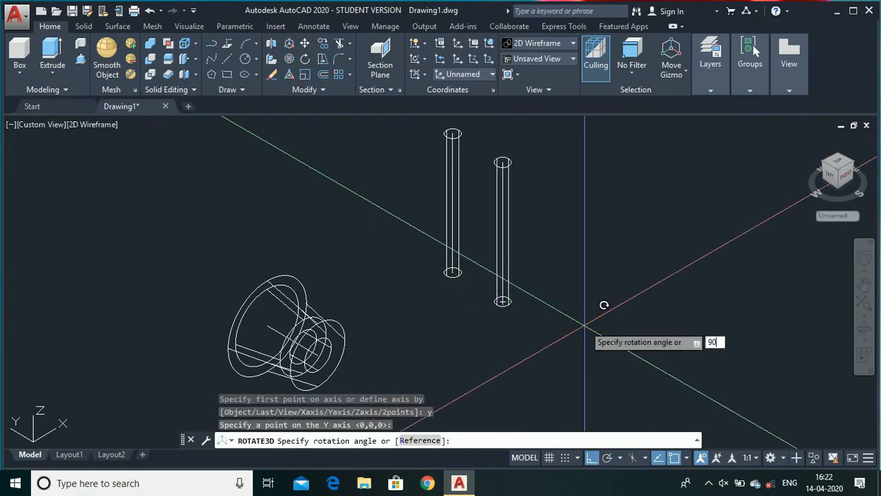
{"action": "key", "text": "Return"}
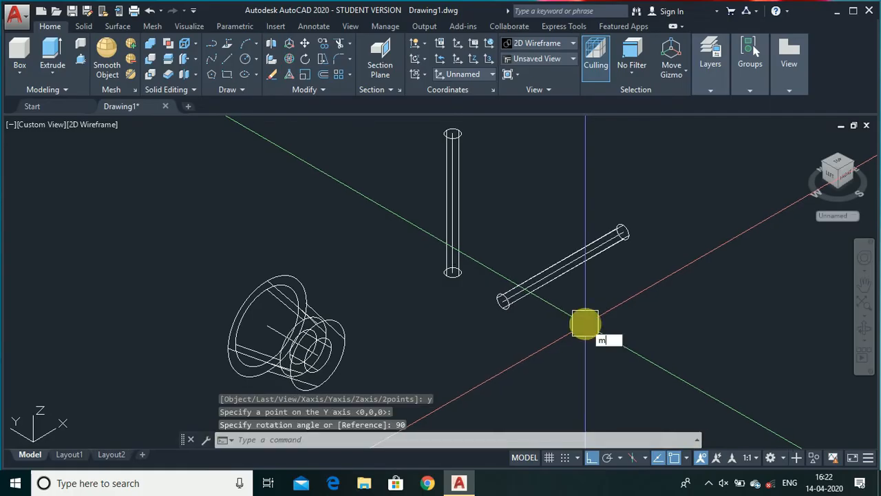
Move the horizontal cylinder and its centre line from its midpoint onto the midpoint of the vertical cylinder's centre line.
{"action": "type", "text": "m"}
{"action": "key", "text": "Return"}
{"action": "left_click", "coordinate": [510, 245]}
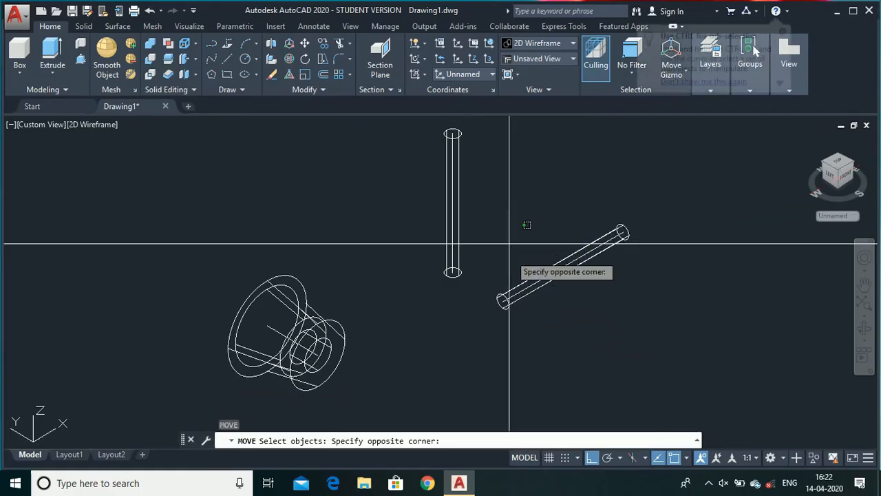
{"action": "left_click", "coordinate": [587, 305]}
{"action": "left_click", "coordinate": [482, 248]}
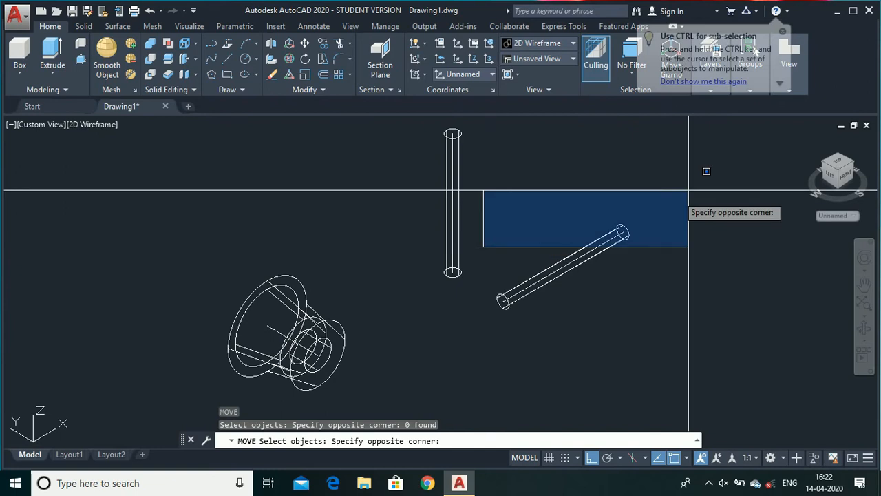
{"action": "left_click", "coordinate": [667, 309]}
{"action": "left_click", "coordinate": [716, 297]}
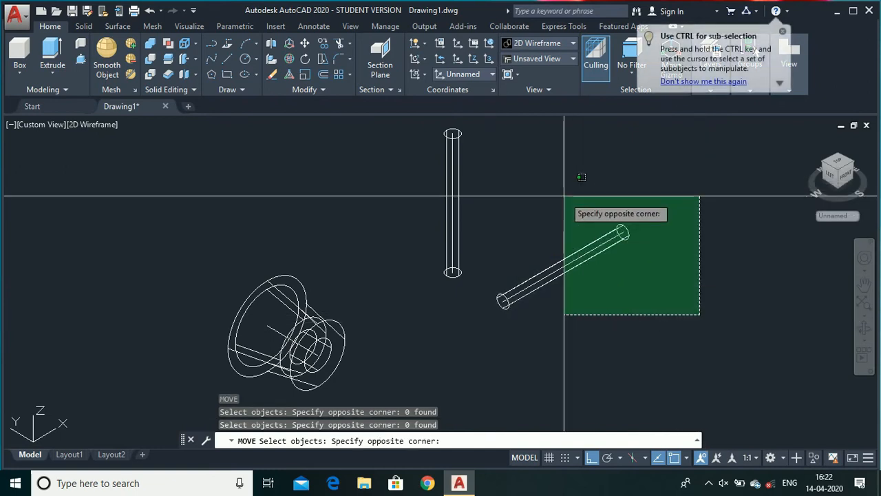
{"action": "left_click", "coordinate": [490, 222]}
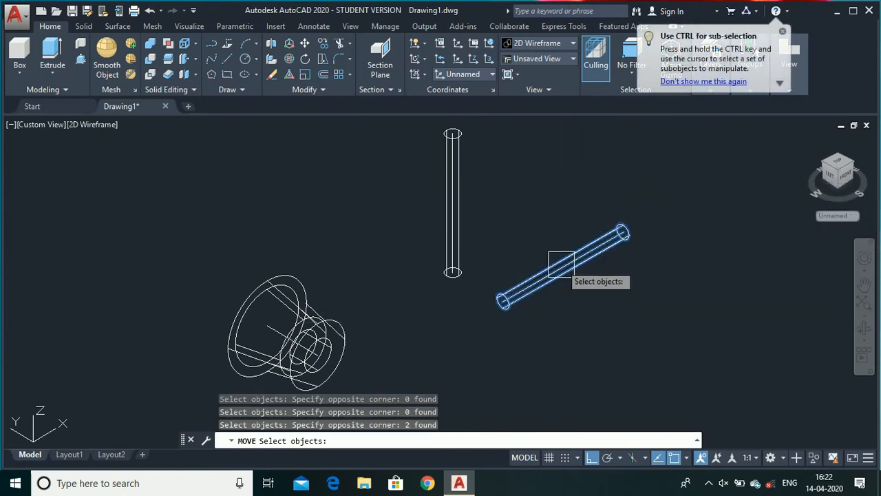
{"action": "scroll", "coordinate": [584, 274], "scroll_direction": "up", "scroll_amount": 4}
{"action": "key", "text": "Return"}
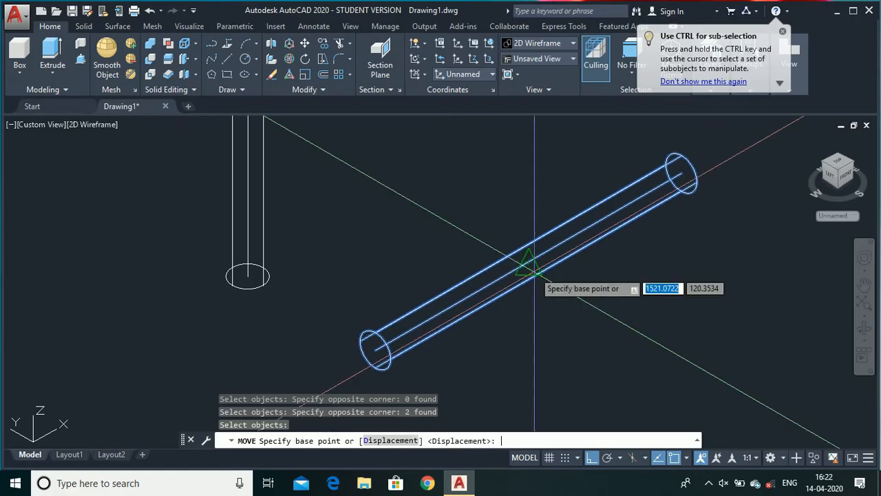
{"action": "left_click", "coordinate": [529, 262]}
{"action": "scroll", "coordinate": [580, 264], "scroll_direction": "down", "scroll_amount": 2}
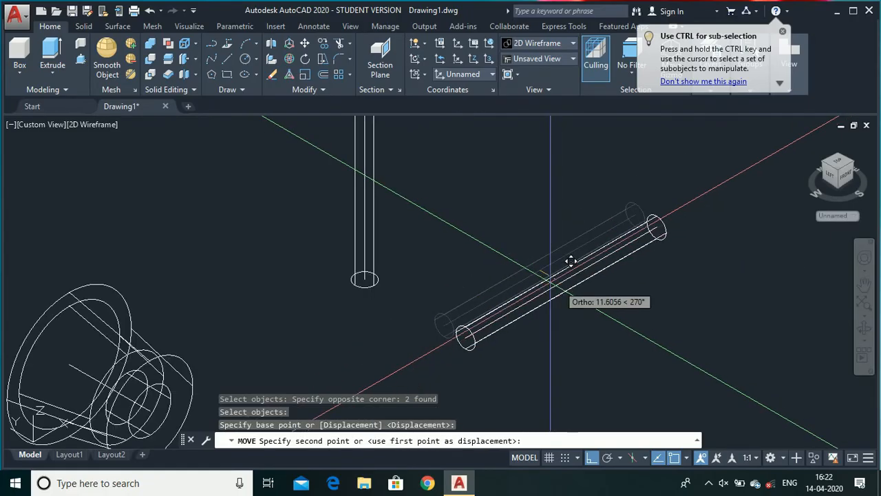
{"action": "left_click", "coordinate": [386, 146]}
{"action": "scroll", "coordinate": [429, 319], "scroll_direction": "down", "scroll_amount": 4}
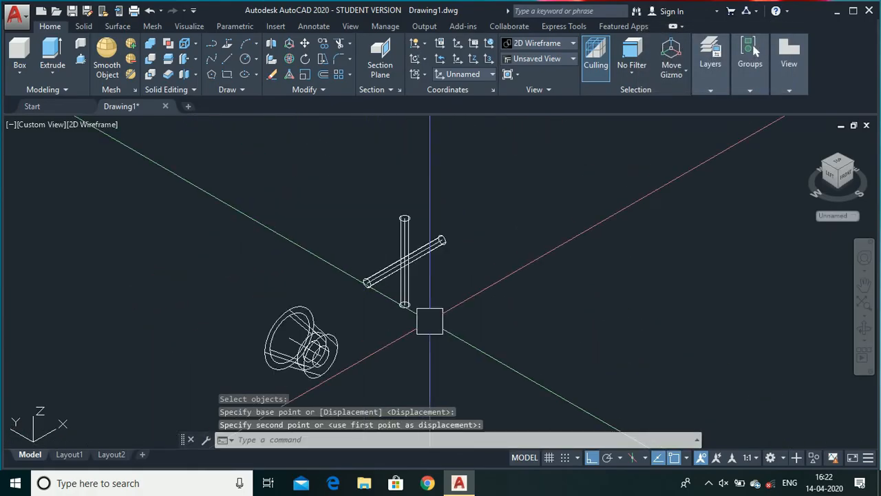
Move both crossed cylinders and their centre lines from their crossing midpoint onto the centre of the tapered part's large end.
{"action": "scroll", "coordinate": [341, 329], "scroll_direction": "up", "scroll_amount": 4}
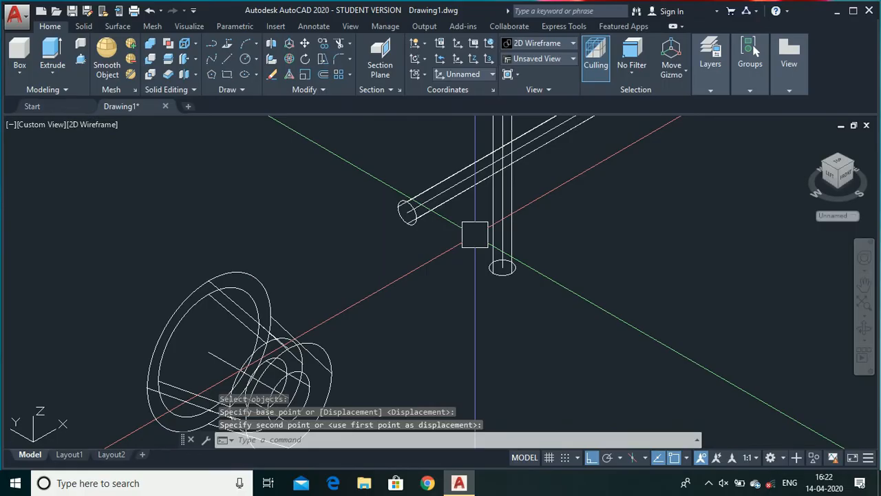
{"action": "key", "text": "Return"}
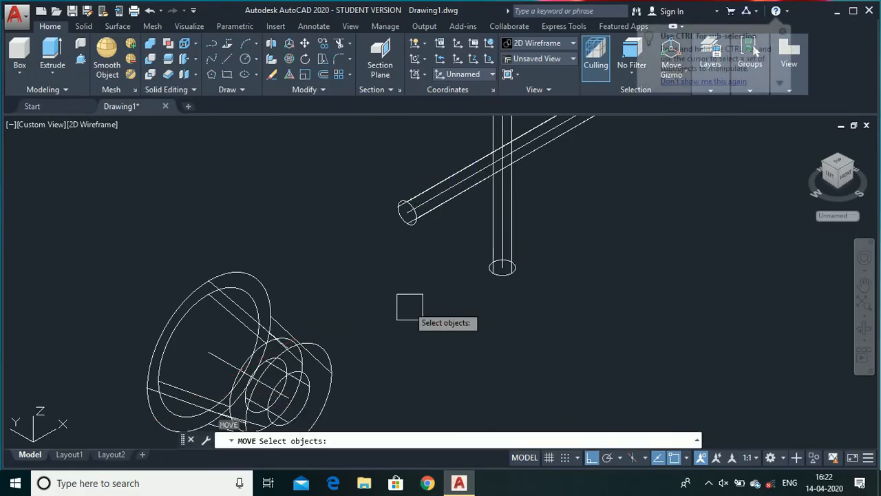
{"action": "scroll", "coordinate": [403, 282], "scroll_direction": "down", "scroll_amount": 2}
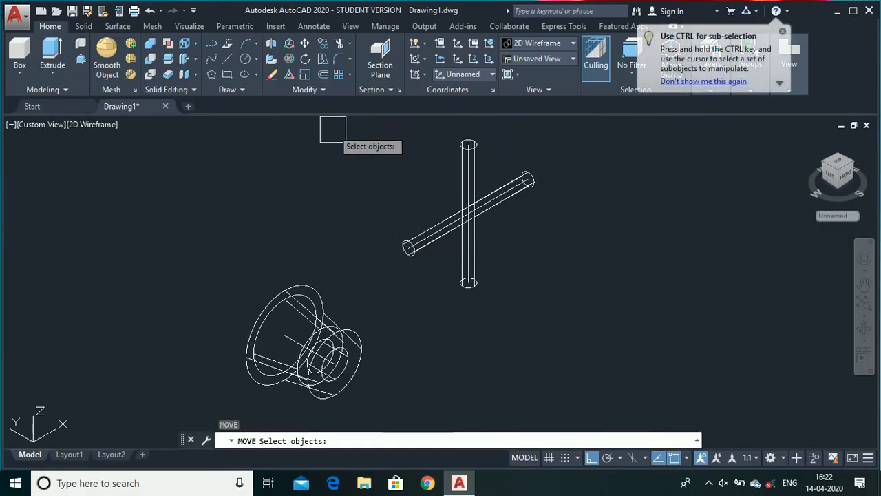
{"action": "left_click", "coordinate": [360, 138]}
{"action": "left_click", "coordinate": [665, 289]}
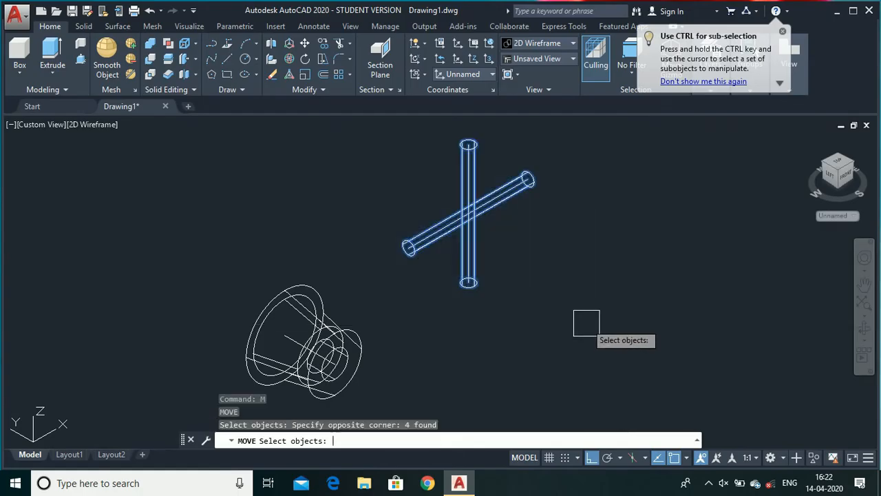
{"action": "key", "text": "Return"}
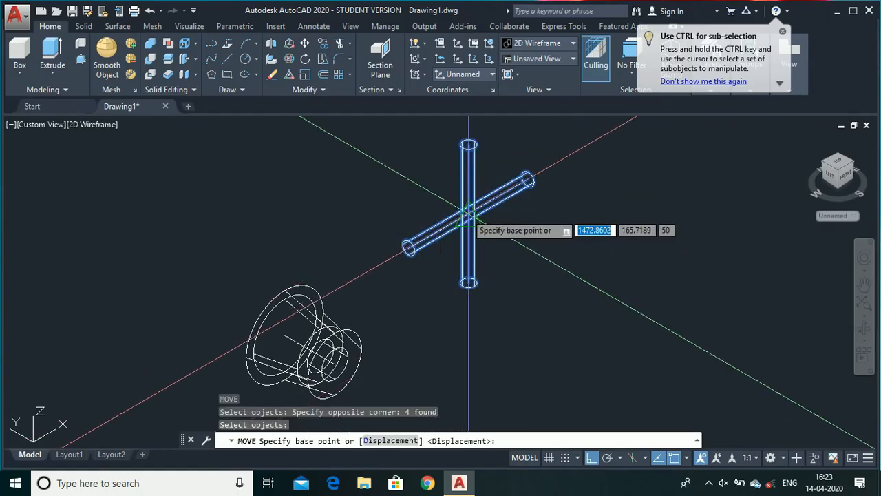
{"action": "left_click", "coordinate": [468, 216]}
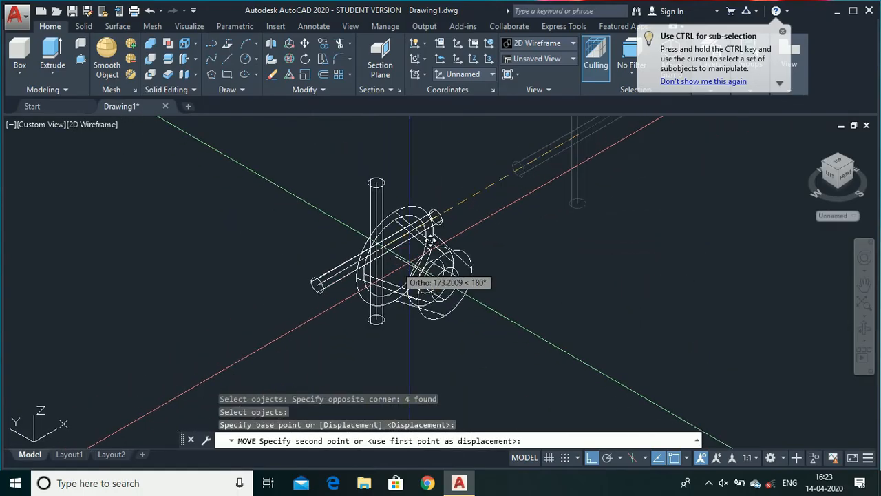
{"action": "left_click", "coordinate": [415, 234]}
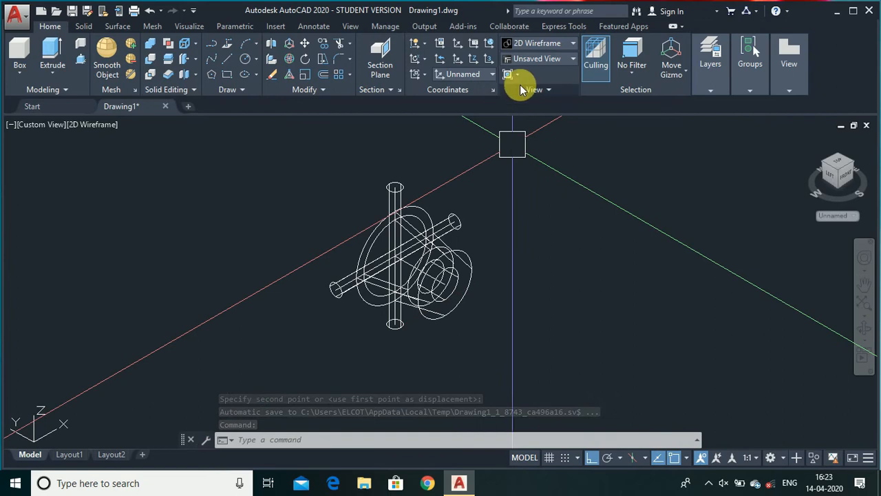
Show the model as Shaded with edges and subtract both crossed cylinders from the hollow tapered part.
{"action": "left_click", "coordinate": [573, 42]}
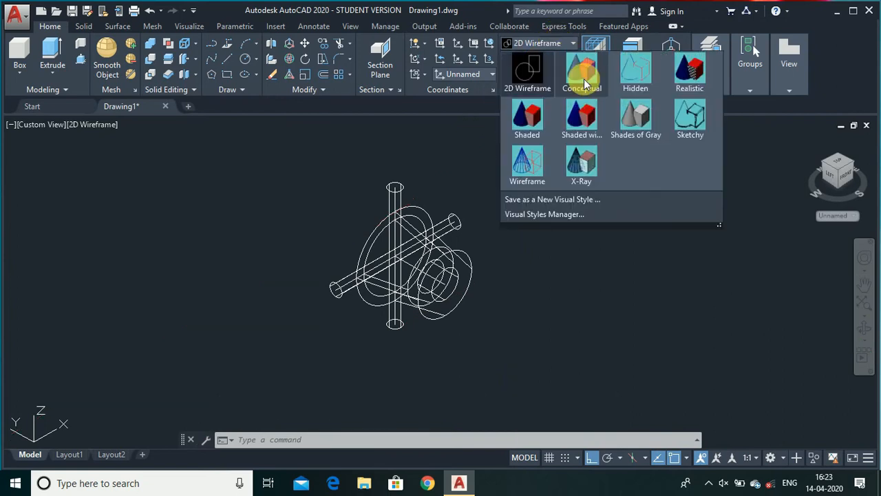
{"action": "left_click", "coordinate": [597, 129]}
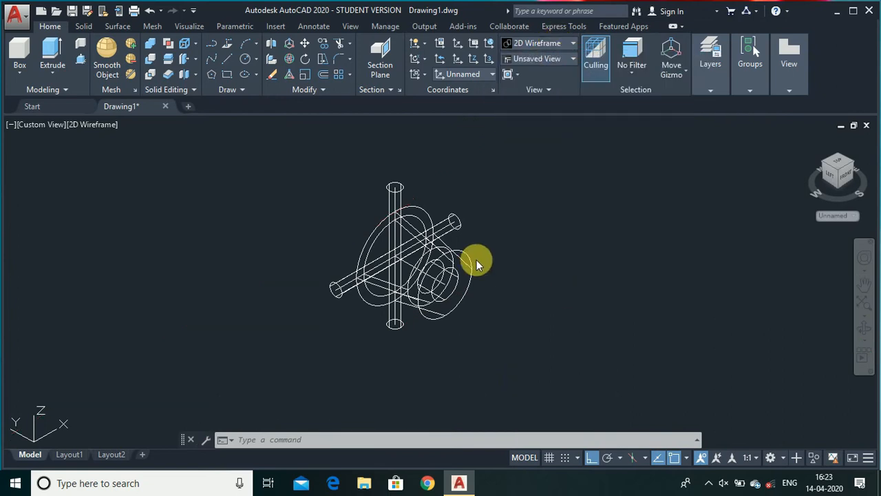
{"action": "type", "text": "SUBTRACT"}
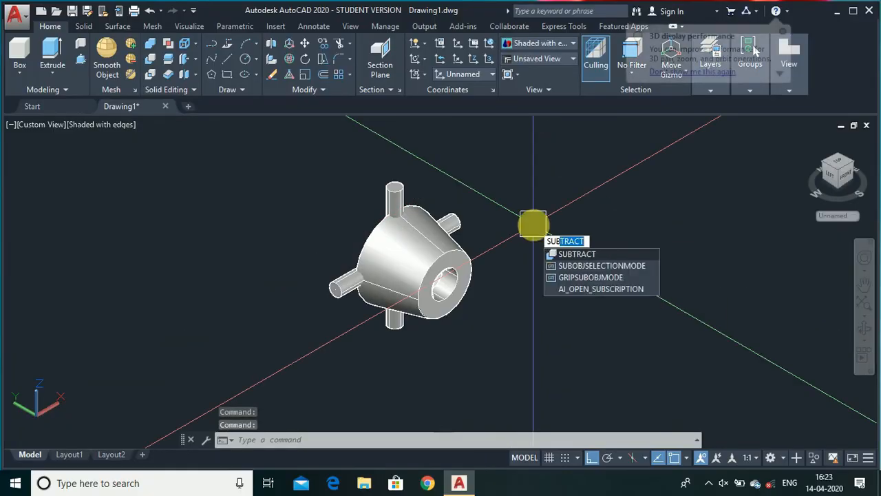
{"action": "key", "text": "Return"}
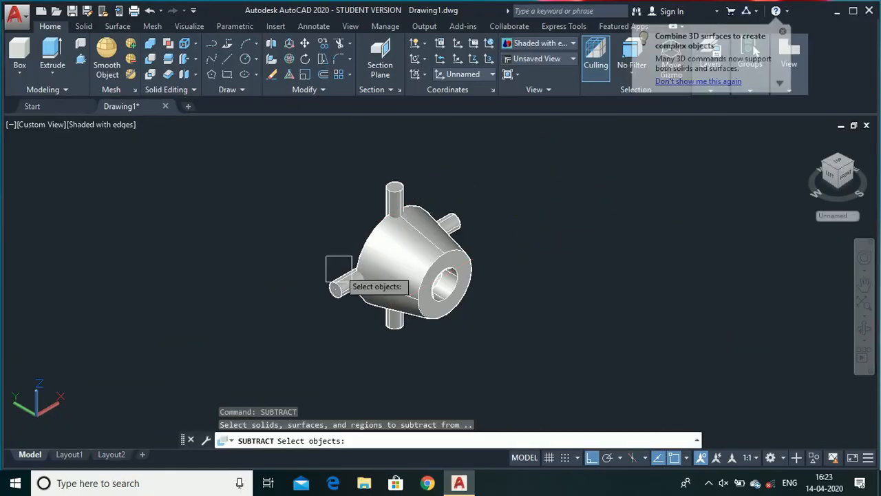
{"action": "scroll", "coordinate": [365, 291], "scroll_direction": "up", "scroll_amount": 3}
{"action": "left_click", "coordinate": [448, 291]}
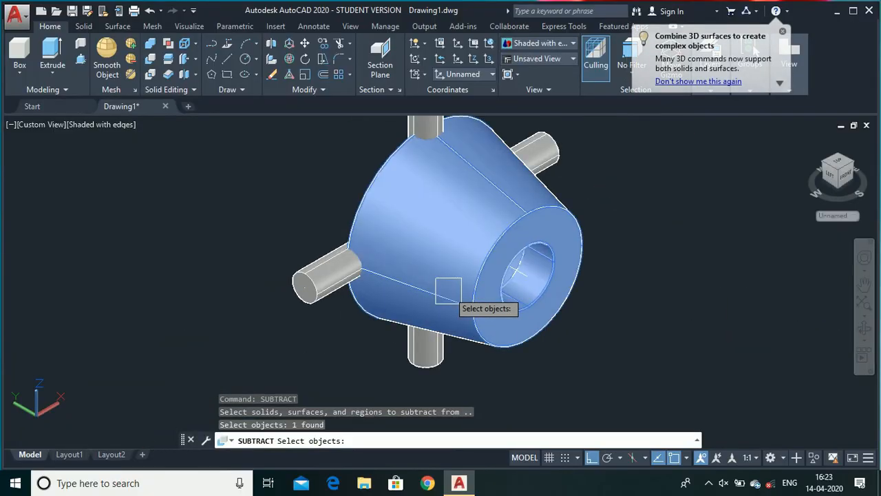
{"action": "key", "text": "Return"}
{"action": "left_click", "coordinate": [305, 285]}
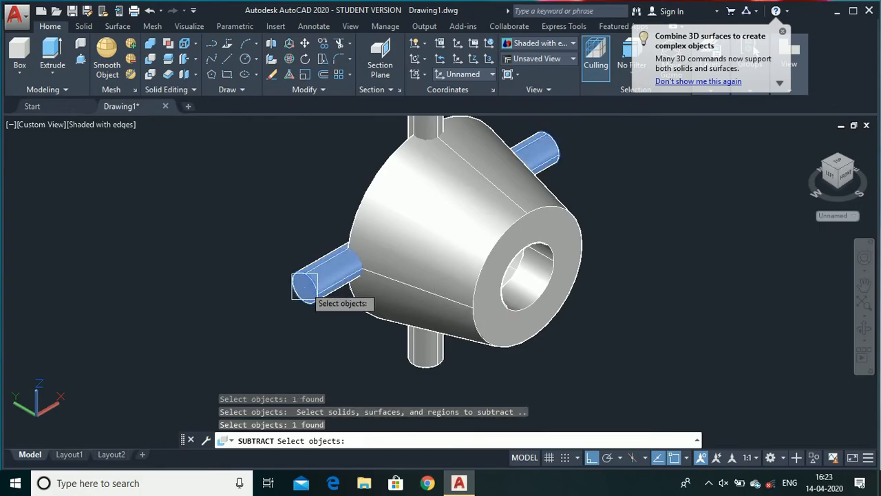
{"action": "left_click", "coordinate": [426, 358]}
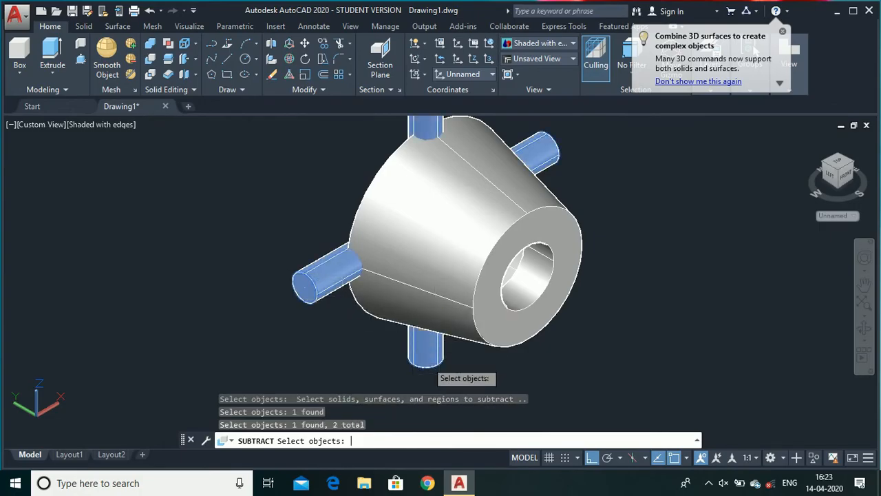
{"action": "key", "text": "Return"}
Delete the two cylinder centre lines, return to the 2D Wireframe style and erase the tapered part's axis line.
{"action": "left_click", "coordinate": [305, 287]}
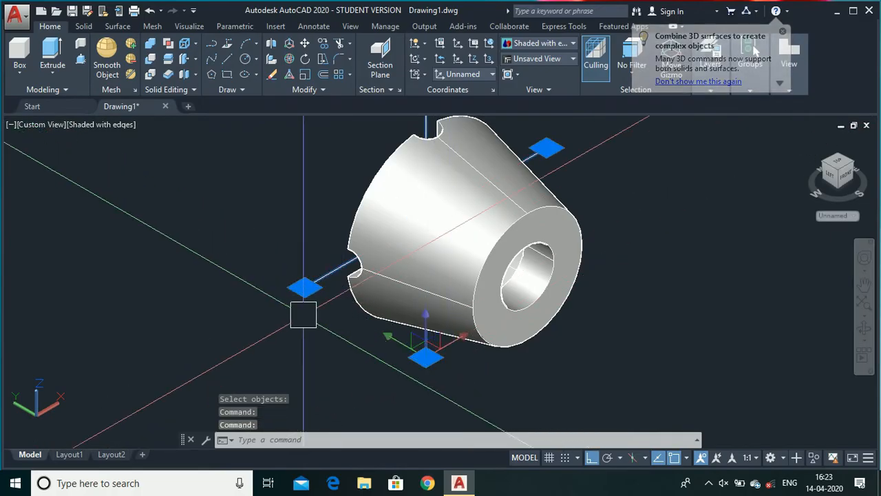
{"action": "key", "text": "Delete"}
{"action": "left_click", "coordinate": [554, 45]}
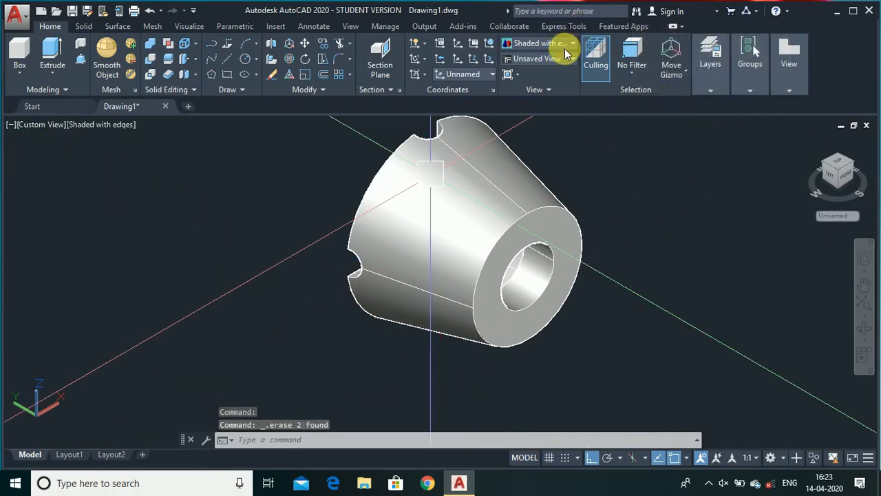
{"action": "left_click", "coordinate": [527, 70]}
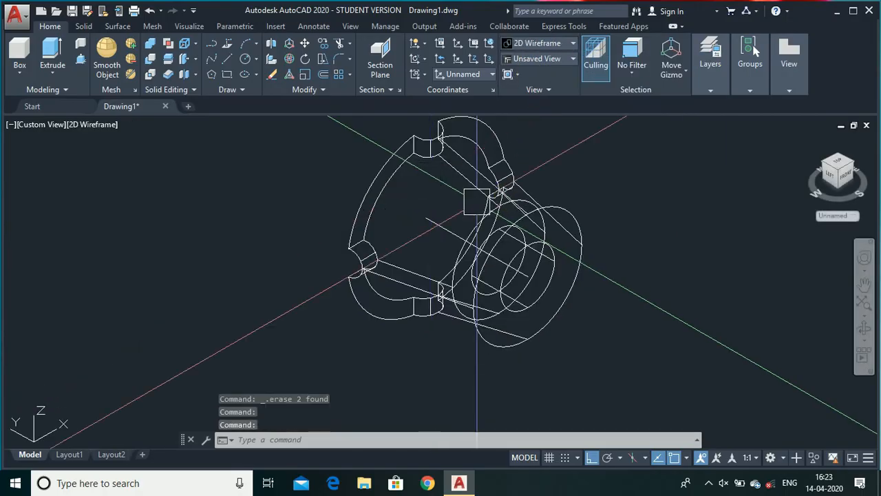
{"action": "left_click", "coordinate": [428, 220]}
{"action": "key", "text": "Delete"}
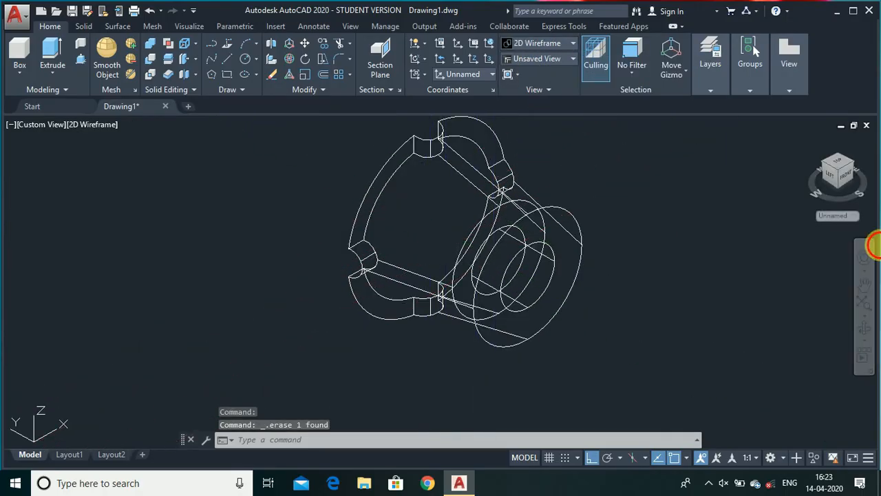
In the top view, begin a line profile in an empty area with segments 45 up and 25 to the right.
{"action": "left_click", "coordinate": [839, 165]}
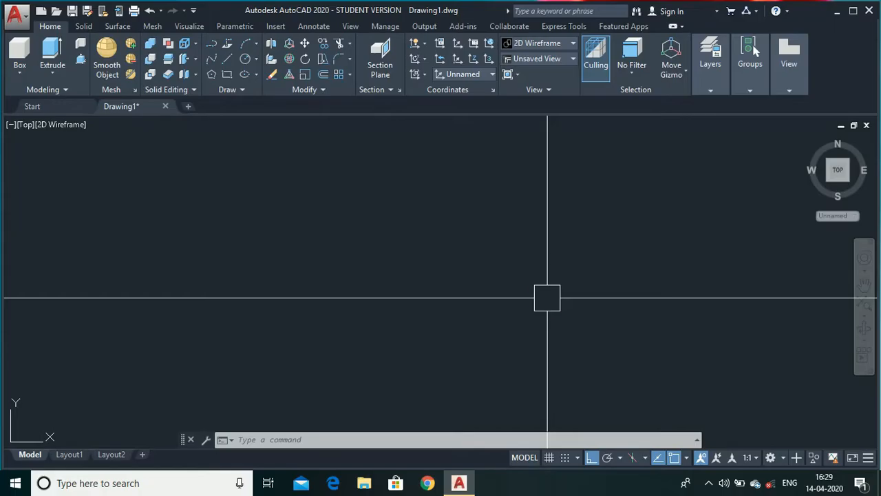
{"action": "type", "text": "l"}
{"action": "key", "text": "Return"}
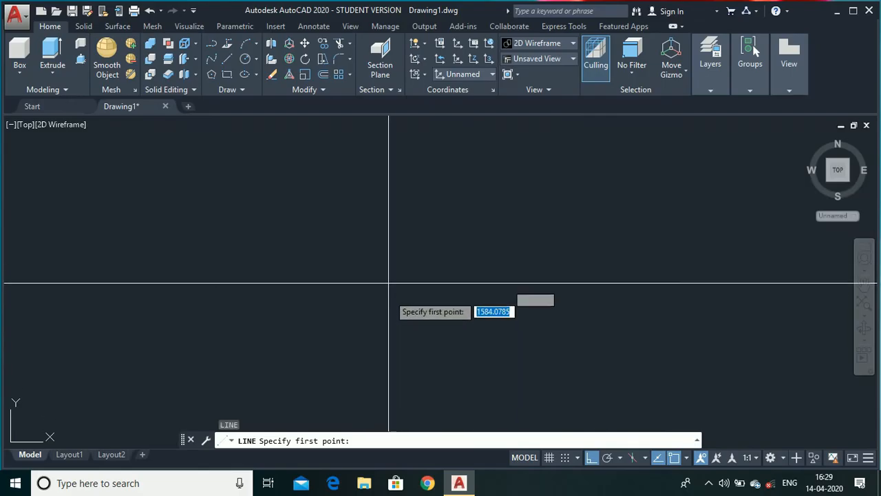
{"action": "left_click", "coordinate": [390, 299]}
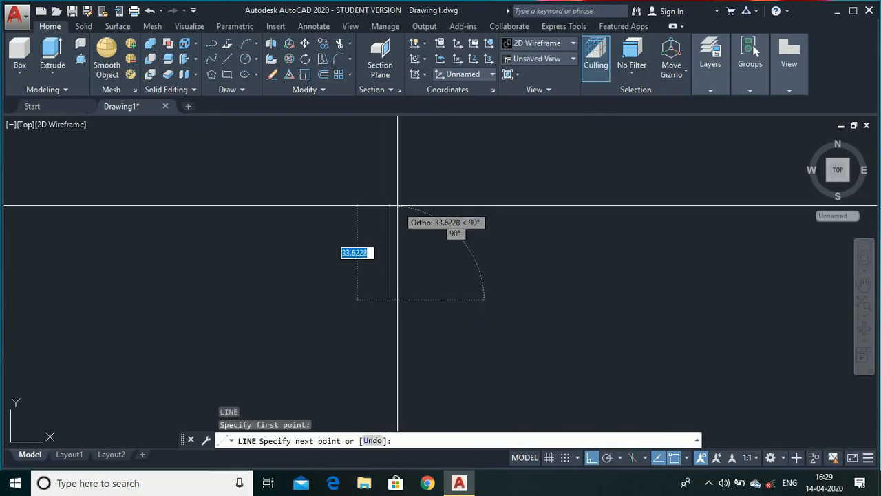
{"action": "key", "text": "BackSpace"}
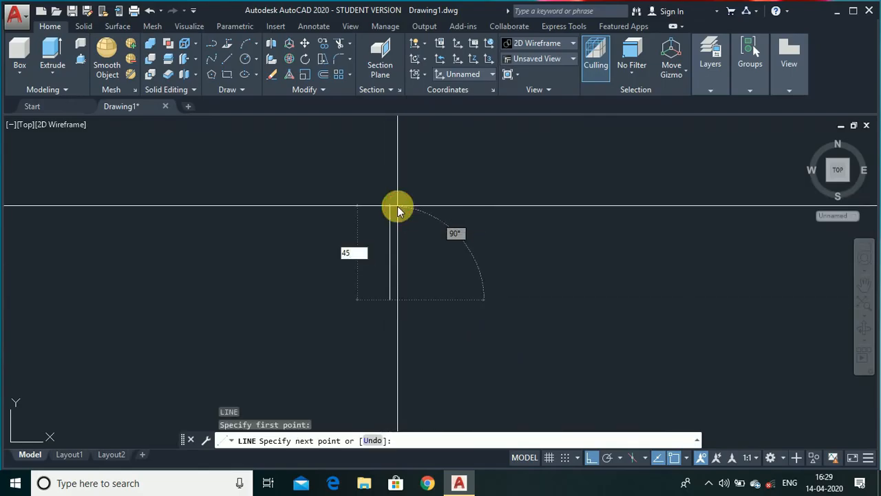
{"action": "type", "text": "45"}
{"action": "key", "text": "Return"}
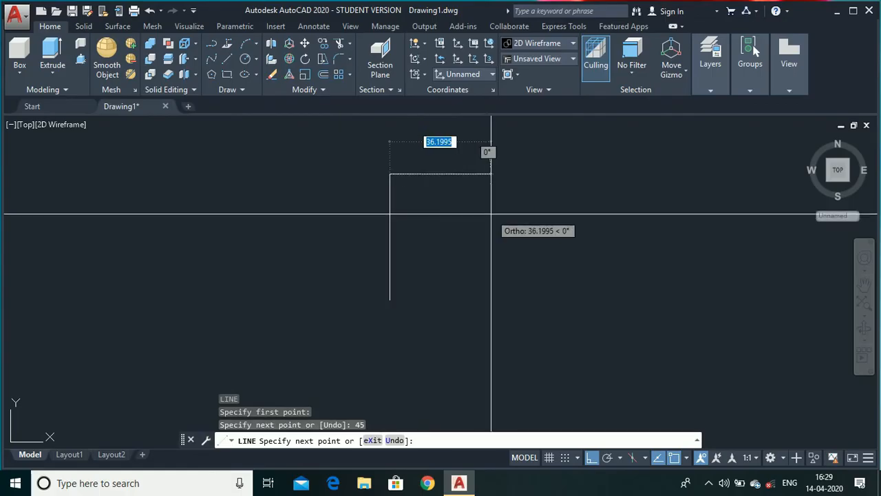
{"action": "type", "text": "2"}
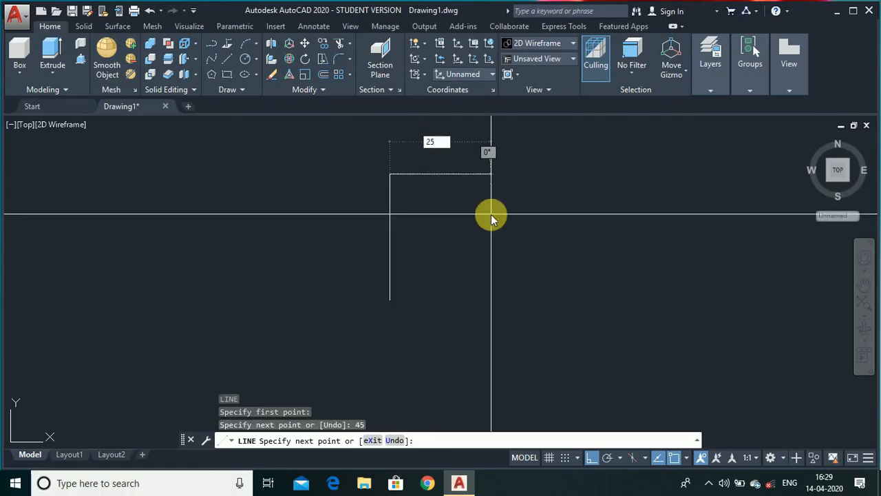
{"action": "type", "text": "5"}
{"action": "key", "text": "Return"}
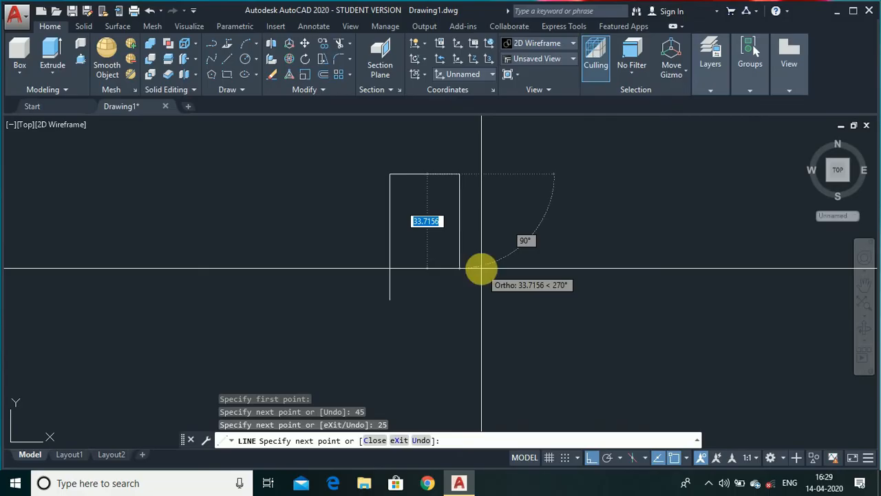
Continue the profile with segments 10 down, 20 to the right and 10 down to outline the protruding tab.
{"action": "type", "text": "10"}
{"action": "key", "text": "Return"}
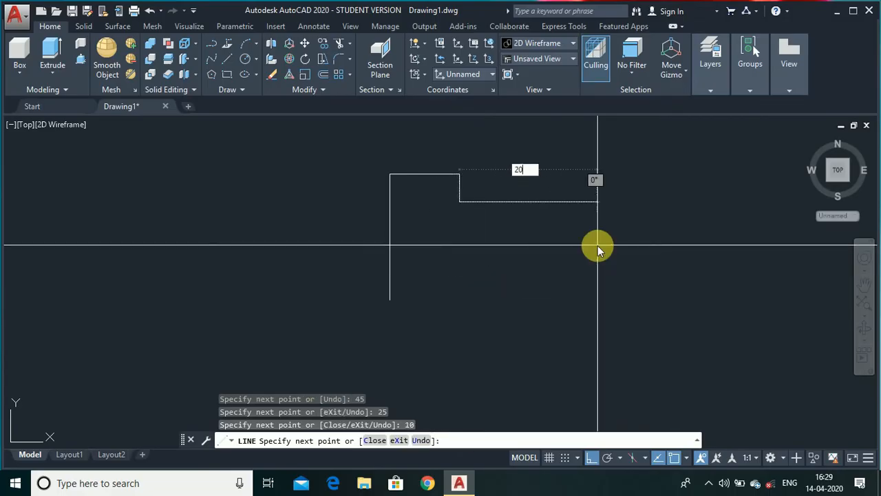
{"action": "key", "text": "Return"}
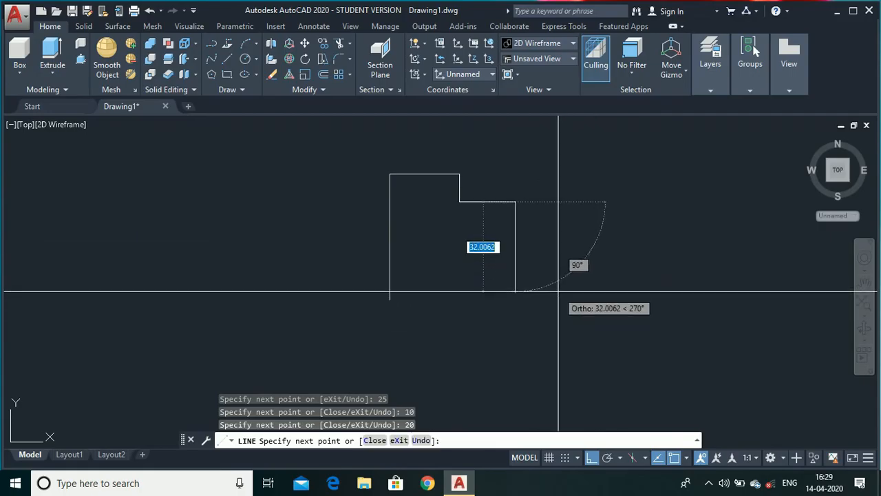
{"action": "left_click", "coordinate": [557, 292]}
{"action": "type", "text": "10"}
{"action": "key", "text": "Return"}
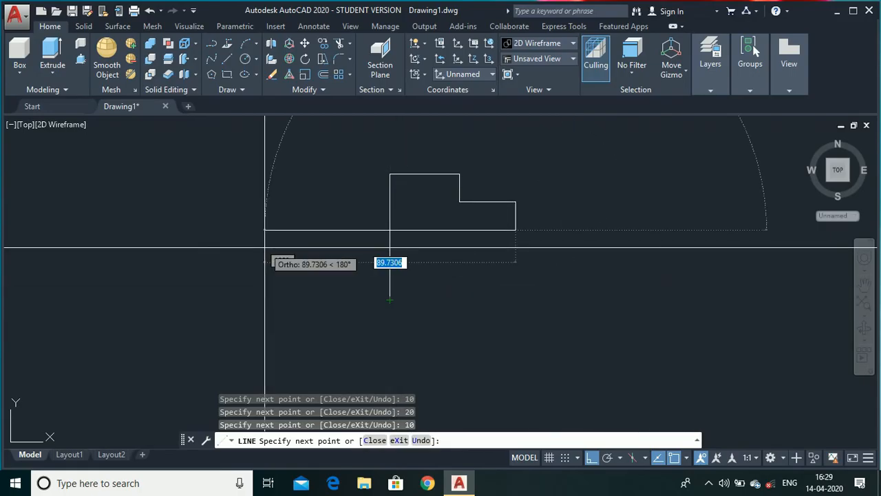
Continue the profile 20 left, 25 down and 6 left, and finish with a vertical line running up past its upper edge.
{"action": "type", "text": "20"}
{"action": "key", "text": "Return"}
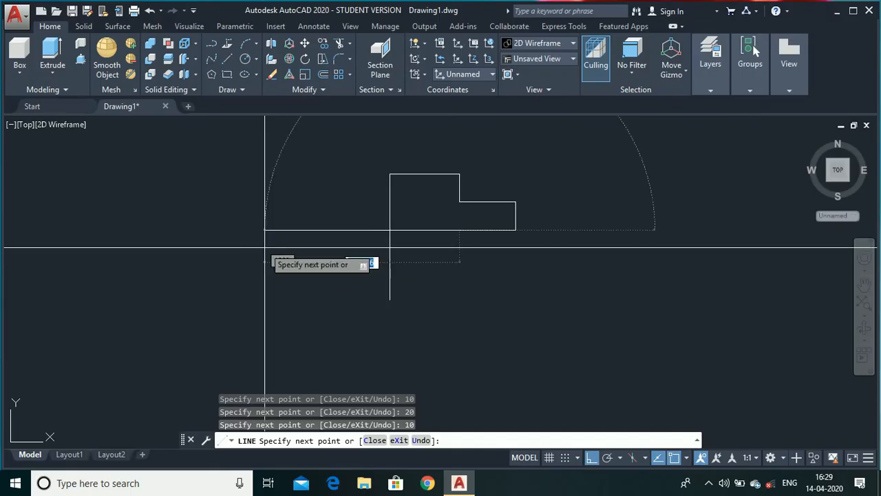
{"action": "left_click", "coordinate": [476, 300]}
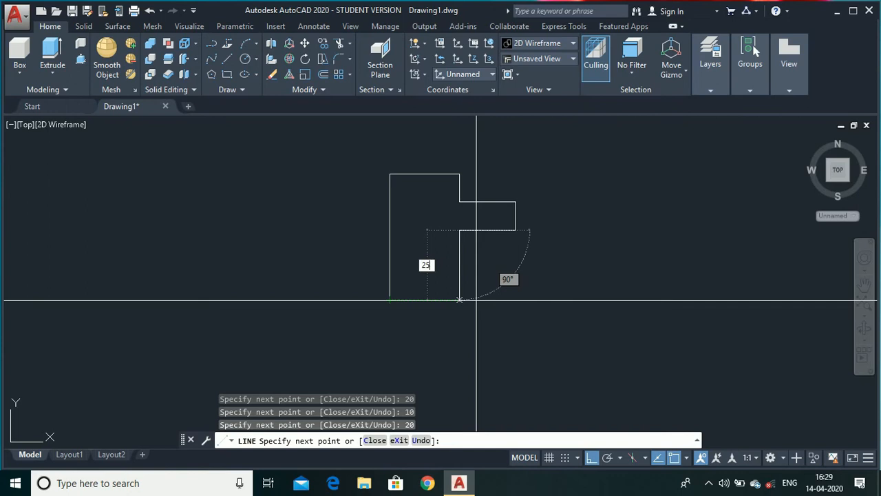
{"action": "type", "text": "25"}
{"action": "key", "text": "Return"}
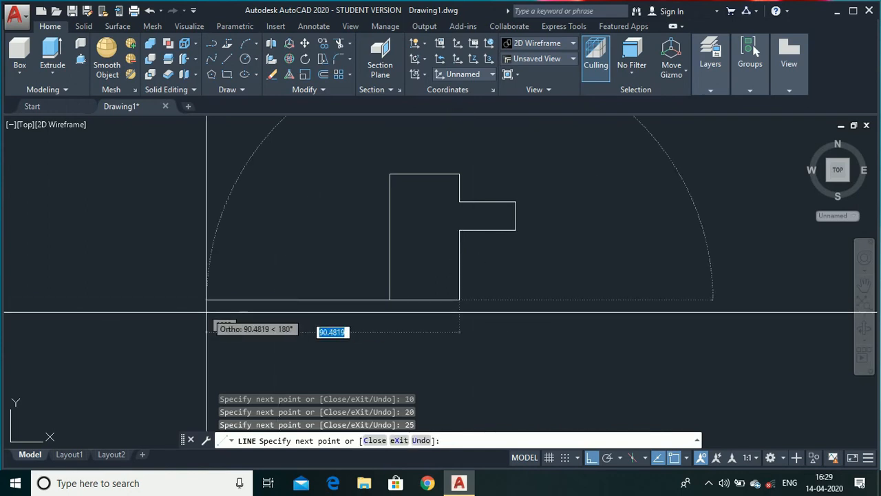
{"action": "key", "text": "Return"}
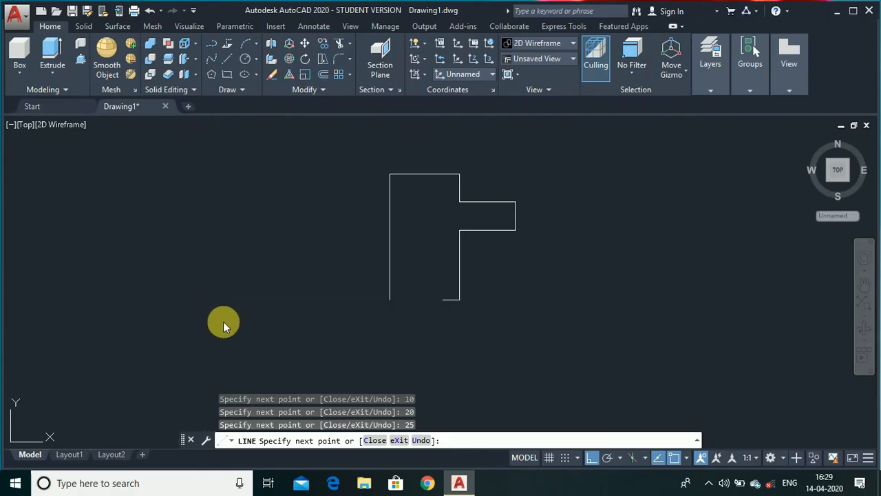
{"action": "left_click", "coordinate": [442, 140]}
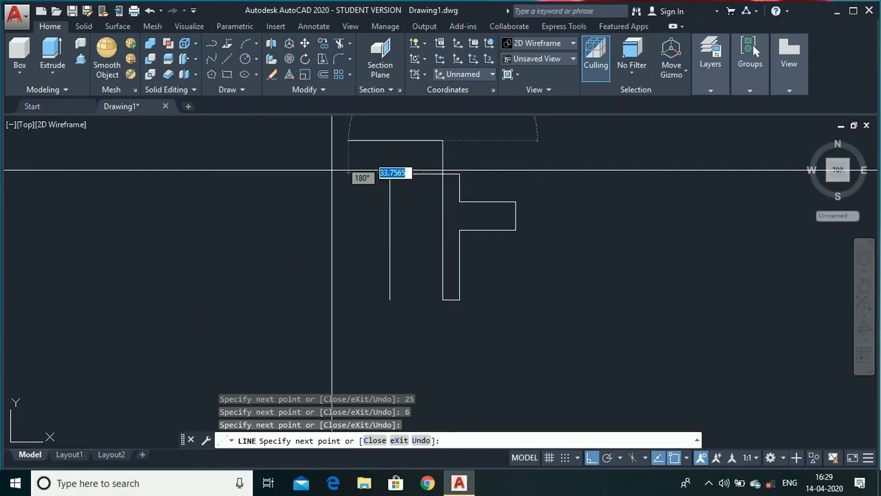
{"action": "key", "text": "Escape"}
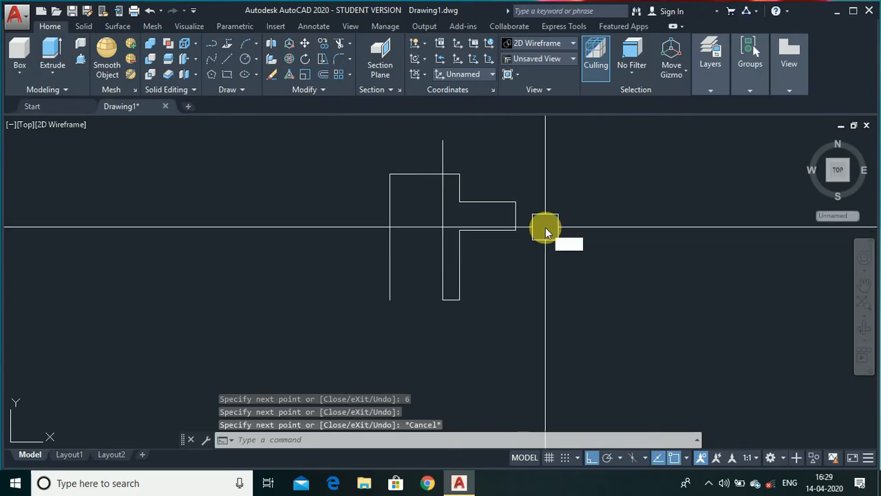
Draw a circle of radius 5 centred on the midpoint of the tab's vertical end line.
{"action": "type", "text": "c"}
{"action": "key", "text": "Return"}
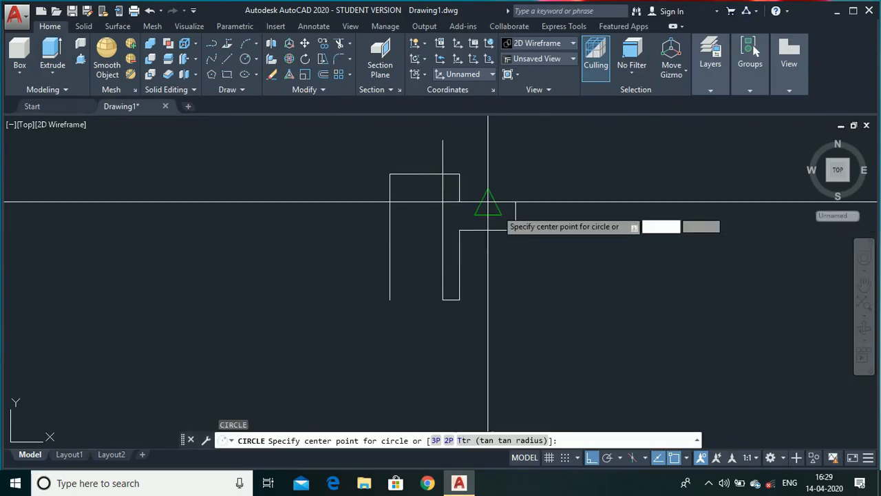
{"action": "left_click", "coordinate": [516, 217]}
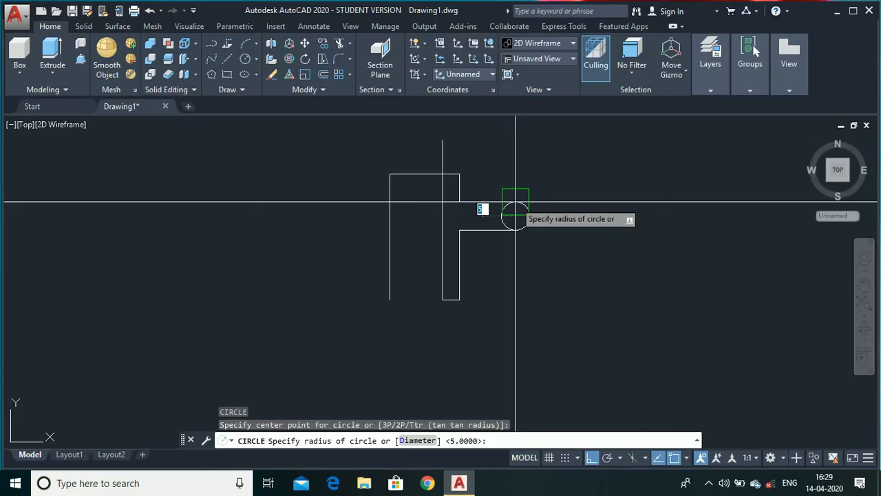
{"action": "key", "text": "Return"}
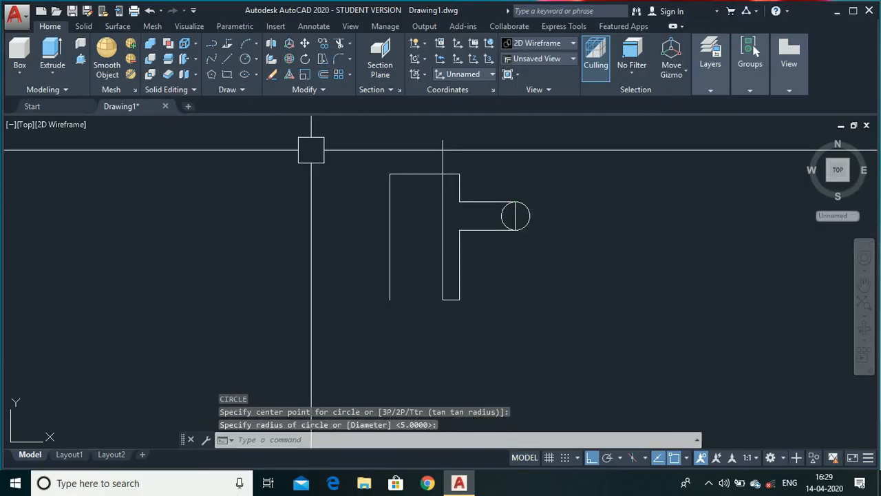
Trim the excess lines at the profile's upper edge and the circle's inner half, and erase the tab's vertical end line.
{"action": "type", "text": "tr"}
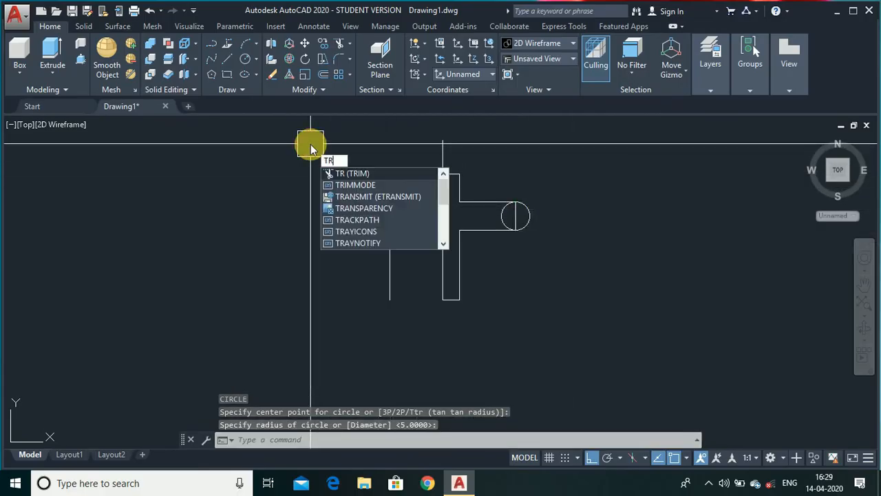
{"action": "key", "text": "Return"}
{"action": "key", "text": "Return"}
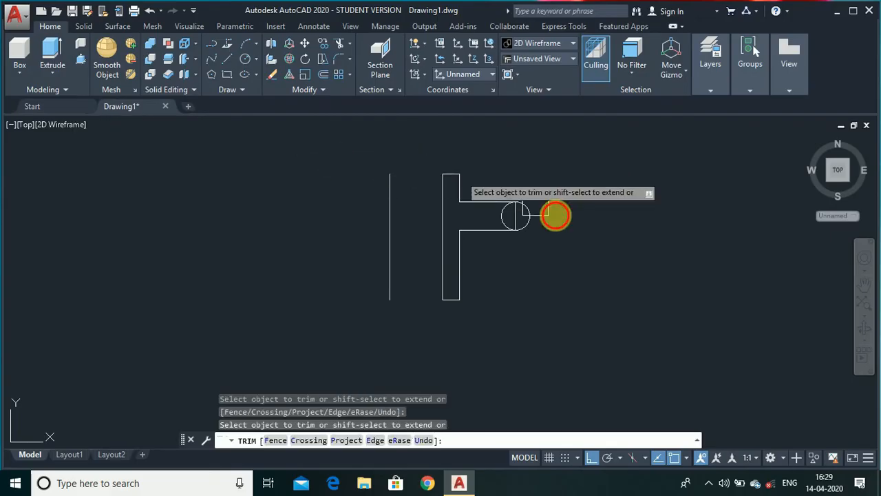
{"action": "scroll", "coordinate": [516, 220], "scroll_direction": "up", "scroll_amount": 6}
{"action": "left_click", "coordinate": [449, 240]}
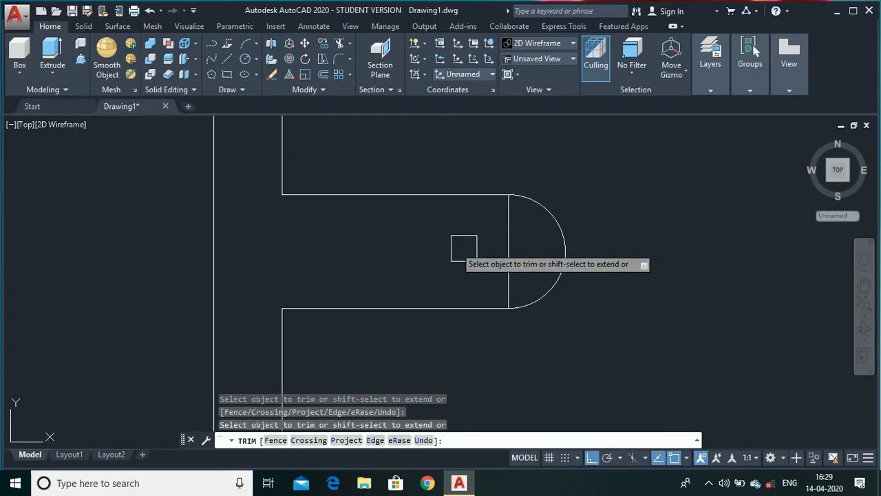
{"action": "key", "text": "Escape"}
{"action": "left_click", "coordinate": [508, 276]}
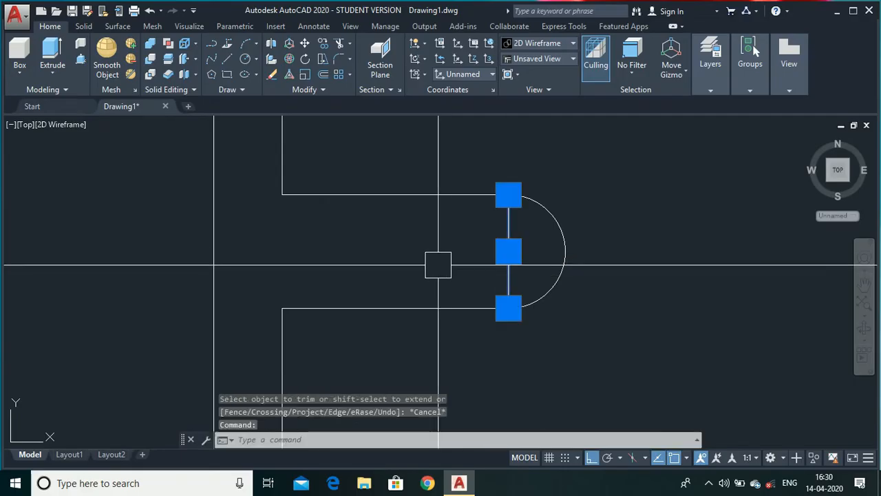
{"action": "key", "text": "Delete"}
{"action": "scroll", "coordinate": [466, 203], "scroll_direction": "down", "scroll_amount": 2}
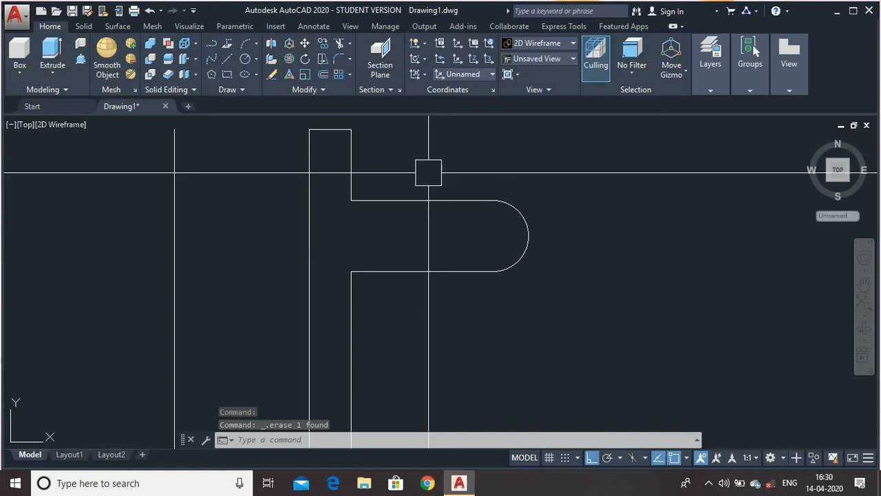
{"action": "type", "text": "f"}
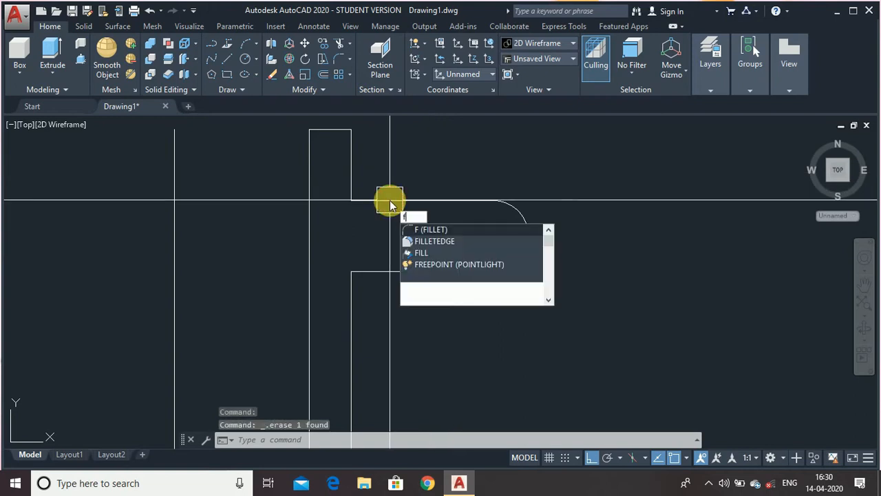
{"action": "type", "text": "il"}
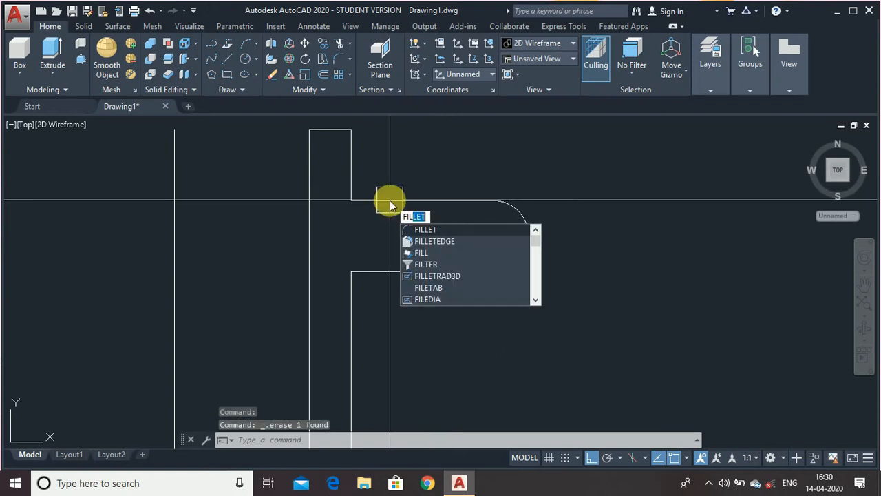
{"action": "type", "text": "et"}
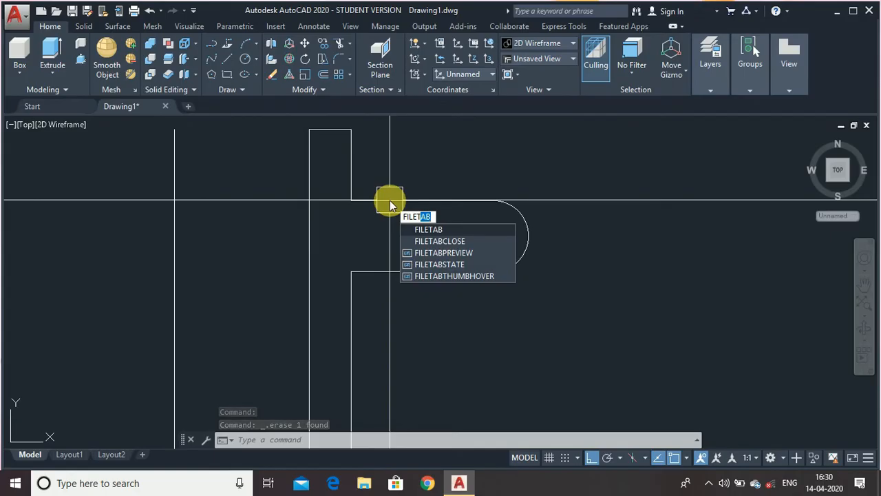
{"action": "key", "text": "Return"}
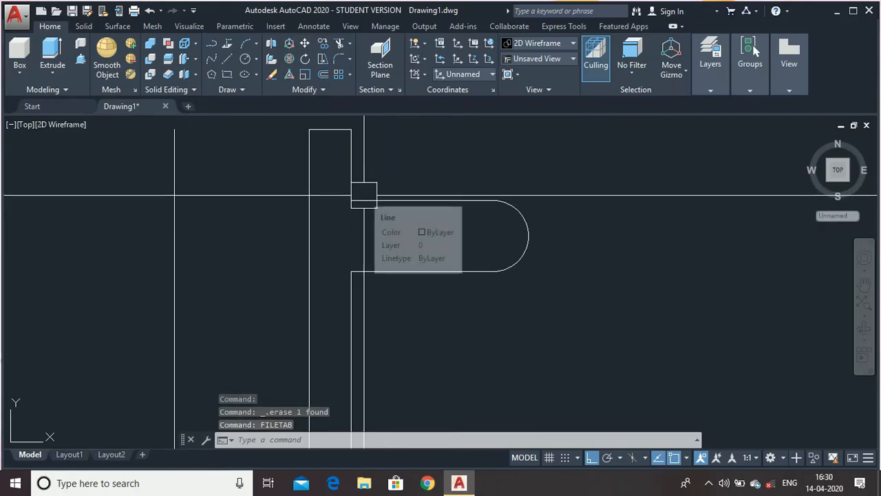
Fillet the upper corner between the tab and the vertical wall with radius 5.
{"action": "type", "text": "FIllet"}
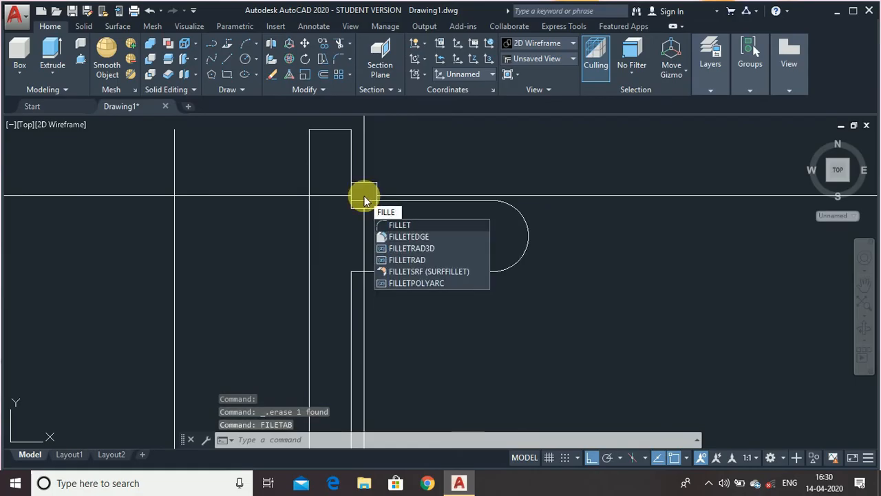
{"action": "key", "text": "Return"}
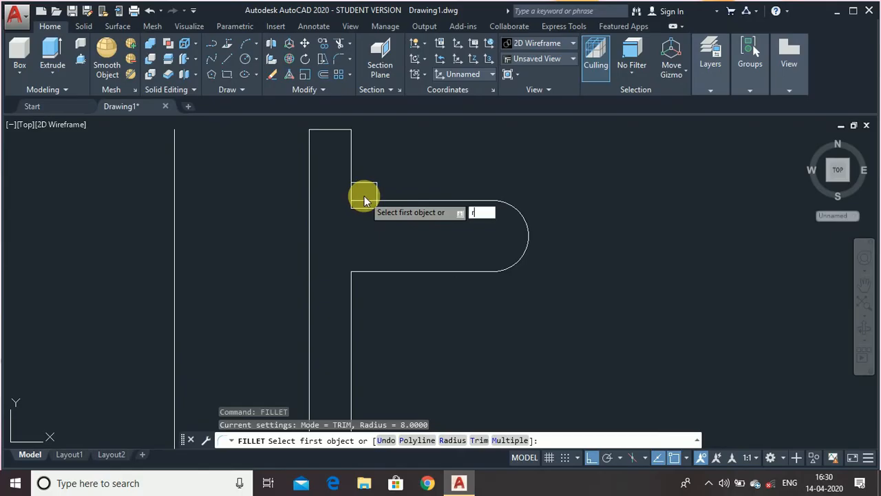
{"action": "type", "text": "r"}
{"action": "key", "text": "Return"}
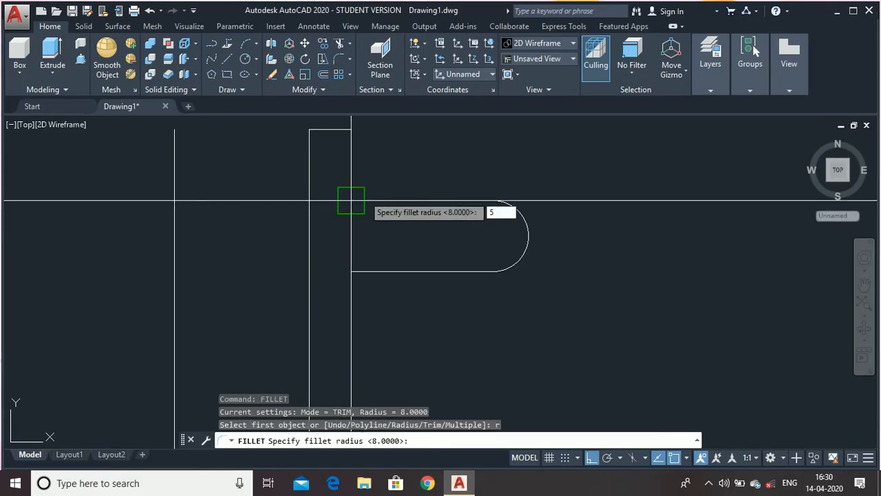
{"action": "key", "text": "Return"}
{"action": "left_click", "coordinate": [375, 195]}
{"action": "left_click", "coordinate": [348, 172]}
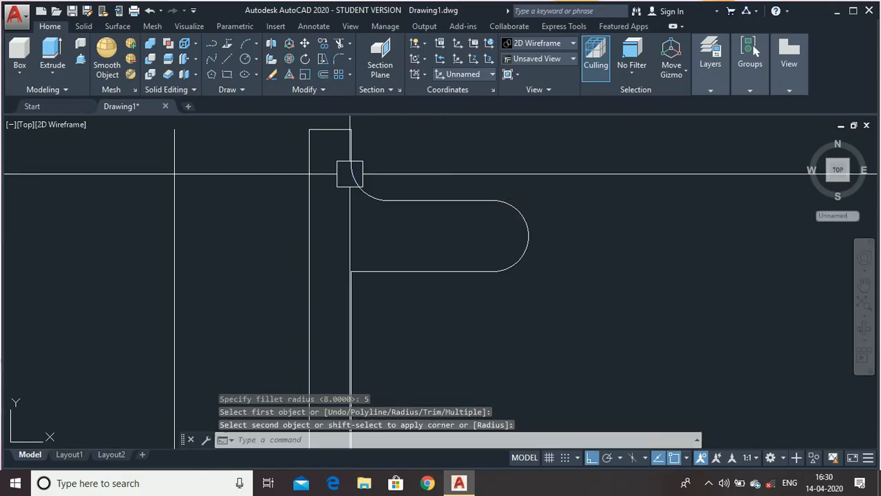
Fillet the lower corner between the tab and the vertical wall with the same radius.
{"action": "key", "text": "Return"}
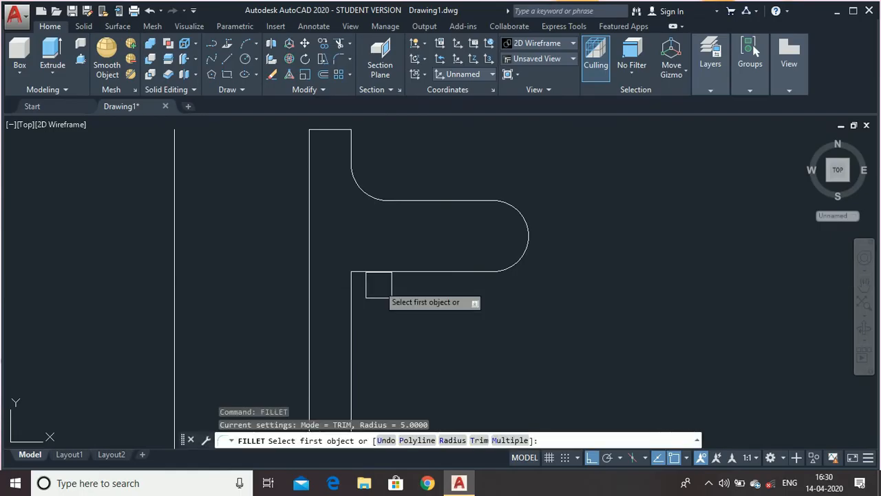
{"action": "left_click", "coordinate": [380, 273]}
{"action": "left_click", "coordinate": [337, 307]}
{"action": "left_click", "coordinate": [350, 310]}
{"action": "scroll", "coordinate": [347, 276], "scroll_direction": "down", "scroll_amount": 4}
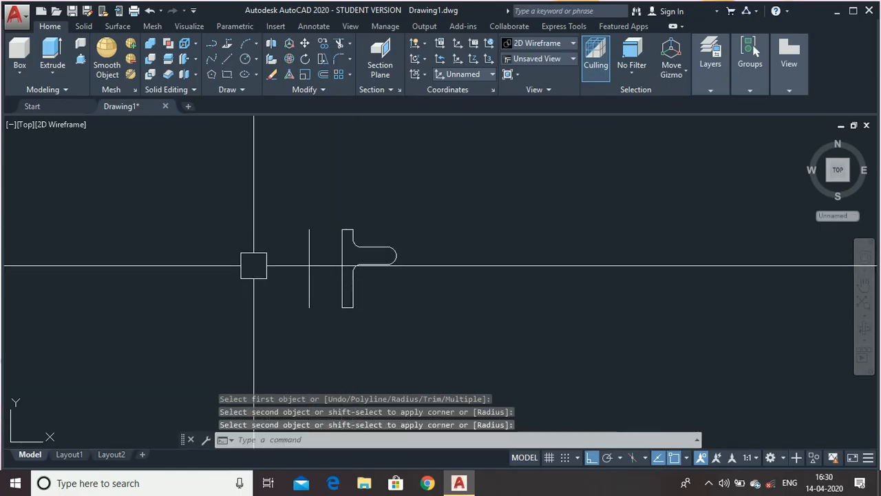
{"action": "key", "text": "Escape"}
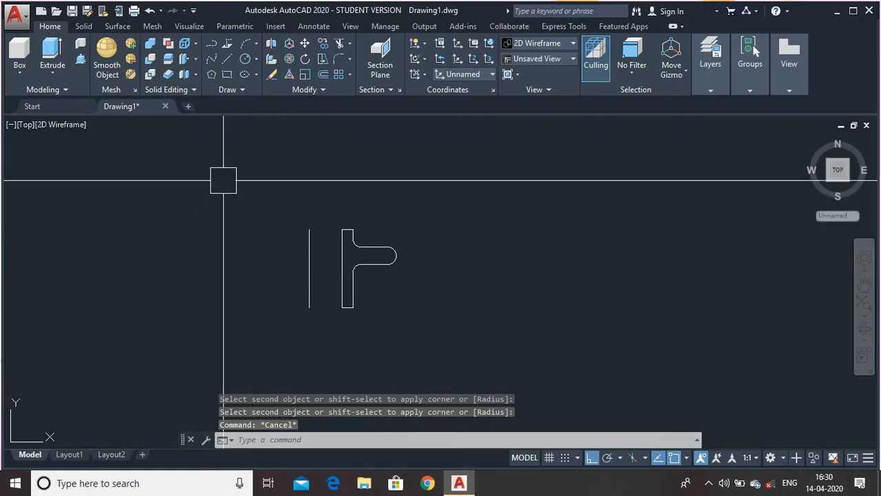
{"action": "type", "text": "rev"}
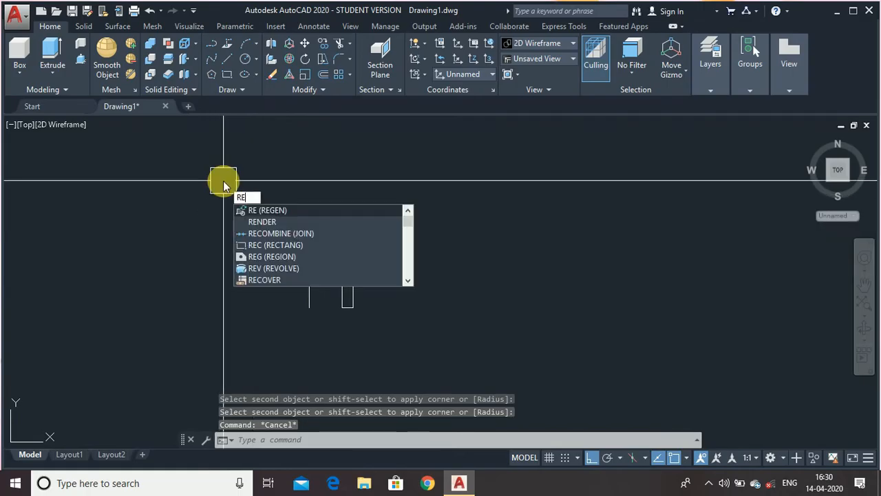
{"action": "key", "text": "Return"}
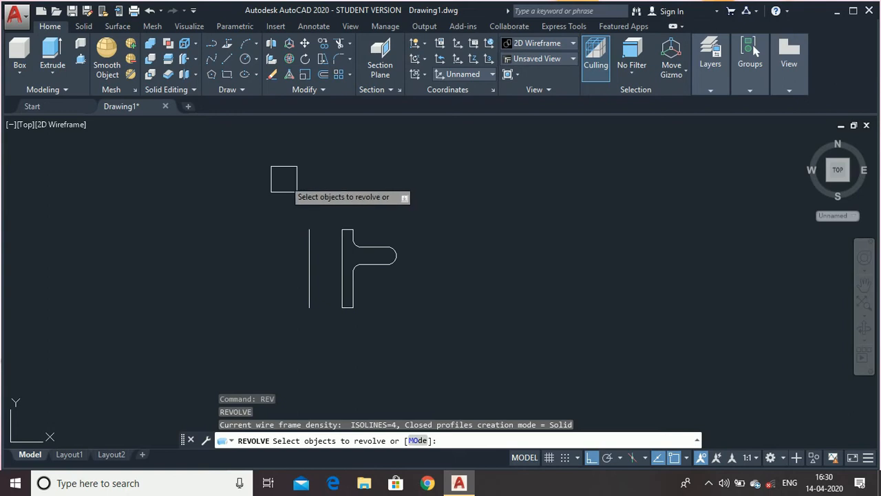
{"action": "key", "text": "Escape"}
Join all lines and arcs of the flanged profile into one polyline, leaving out the separate vertical axis line.
{"action": "type", "text": "j"}
{"action": "key", "text": "Return"}
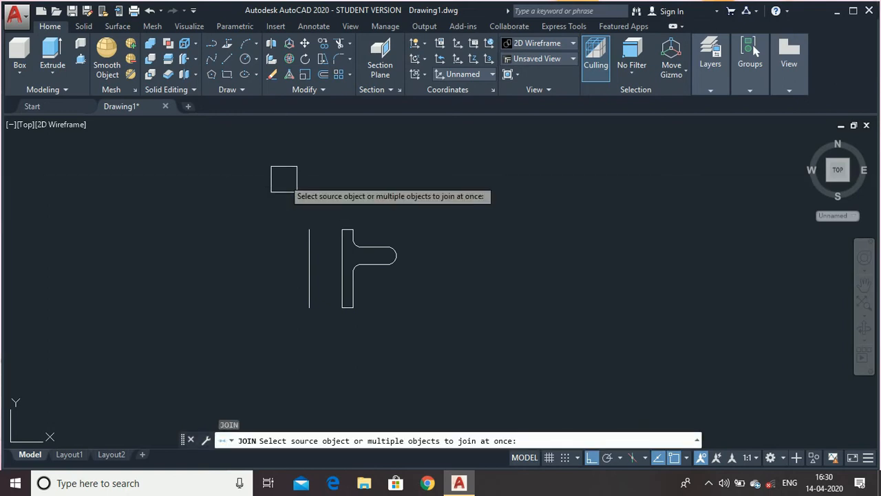
{"action": "left_click", "coordinate": [338, 173]}
{"action": "left_click", "coordinate": [412, 314]}
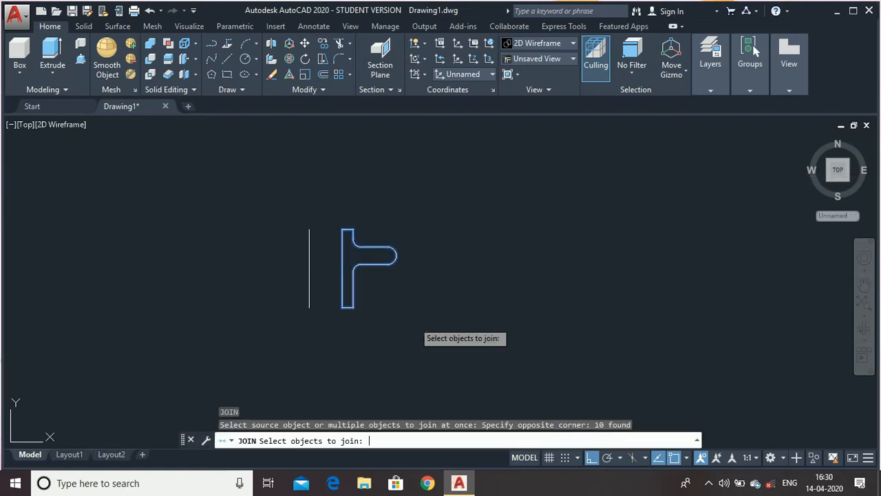
{"action": "key", "text": "Return"}
{"action": "type", "text": "re"}
{"action": "key", "text": "Escape"}
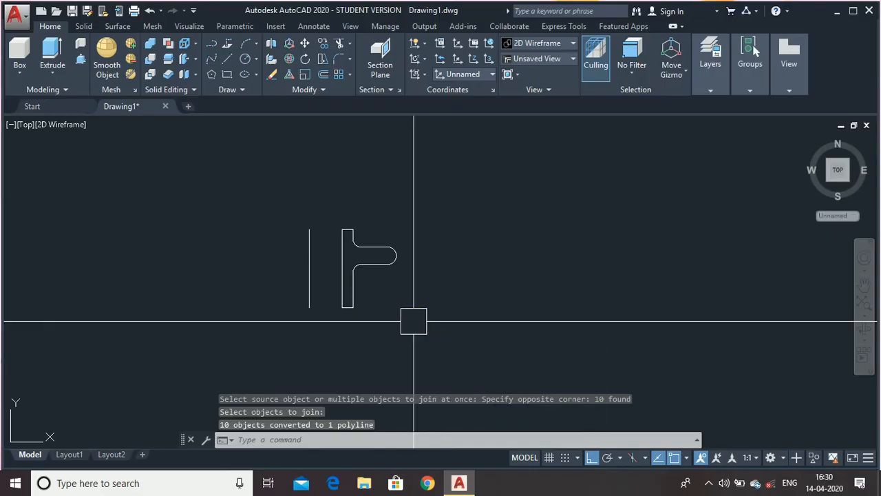
Revolve the joined profile about the separate vertical line as its axis, using the default angle.
{"action": "type", "text": "rev"}
{"action": "key", "text": "Return"}
{"action": "left_click", "coordinate": [361, 305]}
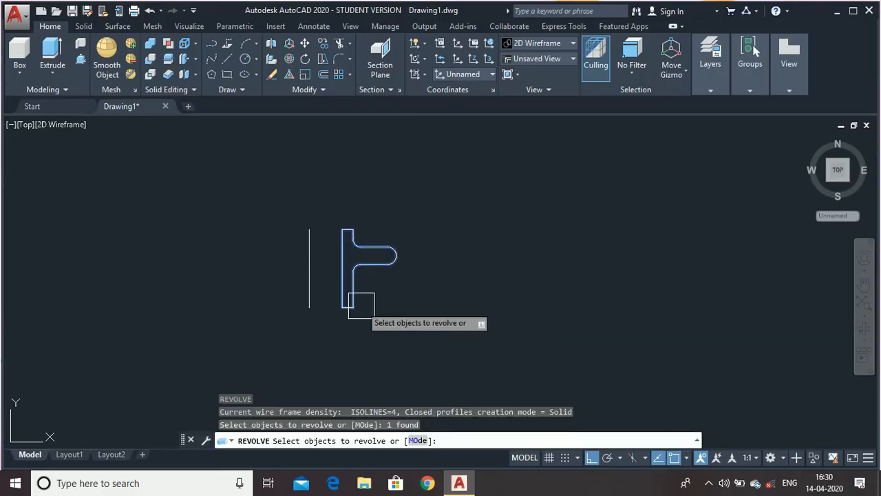
{"action": "key", "text": "Return"}
{"action": "left_click", "coordinate": [309, 307]}
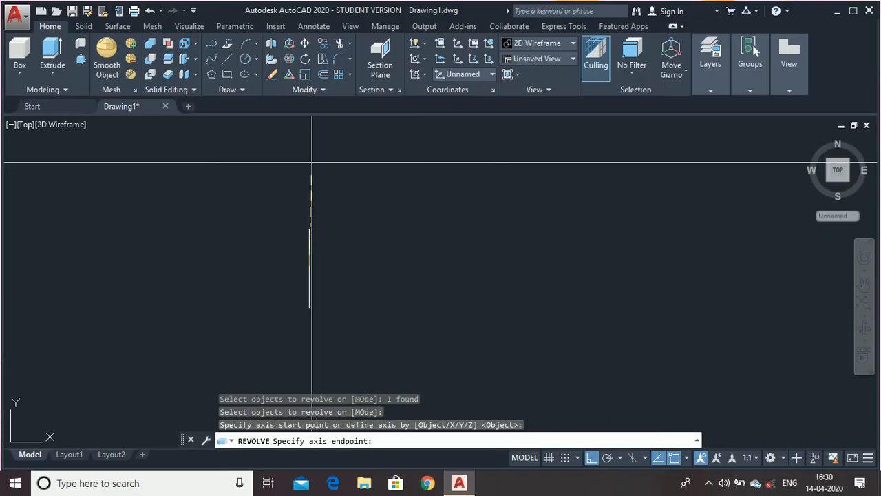
{"action": "left_click", "coordinate": [310, 187]}
{"action": "key", "text": "Return"}
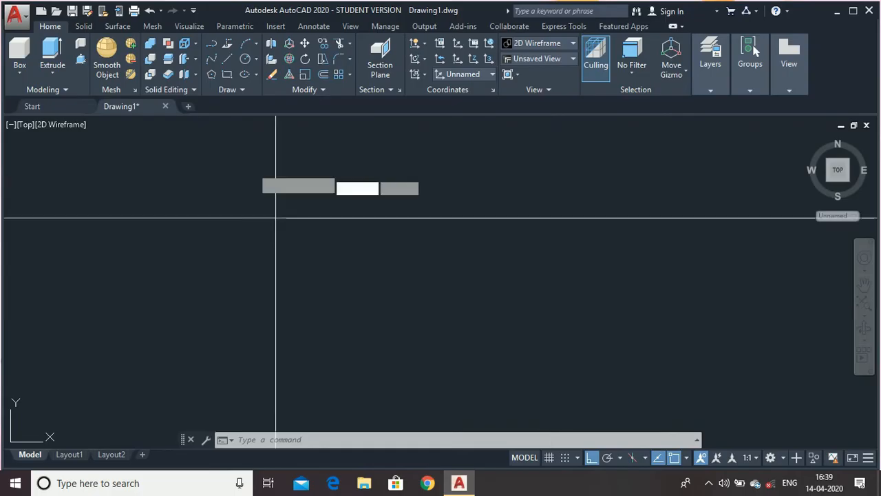
Begin a line profile in an empty area with segments 12 down and 30 to the right.
{"action": "left_click", "coordinate": [211, 43]}
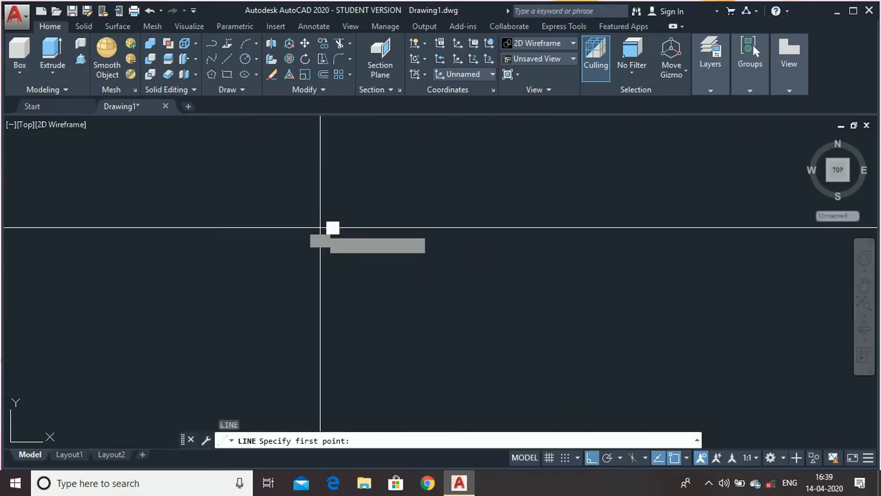
{"action": "left_click", "coordinate": [320, 227]}
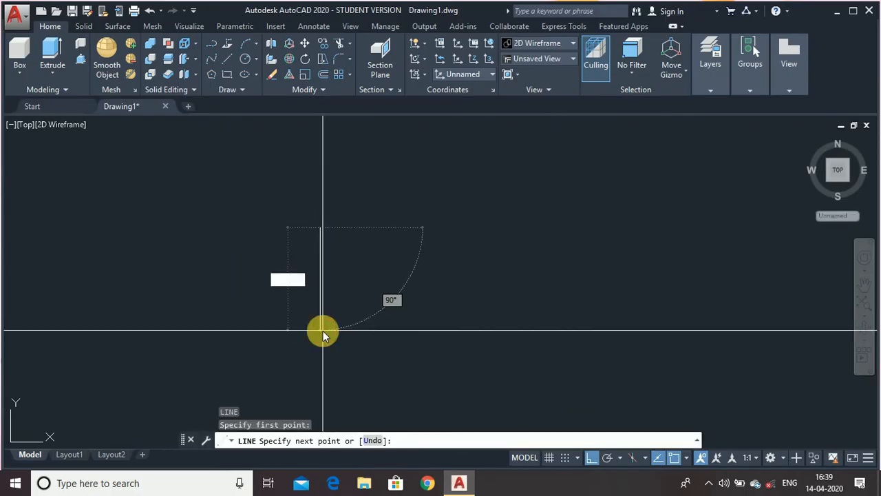
{"action": "key", "text": "Return"}
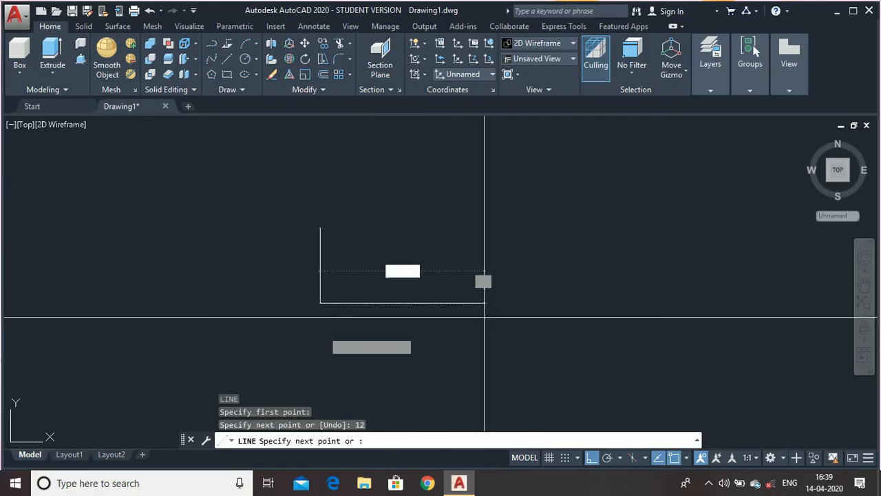
{"action": "left_click", "coordinate": [537, 317]}
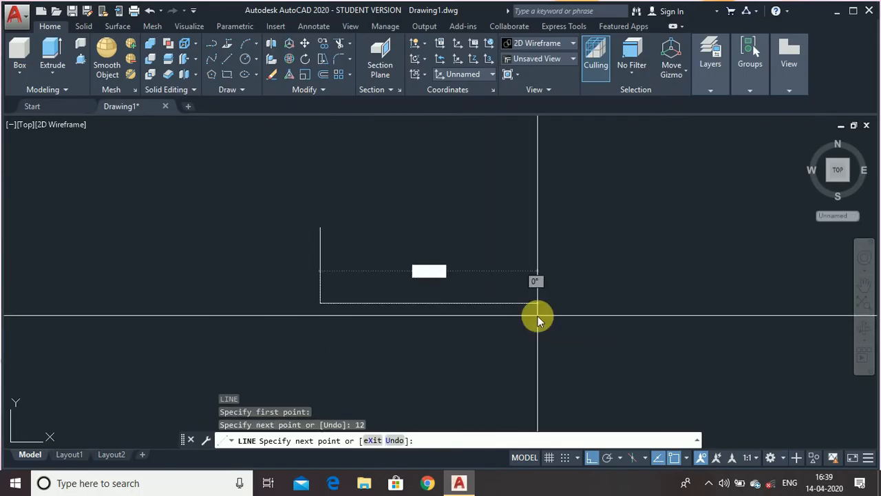
{"action": "type", "text": "30"}
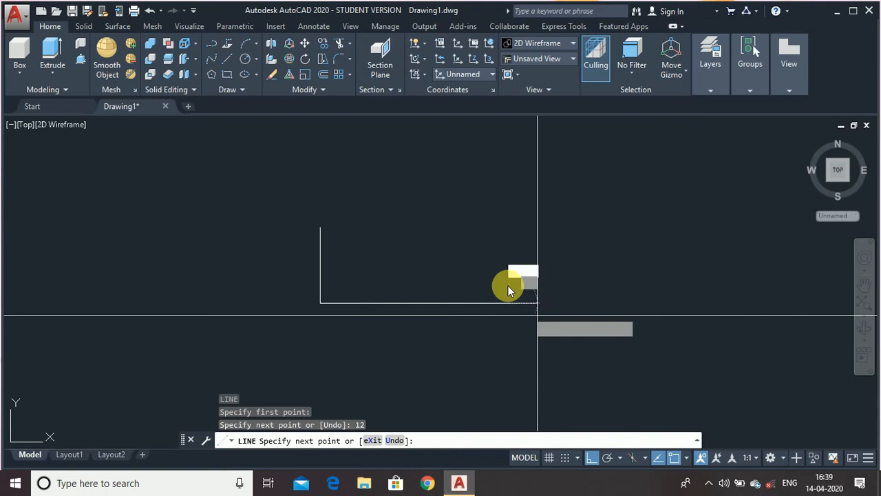
{"action": "key", "text": "Return"}
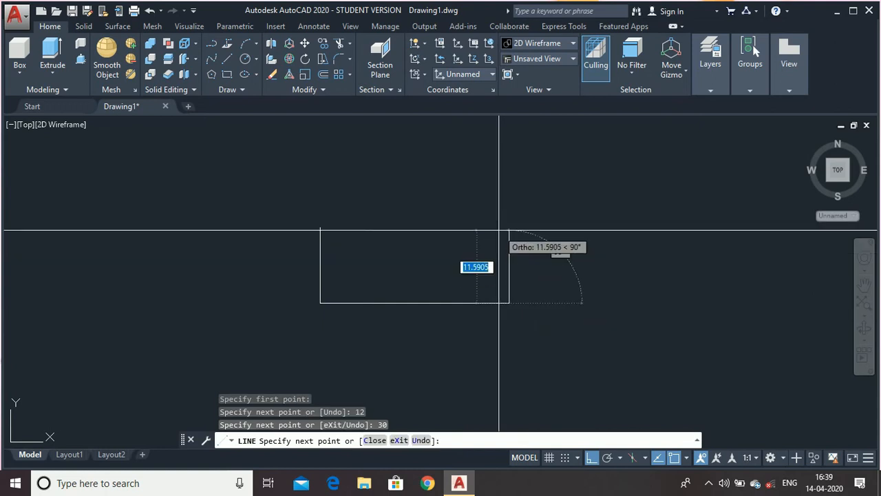
Finish the profile with segments 6 up and 24 to the left, closing it with a slanted line to the starting point.
{"action": "type", "text": "6"}
{"action": "key", "text": "Return"}
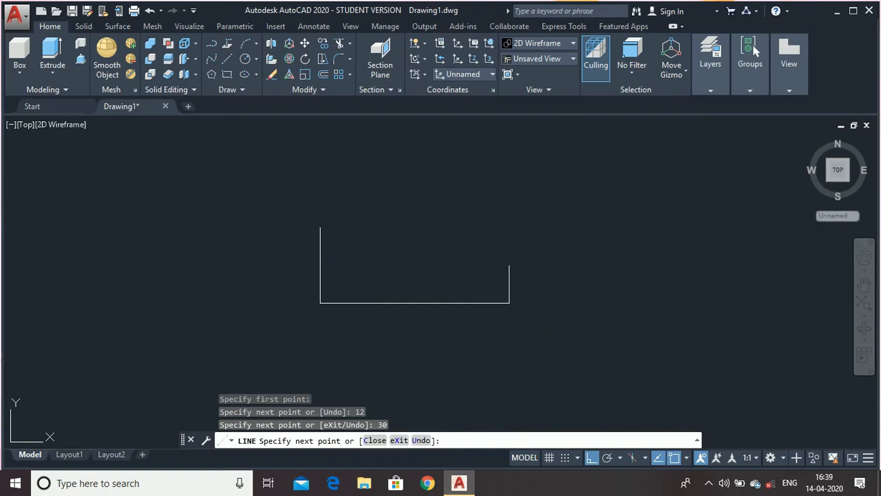
{"action": "left_click", "coordinate": [268, 289]}
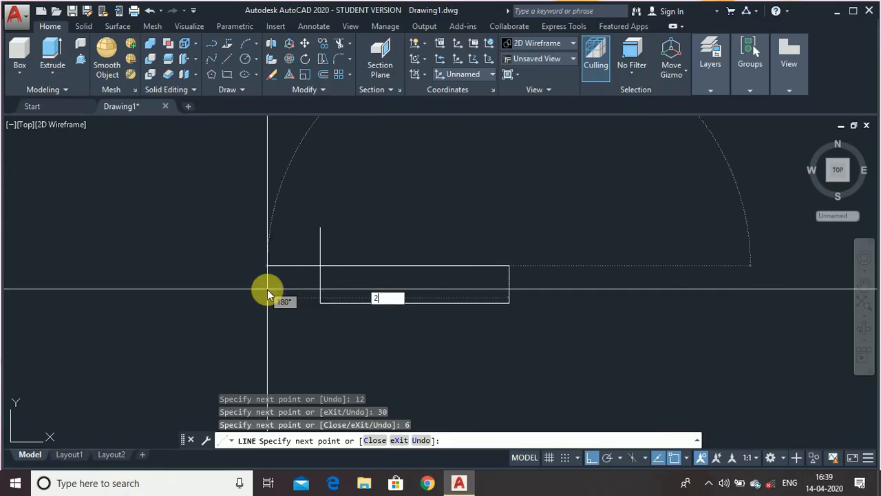
{"action": "type", "text": "24"}
{"action": "key", "text": "Return"}
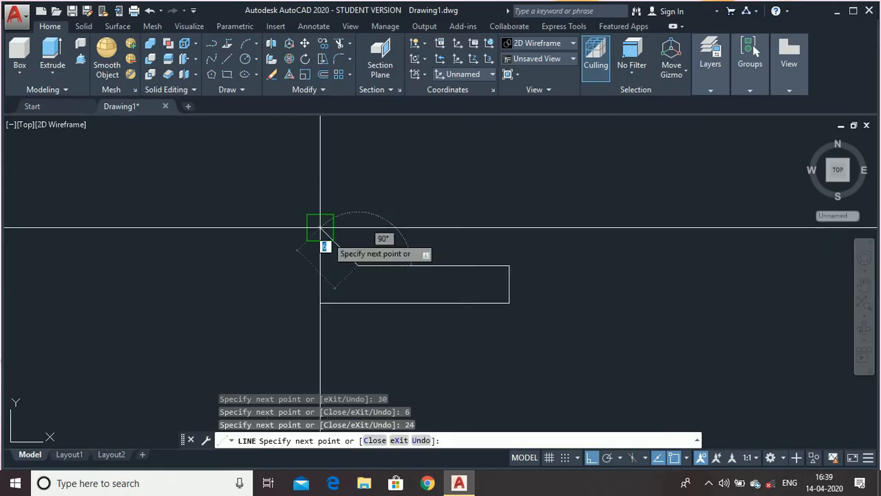
{"action": "left_click", "coordinate": [321, 227]}
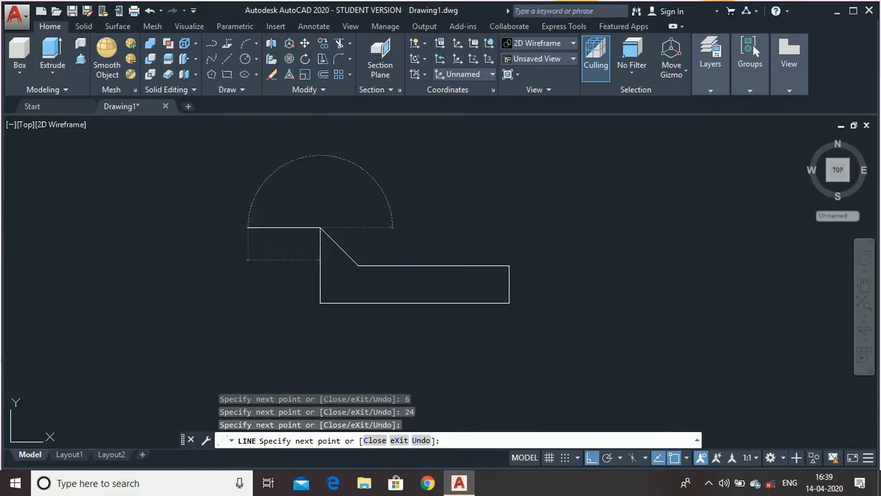
{"action": "key", "text": "Escape"}
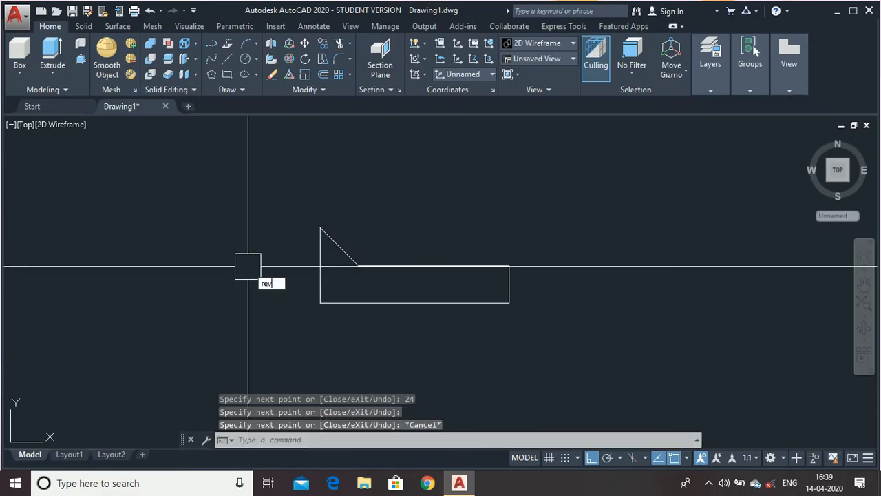
{"action": "key", "text": "Escape"}
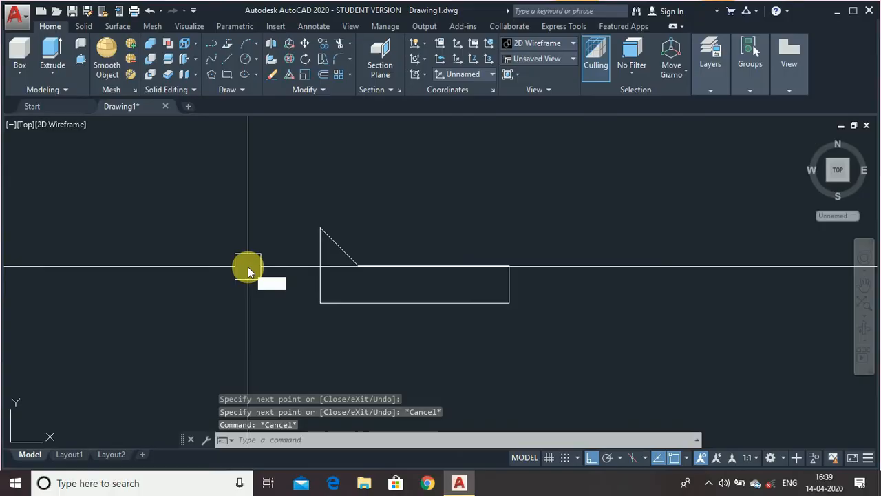
Join all the lines of the new screw-shaped profile into one polyline.
{"action": "type", "text": "j"}
{"action": "key", "text": "Return"}
{"action": "left_click", "coordinate": [257, 172]}
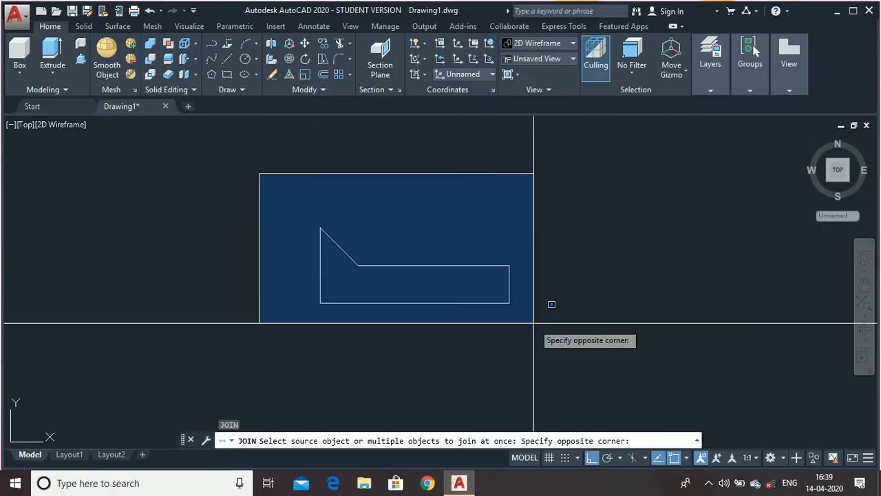
{"action": "left_click", "coordinate": [570, 340]}
{"action": "key", "text": "Return"}
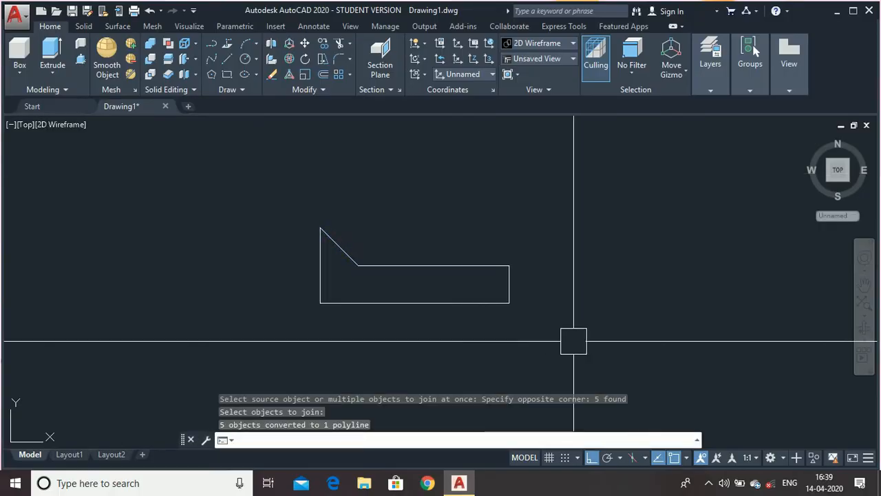
Revolve the joined profile 360 degrees about its long lower edge.
{"action": "type", "text": "REV"}
{"action": "key", "text": "Escape"}
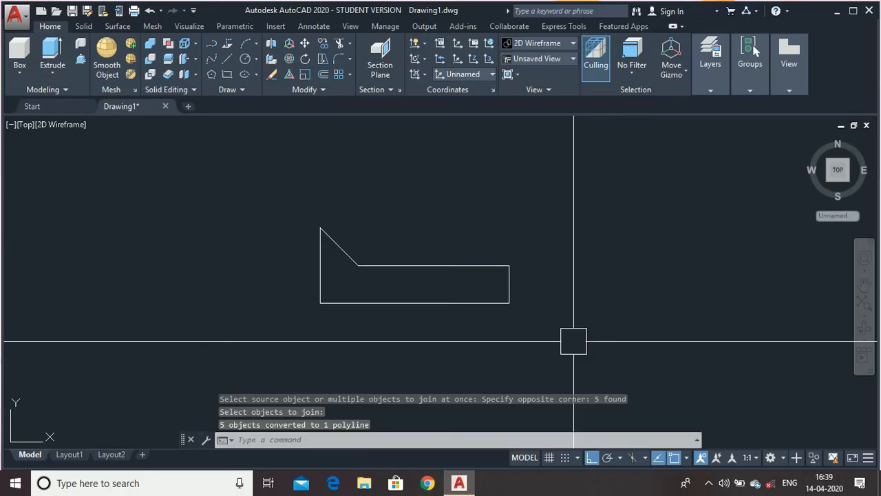
{"action": "type", "text": "rev"}
{"action": "key", "text": "Return"}
{"action": "left_click", "coordinate": [344, 296]}
{"action": "key", "text": "Return"}
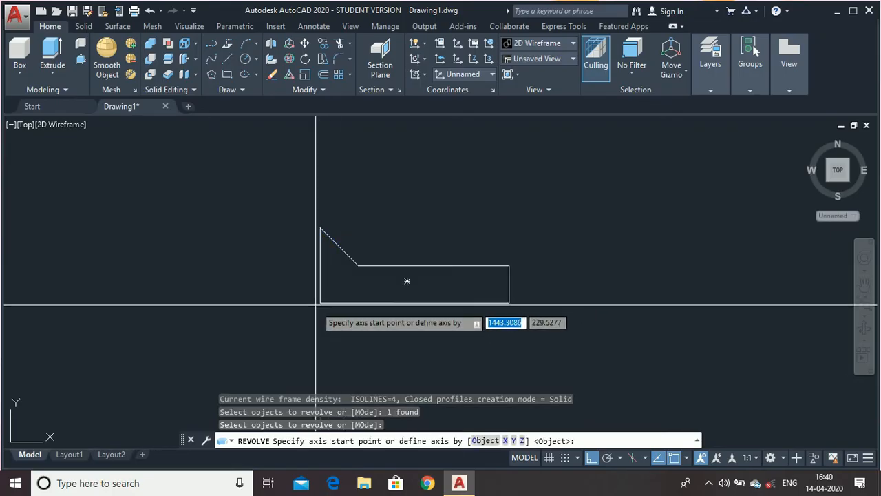
{"action": "left_click", "coordinate": [320, 303]}
{"action": "left_click", "coordinate": [572, 308]}
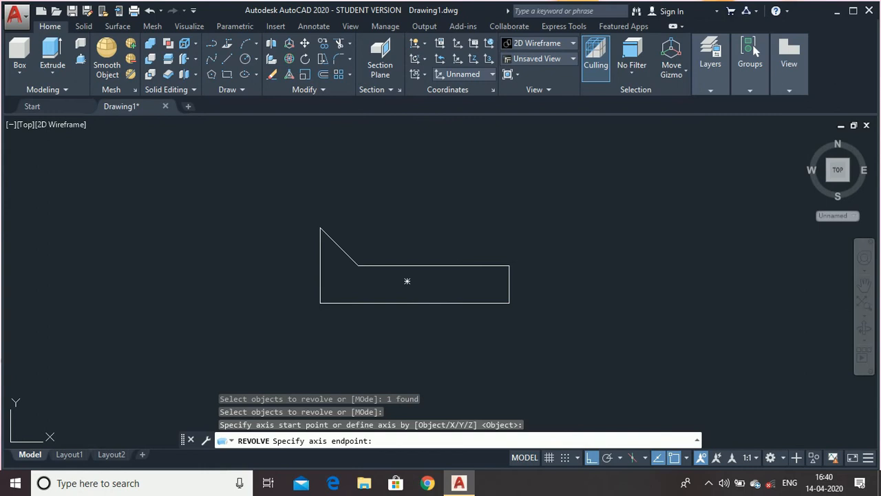
{"action": "key", "text": "Return"}
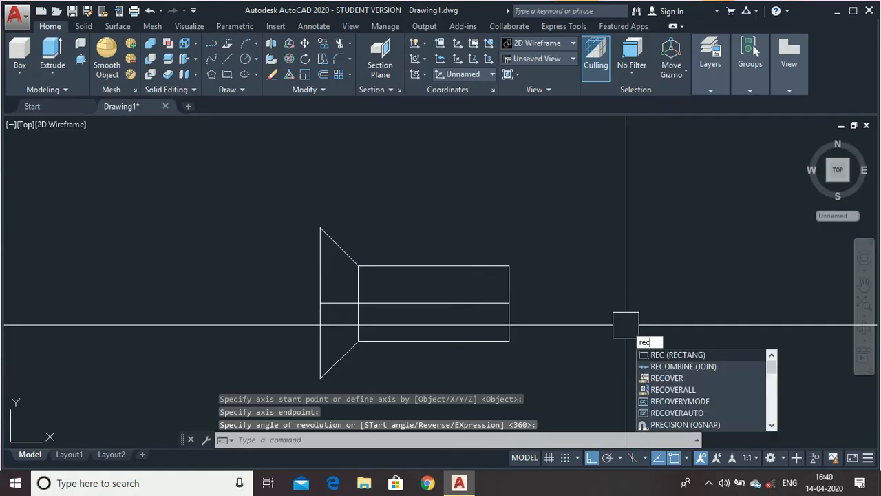
Draw a 3 by 2 rectangle in the empty area beyond the free end of the revolved shank.
{"action": "key", "text": "Return"}
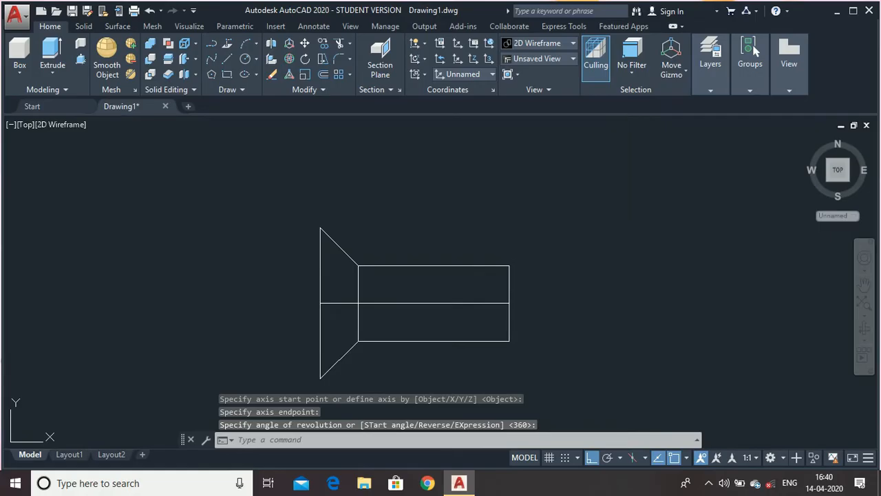
{"action": "left_click", "coordinate": [595, 307]}
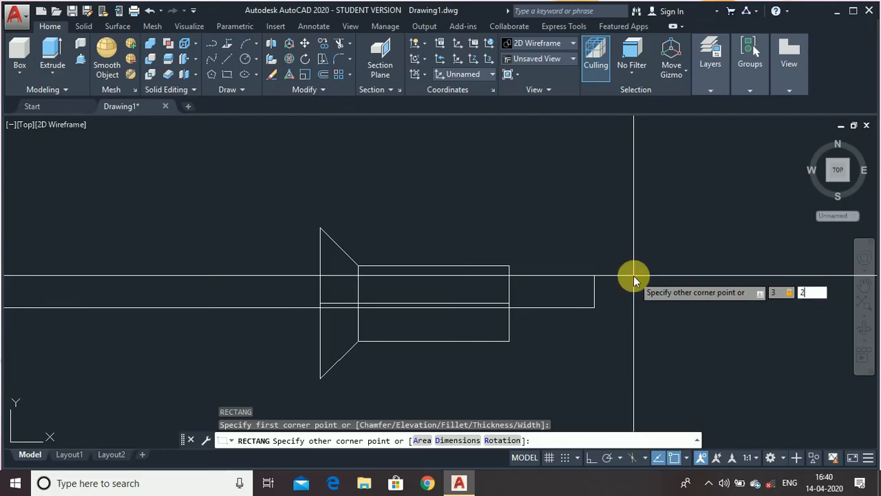
{"action": "key", "text": "Return"}
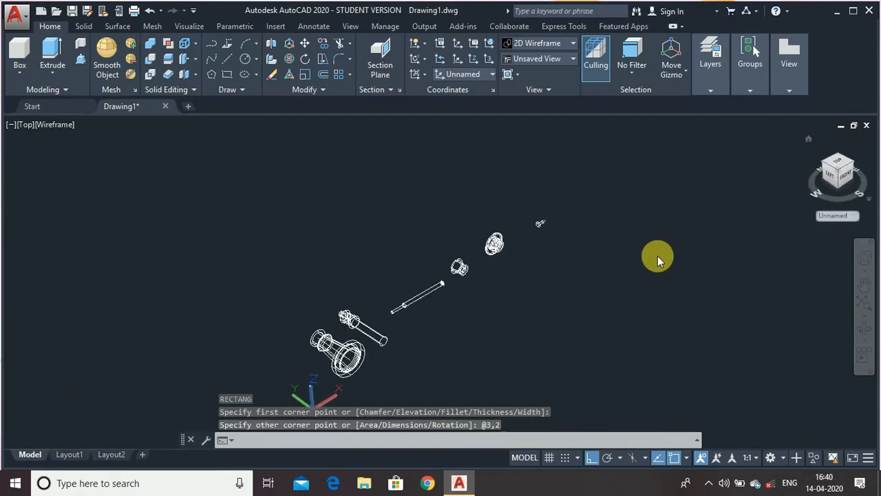
{"action": "middle_click_drag", "start_coordinate": [657, 255], "coordinate": [557, 208], "text": "shift"}
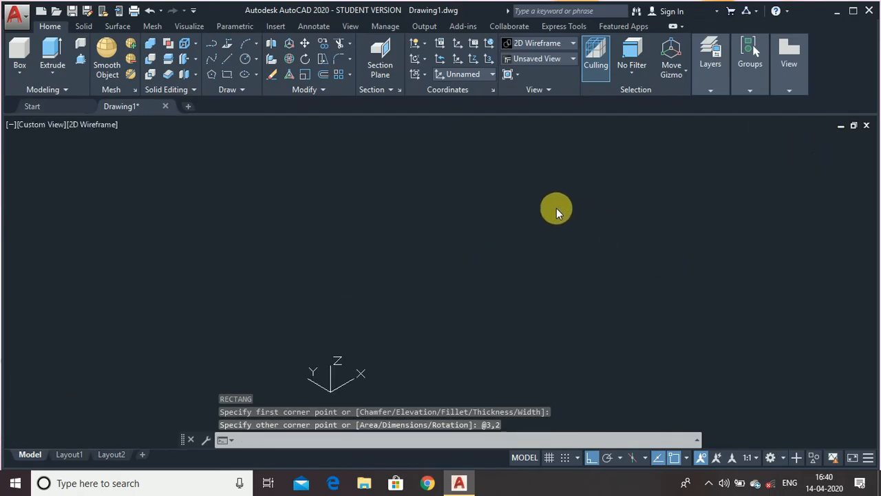
{"action": "scroll", "coordinate": [560, 211], "scroll_direction": "up", "scroll_amount": 5}
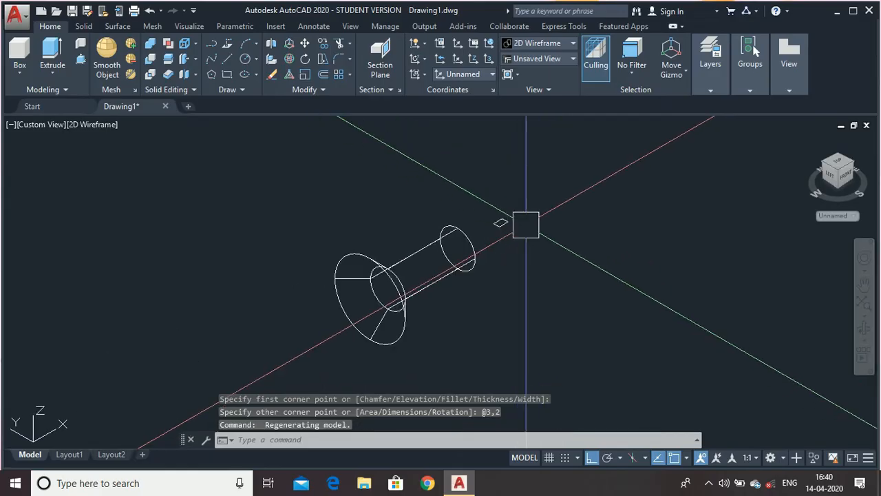
{"action": "type", "text": "l"}
{"action": "key", "text": "Return"}
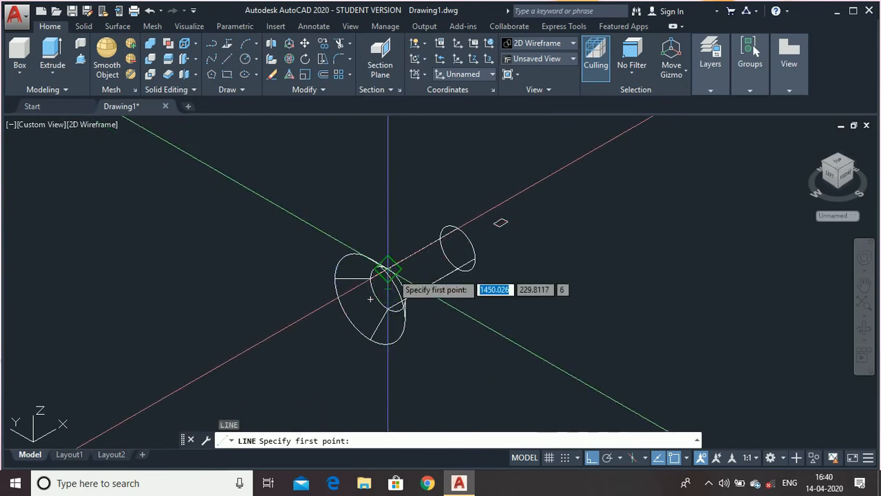
{"action": "left_click", "coordinate": [388, 269]}
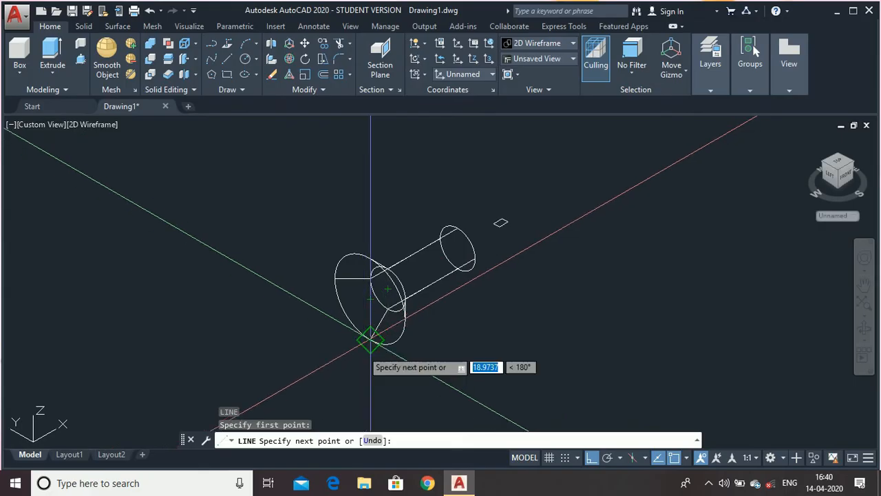
{"action": "key", "text": "Escape"}
Draw a vertical line across the conical head's flat face from its lowest quadrant through the centre to the top.
{"action": "scroll", "coordinate": [430, 277], "scroll_direction": "up", "scroll_amount": 5}
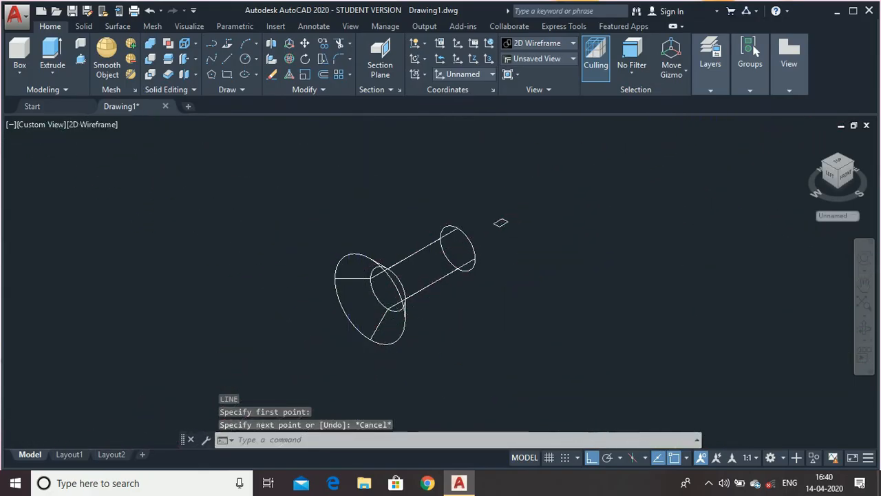
{"action": "left_click", "coordinate": [372, 246]}
{"action": "key", "text": "Return"}
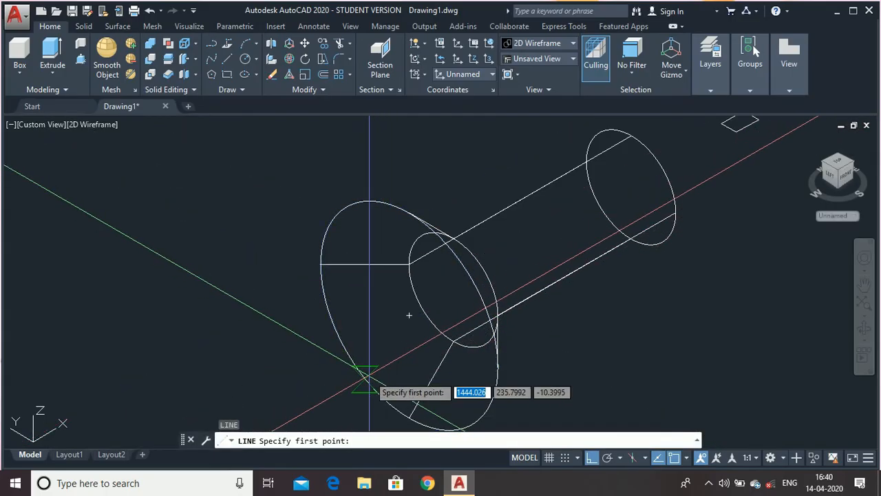
{"action": "right_click", "coordinate": [369, 381], "text": "shift"}
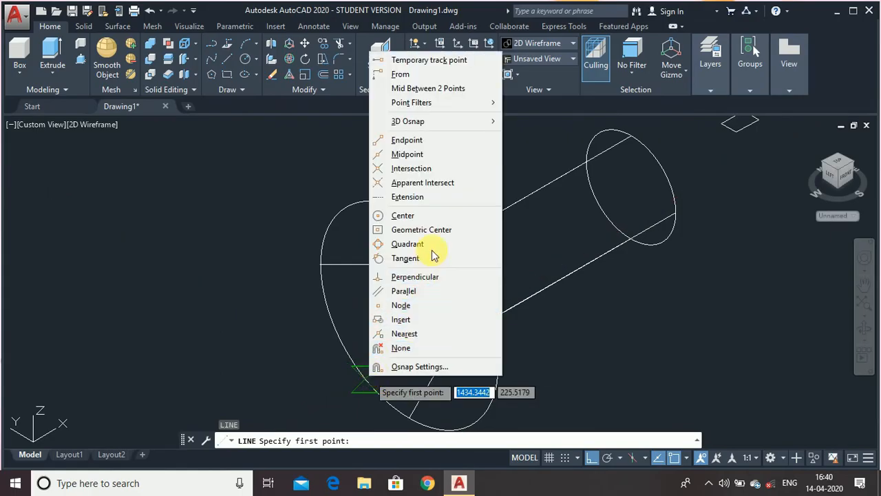
{"action": "left_click", "coordinate": [413, 241]}
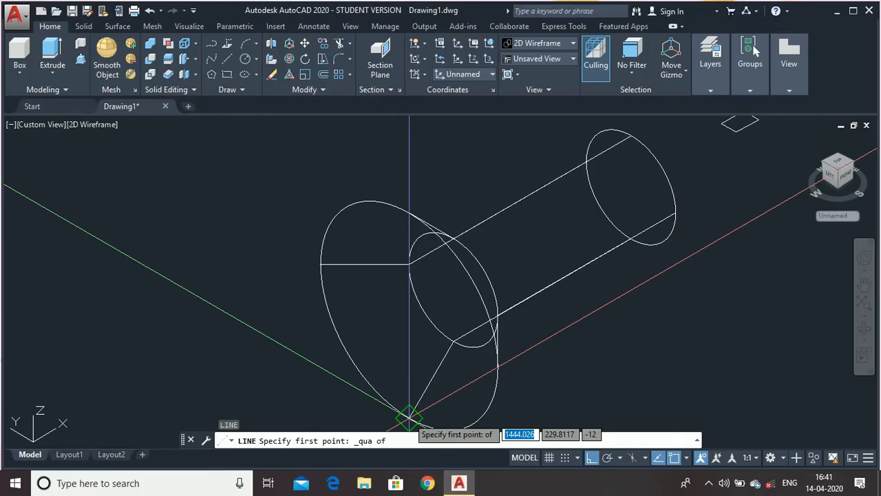
{"action": "left_click", "coordinate": [409, 417]}
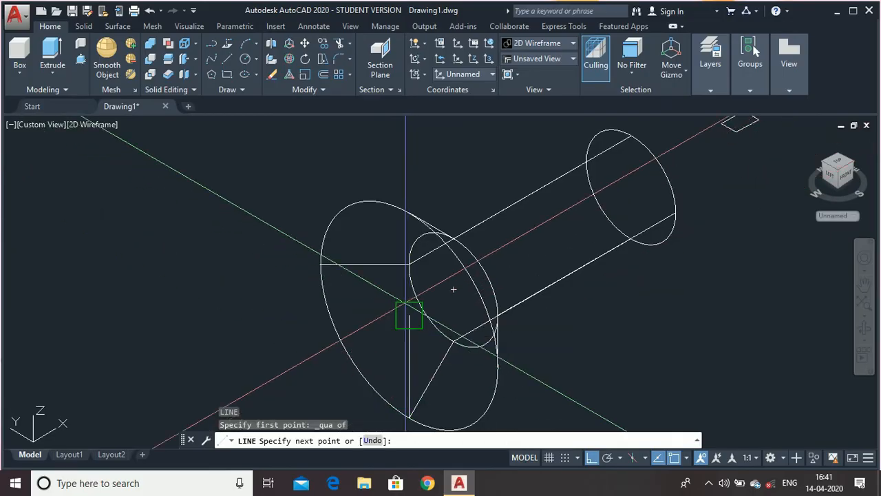
{"action": "left_click", "coordinate": [409, 316]}
{"action": "left_click", "coordinate": [409, 212]}
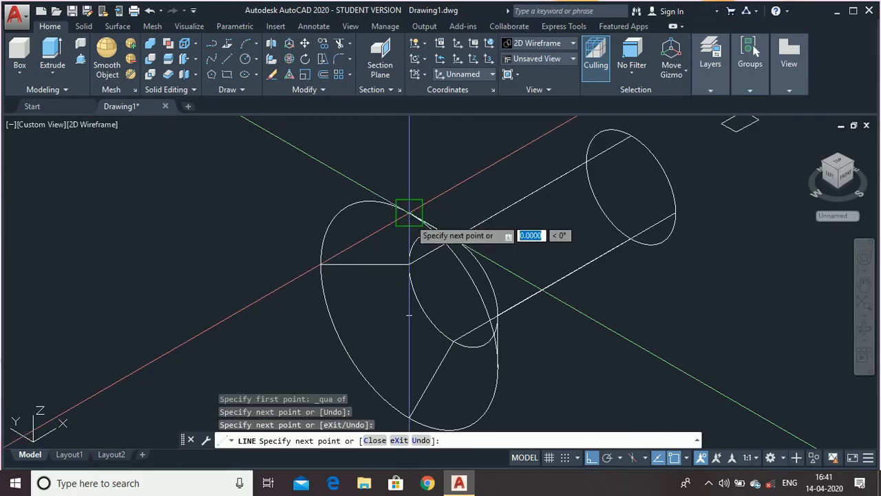
{"action": "key", "text": "Escape"}
Extrude the small rectangle to a height of 30.
{"action": "scroll", "coordinate": [279, 255], "scroll_direction": "down", "scroll_amount": 2}
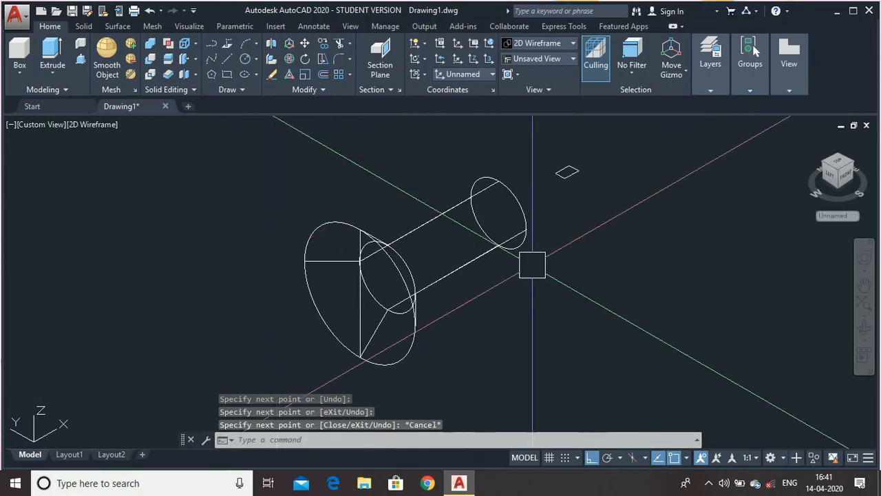
{"action": "left_click", "coordinate": [47, 57]}
{"action": "left_click", "coordinate": [583, 184]}
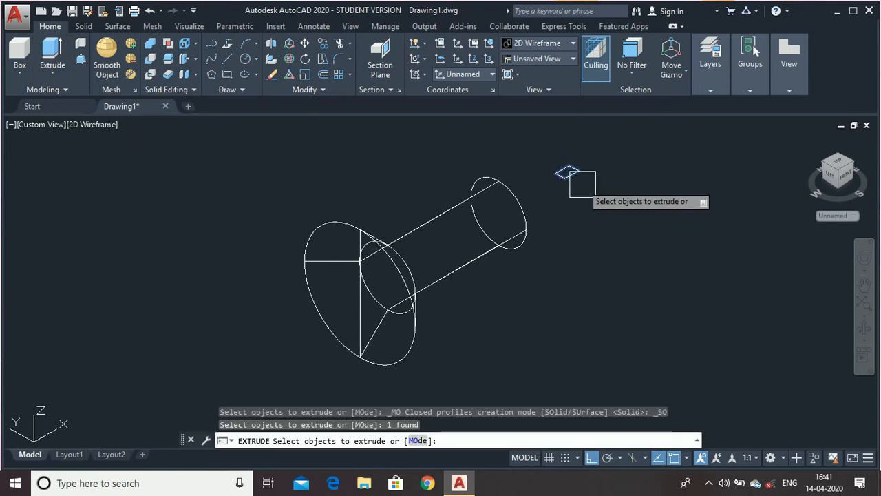
{"action": "key", "text": "Return"}
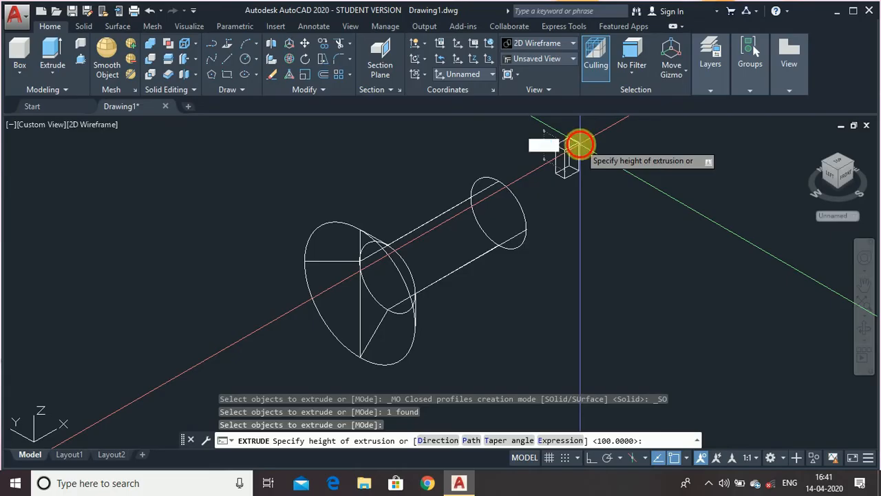
{"action": "key", "text": "Return"}
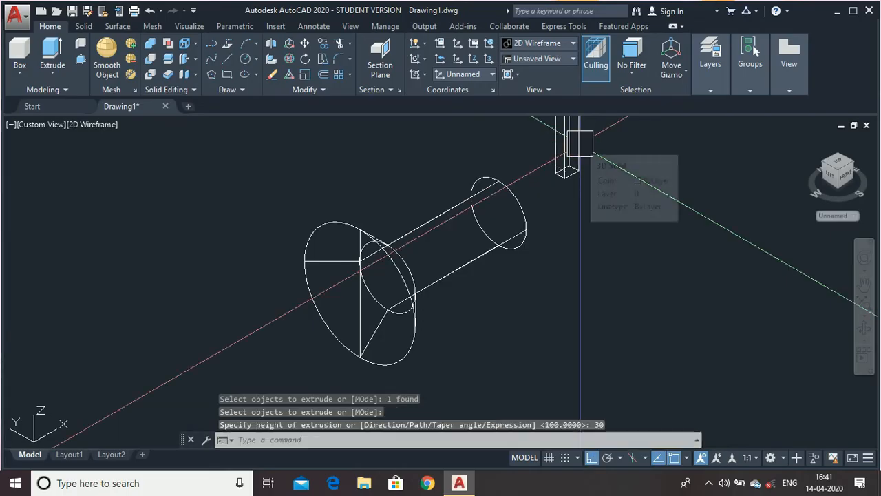
Move the extruded bar by the midpoint of its short bottom edge to the lower end of the head's vertical line.
{"action": "key", "text": "Return"}
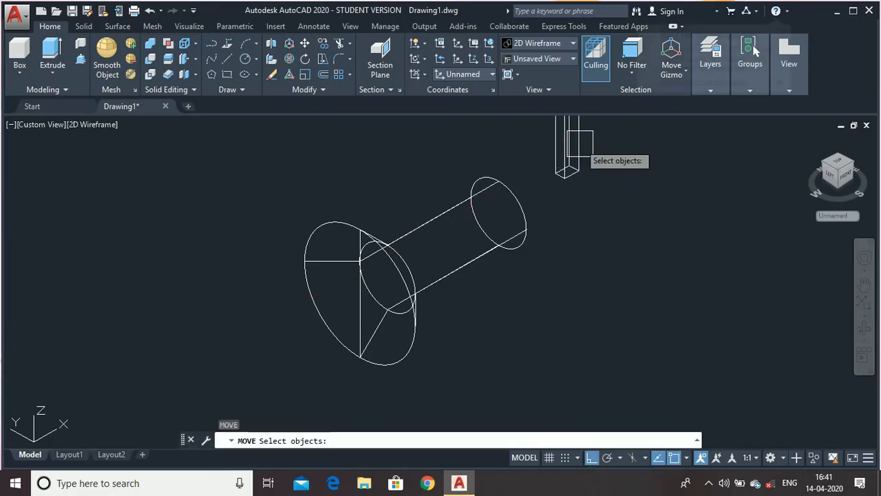
{"action": "left_click", "coordinate": [580, 160]}
{"action": "key", "text": "Return"}
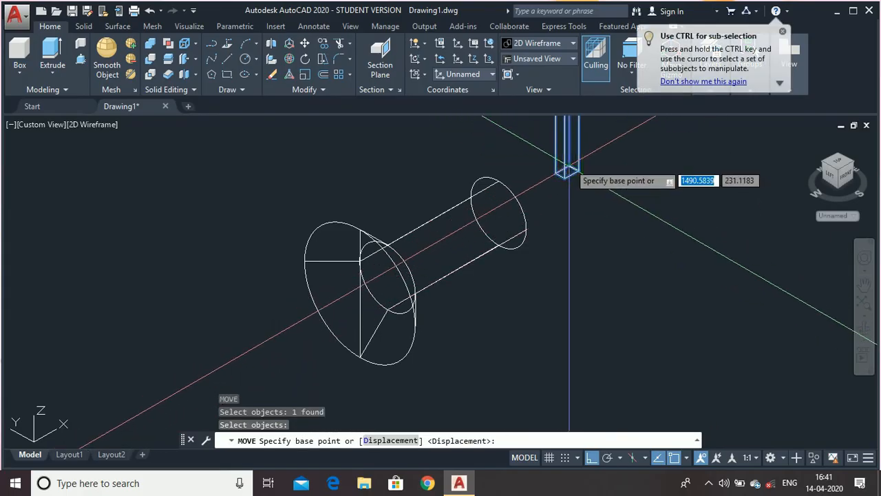
{"action": "scroll", "coordinate": [568, 168], "scroll_direction": "up", "scroll_amount": 2}
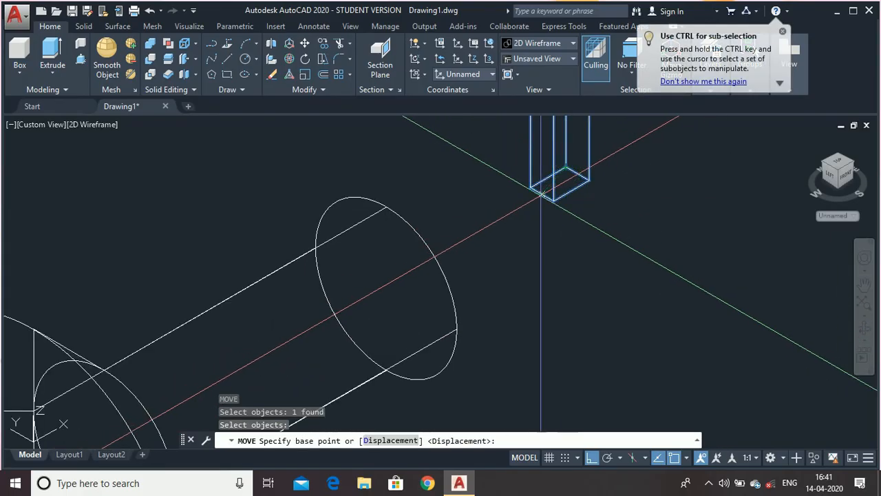
{"action": "left_click", "coordinate": [542, 200]}
{"action": "scroll", "coordinate": [482, 265], "scroll_direction": "down", "scroll_amount": 4}
{"action": "scroll", "coordinate": [453, 245], "scroll_direction": "up", "scroll_amount": 4}
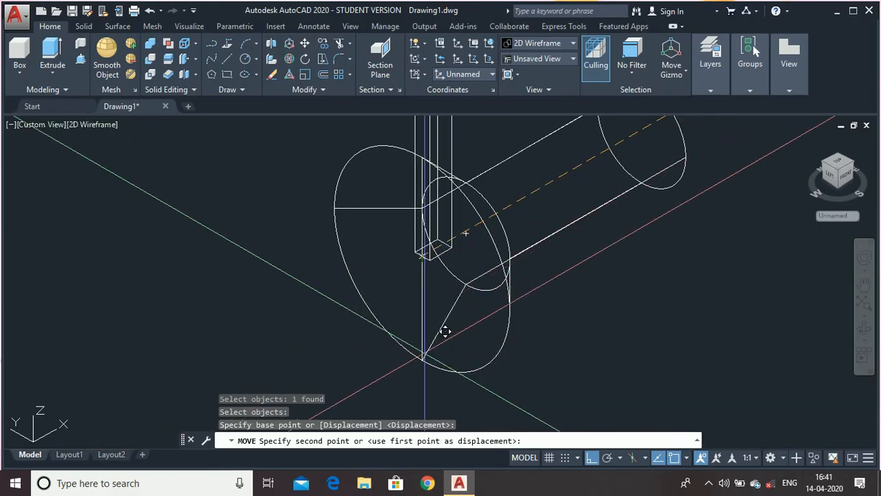
{"action": "left_click", "coordinate": [418, 363]}
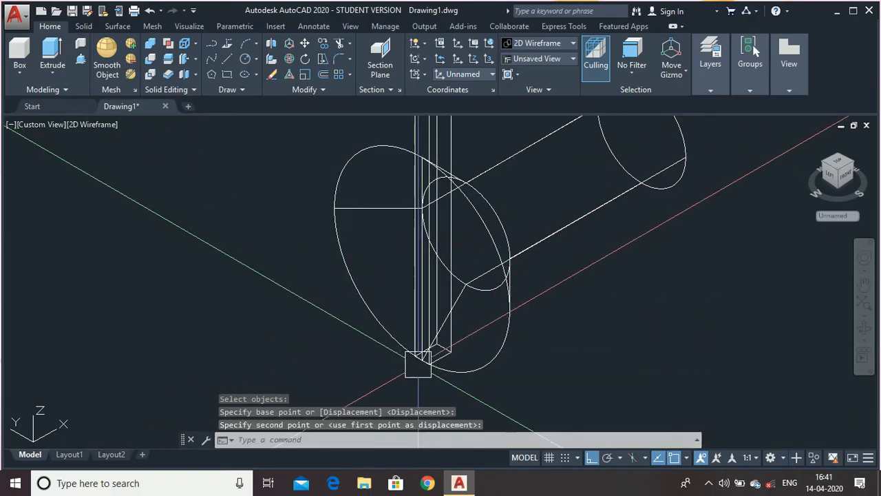
{"action": "scroll", "coordinate": [365, 345], "scroll_direction": "down", "scroll_amount": 2}
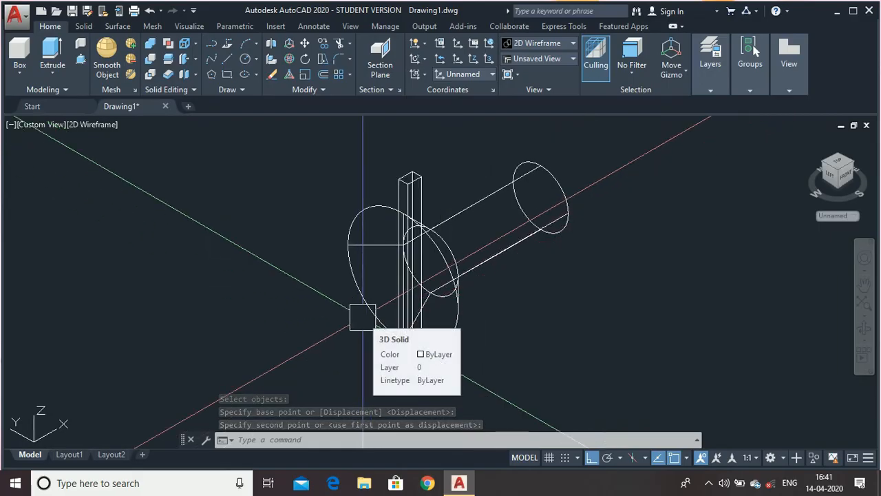
Subtract the tall rectangular bar from the countersunk screw solid to cut the slot across its head.
{"action": "type", "text": "sub"}
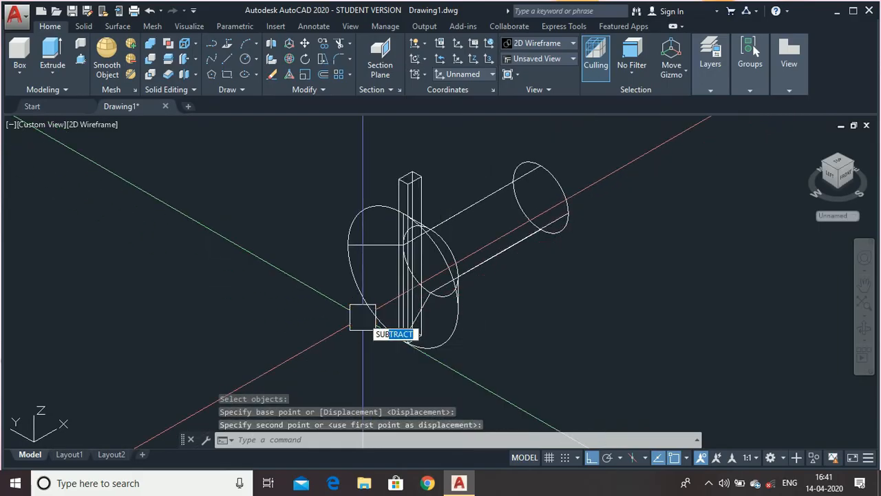
{"action": "key", "text": "Return"}
{"action": "left_click", "coordinate": [508, 264]}
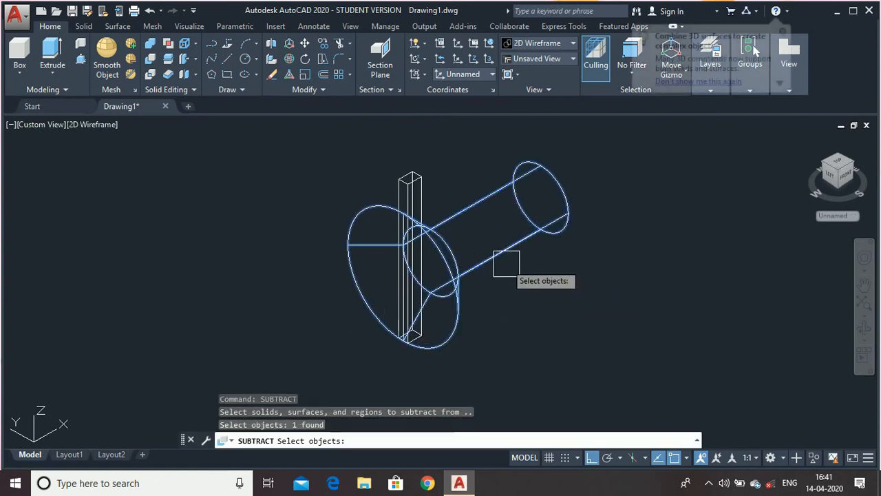
{"action": "key", "text": "Return"}
{"action": "left_click", "coordinate": [412, 192]}
{"action": "key", "text": "Return"}
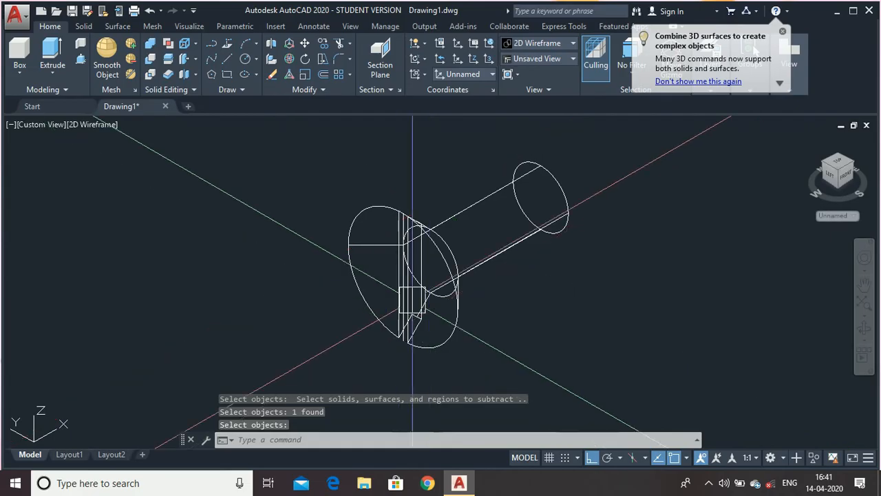
Erase the two leftover vertical construction lines on the screw head's flat face.
{"action": "scroll", "coordinate": [413, 309], "scroll_direction": "up", "scroll_amount": 5}
{"action": "key", "text": "Return"}
{"action": "left_click", "coordinate": [386, 335]}
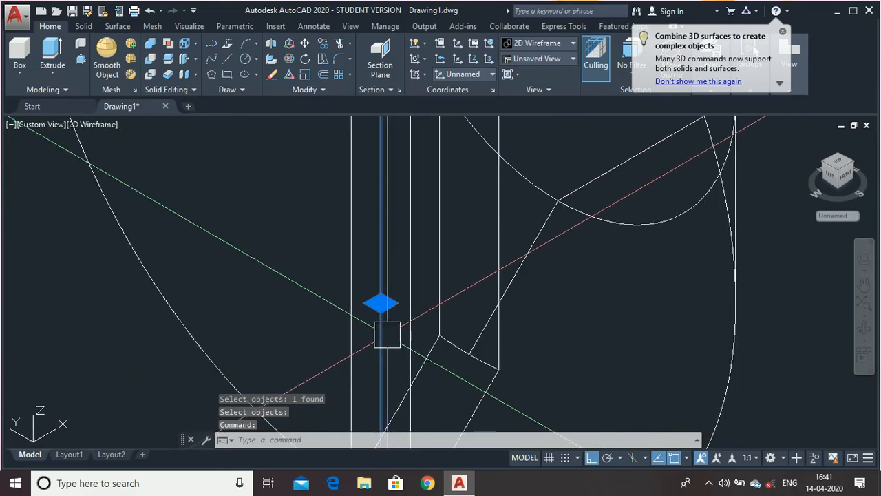
{"action": "scroll", "coordinate": [386, 335], "scroll_direction": "down", "scroll_amount": 5}
{"action": "key", "text": "Delete"}
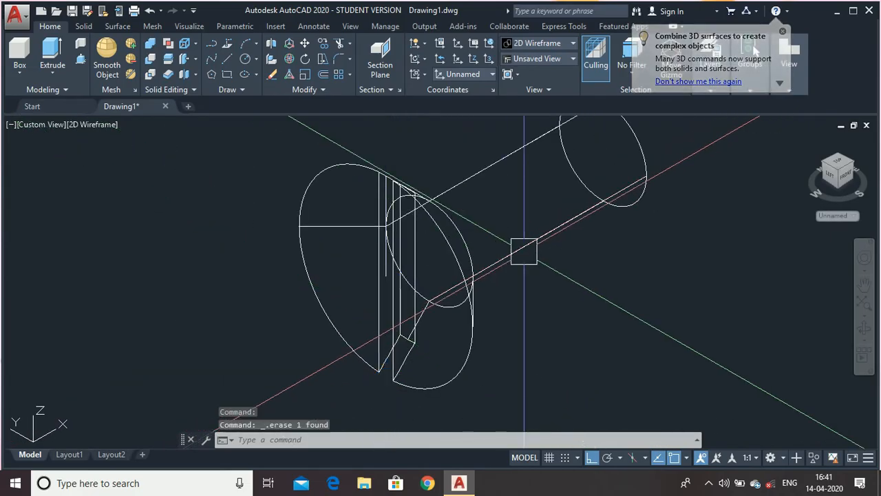
{"action": "scroll", "coordinate": [393, 195], "scroll_direction": "up", "scroll_amount": 5}
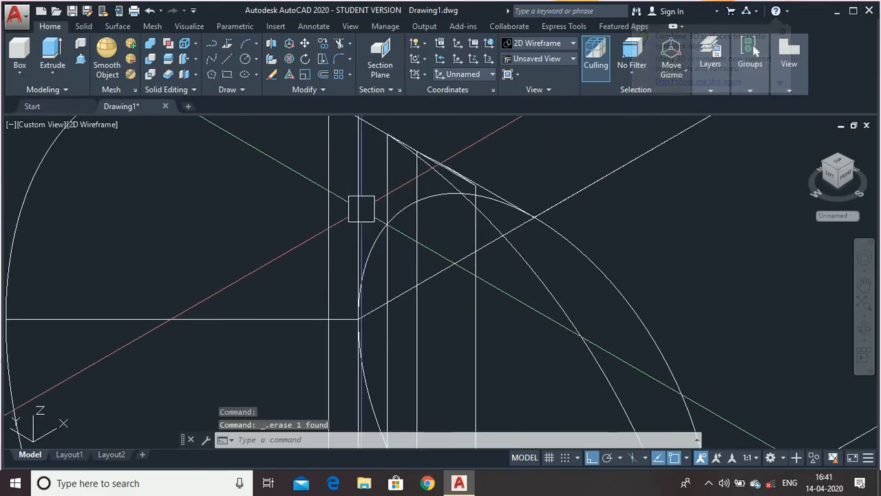
{"action": "left_click", "coordinate": [361, 209]}
{"action": "key", "text": "Delete"}
{"action": "scroll", "coordinate": [362, 209], "scroll_direction": "down", "scroll_amount": 5}
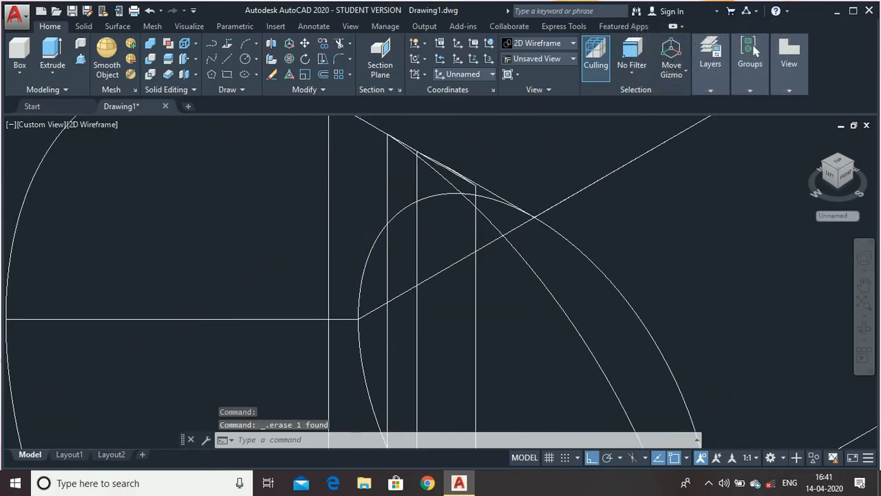
Inspect the slotted screw in the Shaded with edges visual style, and restore 2D Wireframe with the top view.
{"action": "left_click", "coordinate": [554, 45]}
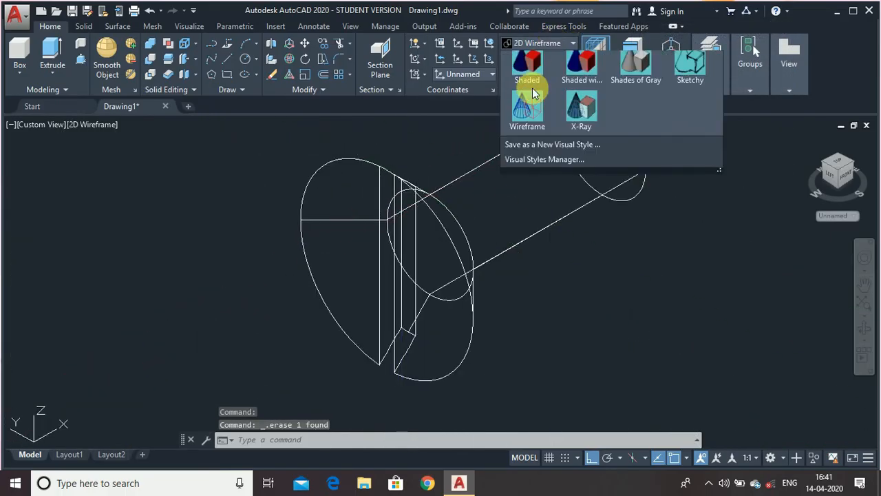
{"action": "left_click", "coordinate": [583, 126]}
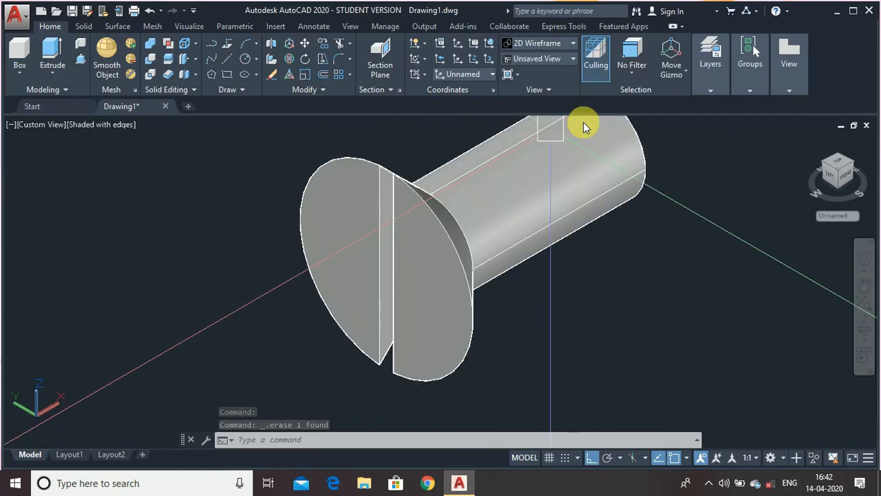
{"action": "left_click", "coordinate": [530, 42]}
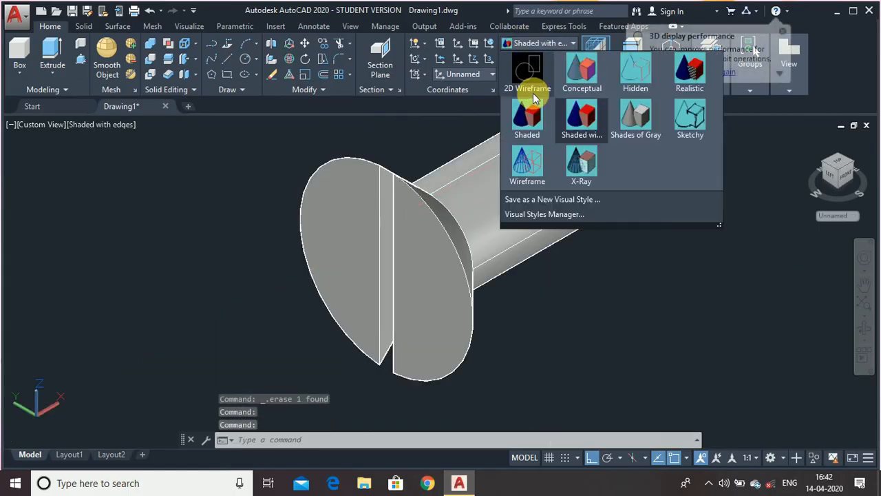
{"action": "left_click", "coordinate": [529, 69]}
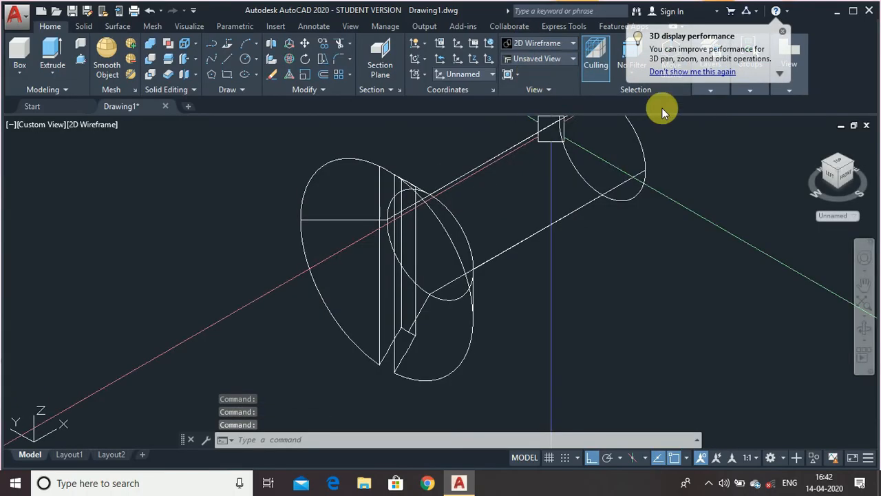
{"action": "left_click", "coordinate": [842, 161]}
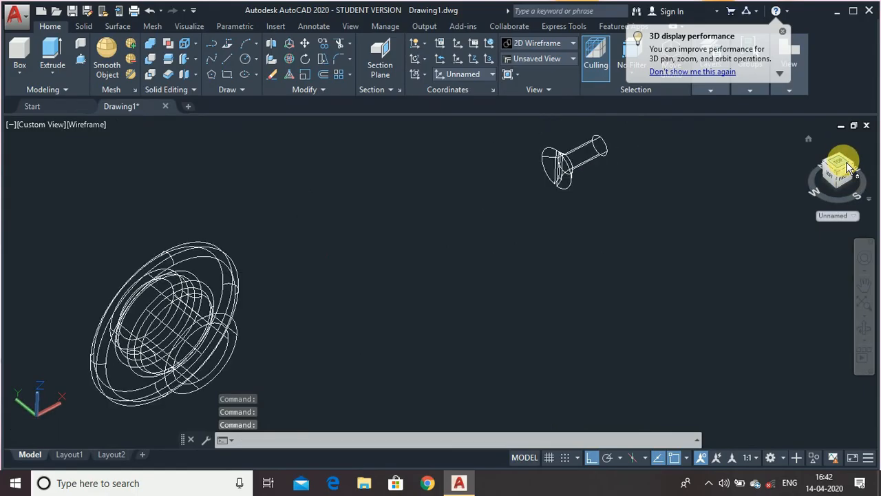
{"action": "scroll", "coordinate": [517, 300], "scroll_direction": "up", "scroll_amount": 6}
{"action": "scroll", "coordinate": [417, 274], "scroll_direction": "down", "scroll_amount": 4}
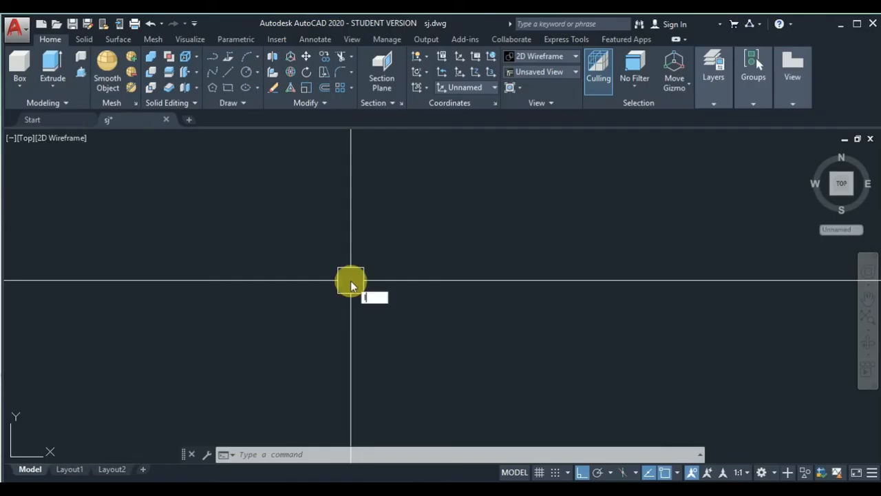
In the empty sj.dwg drawing, draw a horizontal line 8 long to the right and continue it 7.25 straight up.
{"action": "type", "text": "l"}
{"action": "key", "text": "Return"}
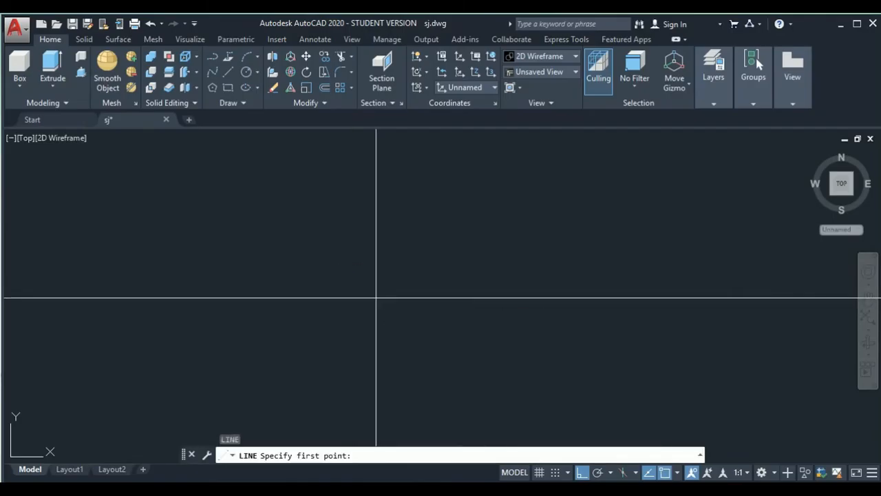
{"action": "left_click", "coordinate": [376, 297]}
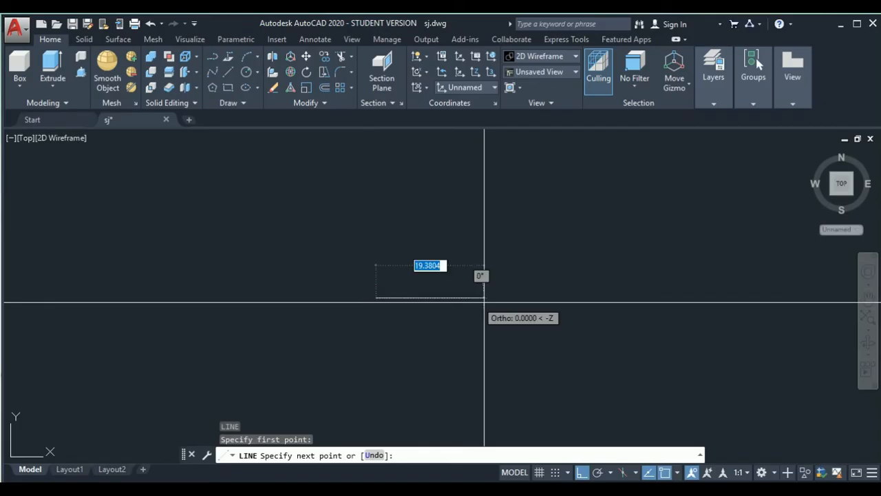
{"action": "left_click", "coordinate": [484, 301]}
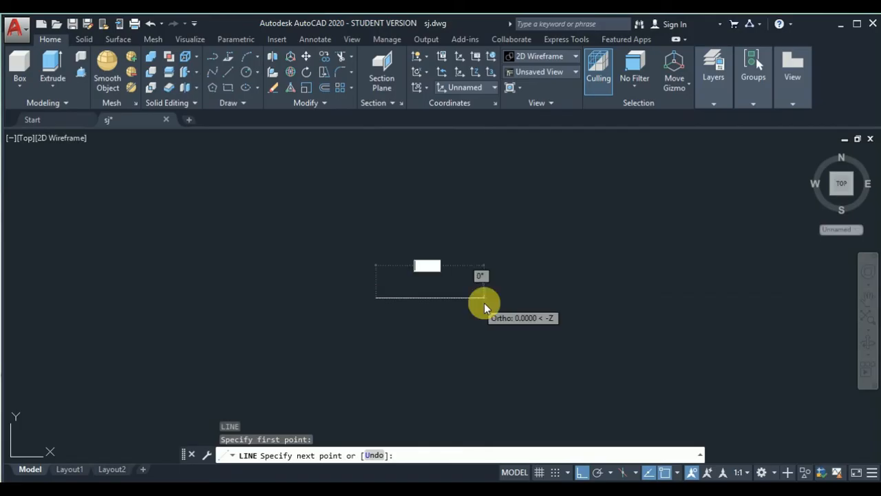
{"action": "type", "text": "8"}
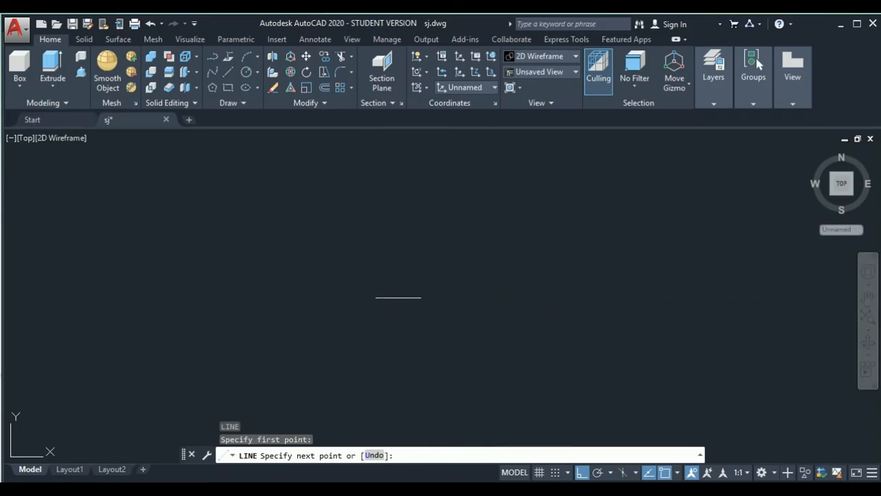
{"action": "key", "text": "Return"}
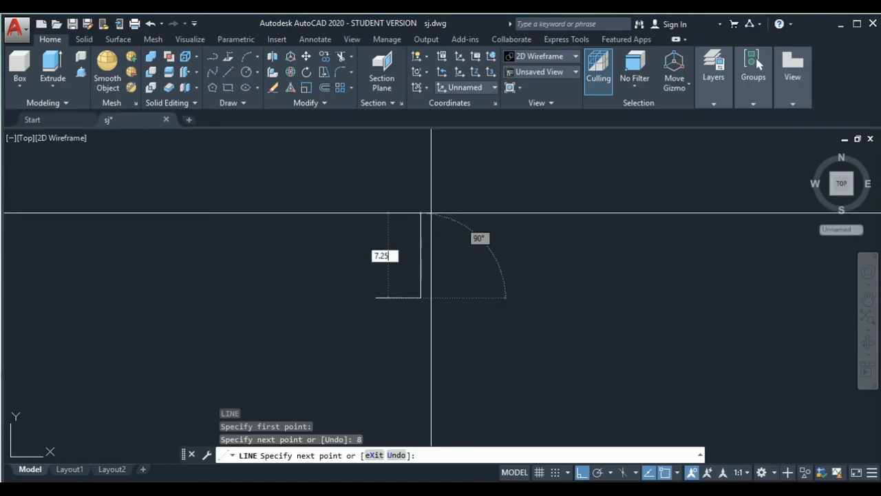
{"action": "type", "text": "7.25"}
{"action": "key", "text": "Return"}
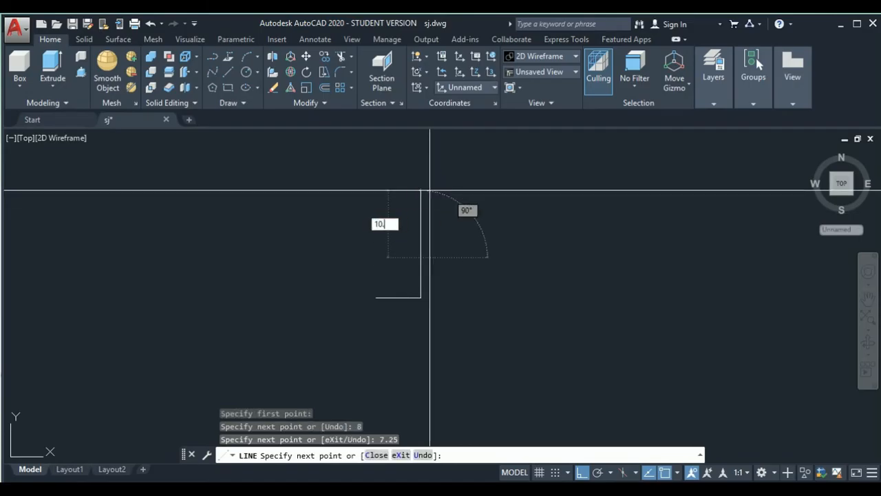
Continue the line chain 10.25 up, 8 to the left and 5 down, and end it there.
{"action": "type", "text": "10.25"}
{"action": "key", "text": "Return"}
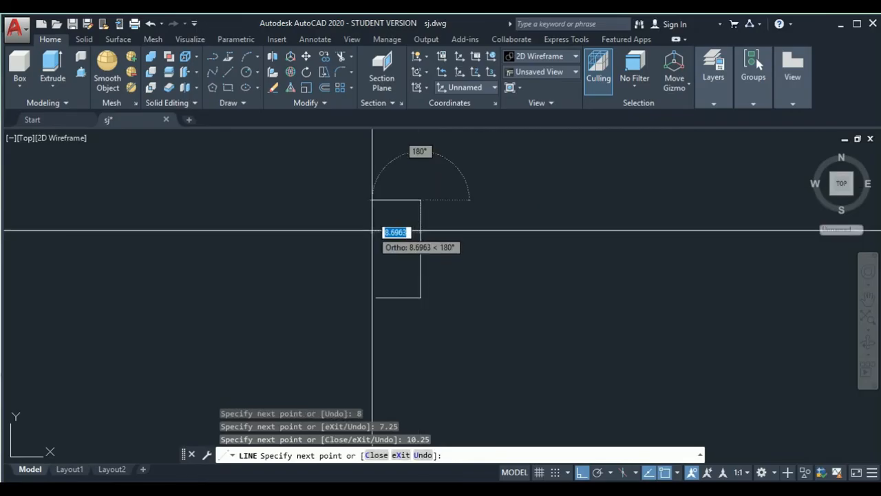
{"action": "type", "text": "8"}
{"action": "key", "text": "Return"}
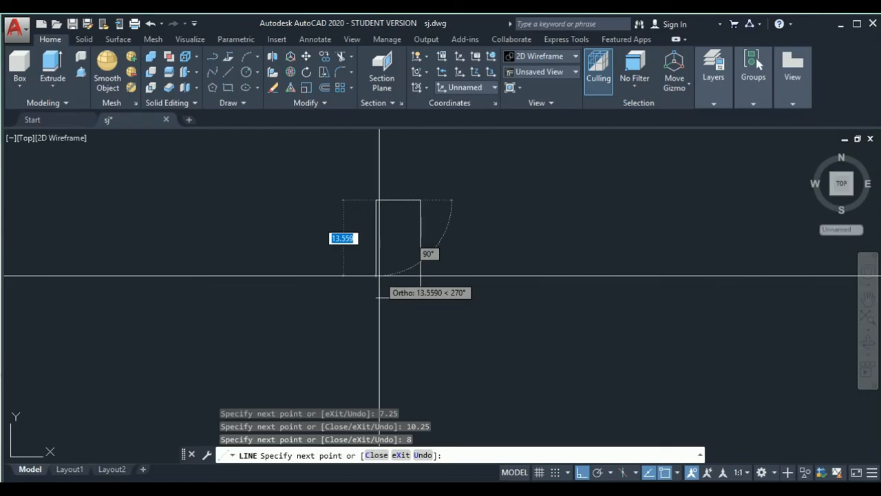
{"action": "type", "text": "5"}
{"action": "key", "text": "Return"}
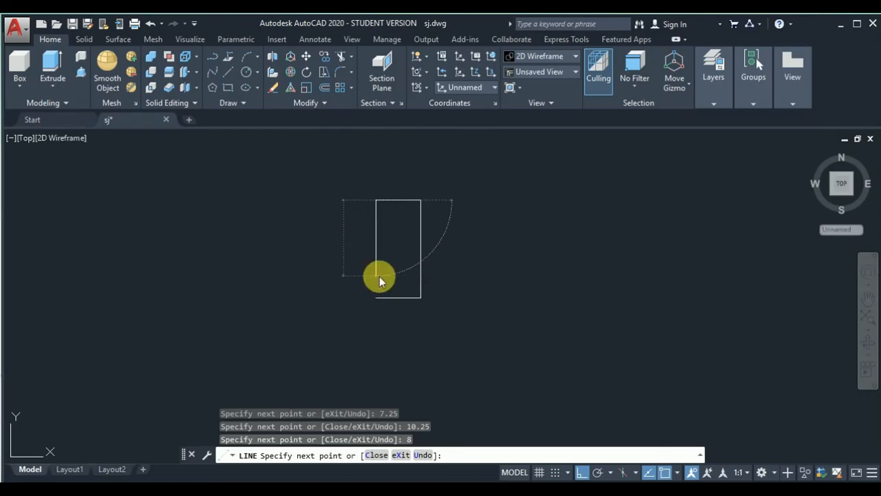
{"action": "key", "text": "Escape"}
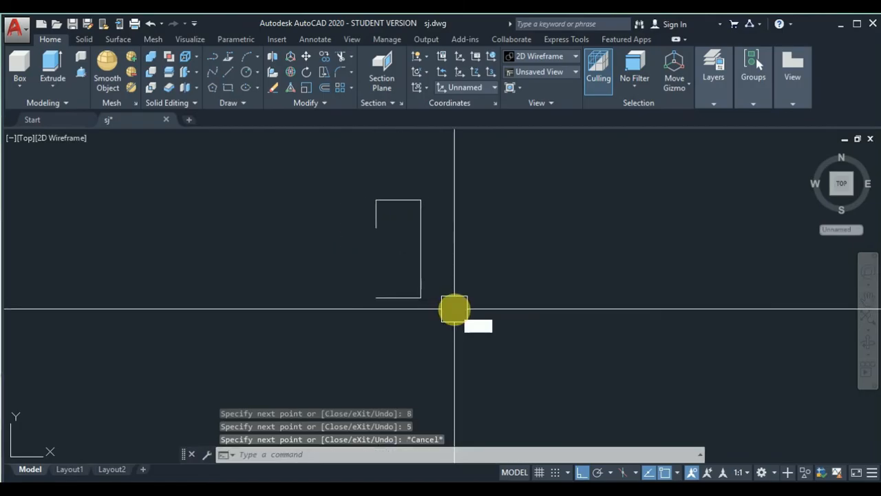
From the junction of the two vertical segments, draw a line 2 to the left and a slanted line to the short vertical's lower end.
{"action": "key", "text": "Return"}
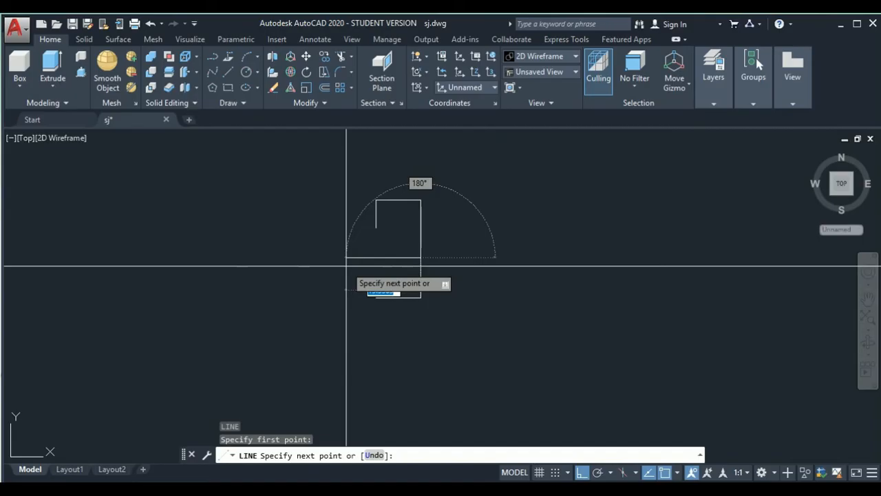
{"action": "type", "text": "2"}
{"action": "key", "text": "Return"}
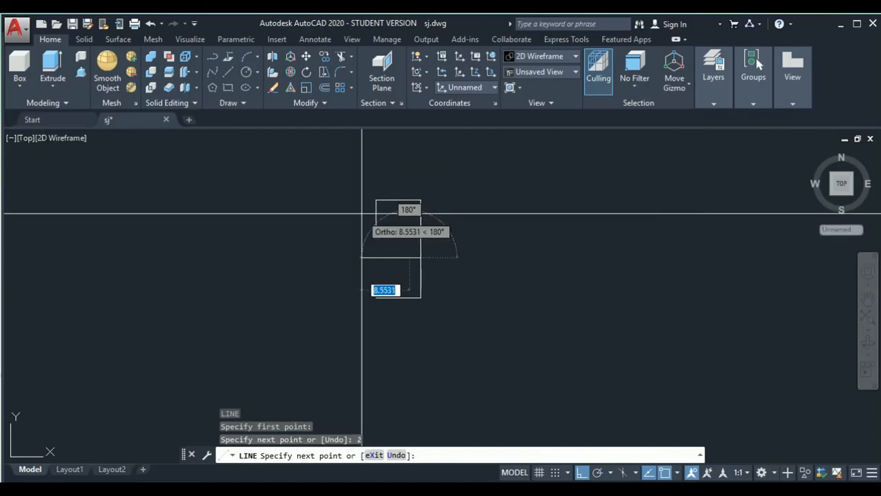
{"action": "key", "text": "F8"}
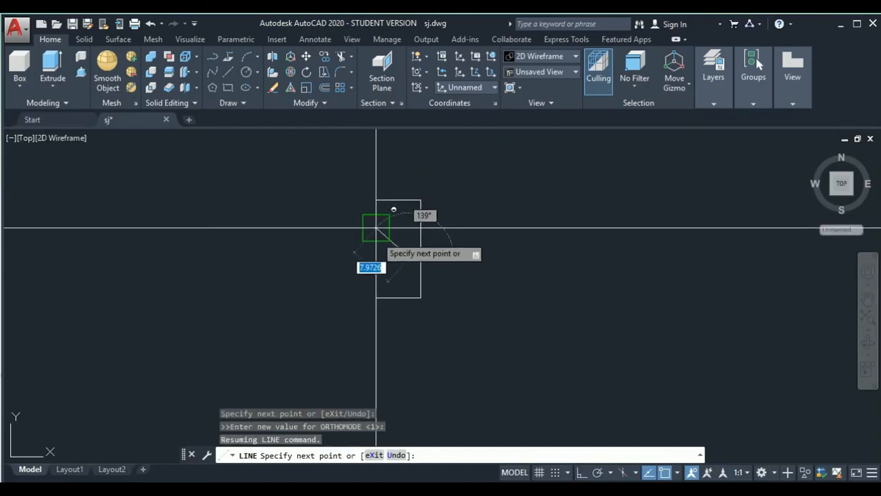
{"action": "left_click", "coordinate": [376, 228]}
{"action": "key", "text": "Escape"}
{"action": "key", "text": "F8"}
Fillet the profile's upper-left corner with a radius of 1.
{"action": "scroll", "coordinate": [380, 190], "scroll_direction": "up", "scroll_amount": 3}
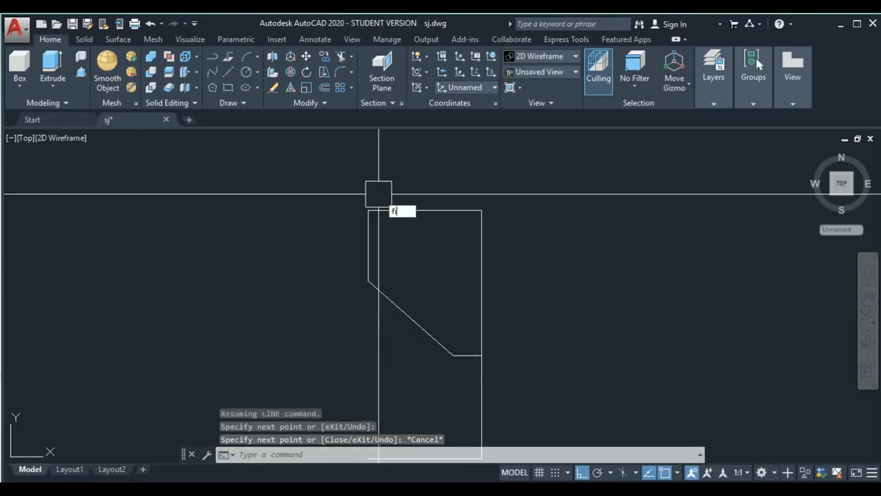
{"action": "type", "text": "f"}
{"action": "key", "text": "Return"}
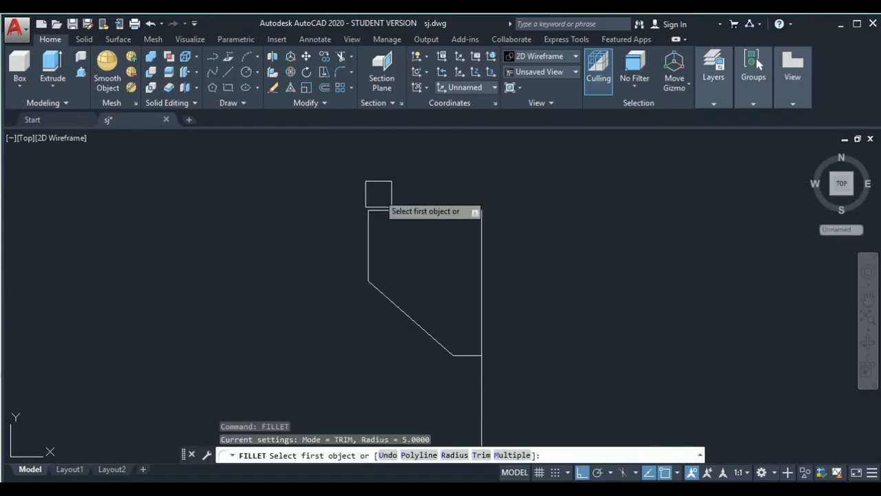
{"action": "type", "text": "r"}
{"action": "key", "text": "Return"}
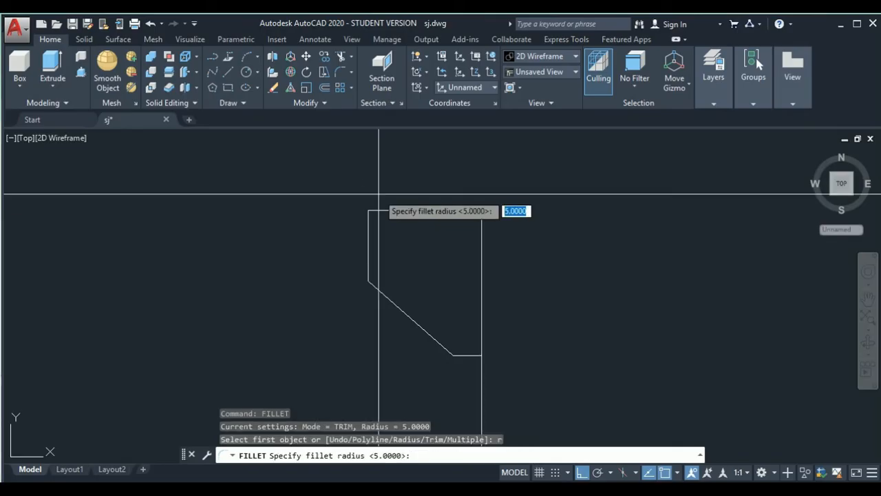
{"action": "type", "text": "1"}
{"action": "key", "text": "Return"}
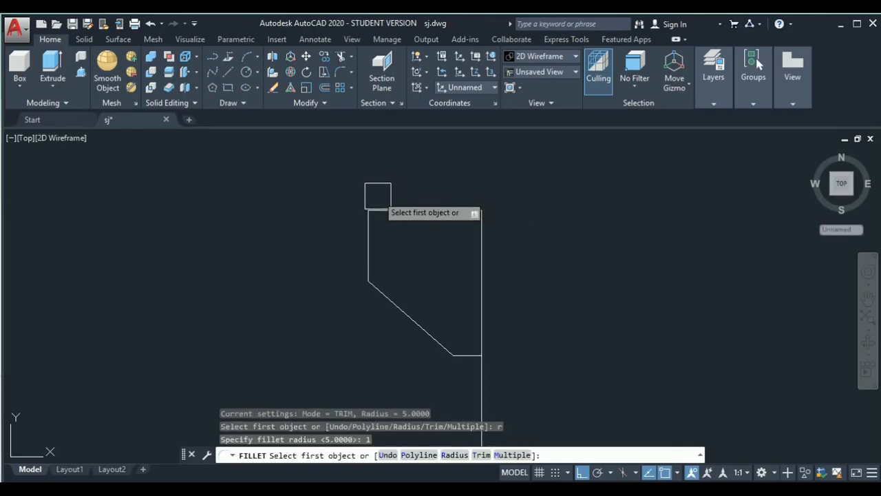
{"action": "left_click", "coordinate": [369, 230]}
{"action": "left_click", "coordinate": [387, 215]}
Erase the 7.25 vertical line below the profile and join the closed outline into one polyline.
{"action": "scroll", "coordinate": [358, 247], "scroll_direction": "down", "scroll_amount": 3}
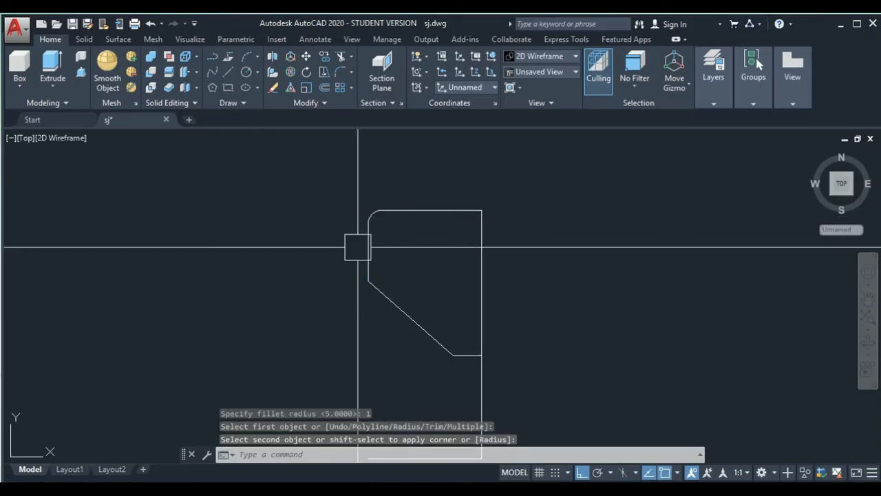
{"action": "left_click", "coordinate": [443, 318]}
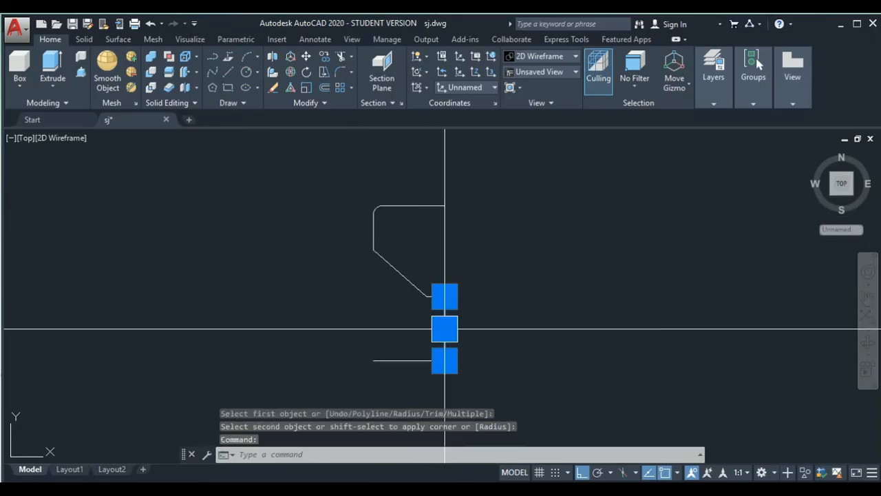
{"action": "key", "text": "Delete"}
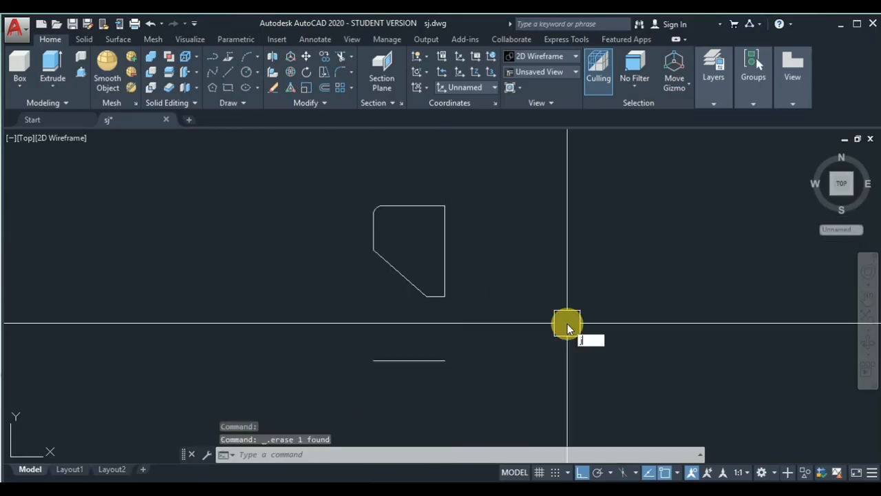
{"action": "type", "text": "j"}
{"action": "key", "text": "Return"}
{"action": "left_click", "coordinate": [312, 169]}
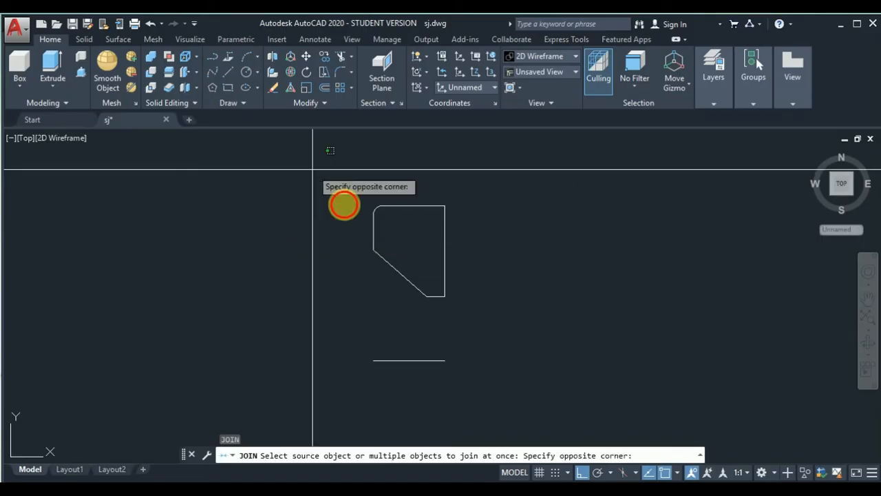
{"action": "left_click", "coordinate": [507, 315]}
{"action": "key", "text": "Return"}
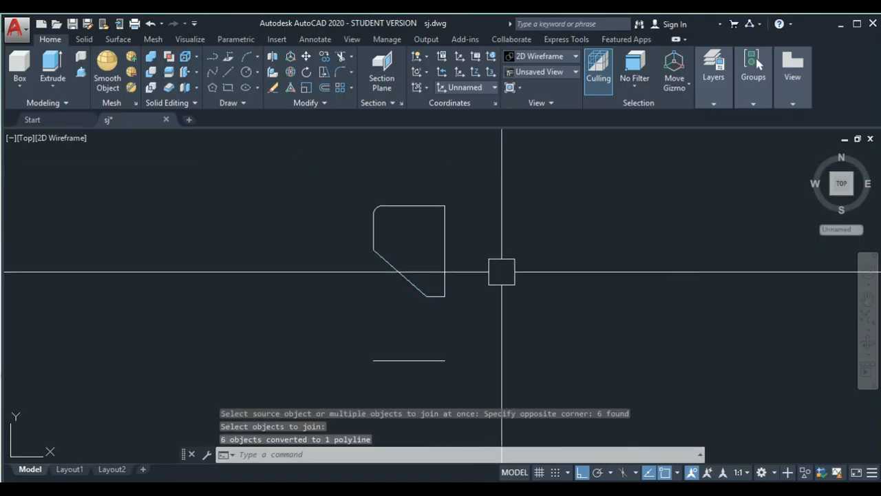
Revolve the closed filleted profile a full 360 degrees about the horizontal axis line below it.
{"action": "type", "text": "rev"}
{"action": "key", "text": "Return"}
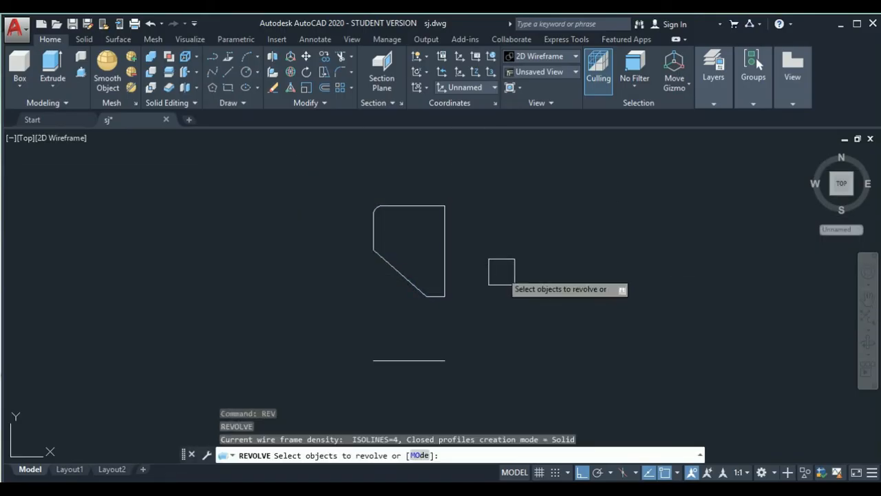
{"action": "scroll", "coordinate": [473, 269], "scroll_direction": "up", "scroll_amount": 2}
{"action": "left_click", "coordinate": [457, 265]}
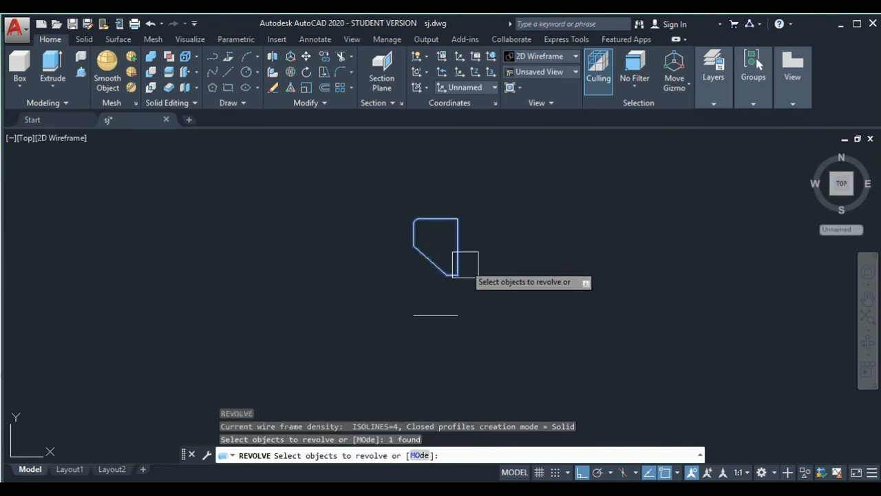
{"action": "key", "text": "Return"}
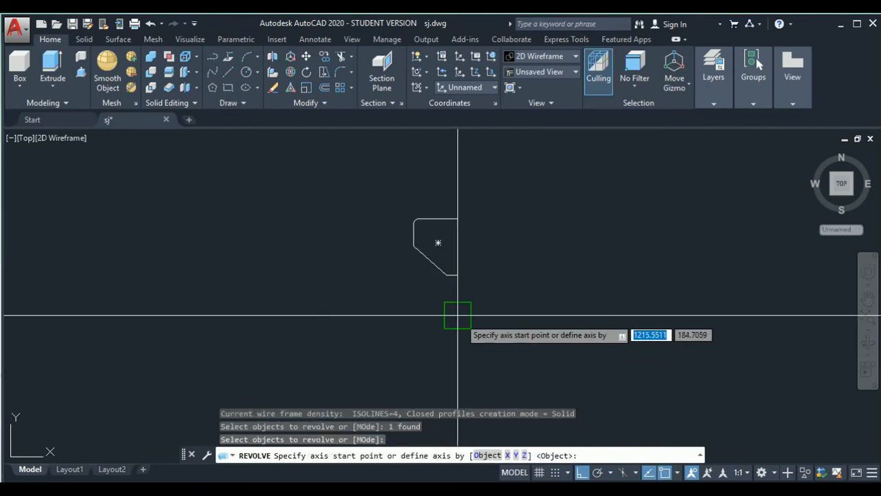
{"action": "left_click", "coordinate": [458, 315]}
{"action": "left_click", "coordinate": [286, 320]}
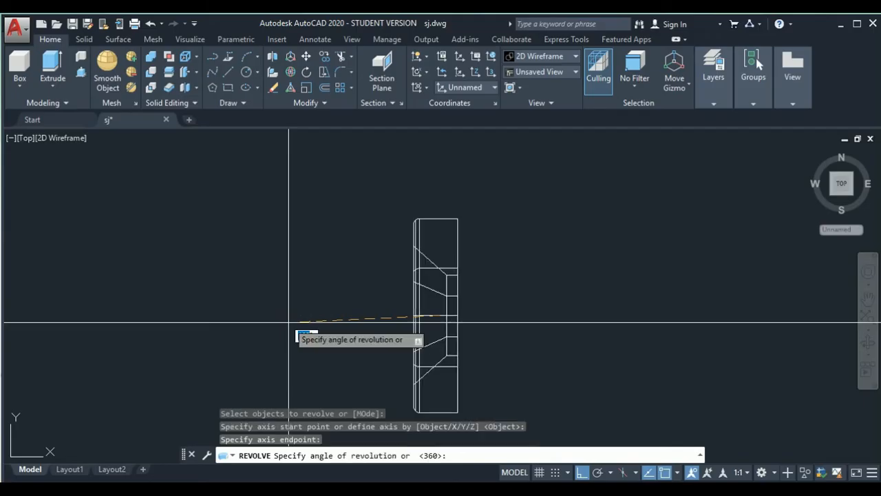
{"action": "key", "text": "Return"}
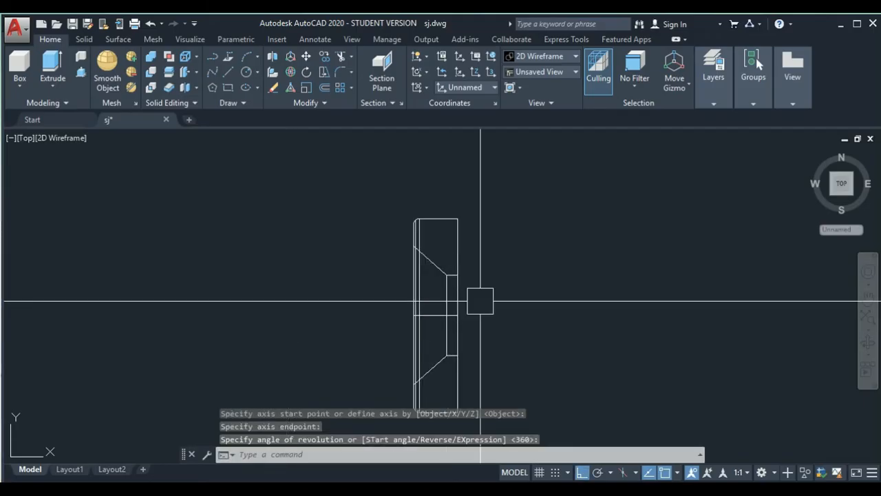
Switch the workspace from 3D Modeling to Drafting & Annotation.
{"action": "scroll", "coordinate": [295, 196], "scroll_direction": "down", "scroll_amount": 1}
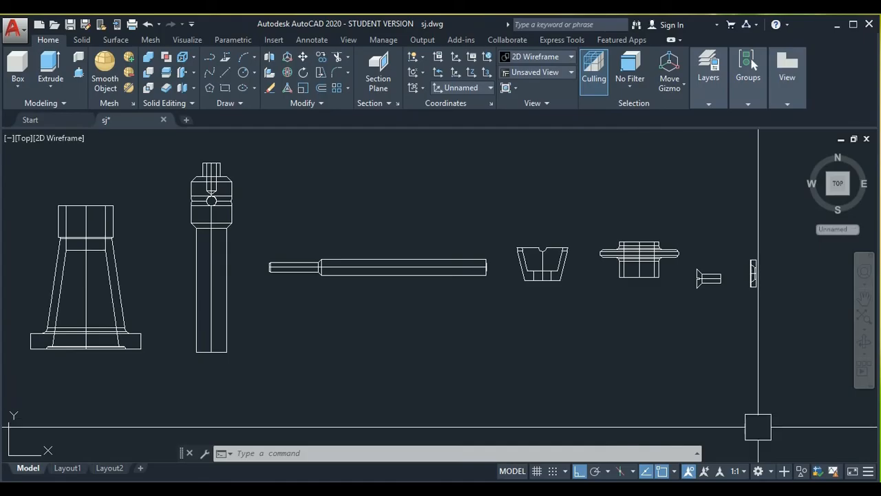
{"action": "left_click", "coordinate": [771, 468]}
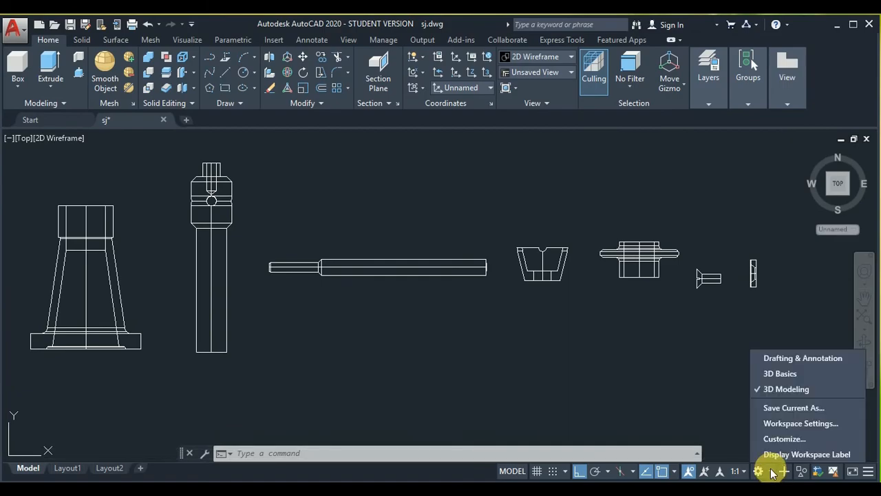
{"action": "left_click", "coordinate": [778, 357]}
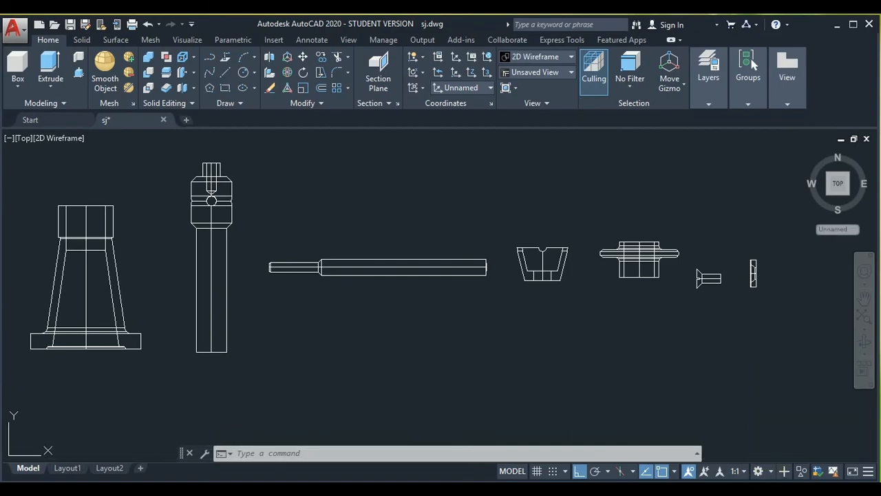
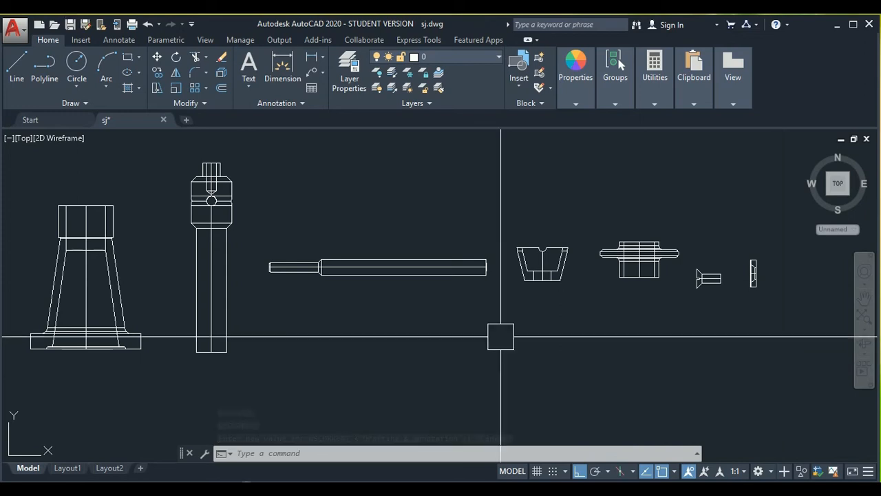
Create seven new layers with their default names in the Layer Properties Manager.
{"action": "left_click", "coordinate": [448, 59]}
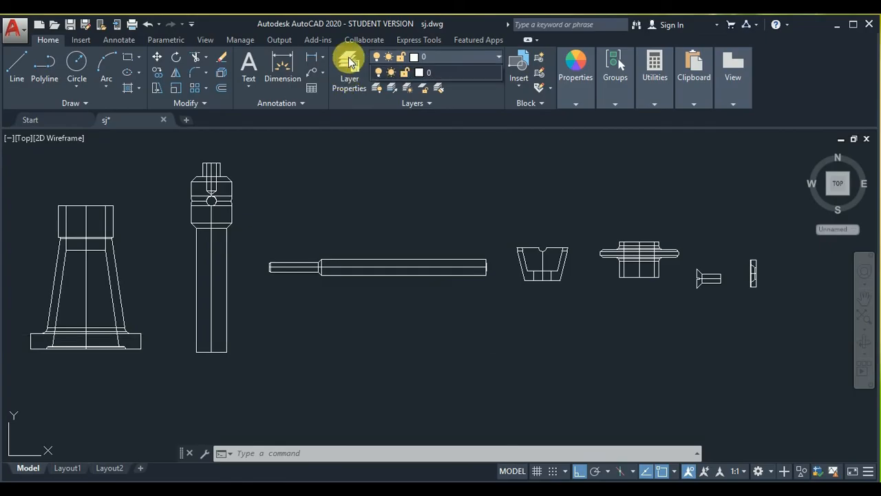
{"action": "left_click", "coordinate": [349, 60]}
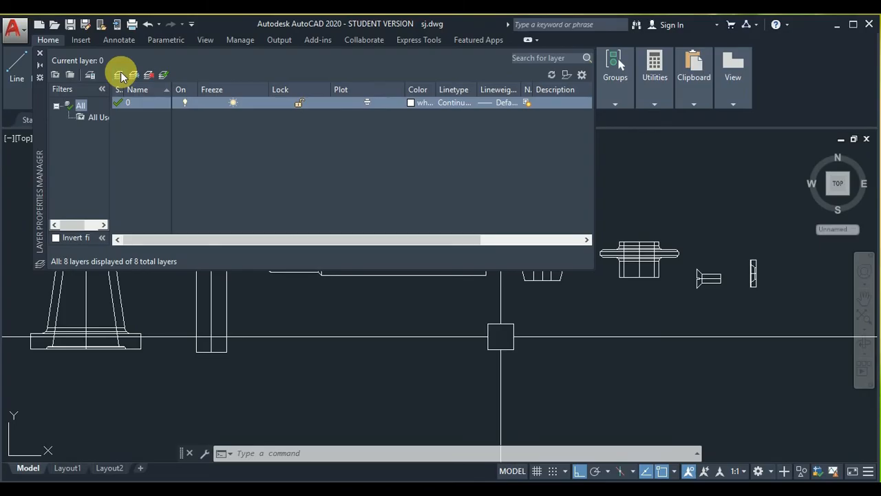
{"action": "left_click", "coordinate": [121, 73]}
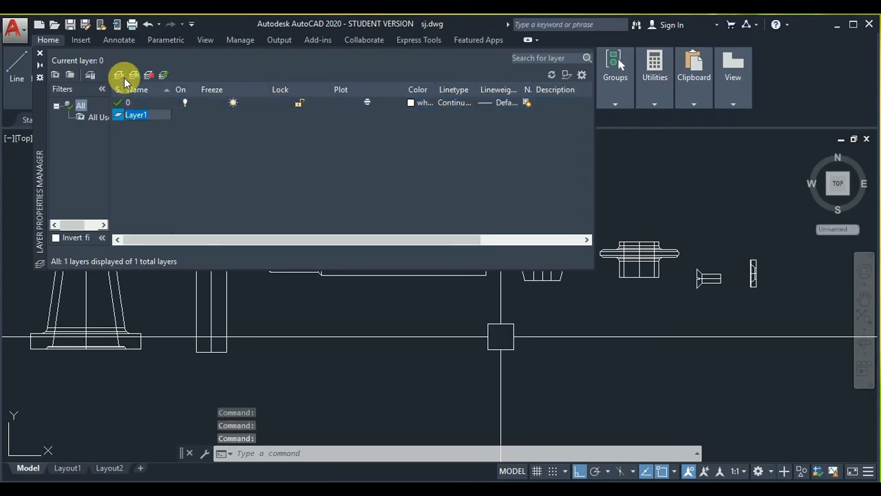
{"action": "left_click", "coordinate": [120, 75]}
{"action": "left_click", "coordinate": [121, 74]}
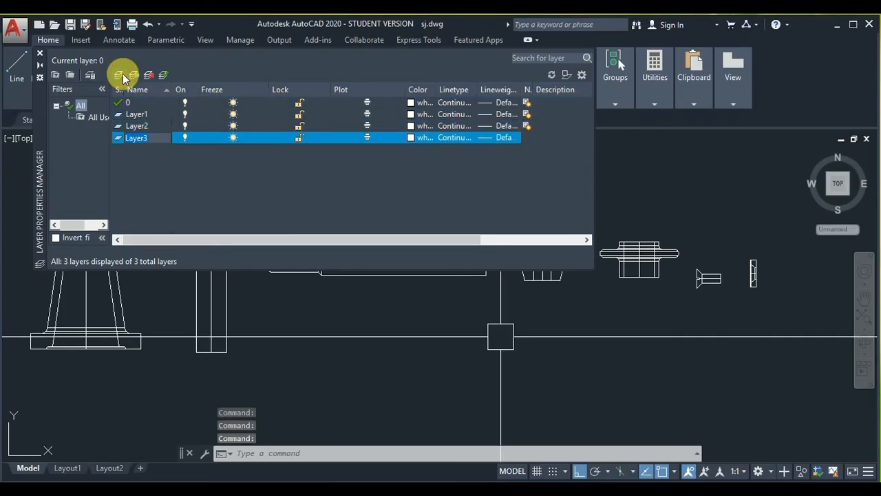
{"action": "left_click", "coordinate": [121, 75]}
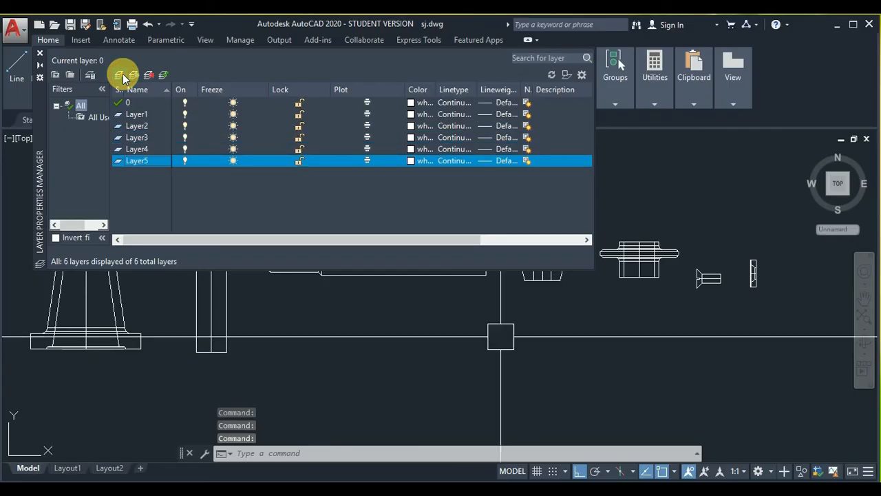
{"action": "left_click", "coordinate": [123, 74]}
{"action": "left_click", "coordinate": [122, 74]}
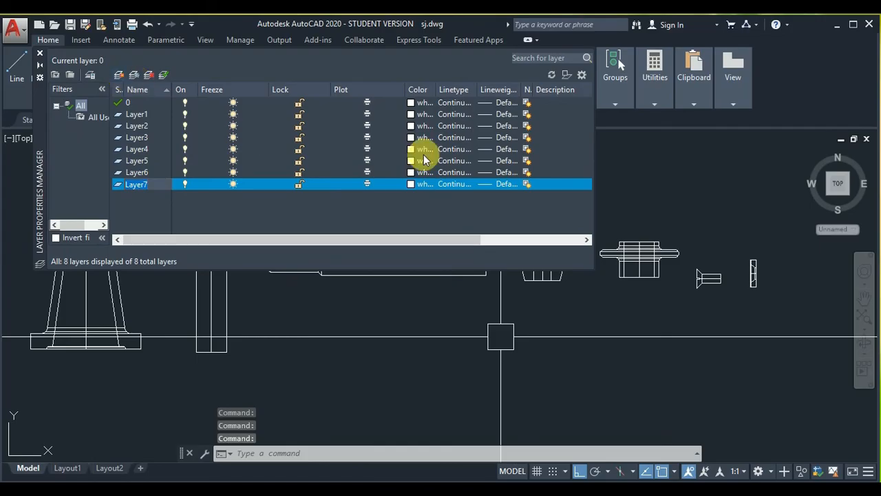
Set the color of Layer1 to red and of Layer2 to yellow.
{"action": "left_click", "coordinate": [409, 115]}
{"action": "left_click", "coordinate": [413, 115]}
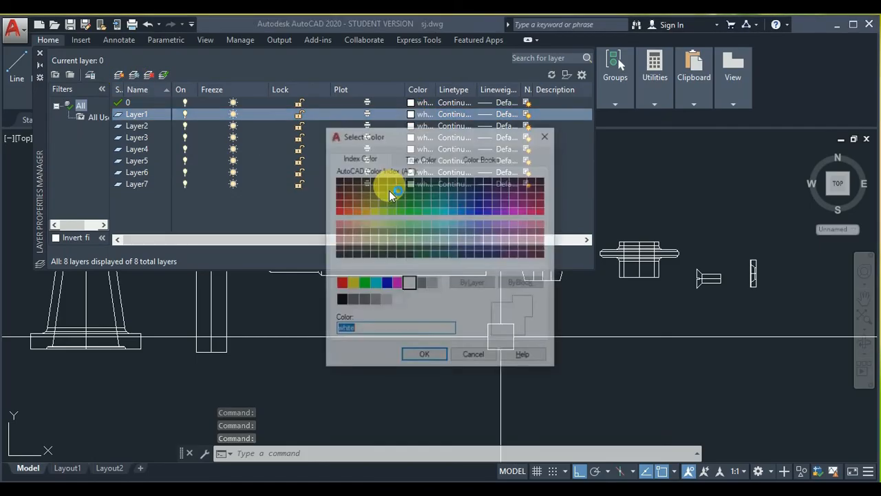
{"action": "left_click", "coordinate": [340, 285]}
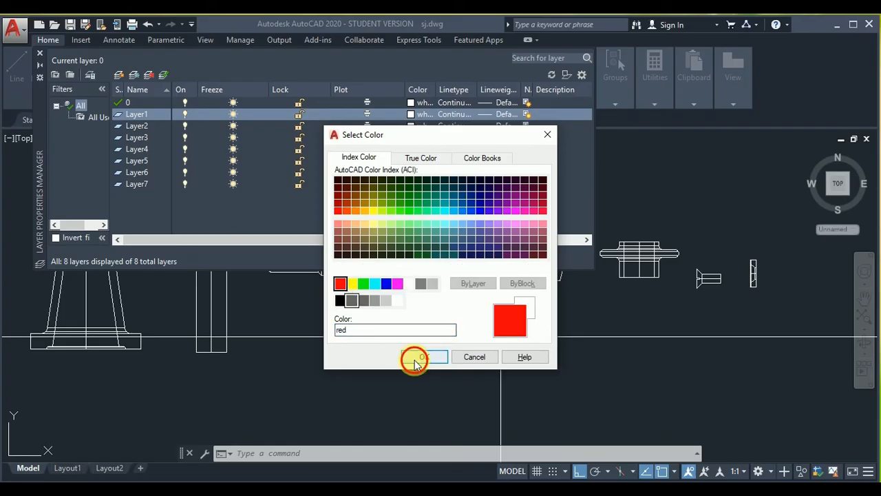
{"action": "left_click", "coordinate": [420, 356]}
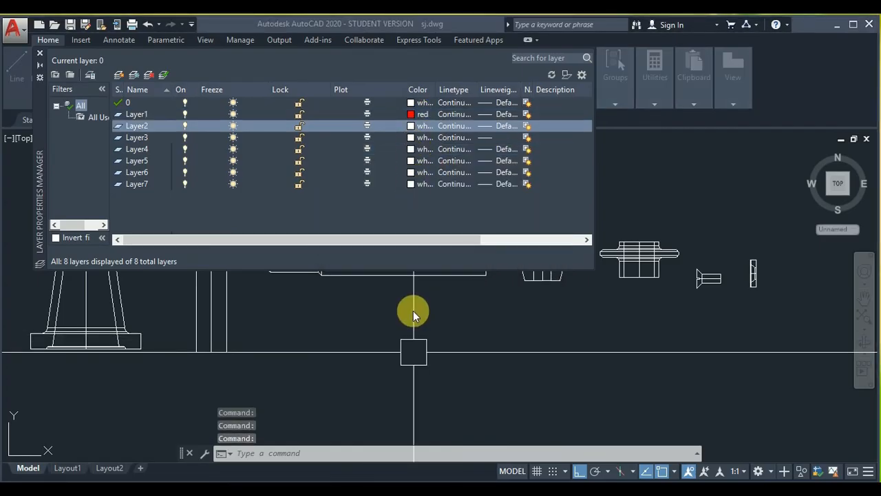
{"action": "left_click", "coordinate": [355, 287]}
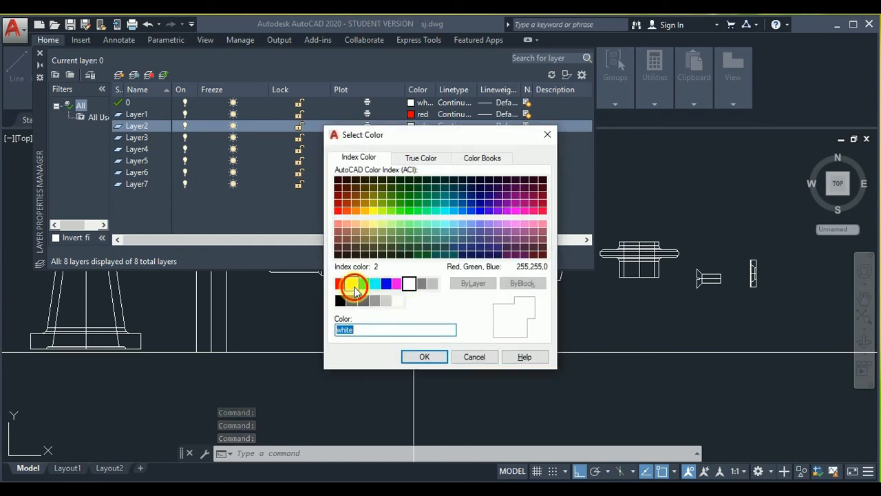
{"action": "left_click", "coordinate": [429, 357]}
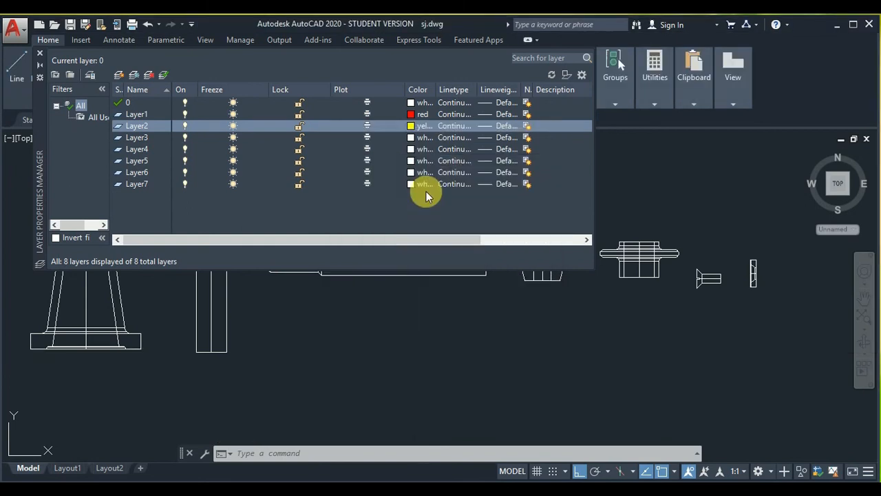
Set the color of Layer3 to green and of Layer4 to cyan.
{"action": "left_click", "coordinate": [411, 138]}
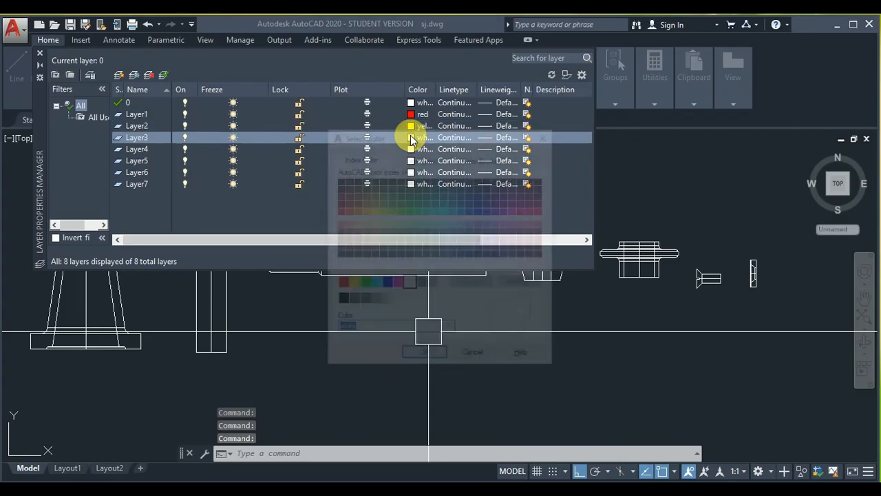
{"action": "left_click", "coordinate": [363, 284]}
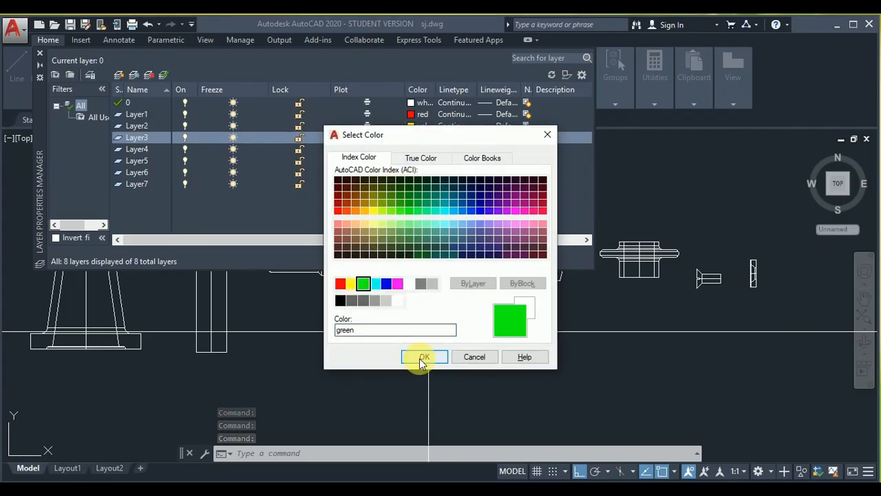
{"action": "left_click", "coordinate": [424, 358]}
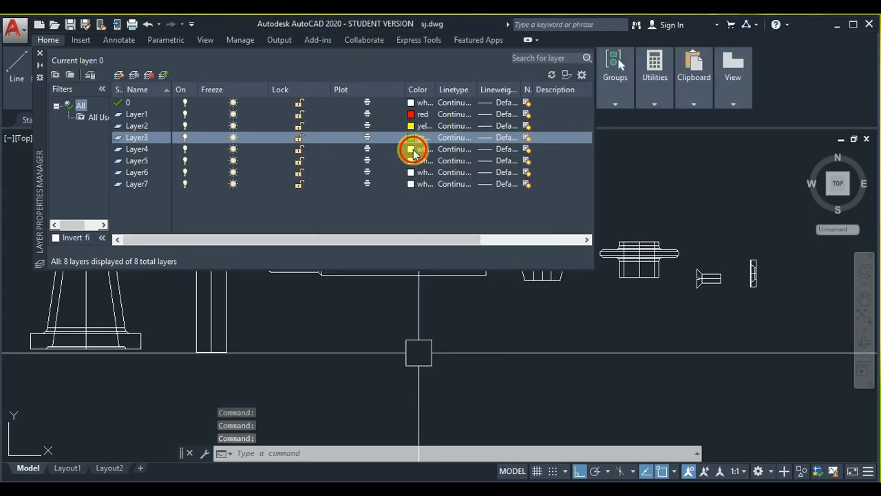
{"action": "left_click", "coordinate": [421, 148]}
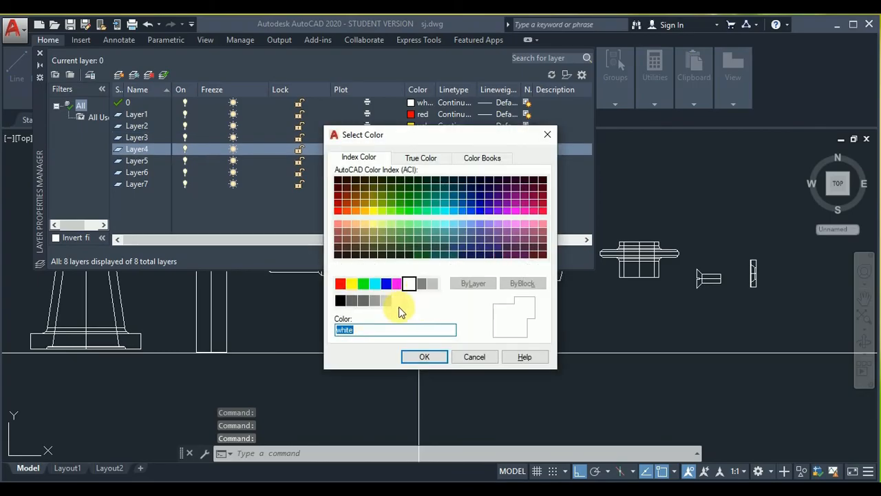
{"action": "left_click", "coordinate": [374, 283]}
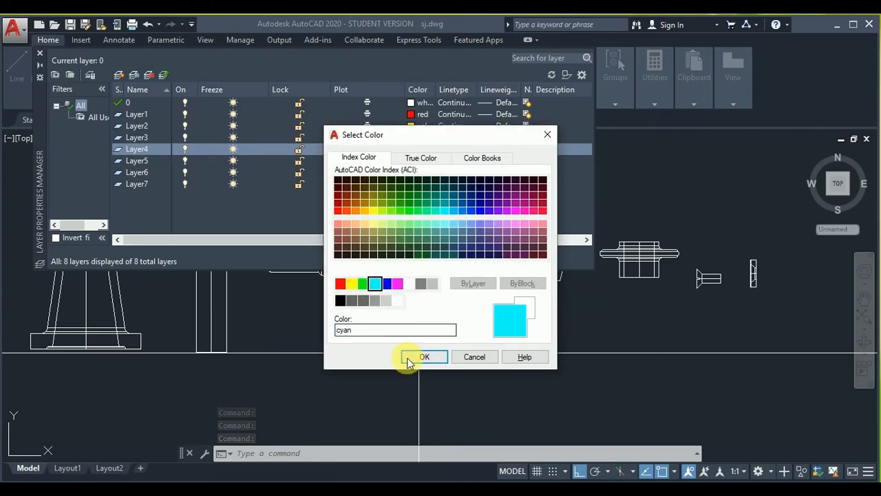
{"action": "left_click", "coordinate": [432, 357]}
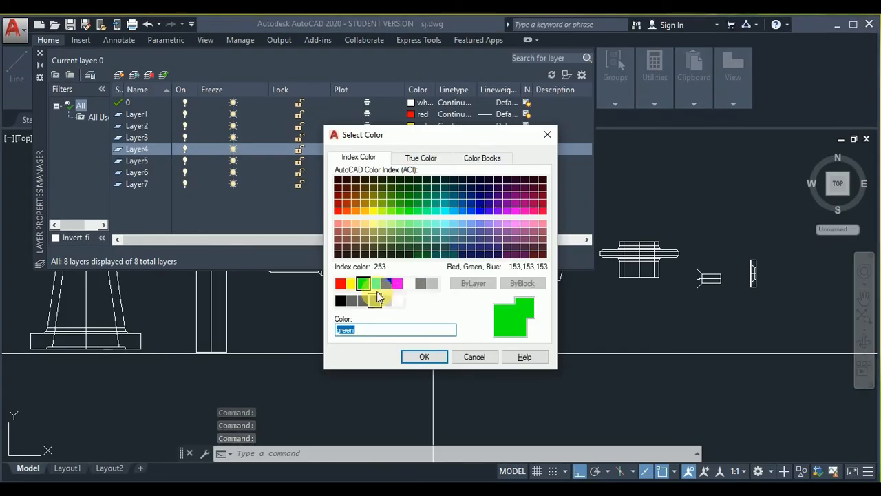
{"action": "left_click", "coordinate": [375, 283]}
{"action": "left_click", "coordinate": [423, 358]}
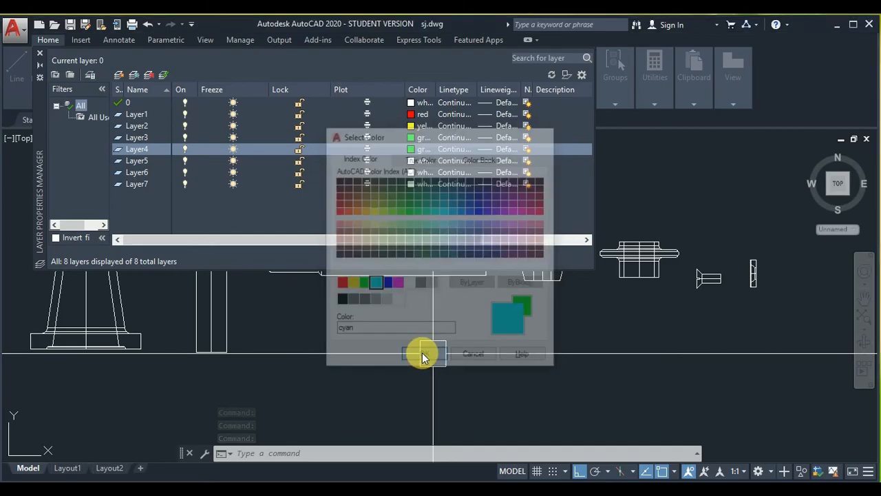
Set the color of Layer5 to blue and of Layer6 to magenta.
{"action": "left_click", "coordinate": [410, 161]}
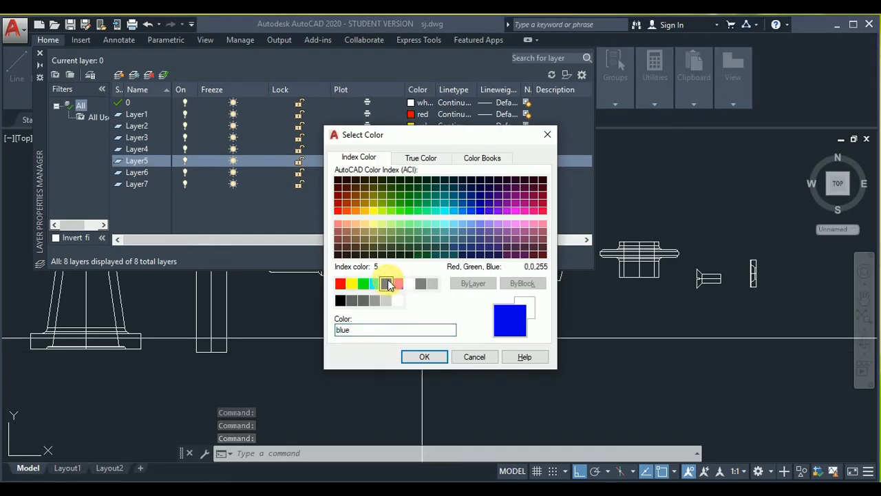
{"action": "left_click", "coordinate": [421, 356]}
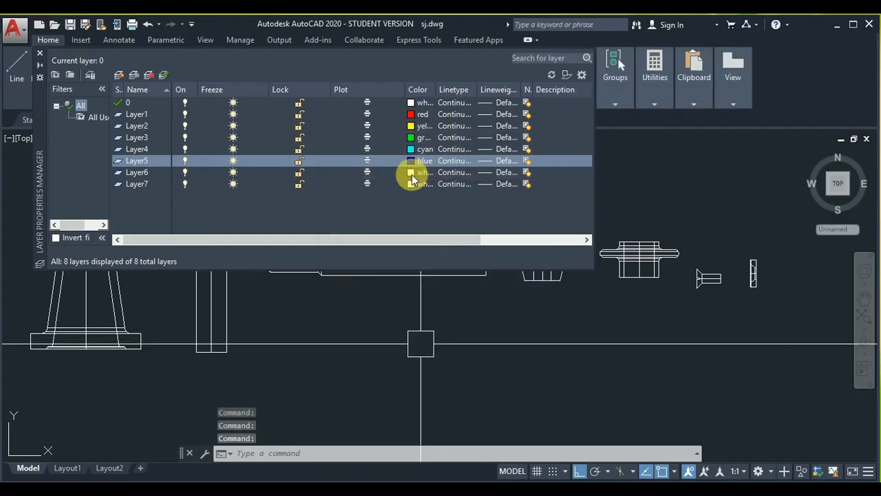
{"action": "left_click", "coordinate": [410, 174]}
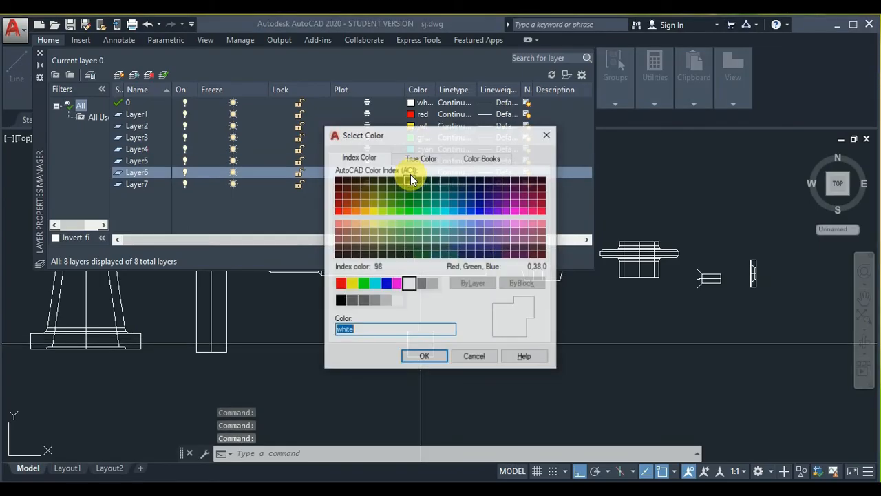
{"action": "left_click", "coordinate": [397, 283]}
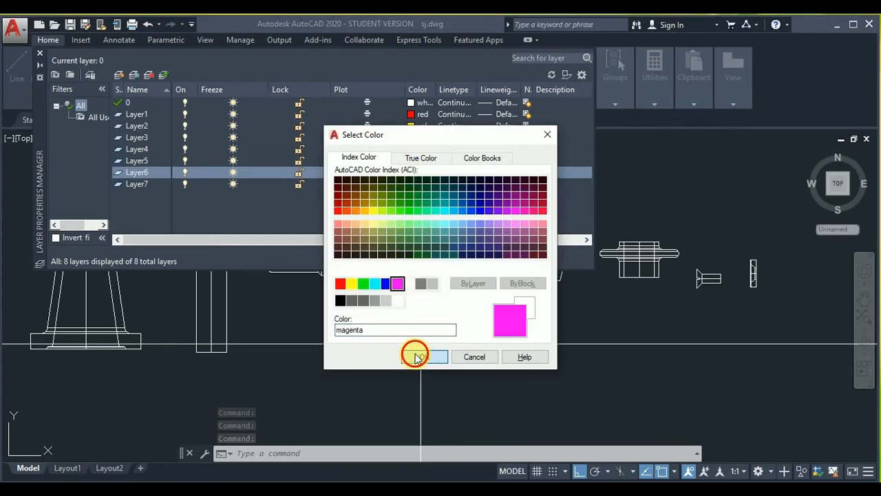
{"action": "left_click", "coordinate": [415, 356]}
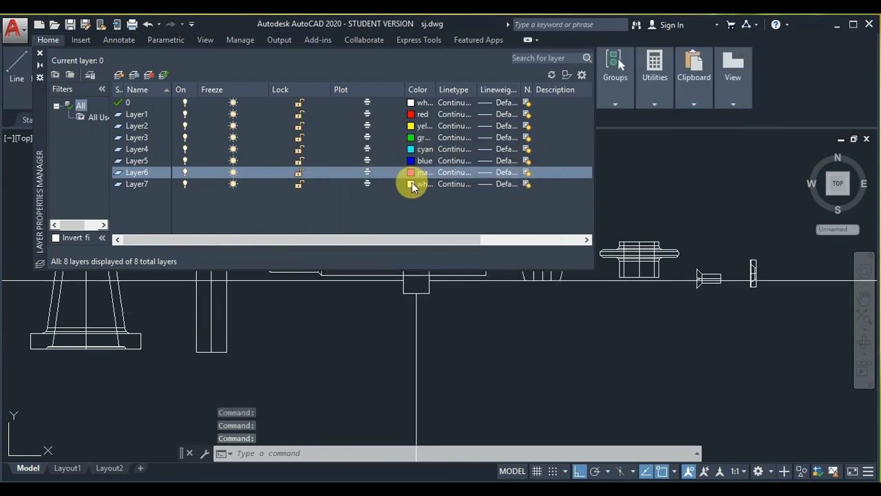
Pick a purple shade from the index palette as Layer7's color and close the Layer Properties Manager.
{"action": "left_click", "coordinate": [412, 185]}
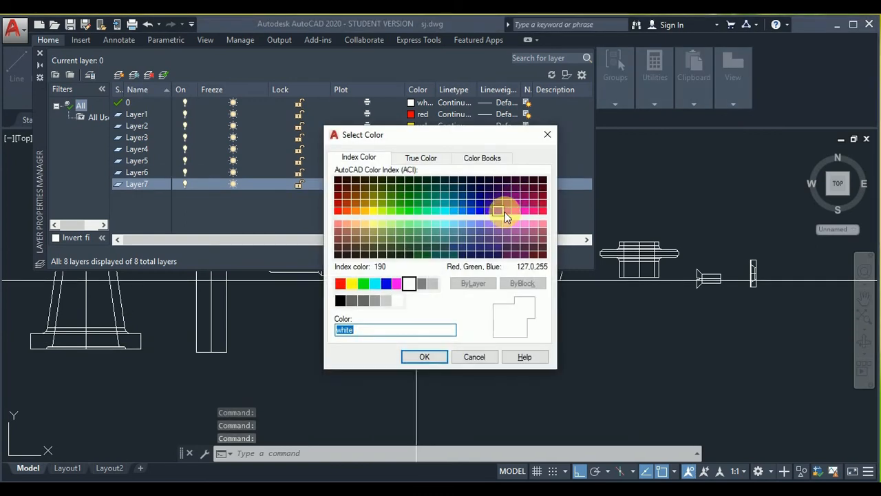
{"action": "left_click", "coordinate": [503, 199]}
{"action": "left_click", "coordinate": [425, 357]}
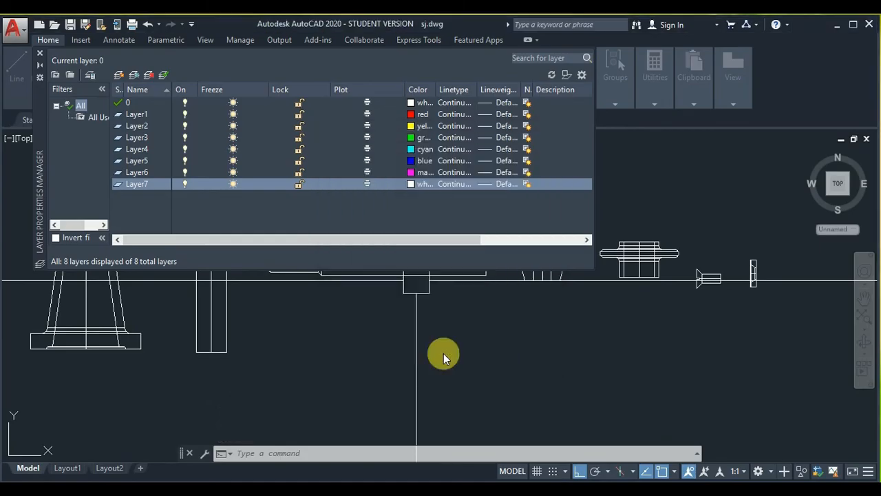
{"action": "left_click", "coordinate": [40, 54]}
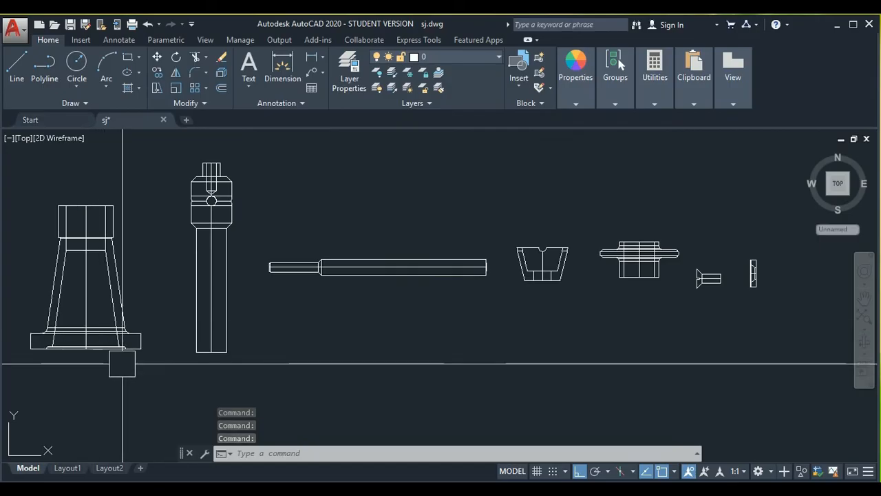
Assign the tapered body to Layer1 and the spindle with the cross hole in its head to Layer2.
{"action": "left_click", "coordinate": [141, 343]}
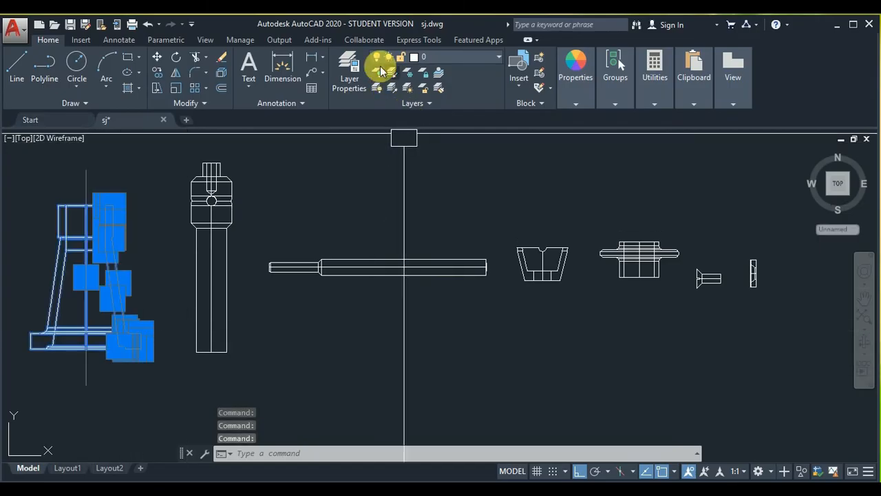
{"action": "left_click", "coordinate": [491, 62]}
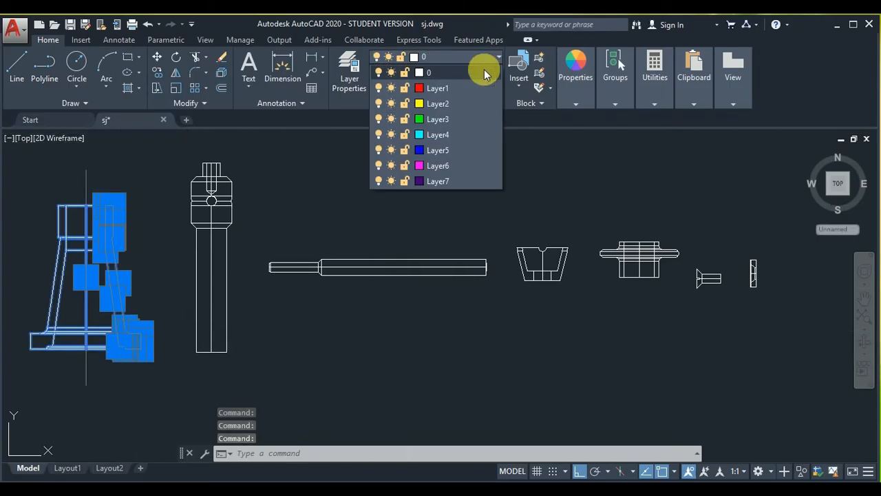
{"action": "left_click", "coordinate": [470, 89]}
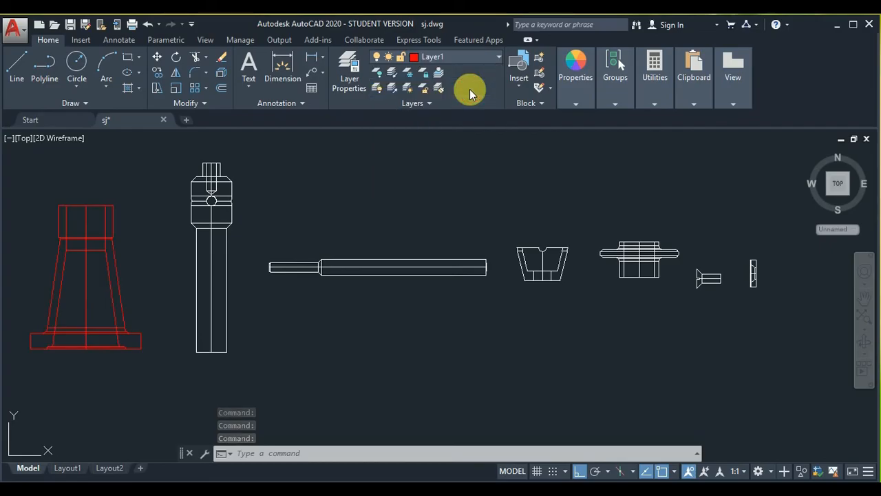
{"action": "left_click", "coordinate": [242, 232]}
{"action": "key", "text": "Escape"}
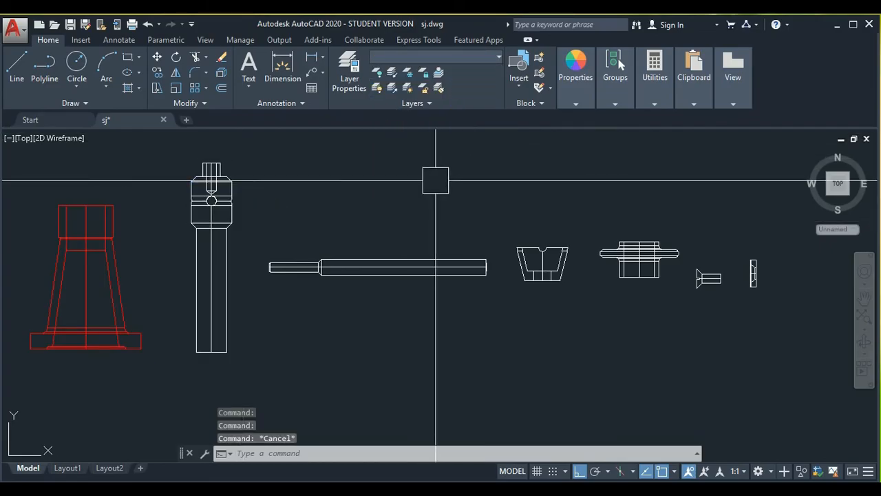
{"action": "left_click", "coordinate": [499, 56]}
{"action": "left_click", "coordinate": [474, 101]}
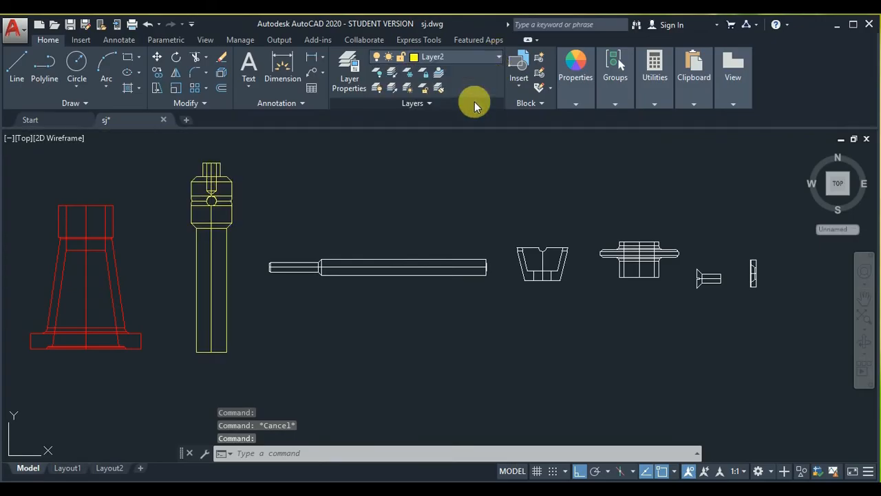
{"action": "key", "text": "Escape"}
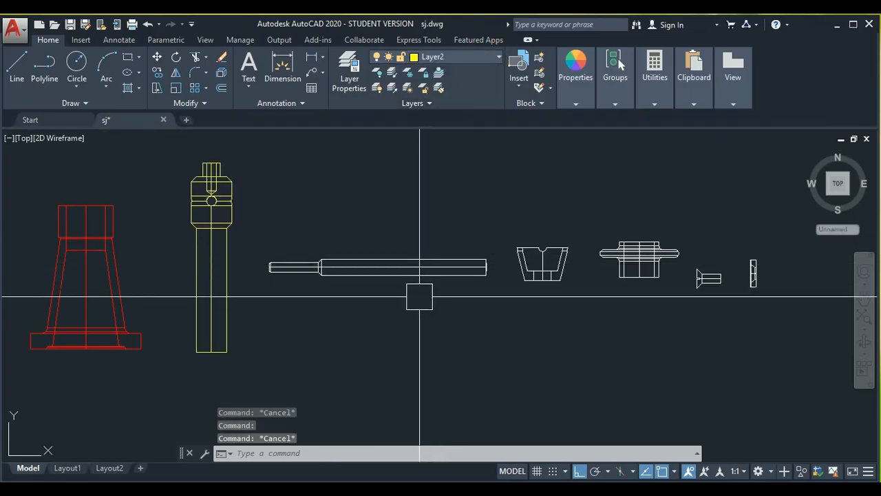
Assign the long horizontal bar to Layer3 and the tapered cup to Layer4.
{"action": "left_click", "coordinate": [423, 270]}
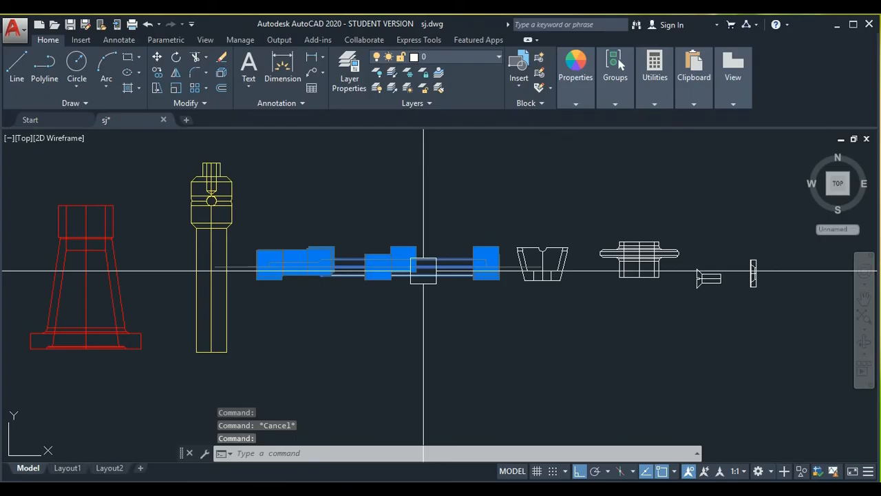
{"action": "left_click", "coordinate": [458, 58]}
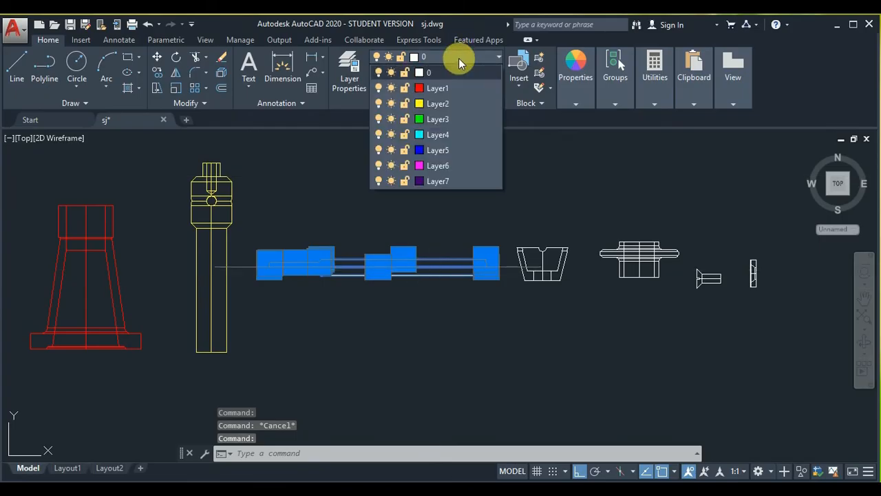
{"action": "left_click", "coordinate": [440, 123]}
{"action": "key", "text": "Escape"}
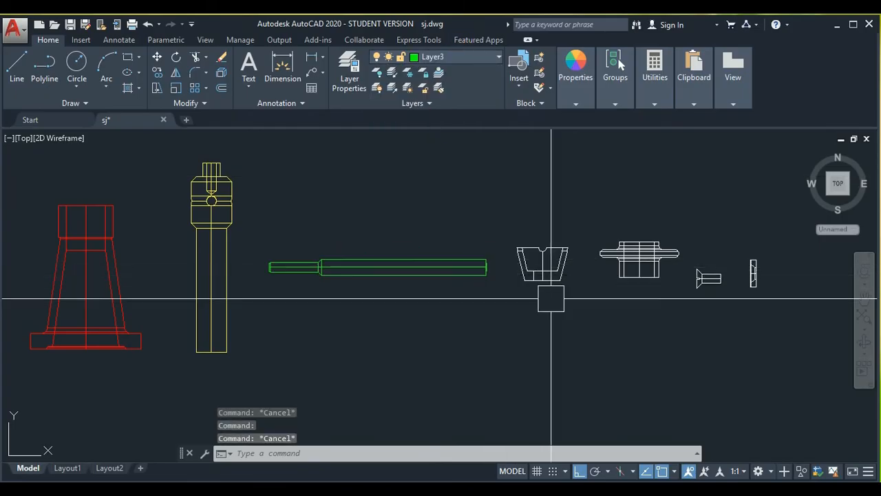
{"action": "left_click", "coordinate": [571, 275]}
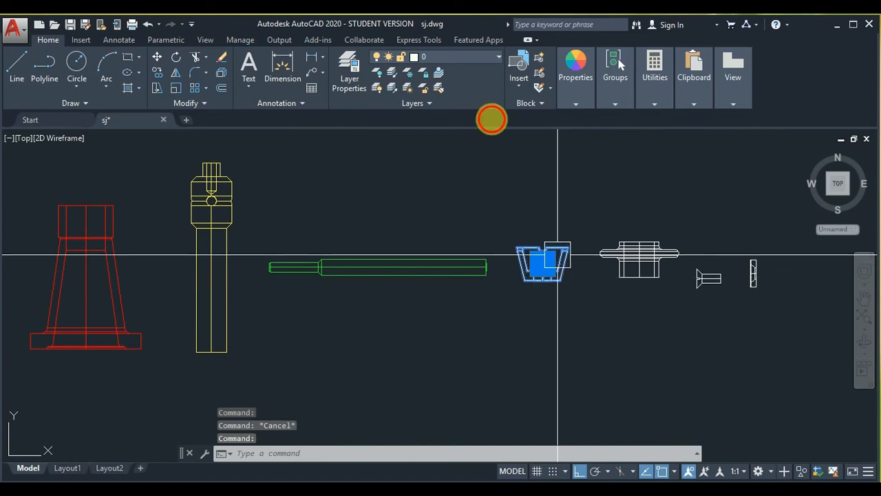
{"action": "left_click", "coordinate": [467, 61]}
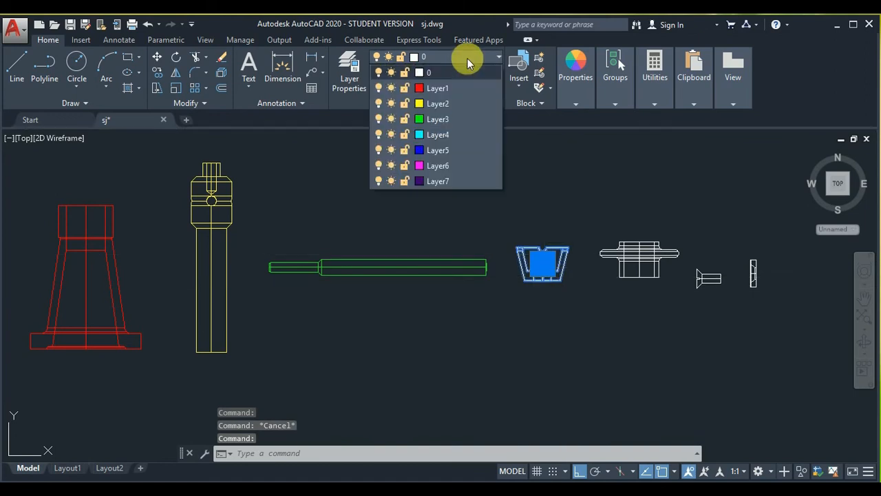
{"action": "left_click", "coordinate": [462, 137]}
{"action": "key", "text": "Escape"}
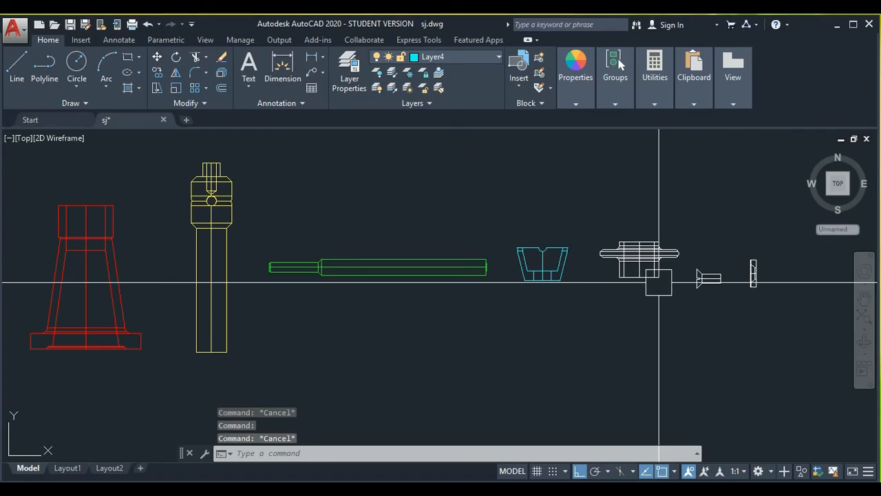
Assign the flanged nut to Layer5 and the small countersunk screw to Layer6.
{"action": "left_click", "coordinate": [658, 282]}
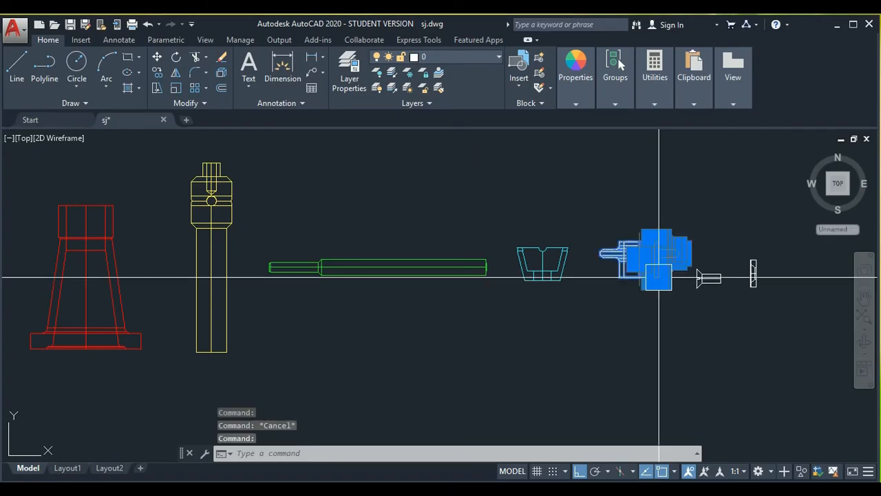
{"action": "left_click", "coordinate": [446, 55]}
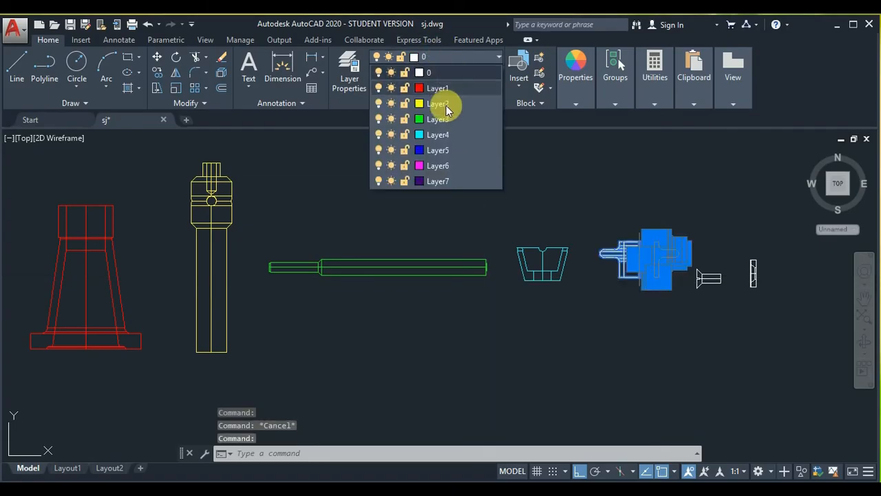
{"action": "left_click", "coordinate": [444, 150]}
{"action": "key", "text": "Escape"}
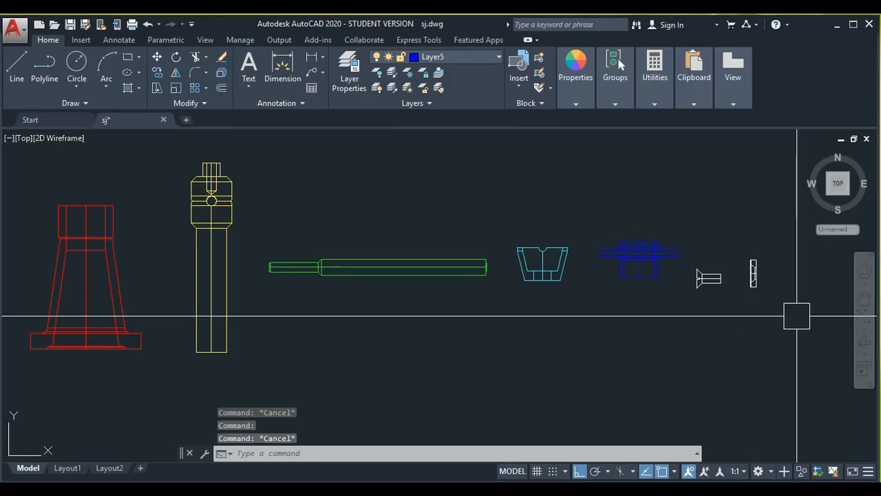
{"action": "left_click", "coordinate": [709, 278]}
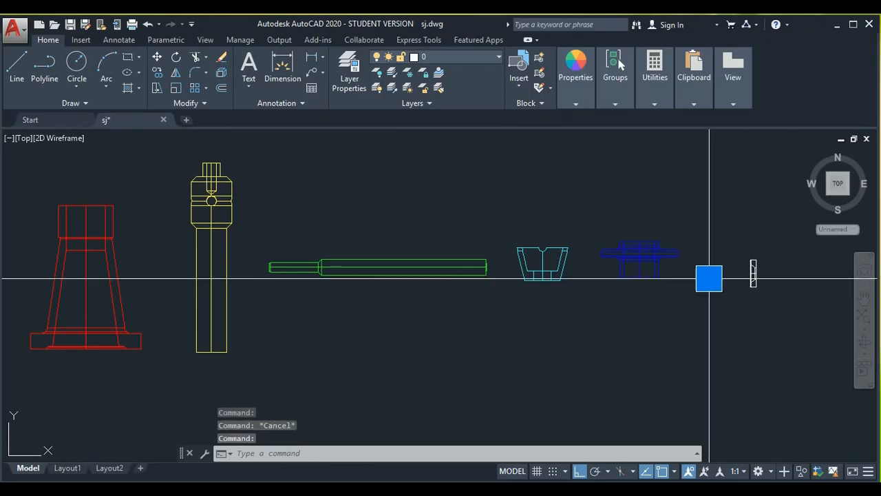
{"action": "left_click", "coordinate": [487, 60]}
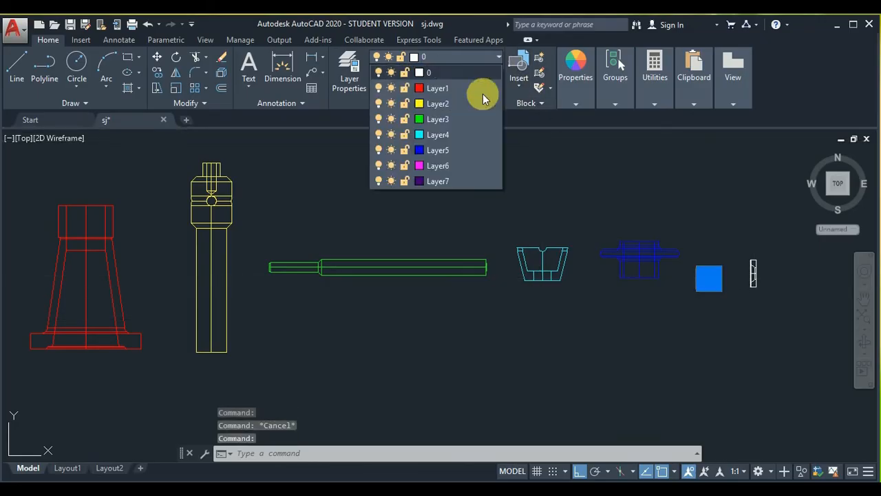
{"action": "left_click", "coordinate": [474, 163]}
{"action": "key", "text": "Escape"}
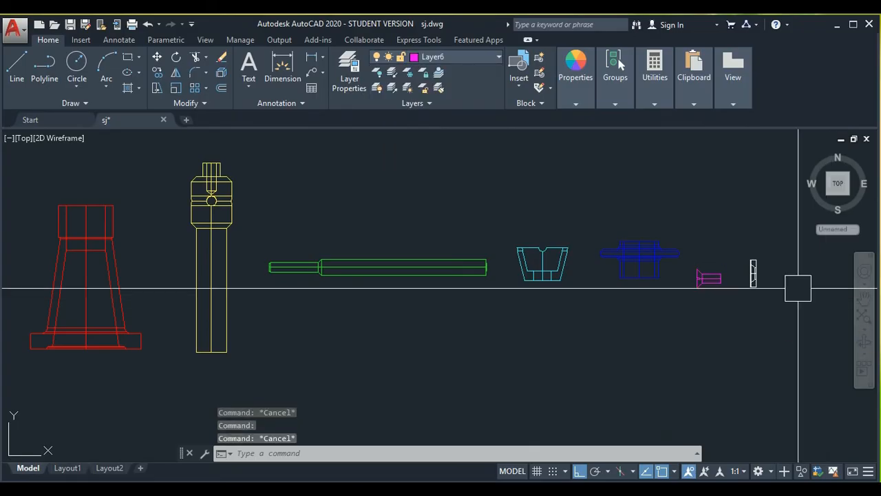
Assign the small washer beside the countersunk screw to Layer7, keeping the layer's color at index 194.
{"action": "left_click", "coordinate": [753, 272]}
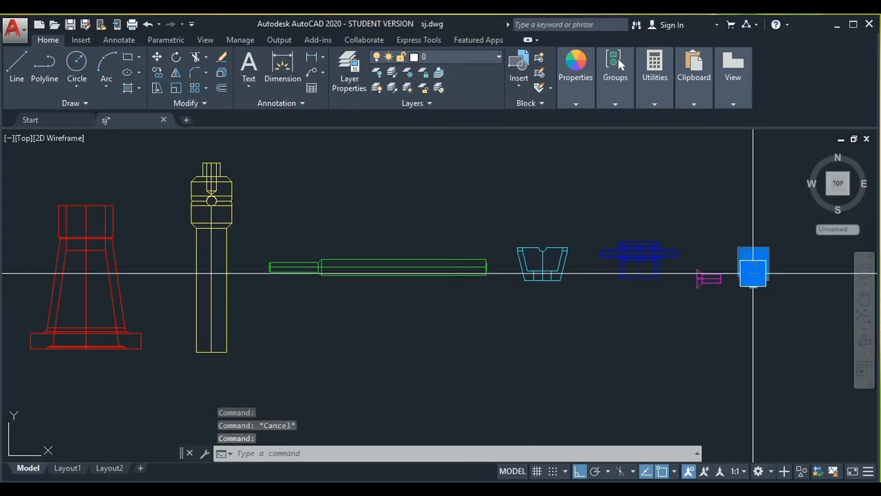
{"action": "left_click", "coordinate": [484, 62]}
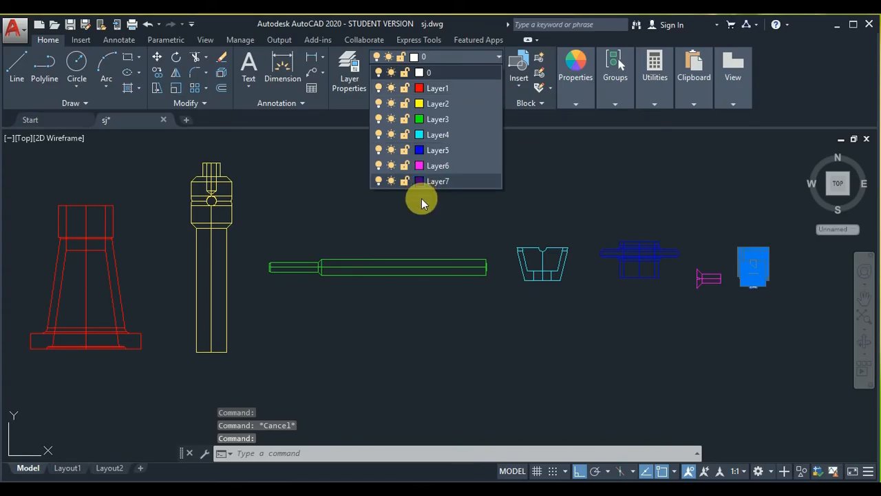
{"action": "left_click", "coordinate": [421, 181]}
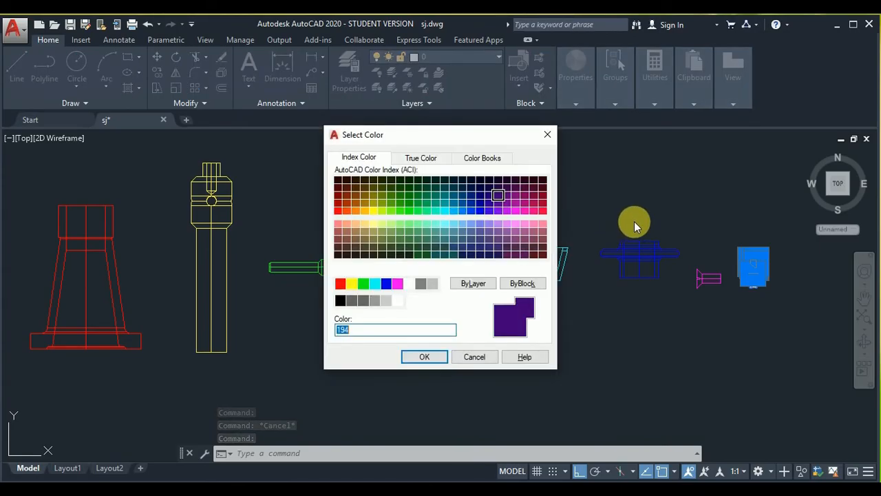
{"action": "key", "text": "Return"}
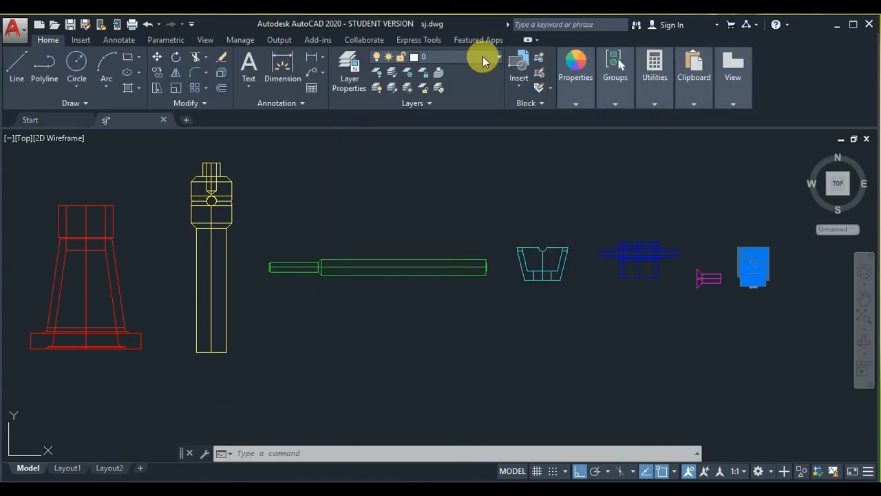
{"action": "left_click", "coordinate": [482, 59]}
{"action": "left_click", "coordinate": [455, 185]}
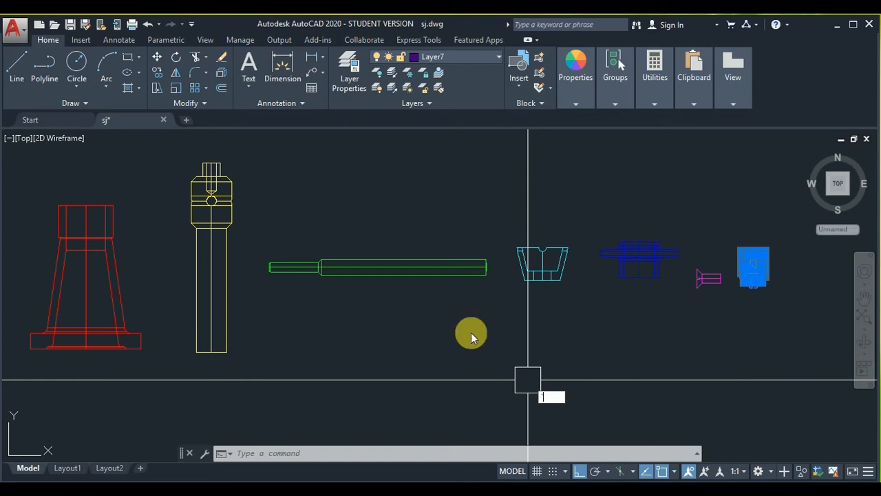
{"action": "key", "text": "Escape"}
{"action": "left_click", "coordinate": [621, 399]}
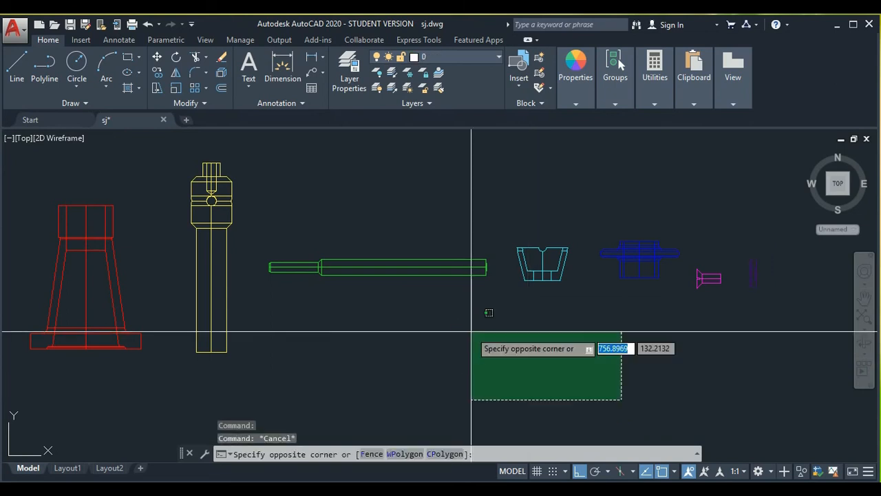
{"action": "key", "text": "Escape"}
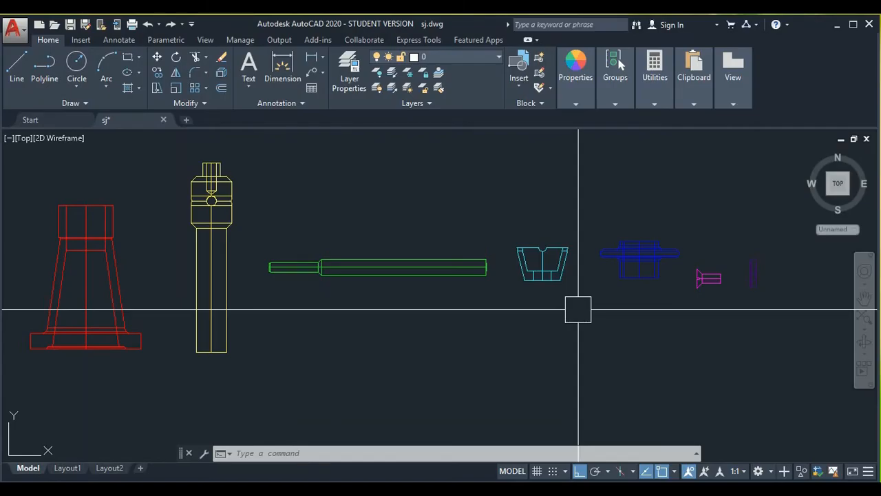
Move the blue flanged nut by the center of its flange underside onto the top center of the red body.
{"action": "scroll", "coordinate": [590, 314], "scroll_direction": "up", "scroll_amount": 8}
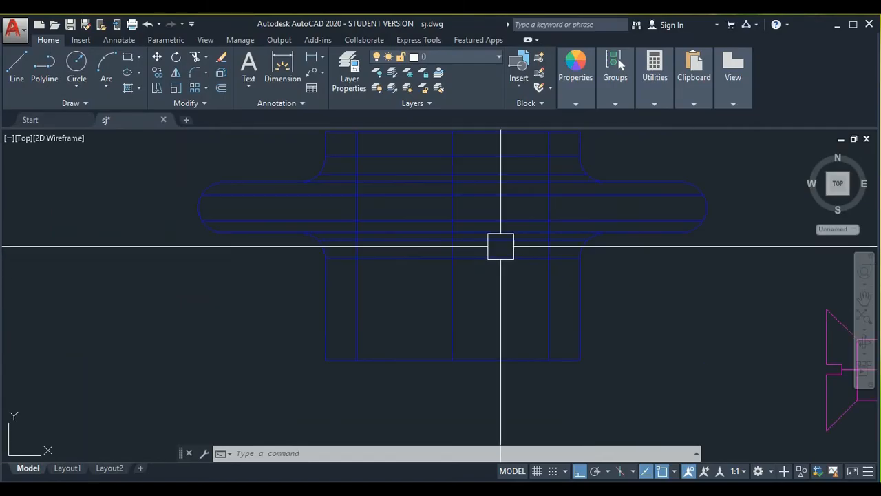
{"action": "key", "text": "Return"}
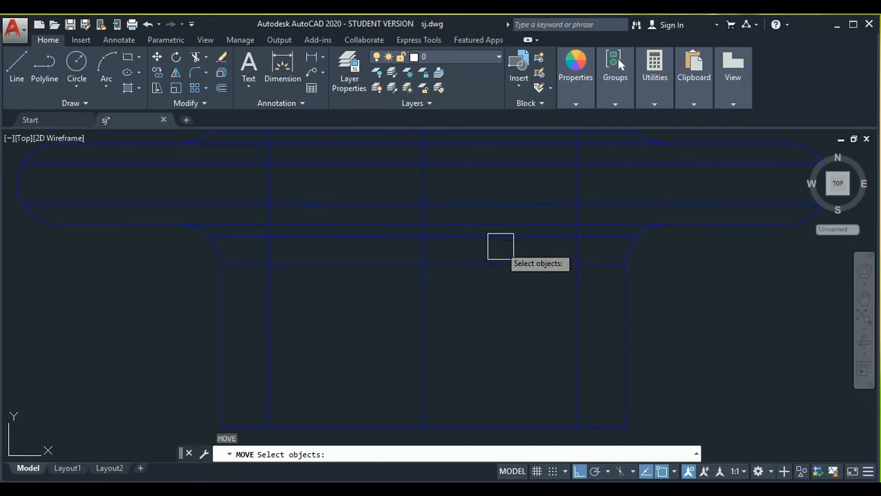
{"action": "left_click", "coordinate": [222, 300]}
{"action": "key", "text": "Return"}
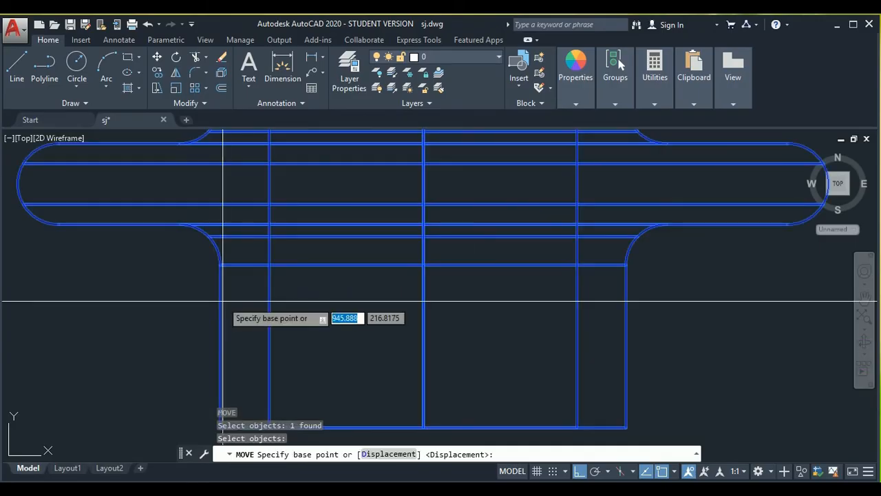
{"action": "left_click", "coordinate": [427, 222]}
{"action": "scroll", "coordinate": [423, 226], "scroll_direction": "down", "scroll_amount": 5}
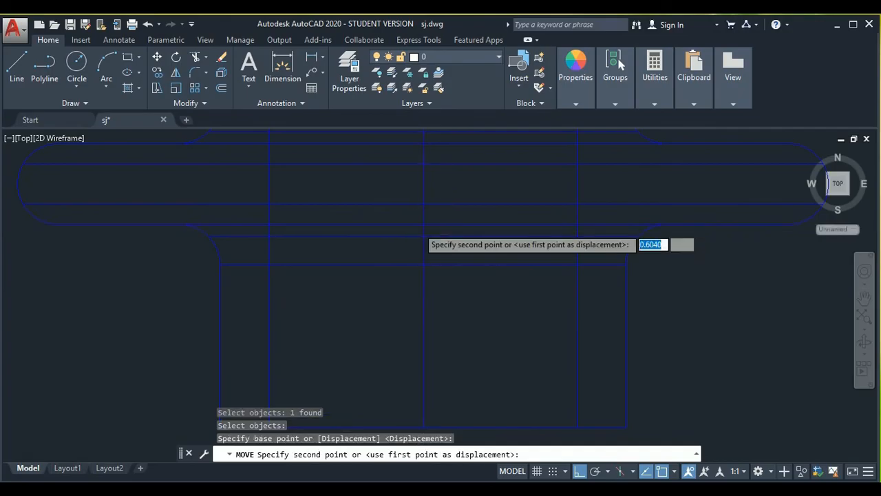
{"action": "scroll", "coordinate": [424, 225], "scroll_direction": "down", "scroll_amount": 4}
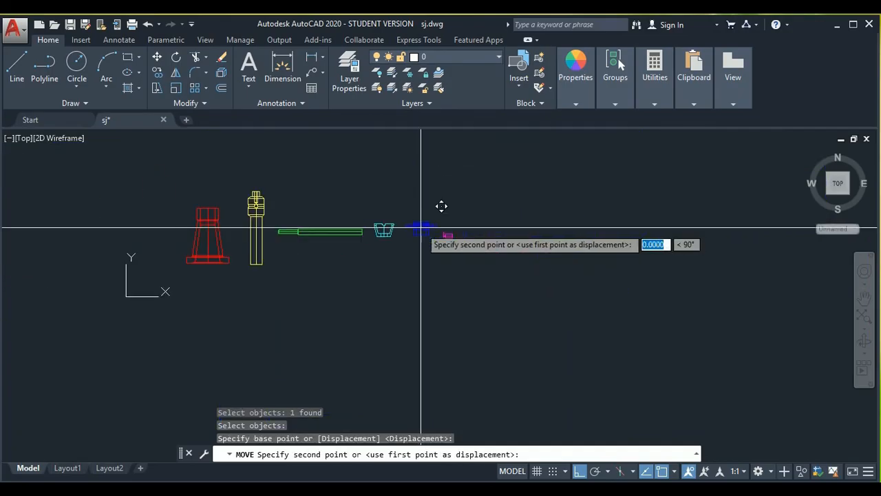
{"action": "scroll", "coordinate": [214, 203], "scroll_direction": "up", "scroll_amount": 8}
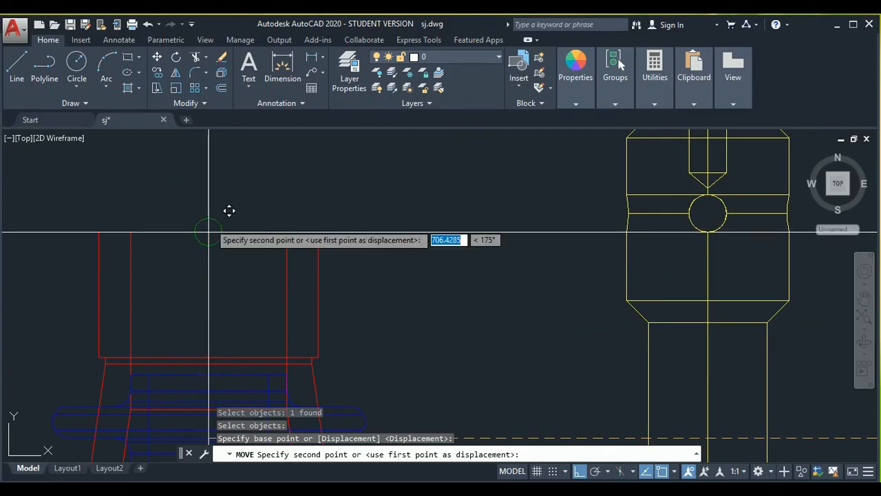
{"action": "left_click", "coordinate": [208, 232]}
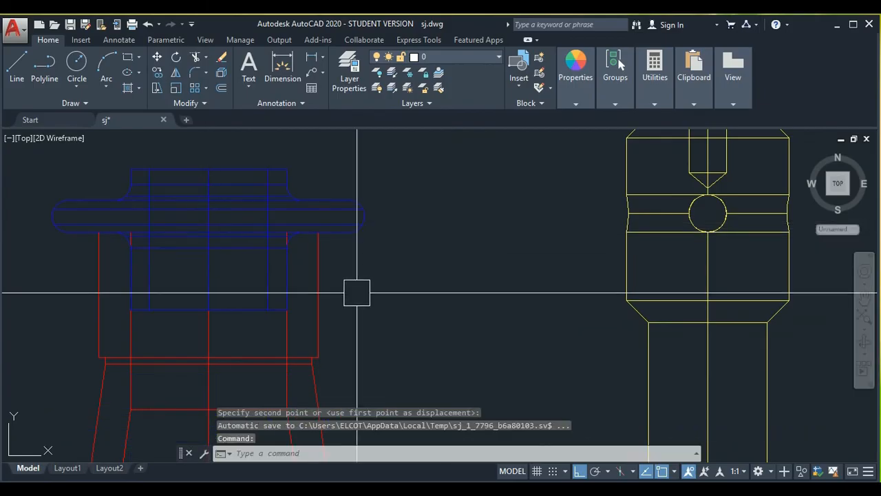
With Ortho off, move the yellow spindle by the center of its head's underside onto the top center of the blue flanged nut.
{"action": "scroll", "coordinate": [350, 273], "scroll_direction": "down", "scroll_amount": 8}
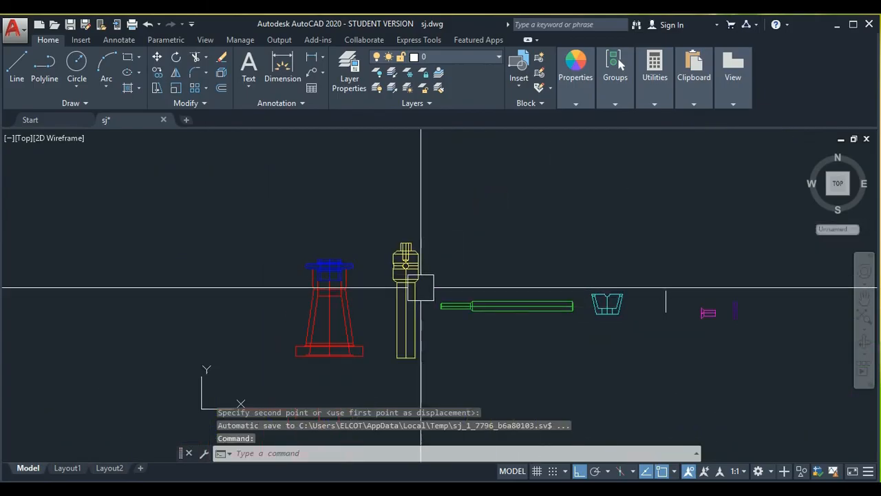
{"action": "scroll", "coordinate": [420, 283], "scroll_direction": "up", "scroll_amount": 5}
{"action": "type", "text": "move"}
{"action": "key", "text": "Return"}
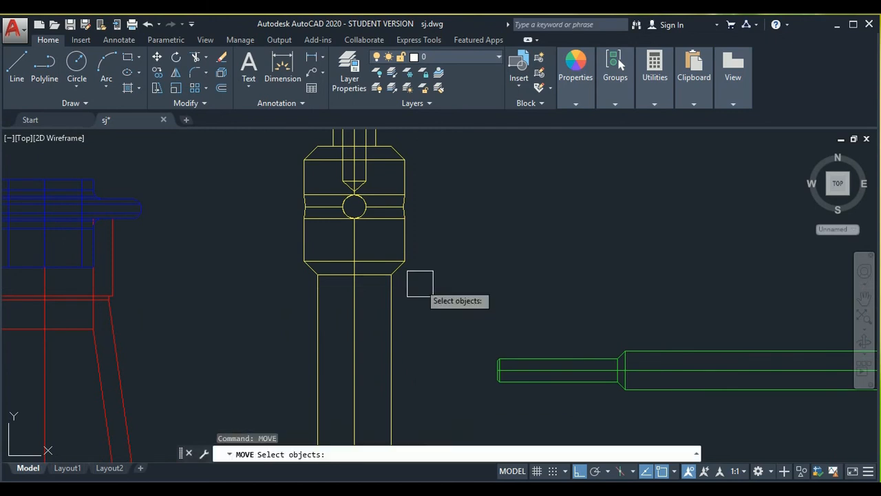
{"action": "left_click", "coordinate": [373, 284]}
{"action": "key", "text": "Return"}
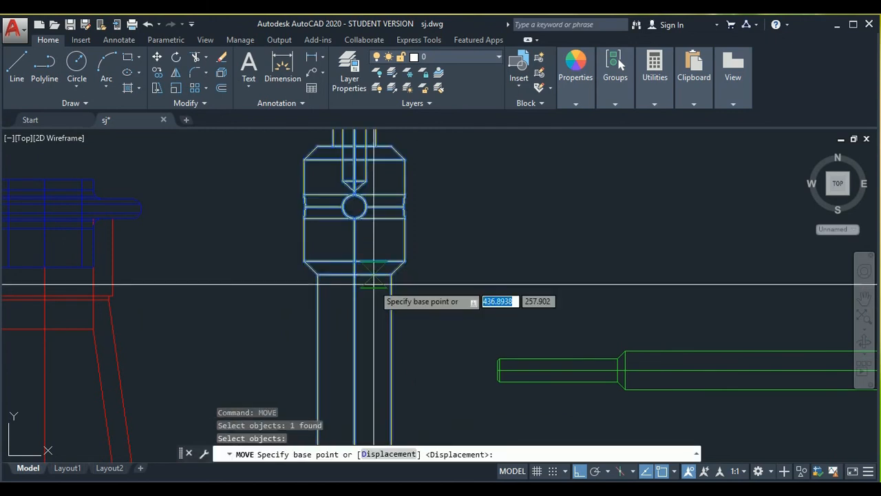
{"action": "left_click", "coordinate": [351, 267]}
{"action": "scroll", "coordinate": [349, 267], "scroll_direction": "down", "scroll_amount": 6}
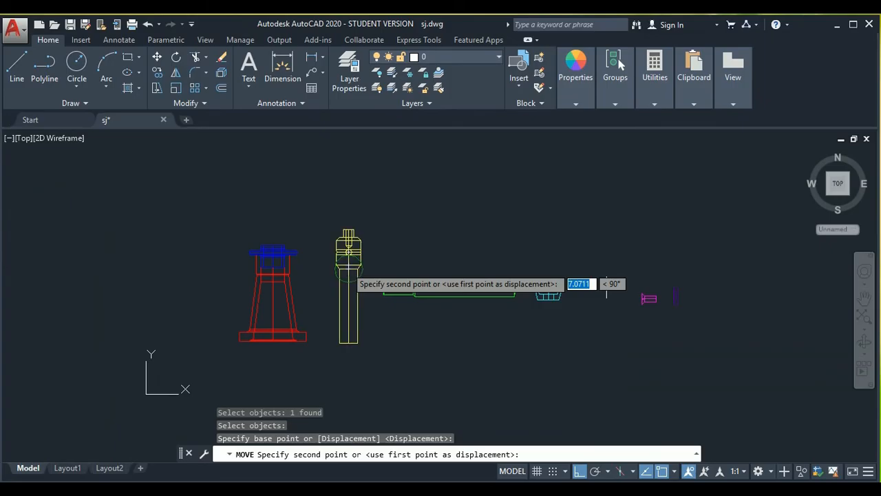
{"action": "scroll", "coordinate": [330, 248], "scroll_direction": "up", "scroll_amount": 6}
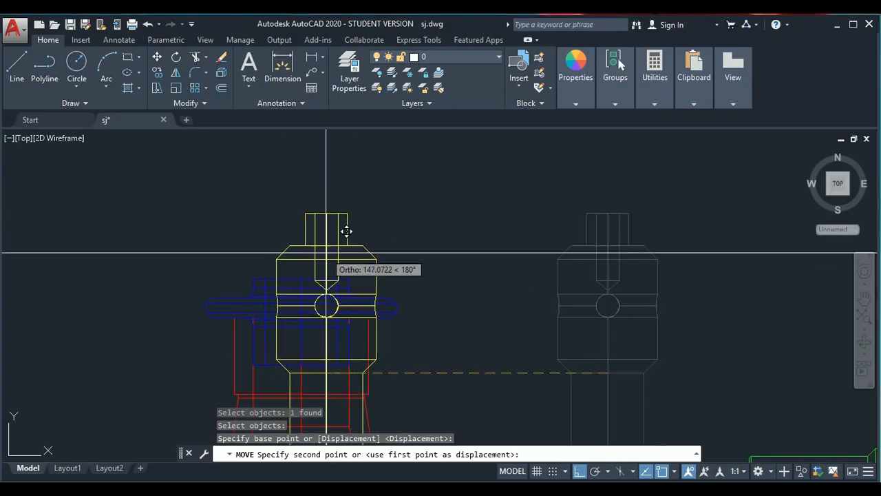
{"action": "key", "text": "F8"}
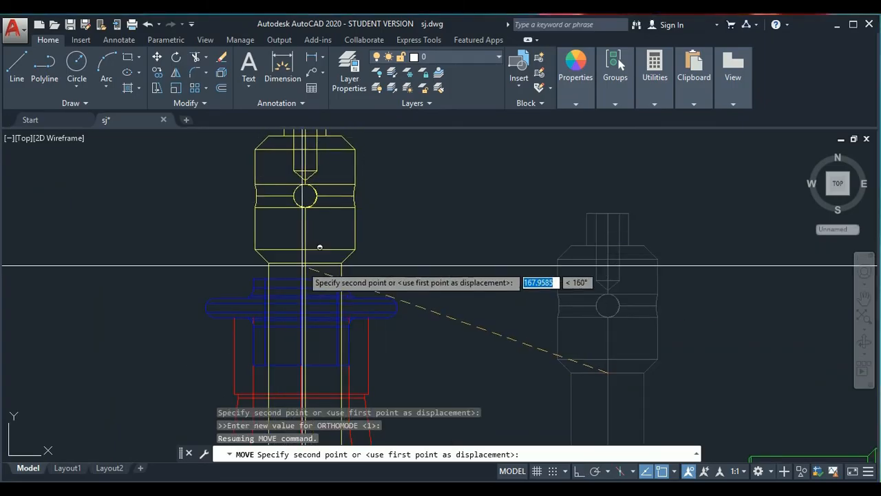
{"action": "left_click", "coordinate": [301, 279]}
Move the green bar by the center of its thin end onto the center of the round cross hole in the yellow spindle head.
{"action": "scroll", "coordinate": [302, 280], "scroll_direction": "down", "scroll_amount": 5}
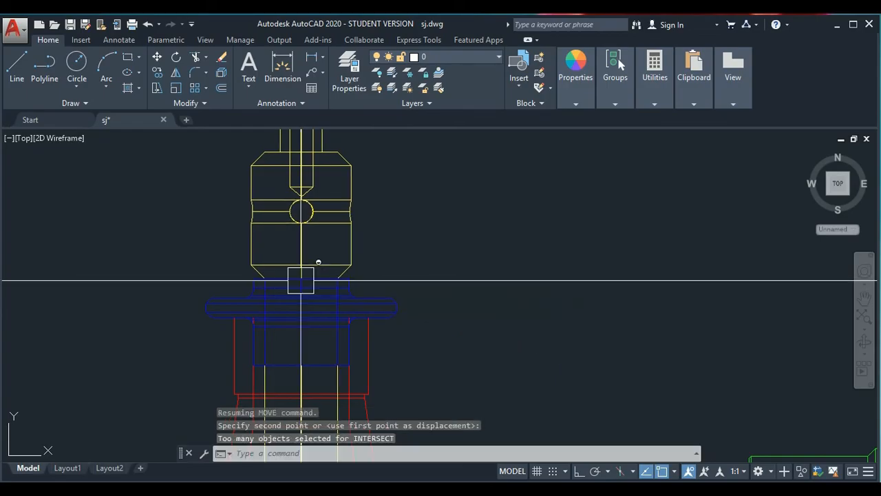
{"action": "scroll", "coordinate": [486, 321], "scroll_direction": "up", "scroll_amount": 4}
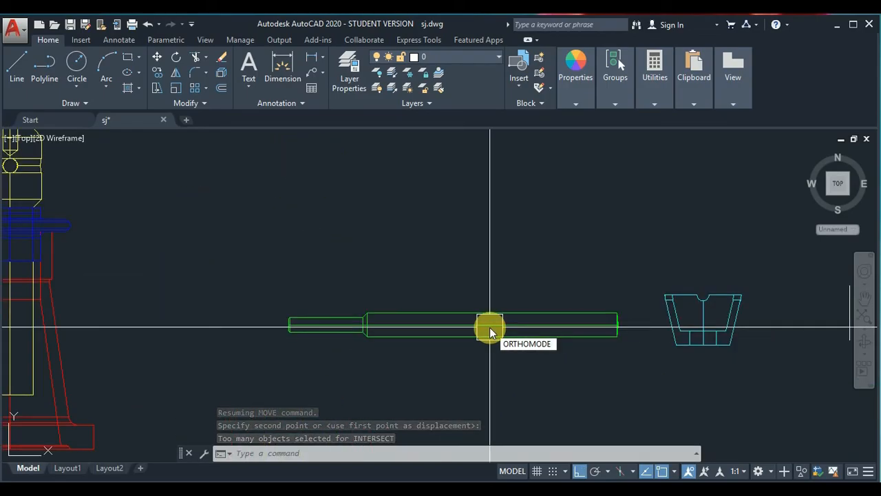
{"action": "type", "text": "MOVE"}
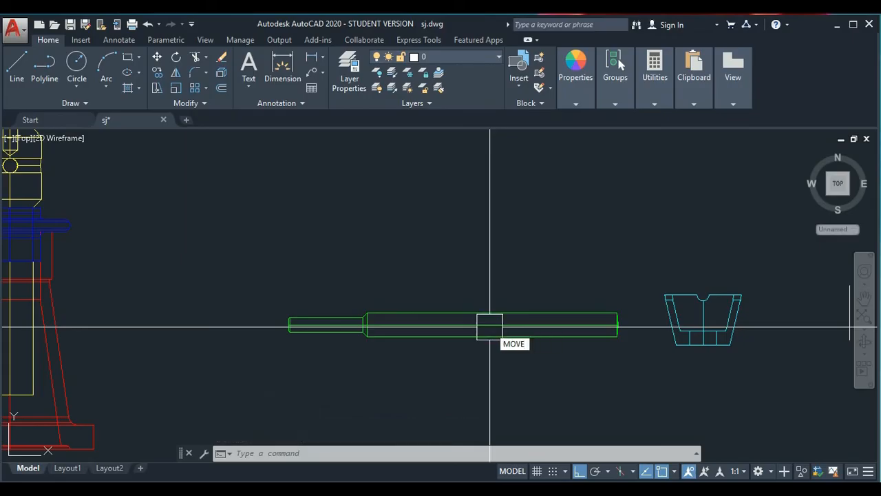
{"action": "key", "text": "Return"}
{"action": "left_click", "coordinate": [489, 321]}
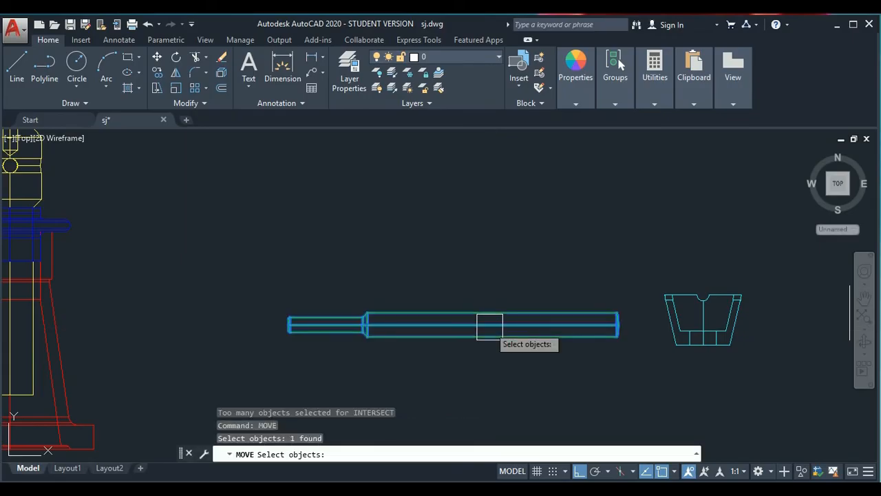
{"action": "key", "text": "Return"}
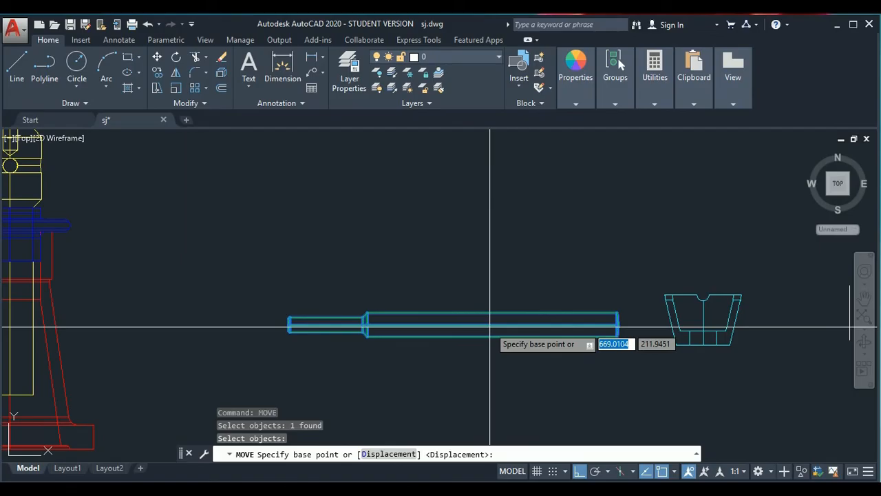
{"action": "scroll", "coordinate": [273, 321], "scroll_direction": "up", "scroll_amount": 2}
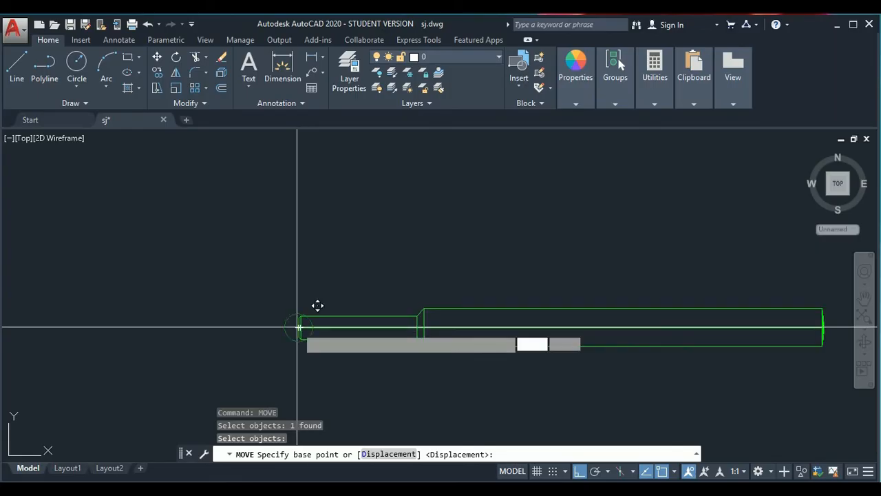
{"action": "left_click", "coordinate": [298, 327]}
{"action": "scroll", "coordinate": [297, 329], "scroll_direction": "down", "scroll_amount": 4}
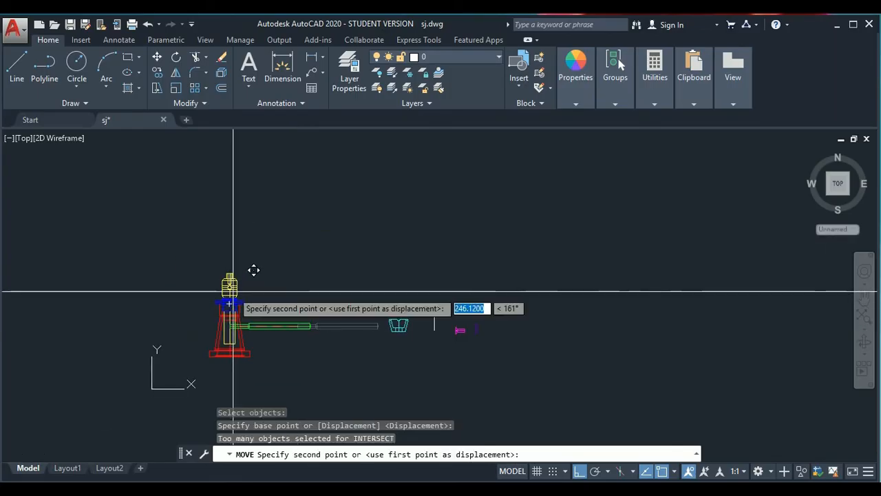
{"action": "scroll", "coordinate": [233, 292], "scroll_direction": "up", "scroll_amount": 5}
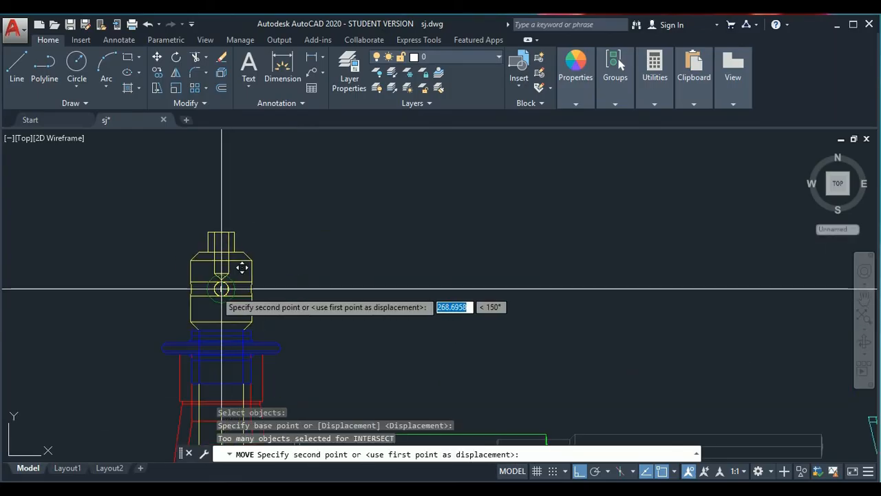
{"action": "left_click", "coordinate": [221, 289]}
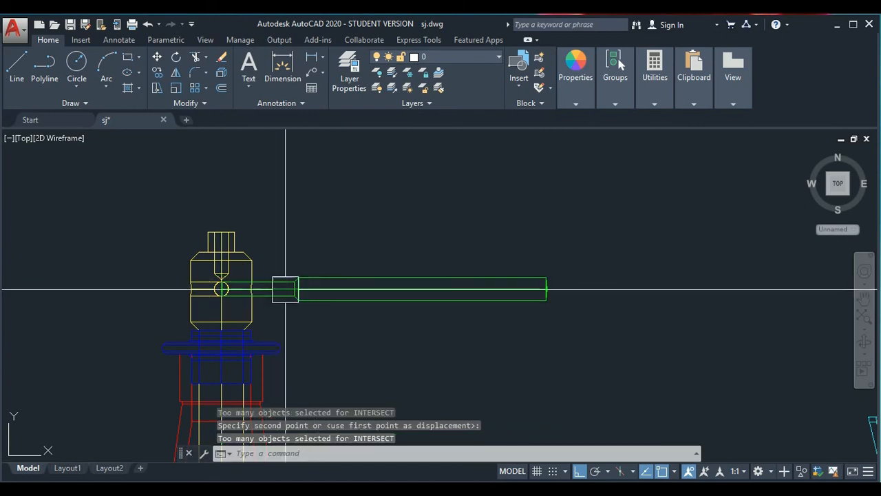
Move the cyan tapered cup by its bottom center onto the center of the shoulder at the top of the yellow spindle head.
{"action": "scroll", "coordinate": [285, 291], "scroll_direction": "down", "scroll_amount": 5}
{"action": "scroll", "coordinate": [451, 337], "scroll_direction": "up", "scroll_amount": 6}
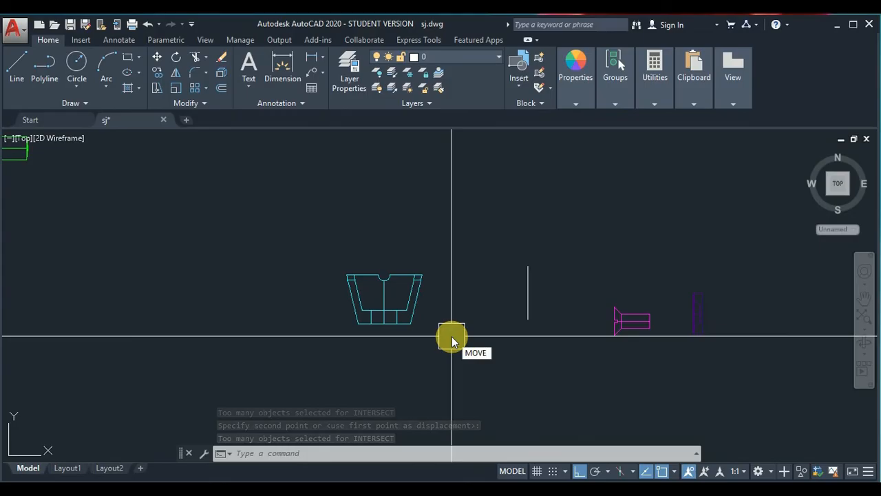
{"action": "key", "text": "Return"}
{"action": "left_click", "coordinate": [417, 327]}
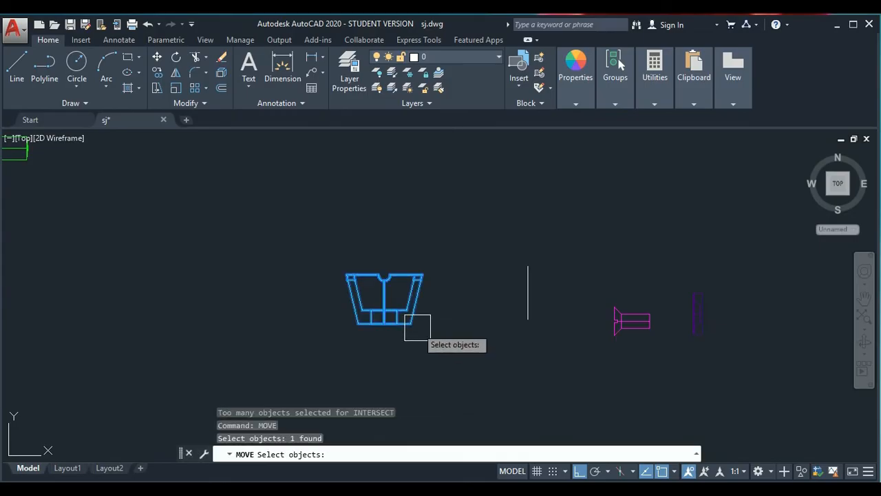
{"action": "key", "text": "Return"}
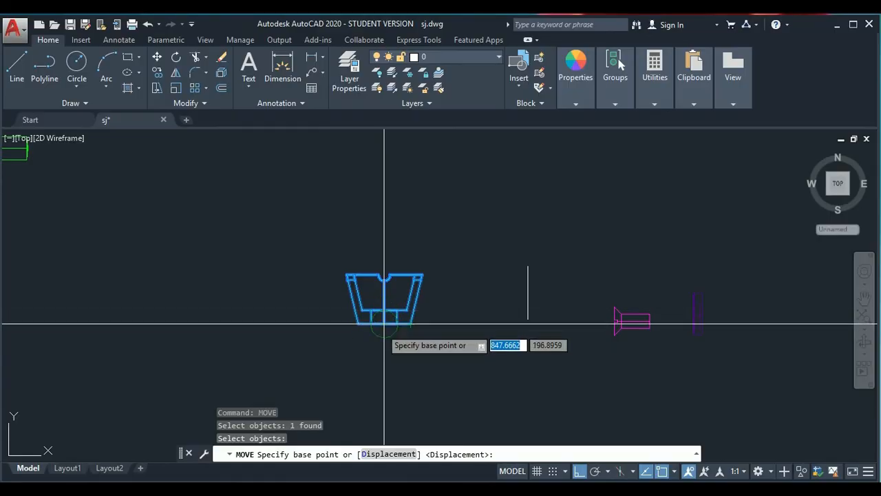
{"action": "left_click", "coordinate": [383, 323]}
{"action": "scroll", "coordinate": [382, 329], "scroll_direction": "down", "scroll_amount": 6}
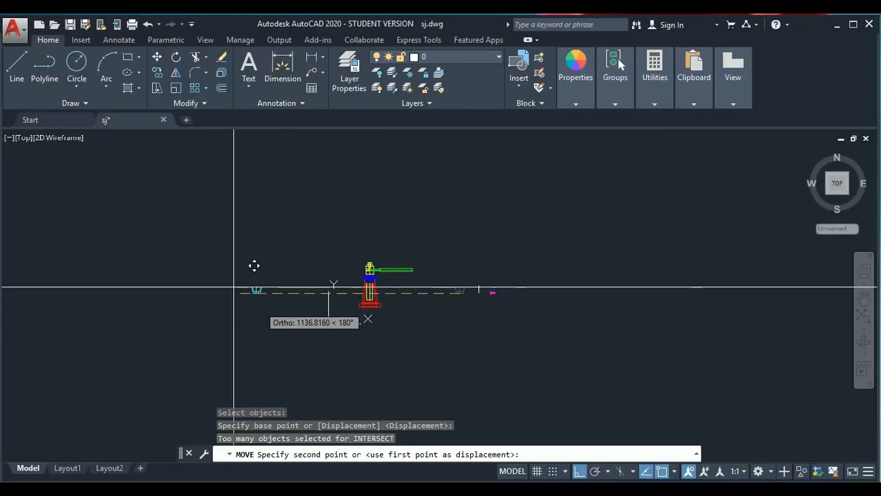
{"action": "scroll", "coordinate": [368, 262], "scroll_direction": "up", "scroll_amount": 6}
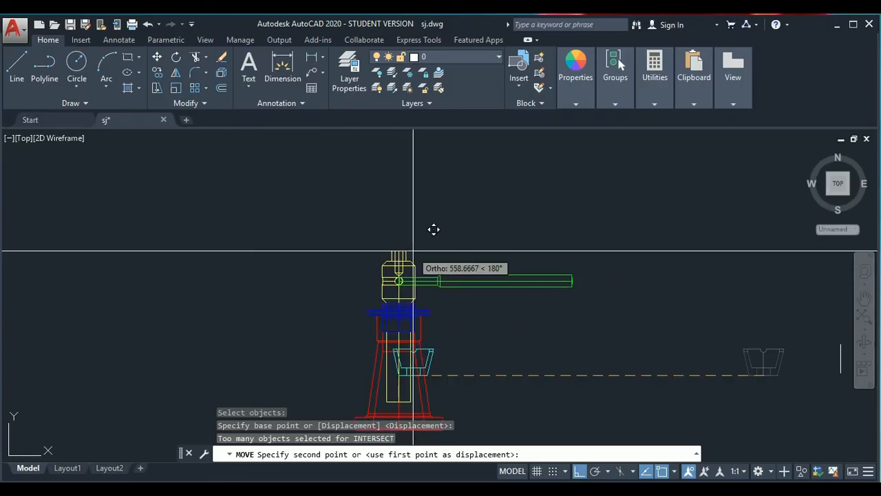
{"action": "left_click", "coordinate": [426, 262]}
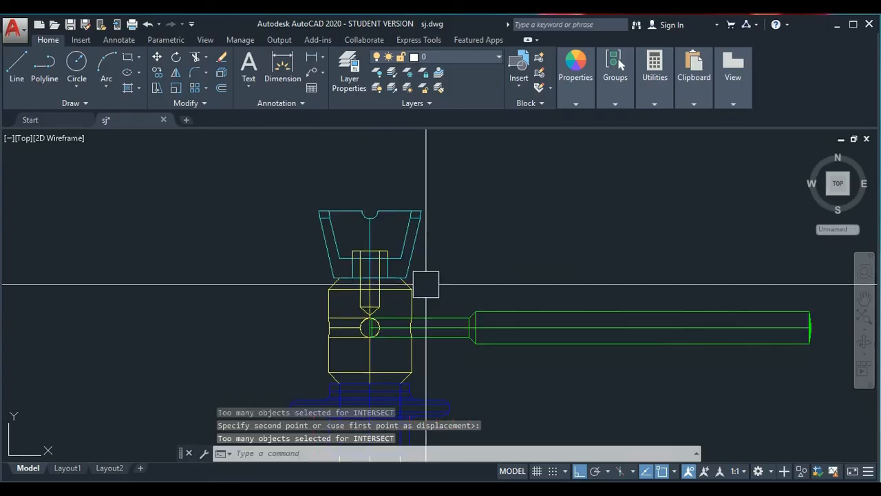
{"action": "scroll", "coordinate": [321, 222], "scroll_direction": "down", "scroll_amount": 6}
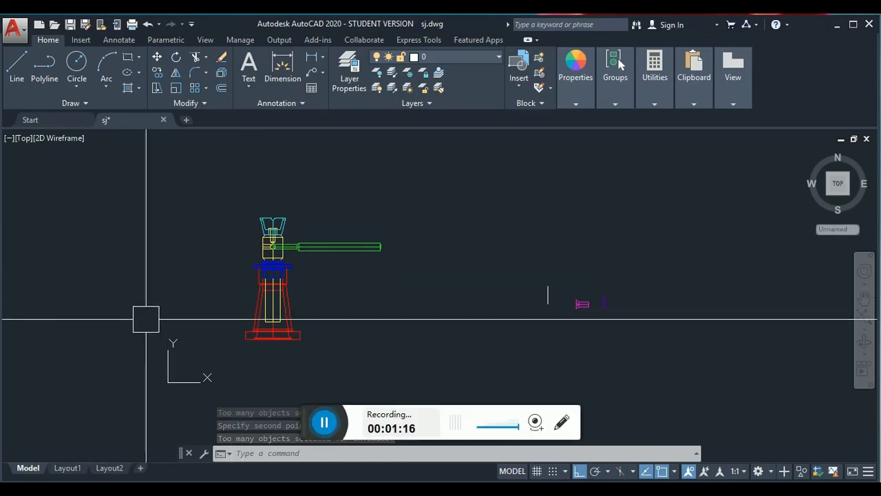
{"action": "left_click", "coordinate": [317, 422]}
{"action": "left_click", "coordinate": [289, 428]}
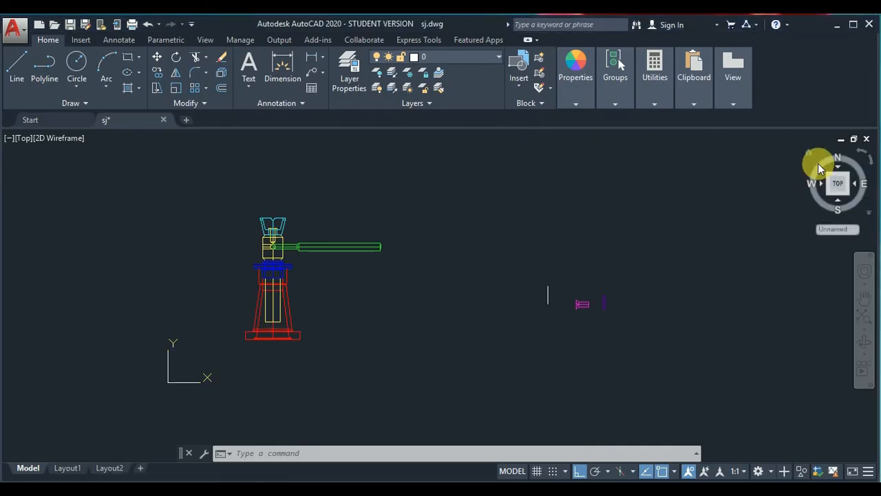
In an isometric view, rotate the countersunk screw and washer together 270 degrees about the Z axis through 0,0,0 with ROTATE3D.
{"action": "left_click_drag", "start_coordinate": [810, 155], "coordinate": [566, 236]}
{"action": "scroll", "coordinate": [566, 236], "scroll_direction": "up", "scroll_amount": 8}
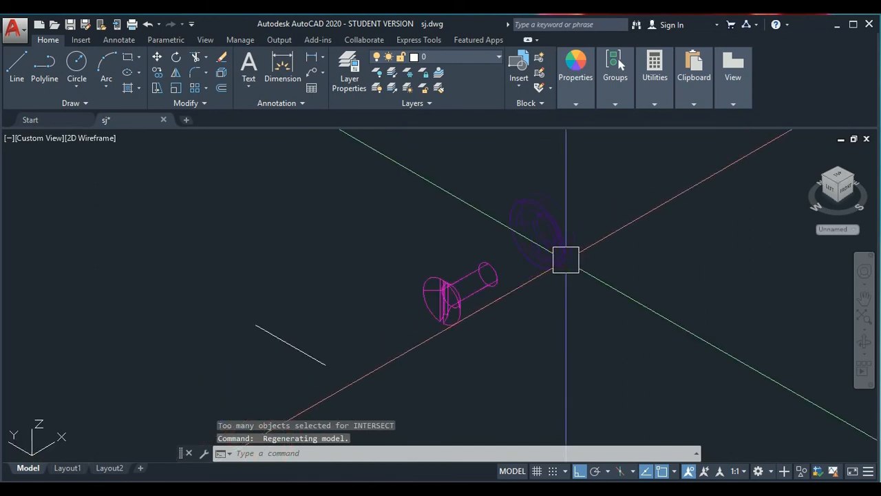
{"action": "type", "text": "ro"}
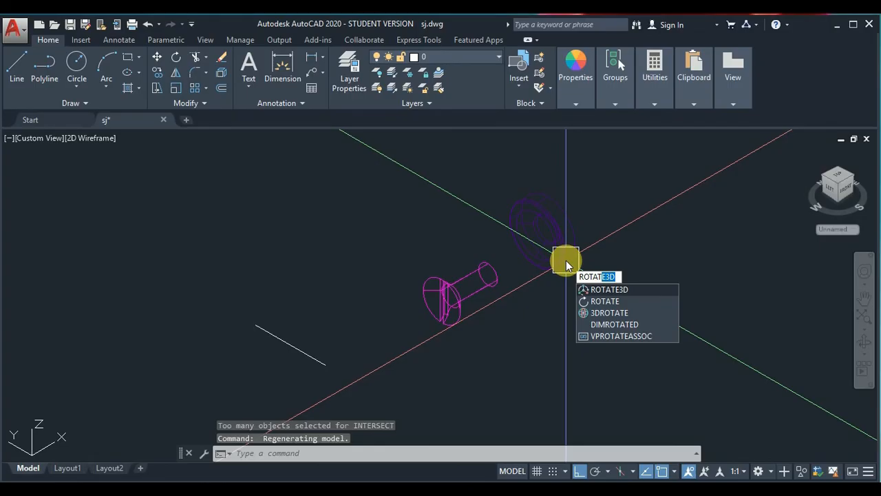
{"action": "type", "text": "tate3D"}
{"action": "key", "text": "Return"}
{"action": "left_click", "coordinate": [382, 180]}
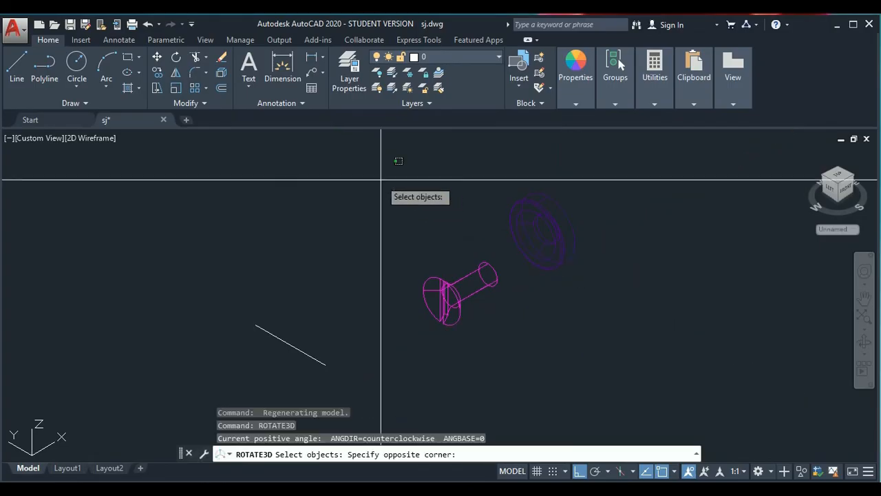
{"action": "left_click", "coordinate": [647, 335]}
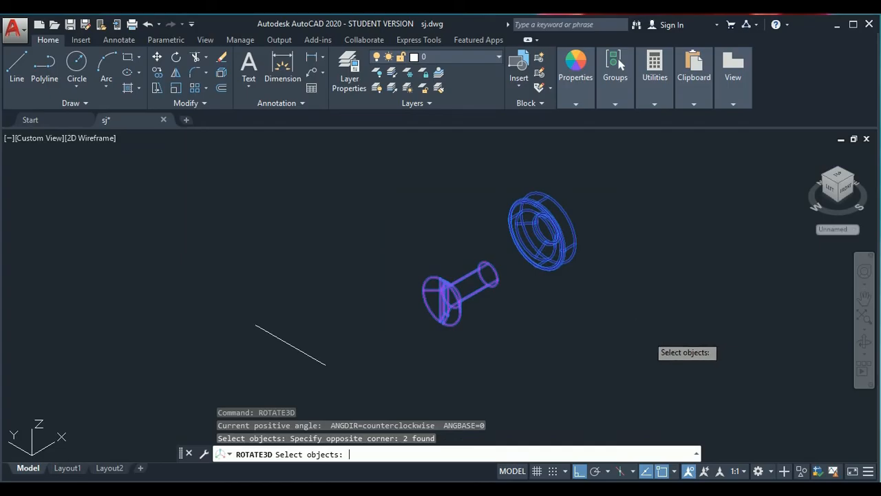
{"action": "key", "text": "Return"}
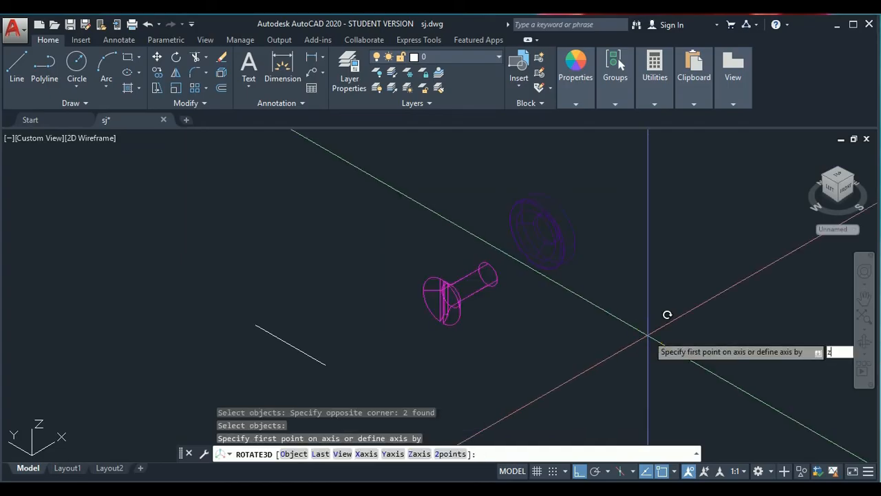
{"action": "key", "text": "Return"}
{"action": "key", "text": "Return"}
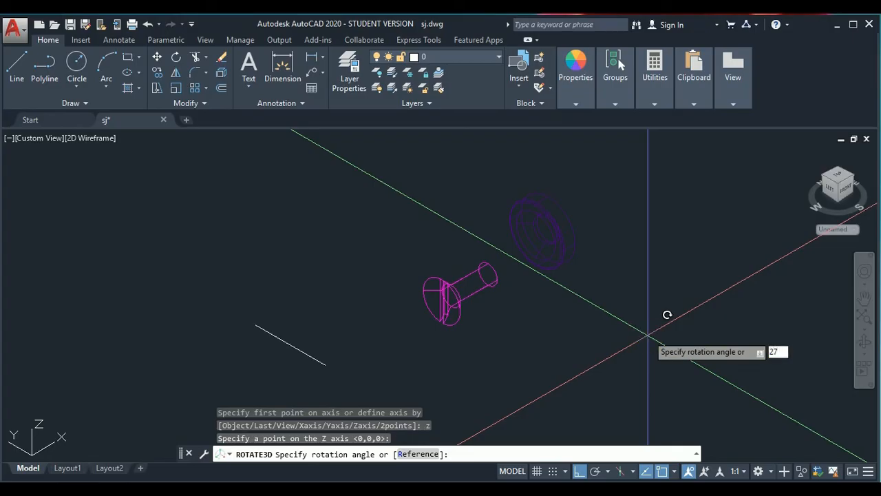
{"action": "key", "text": "Return"}
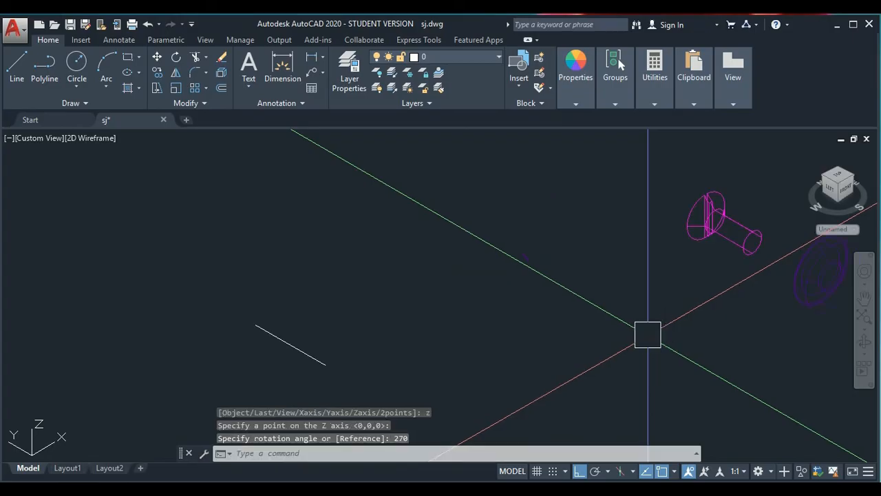
Switch to the top view with the countersunk screw and the washer in sight.
{"action": "scroll", "coordinate": [601, 320], "scroll_direction": "down", "scroll_amount": 2}
{"action": "scroll", "coordinate": [755, 276], "scroll_direction": "up", "scroll_amount": 2}
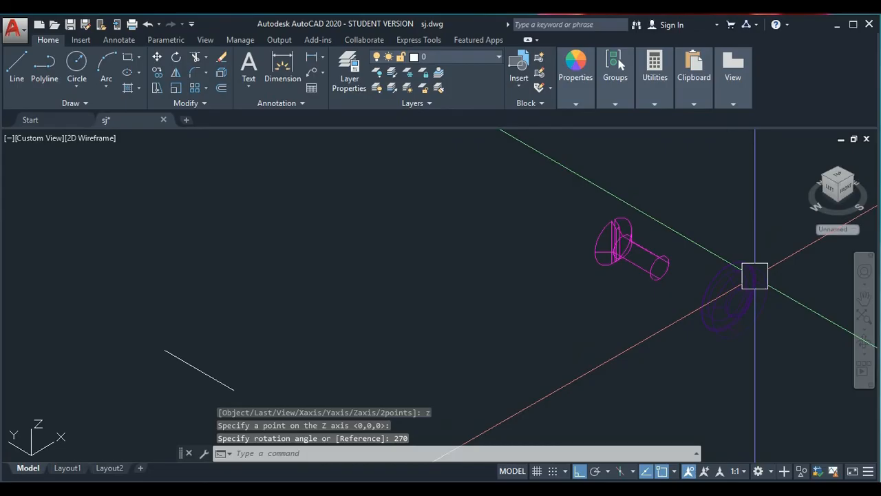
{"action": "type", "text": "m"}
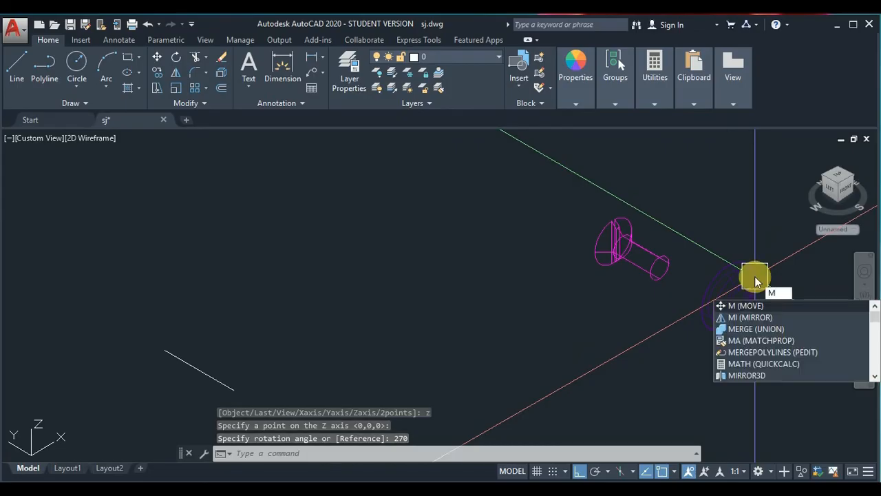
{"action": "key", "text": "Escape"}
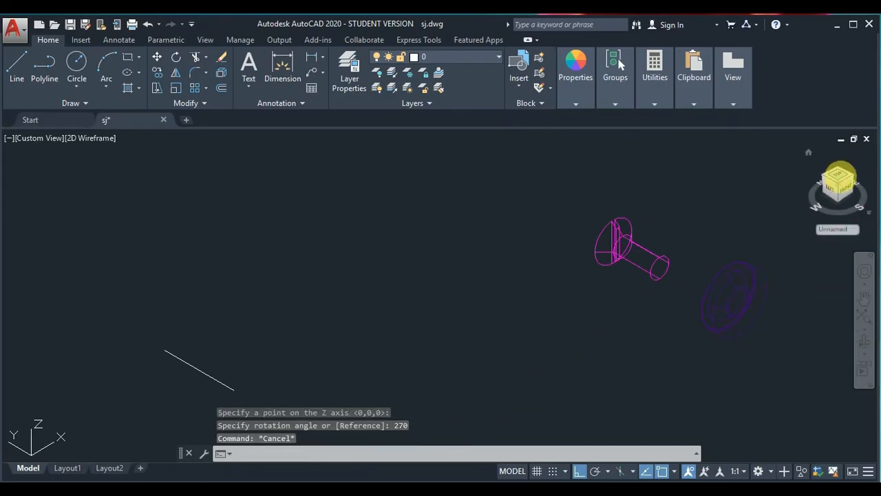
{"action": "left_click", "coordinate": [837, 177]}
{"action": "type", "text": "m"}
{"action": "key", "text": "Return"}
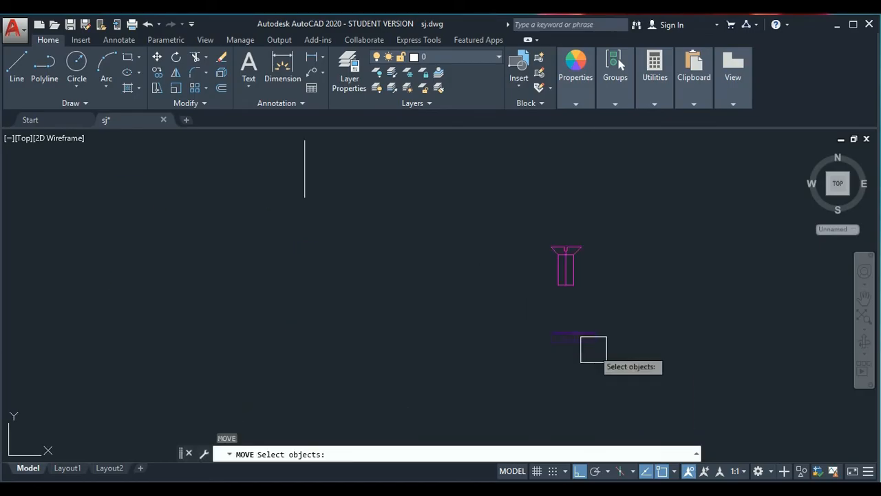
{"action": "left_click", "coordinate": [566, 281]}
{"action": "key", "text": "Return"}
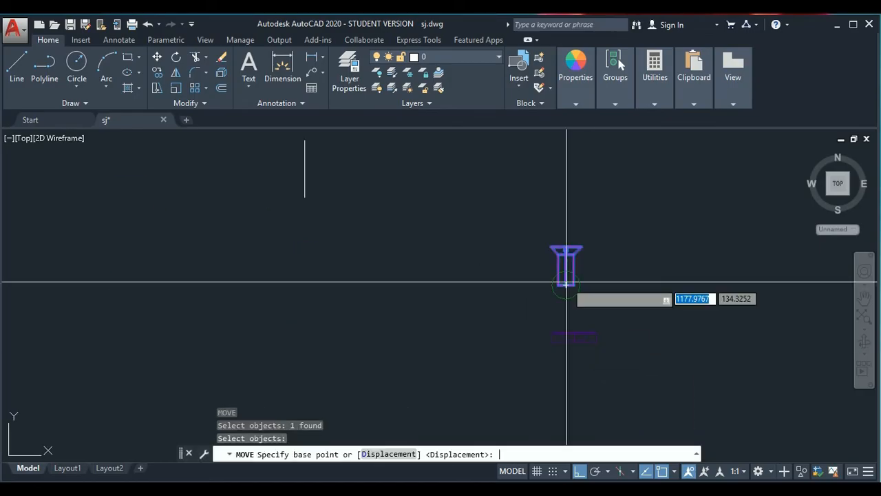
{"action": "key", "text": "Escape"}
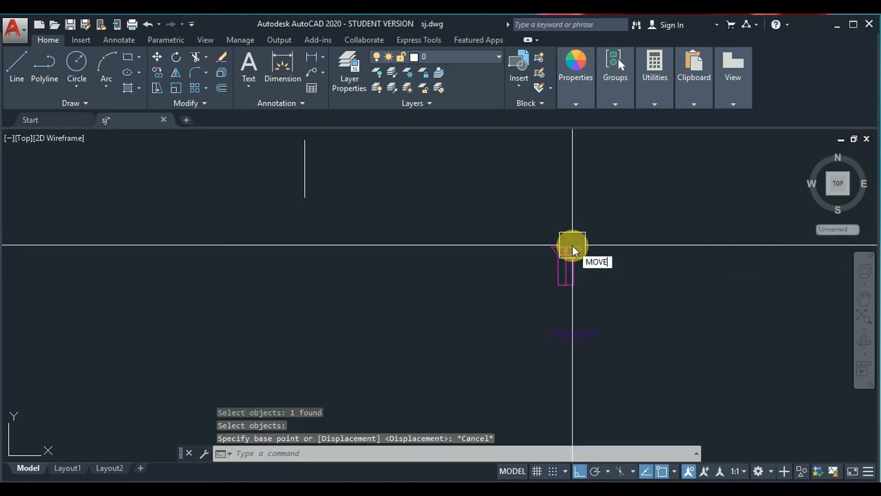
{"action": "key", "text": "Return"}
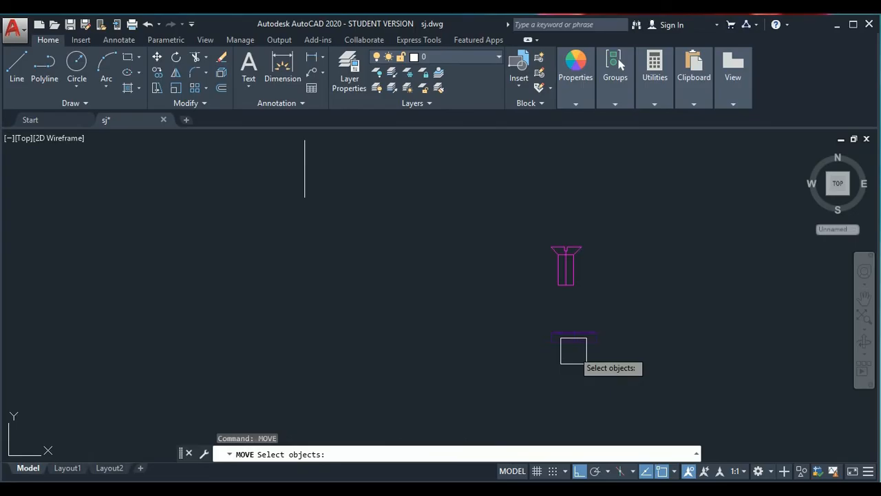
{"action": "key", "text": "Return"}
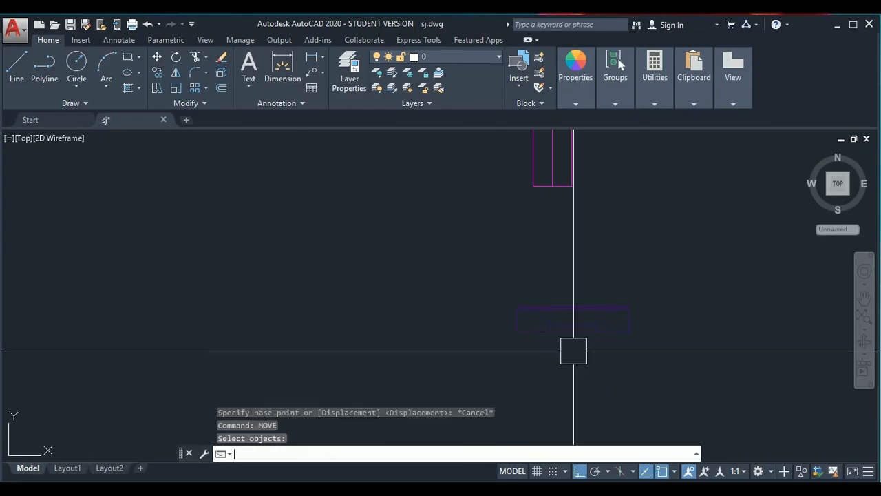
Move the purple washer by the center of its underside onto the top center of the yellow spindle, inside the cyan cup.
{"action": "right_click", "coordinate": [574, 351]}
{"action": "left_click", "coordinate": [481, 253]}
{"action": "left_click", "coordinate": [608, 317]}
{"action": "key", "text": "Return"}
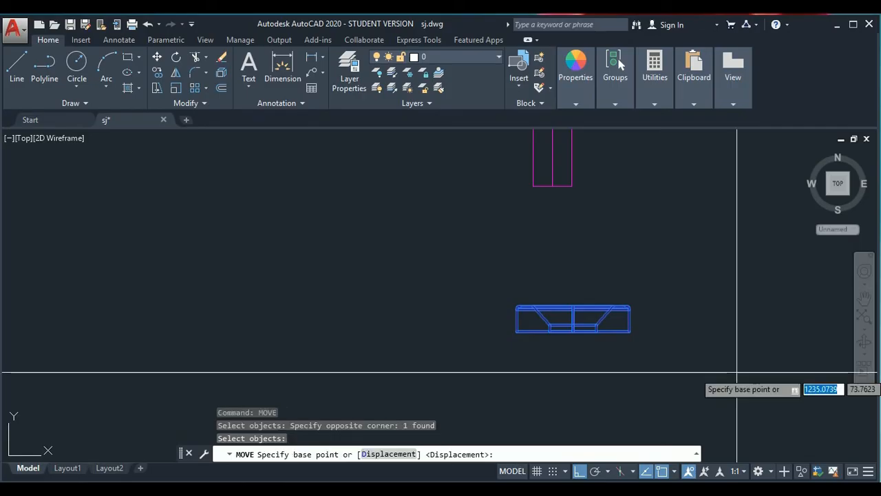
{"action": "scroll", "coordinate": [574, 331], "scroll_direction": "down", "scroll_amount": 2}
{"action": "left_click", "coordinate": [574, 332]}
{"action": "scroll", "coordinate": [574, 333], "scroll_direction": "down", "scroll_amount": 4}
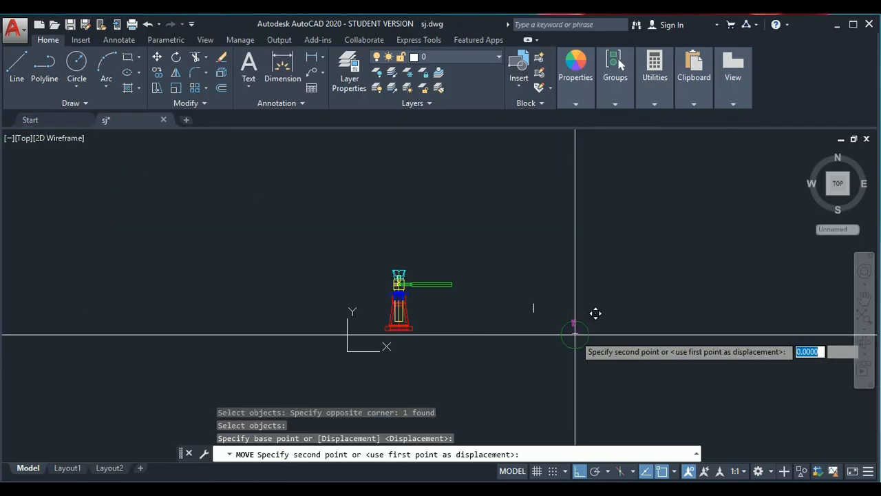
{"action": "scroll", "coordinate": [397, 275], "scroll_direction": "up", "scroll_amount": 5}
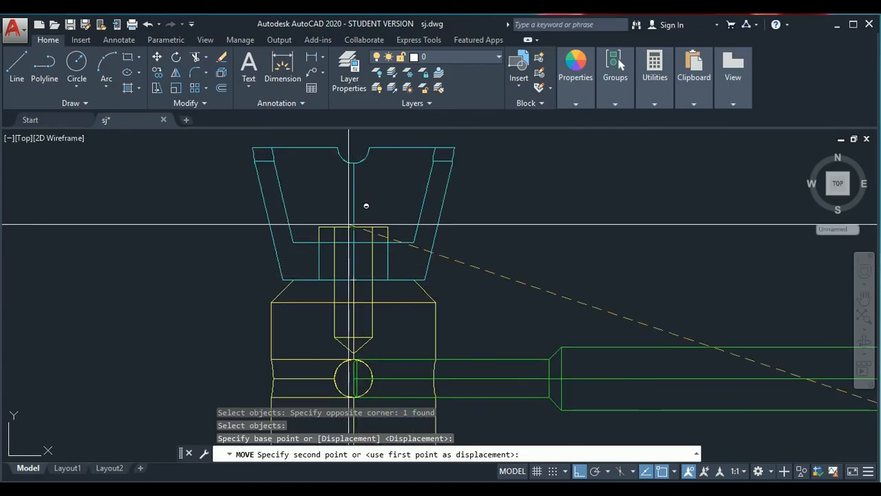
{"action": "key", "text": "F8"}
{"action": "scroll", "coordinate": [363, 257], "scroll_direction": "down", "scroll_amount": 3}
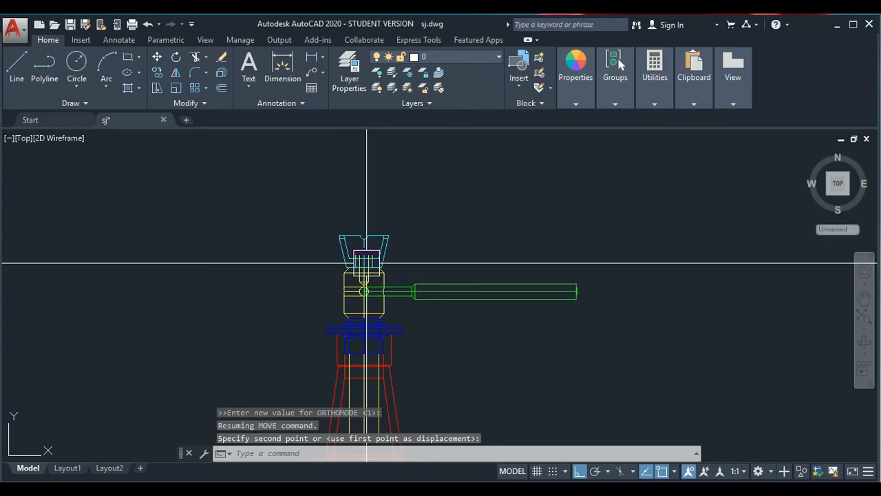
Move the magenta countersunk screw by the center of its head's underside onto the center of the countersink bottom in the purple washer.
{"action": "scroll", "coordinate": [667, 341], "scroll_direction": "up", "scroll_amount": 5}
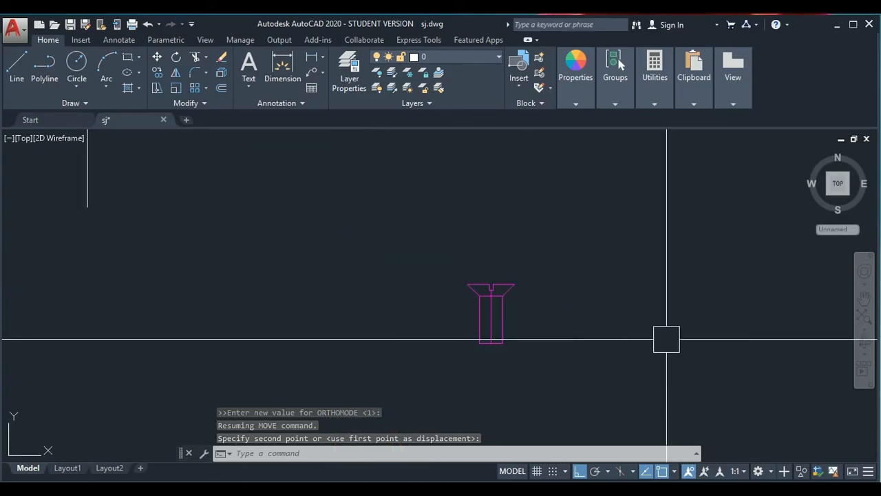
{"action": "key", "text": "Return"}
{"action": "key", "text": "Up"}
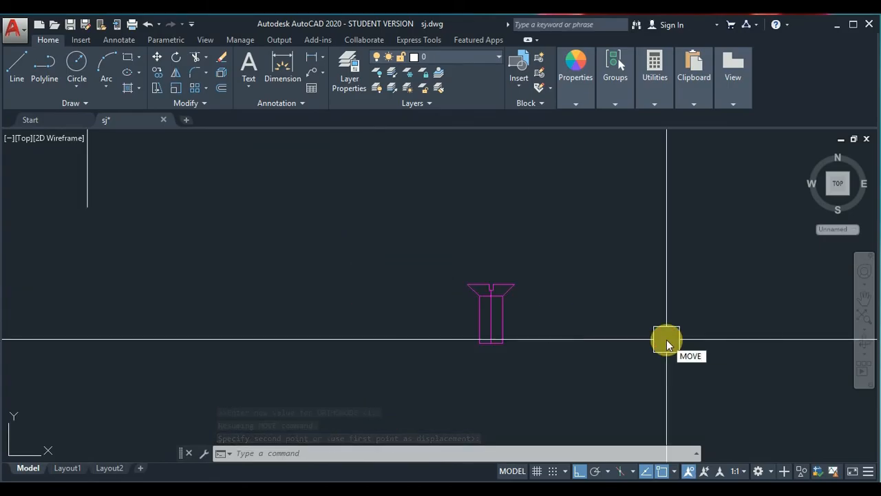
{"action": "key", "text": "Return"}
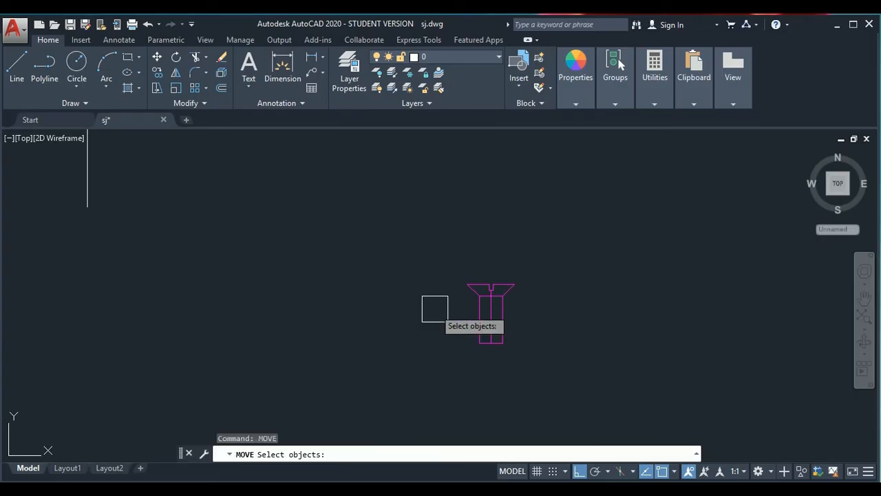
{"action": "left_click", "coordinate": [468, 311]}
{"action": "key", "text": "Return"}
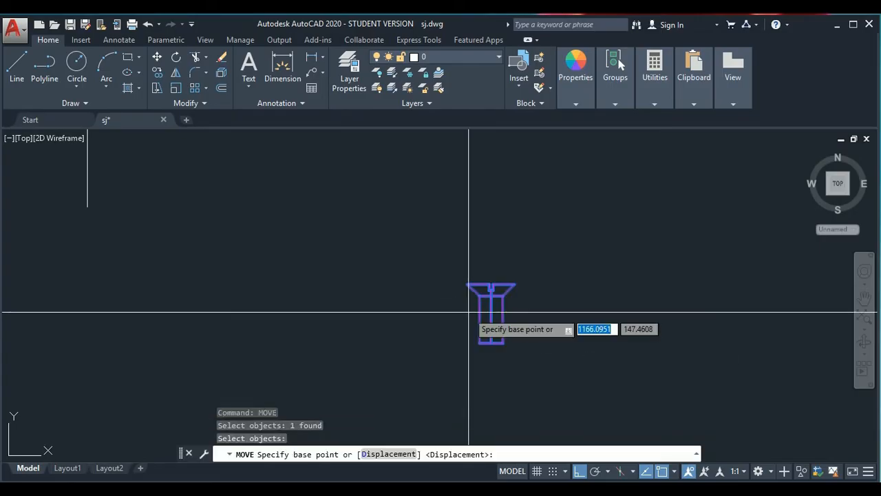
{"action": "left_click", "coordinate": [495, 299]}
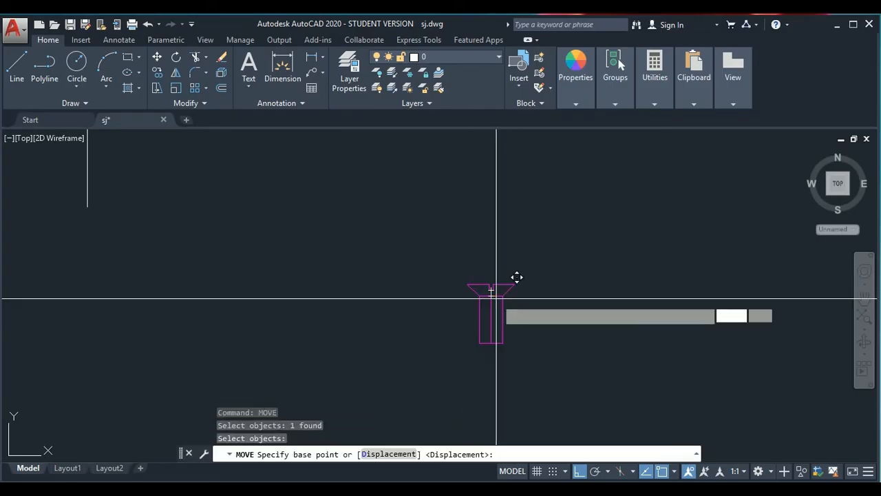
{"action": "scroll", "coordinate": [495, 299], "scroll_direction": "down", "scroll_amount": 4}
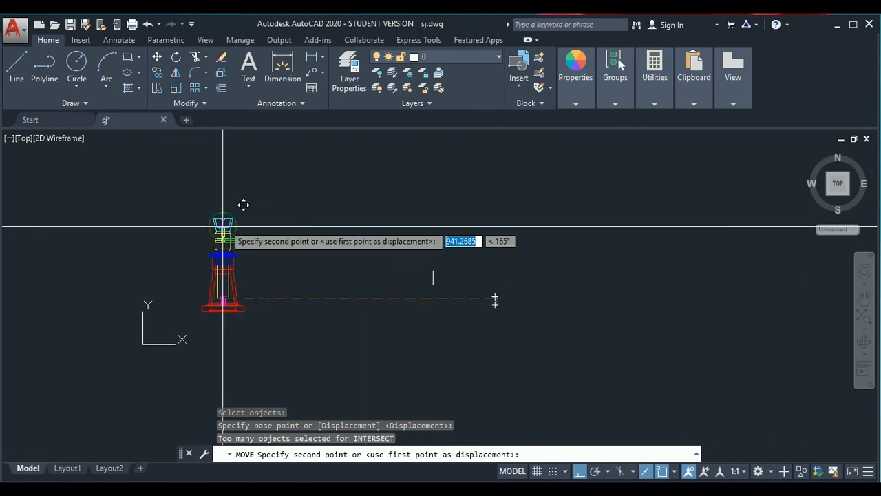
{"action": "scroll", "coordinate": [220, 230], "scroll_direction": "up", "scroll_amount": 4}
{"action": "scroll", "coordinate": [218, 230], "scroll_direction": "up", "scroll_amount": 3}
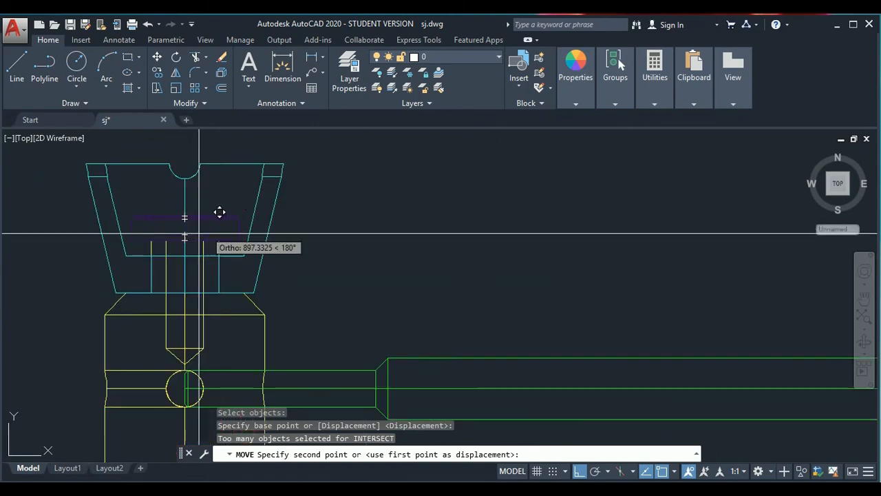
{"action": "left_click", "coordinate": [185, 236]}
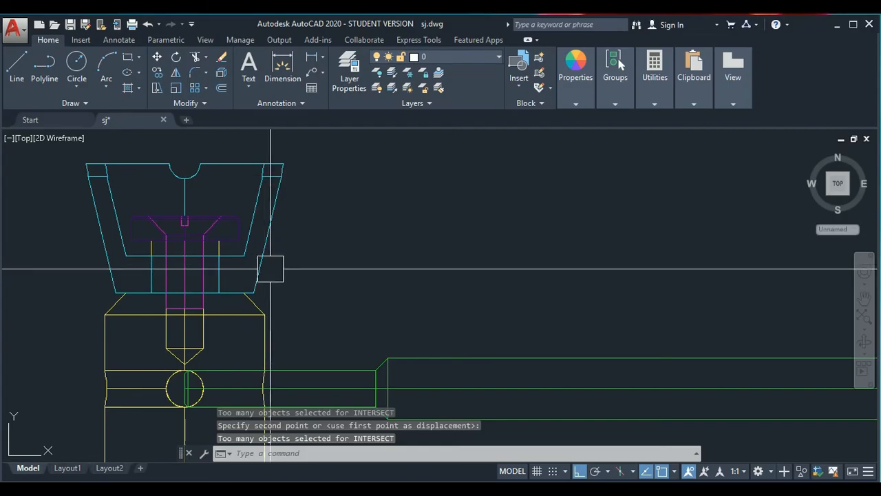
{"action": "scroll", "coordinate": [190, 226], "scroll_direction": "up", "scroll_amount": 4}
{"action": "scroll", "coordinate": [190, 227], "scroll_direction": "down", "scroll_amount": 8}
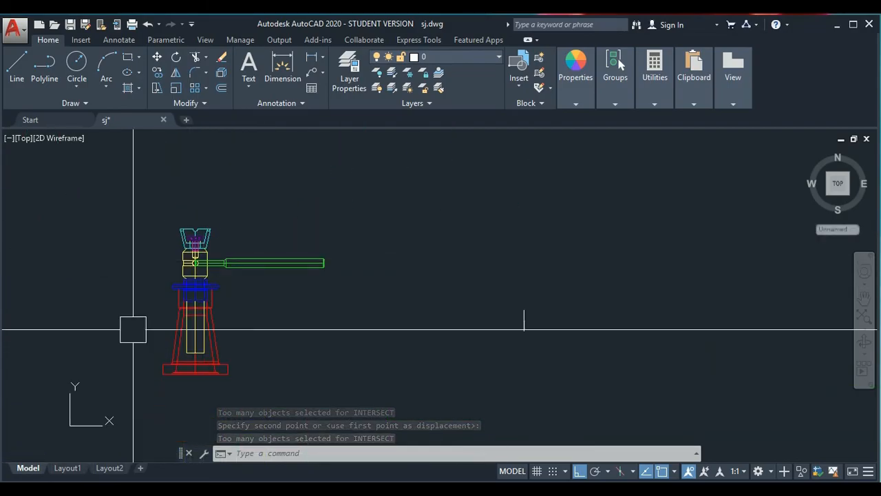
Set the visual style to Realistic with SHADEMODE.
{"action": "scroll", "coordinate": [127, 390], "scroll_direction": "up", "scroll_amount": 2}
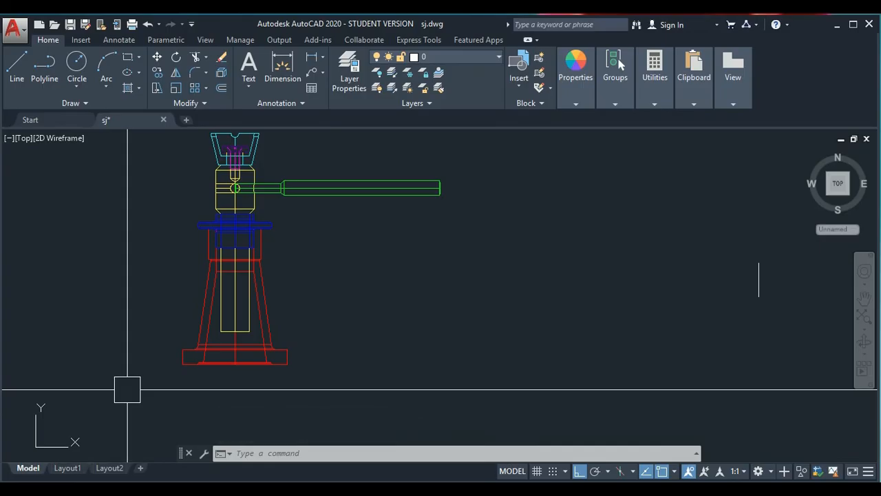
{"action": "type", "text": "demode"}
{"action": "key", "text": "Return"}
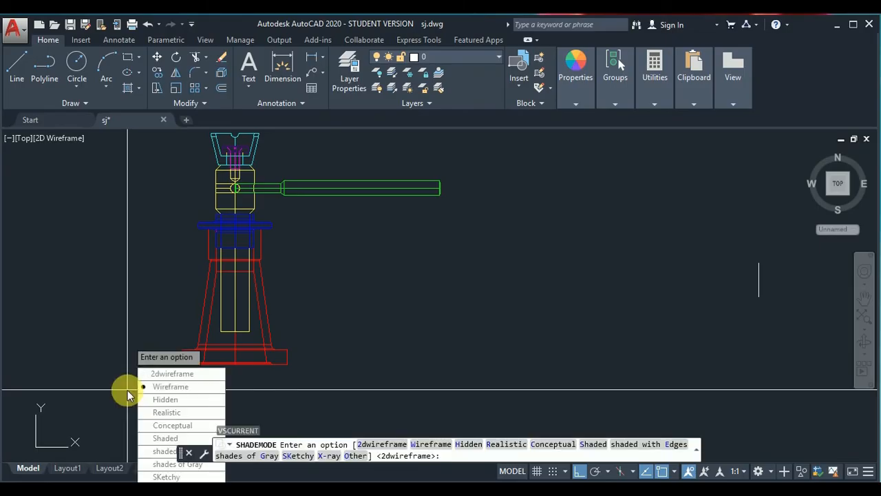
{"action": "type", "text": "R"}
{"action": "key", "text": "Return"}
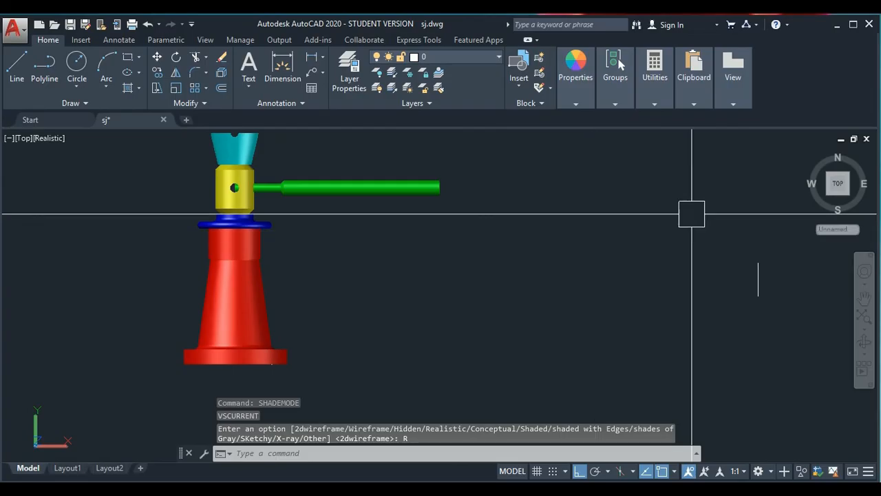
Show the assembly in the home isometric view and change the projection to Parallel.
{"action": "left_click", "coordinate": [806, 149]}
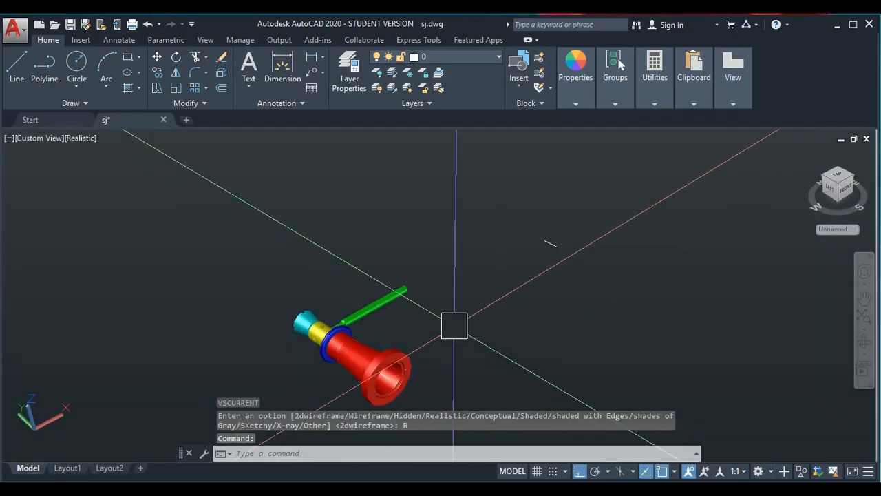
{"action": "scroll", "coordinate": [451, 326], "scroll_direction": "down", "scroll_amount": 1}
{"action": "scroll", "coordinate": [397, 378], "scroll_direction": "up", "scroll_amount": 1}
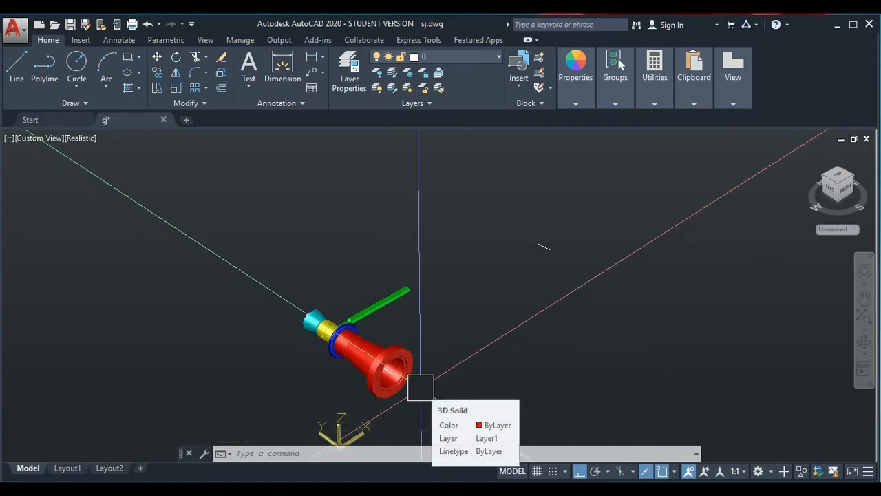
{"action": "right_click", "coordinate": [835, 181]}
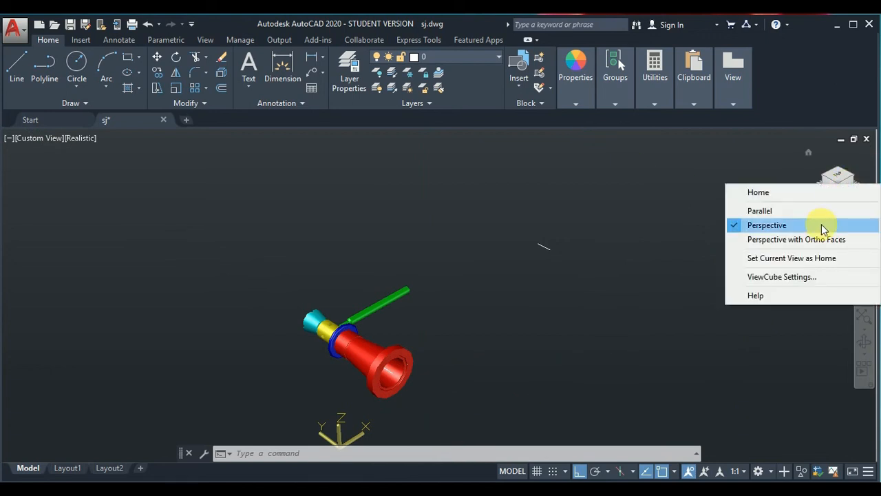
{"action": "left_click", "coordinate": [822, 216]}
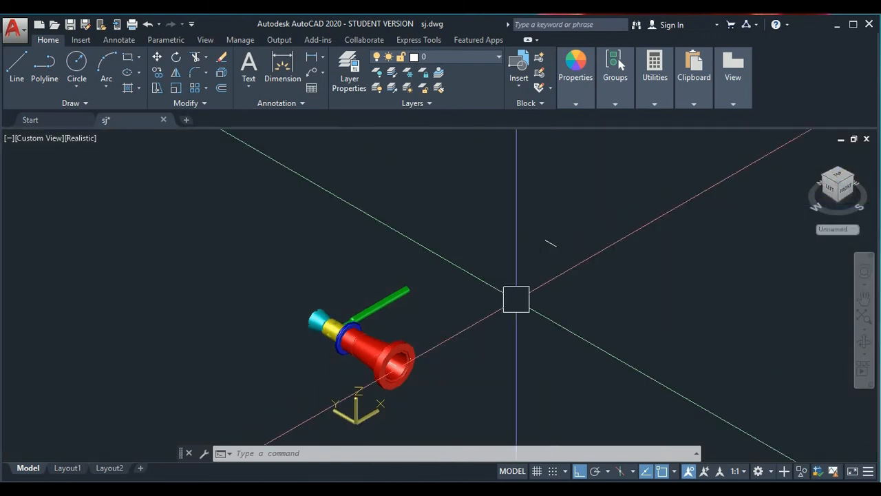
Rotate the whole assembly together with the loose line 90 degrees about the X axis through 0,0,0 with ROTATE3D.
{"action": "type", "text": "rotae3d"}
{"action": "key", "text": "Return"}
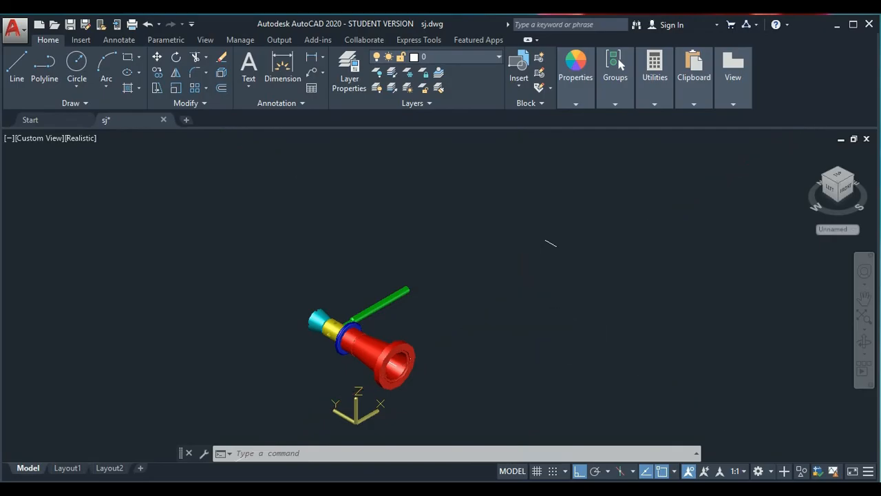
{"action": "left_click", "coordinate": [201, 205]}
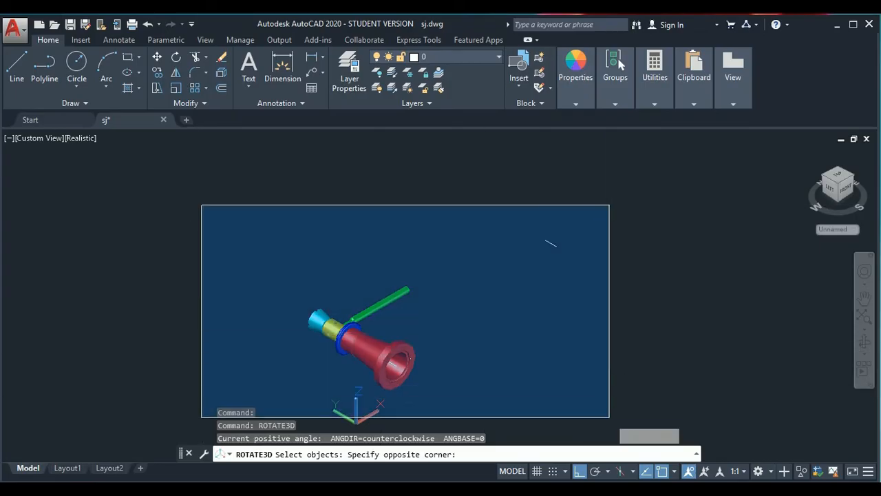
{"action": "left_click", "coordinate": [607, 417]}
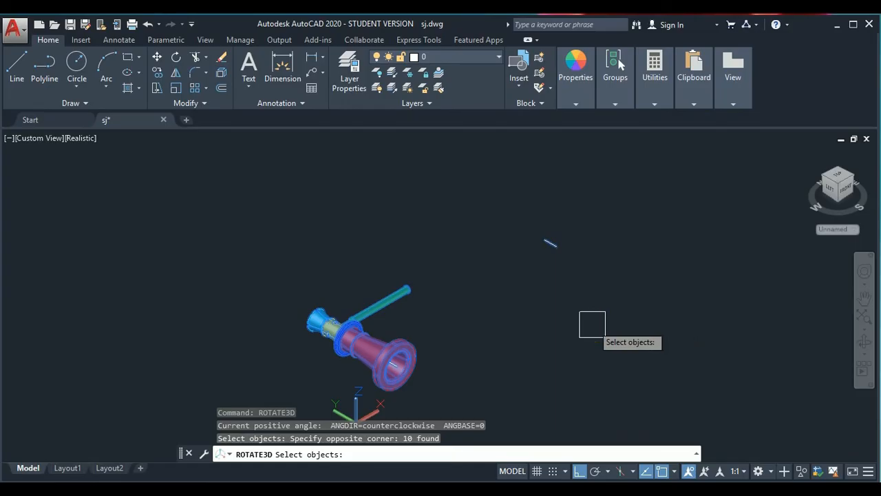
{"action": "key", "text": "Return"}
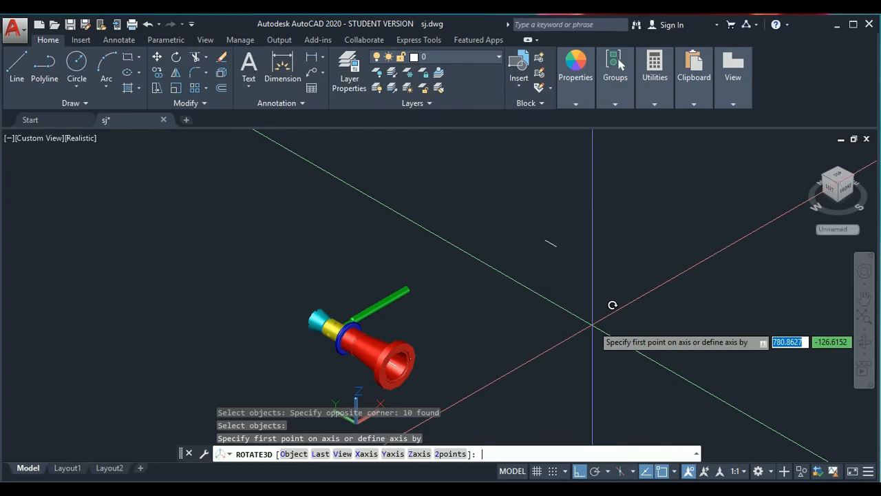
{"action": "key", "text": "Return"}
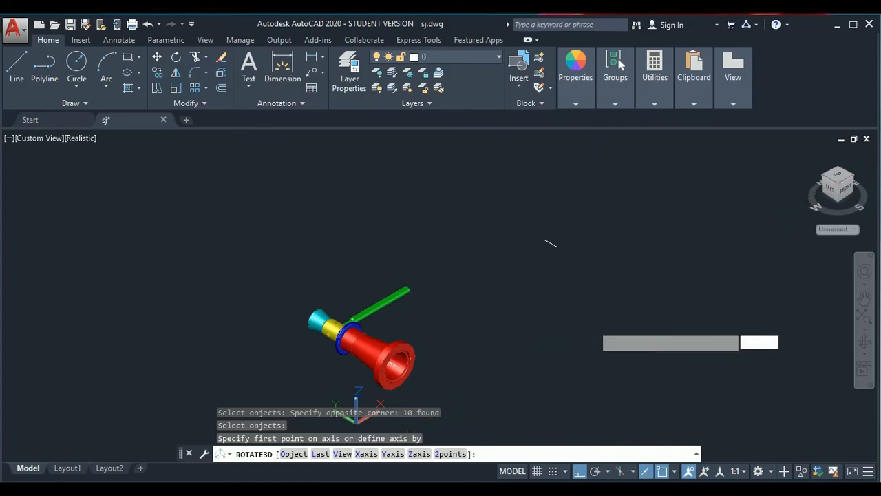
{"action": "type", "text": "90"}
{"action": "key", "text": "Return"}
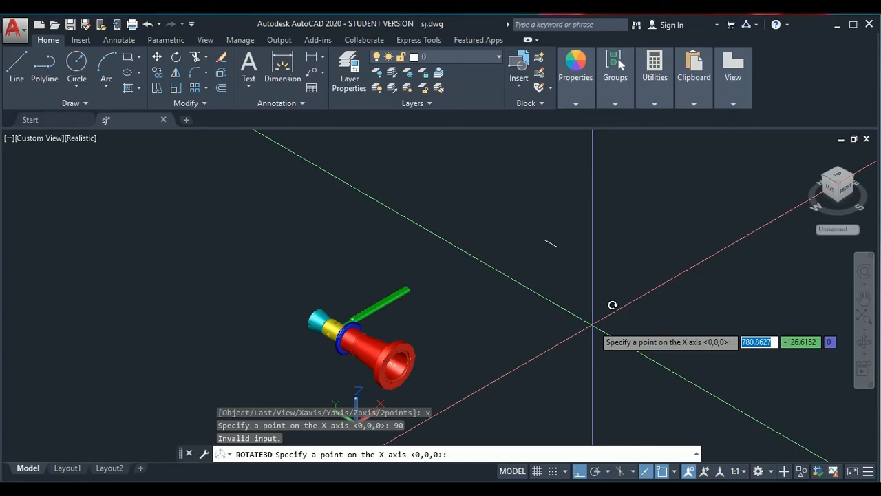
{"action": "key", "text": "Return"}
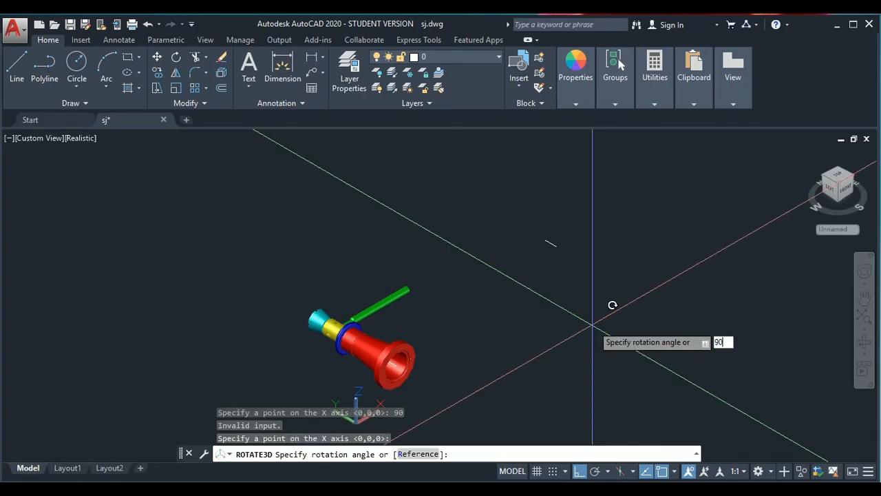
{"action": "type", "text": "90"}
{"action": "key", "text": "Return"}
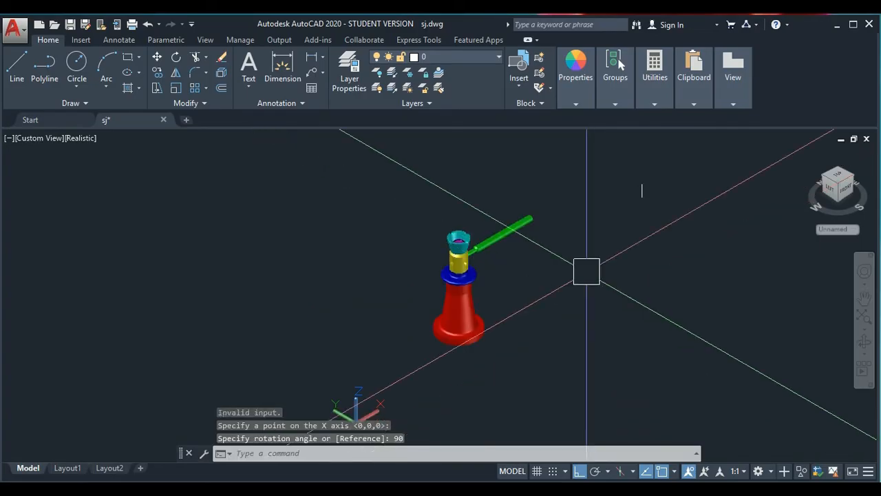
{"action": "scroll", "coordinate": [448, 308], "scroll_direction": "up", "scroll_amount": 4}
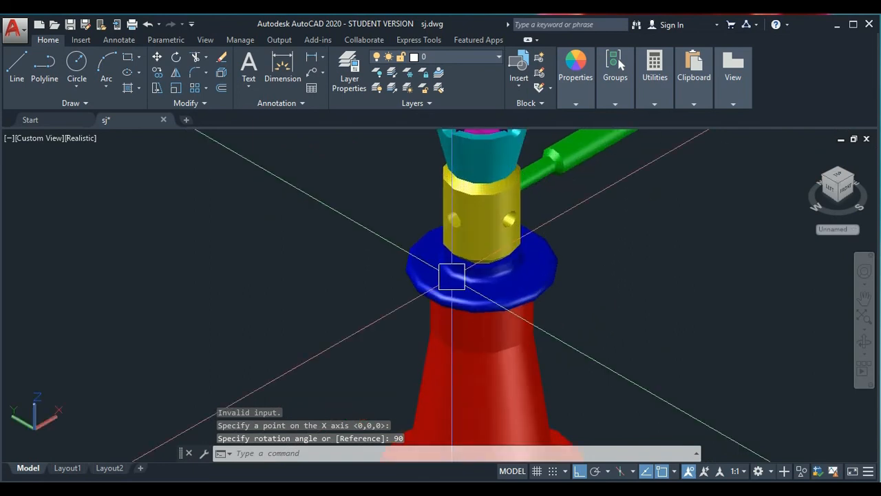
{"action": "scroll", "coordinate": [451, 277], "scroll_direction": "down", "scroll_amount": 4}
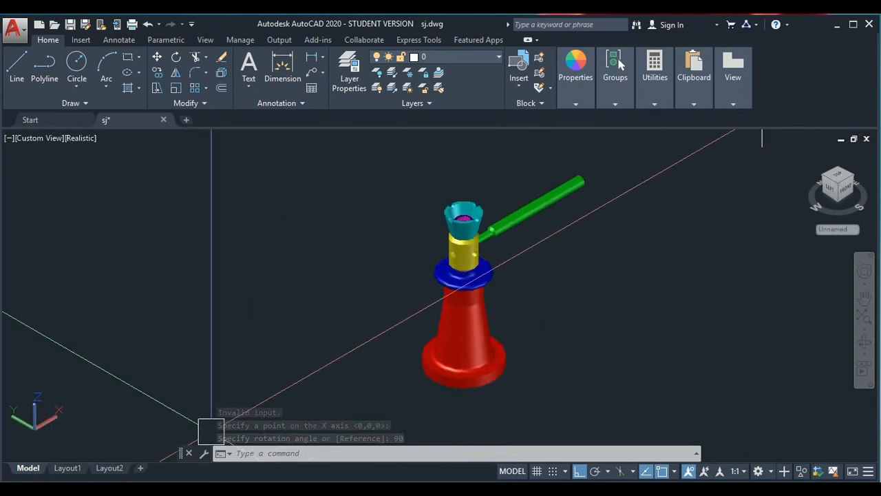